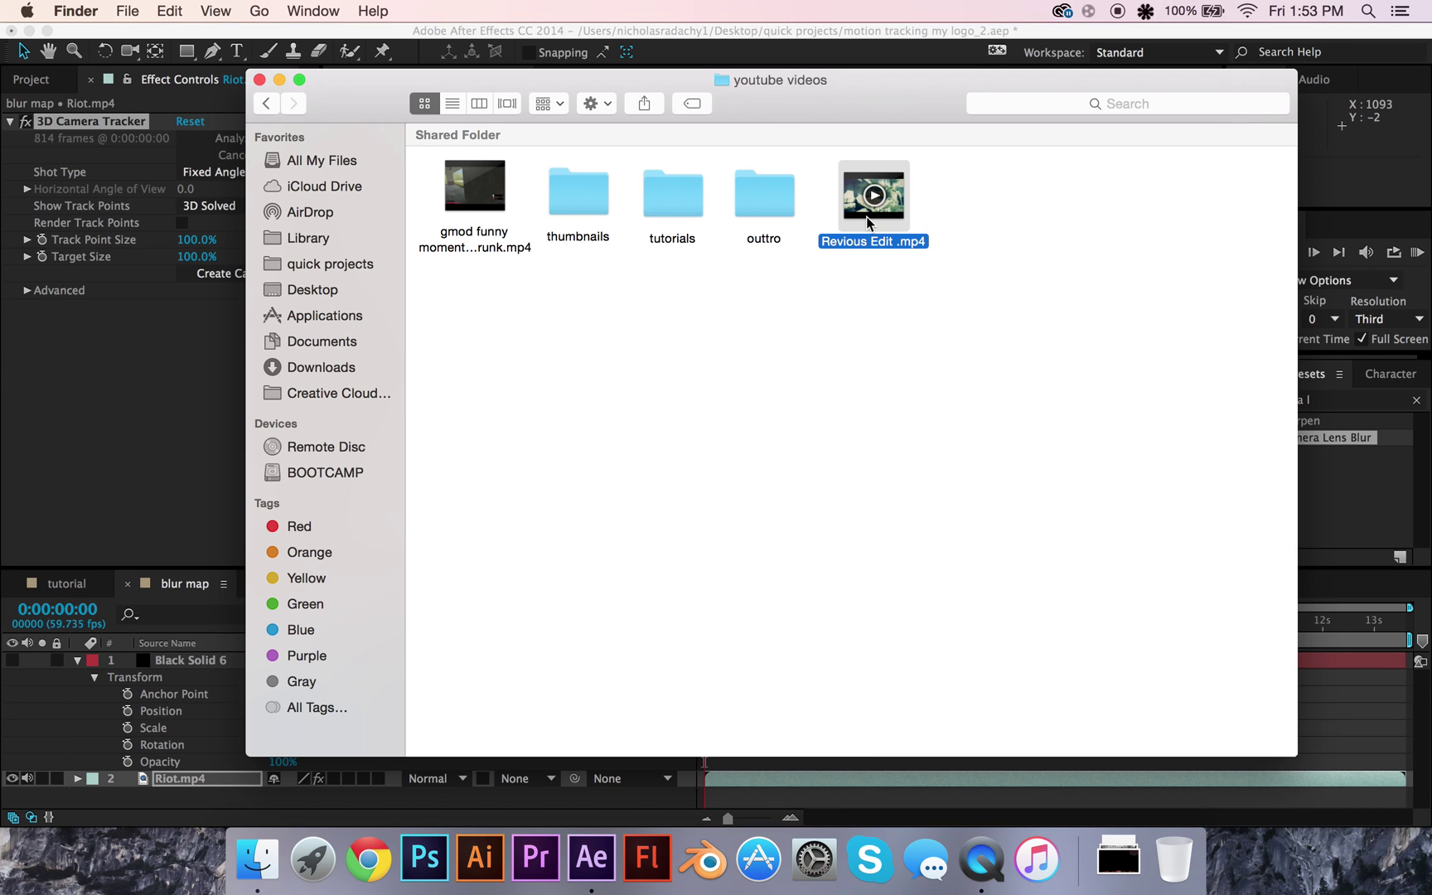
# - Preview the finished video Revious Edit .mp4, skipping ahead to the motion-tracked logo shots, and close the preview and its folder window
pyautogui.press('space')
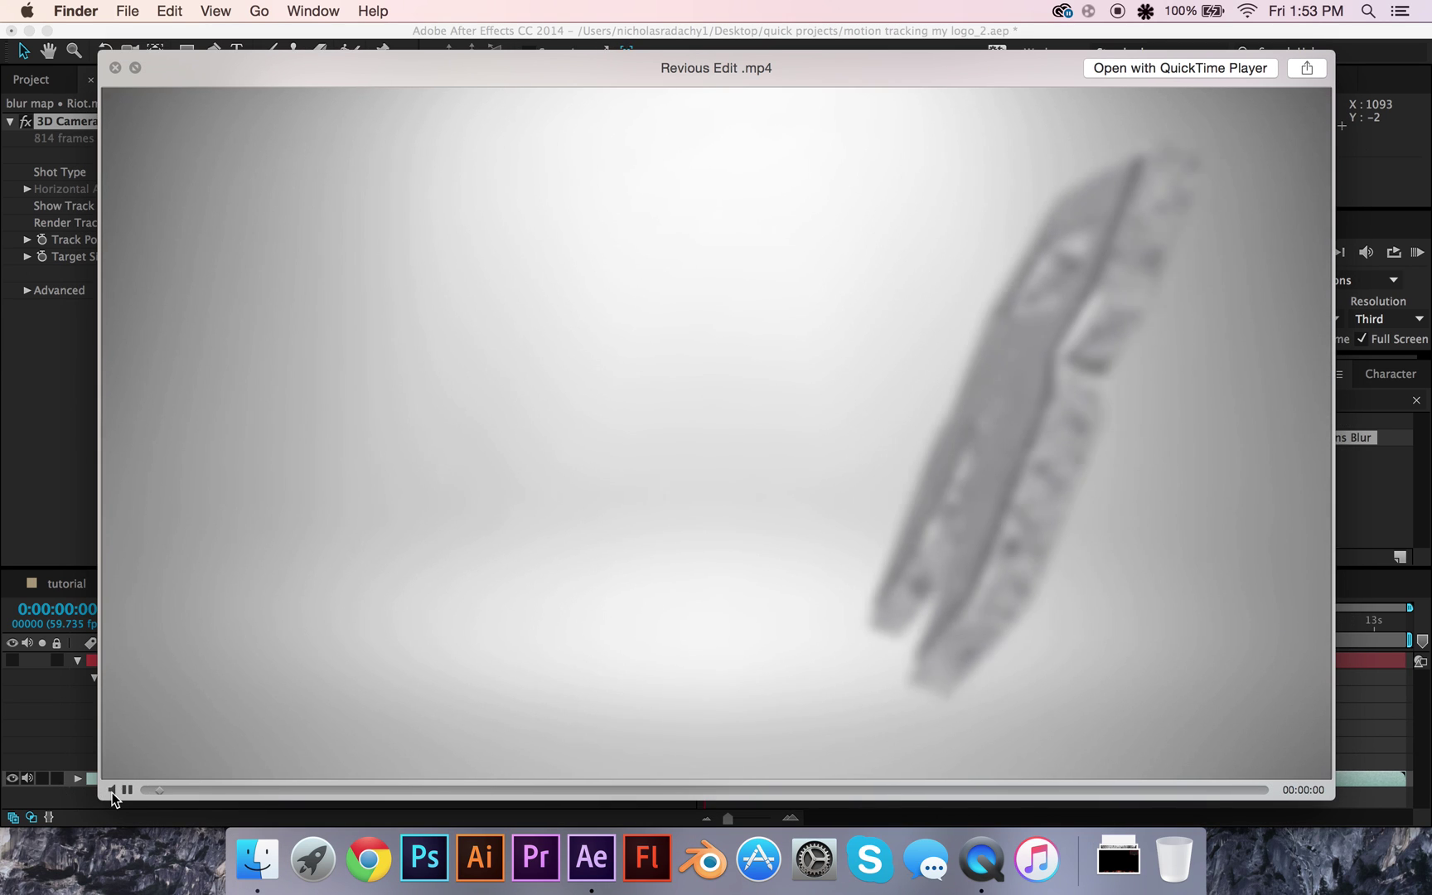
pyautogui.moveTo(159, 790); pyautogui.dragTo(423, 790)
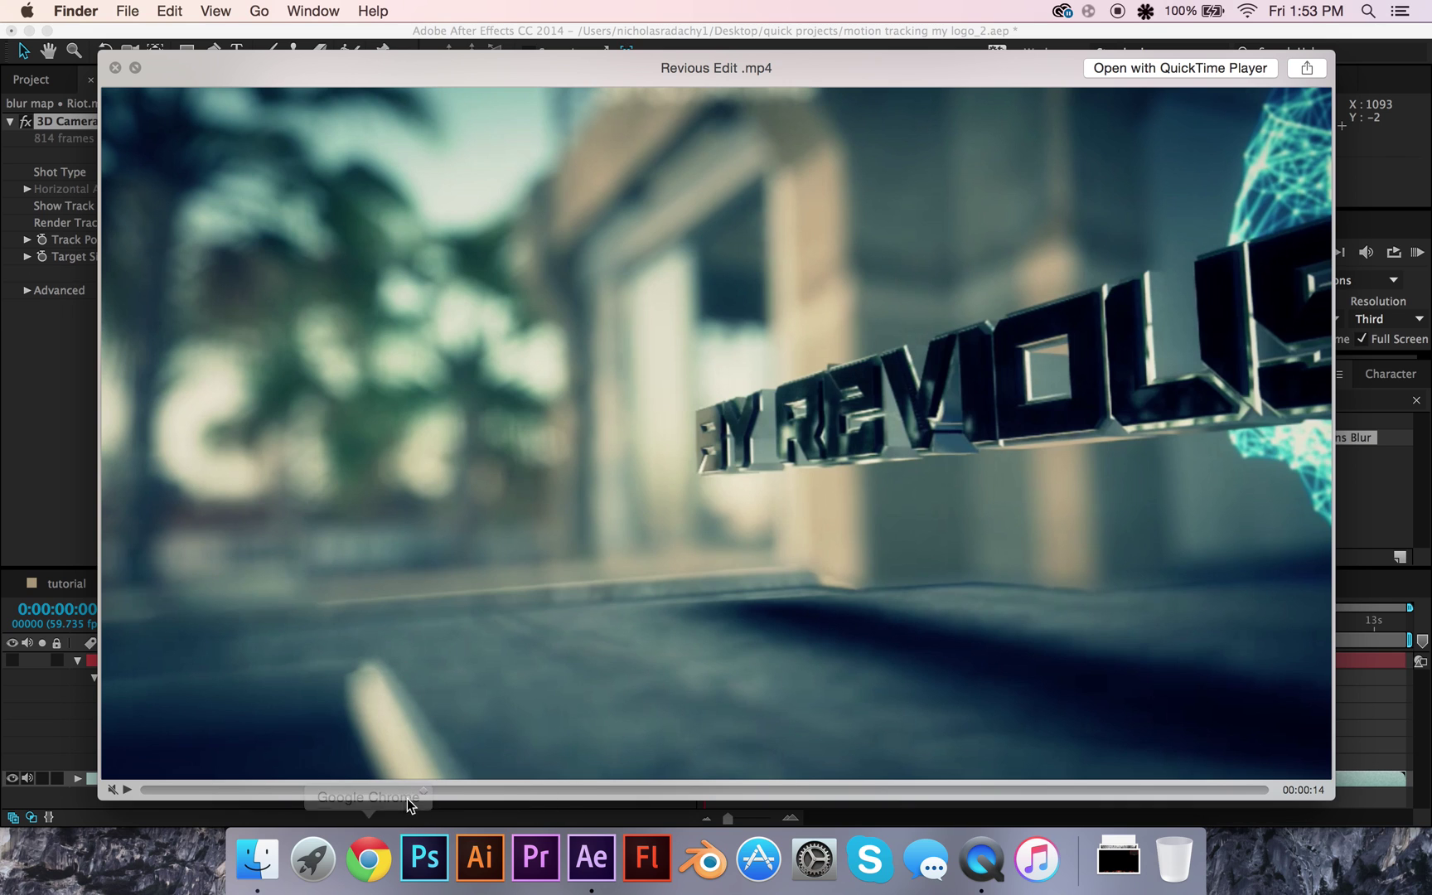
pyautogui.moveTo(416, 788)
pyautogui.mouseDown()
pyautogui.moveTo(403, 786)
pyautogui.moveTo(412, 794)
pyautogui.mouseUp()
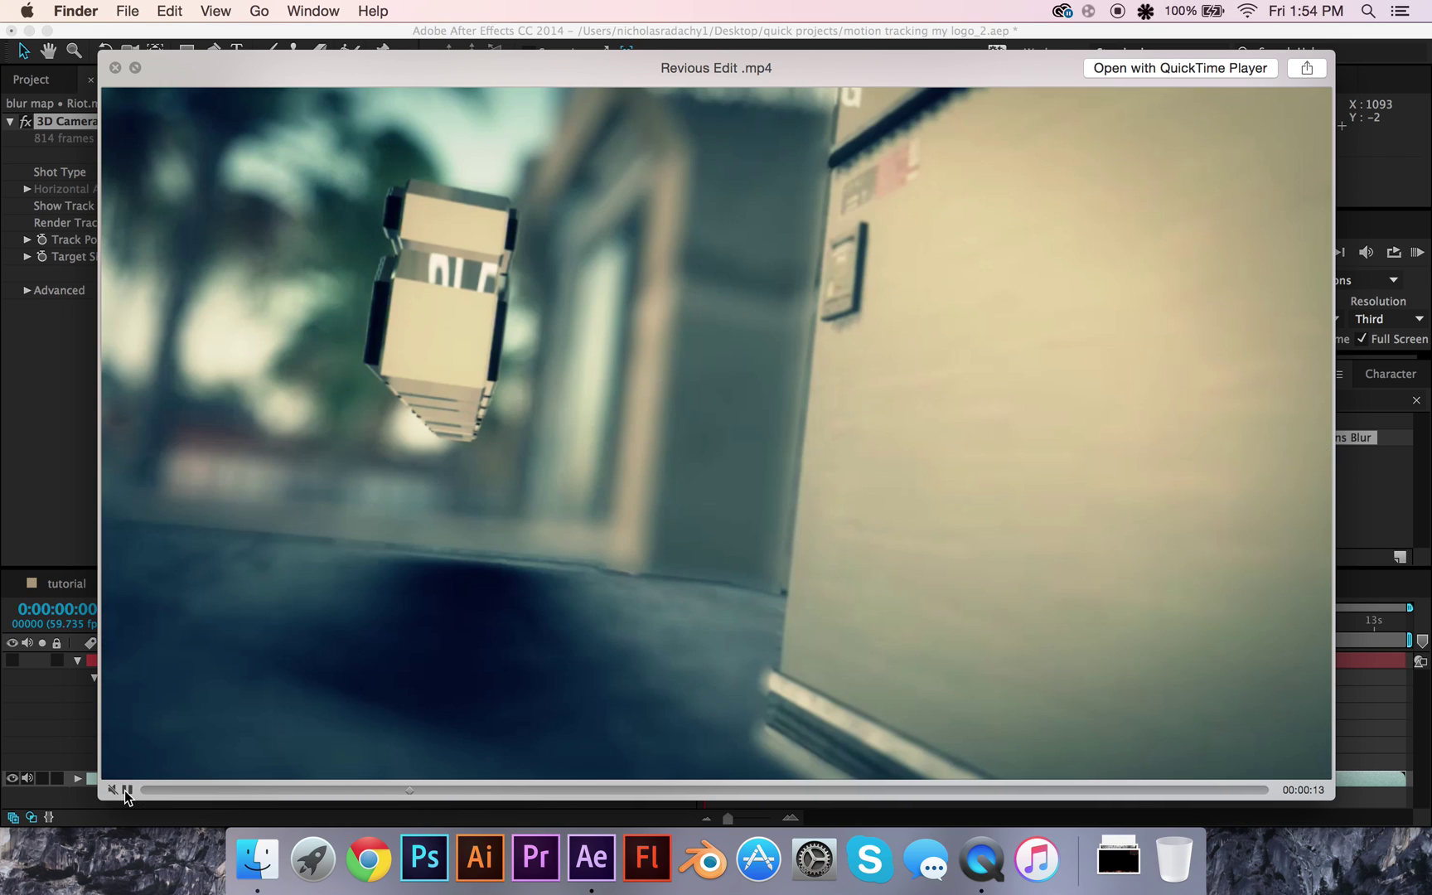
pyautogui.click(126, 790)
pyautogui.click(125, 790)
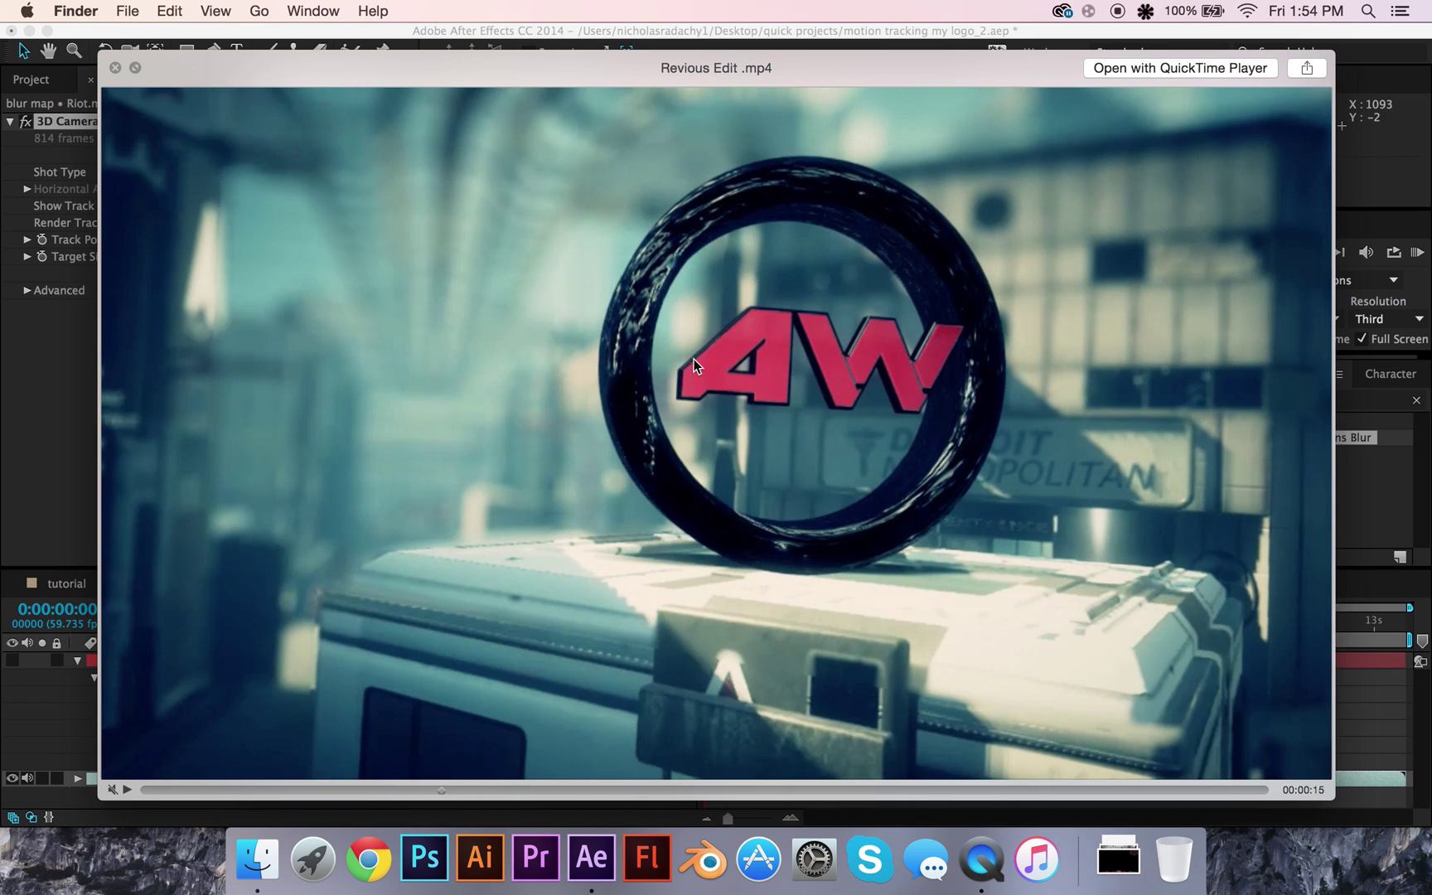
pyautogui.click(116, 68)
pyautogui.click(258, 81)
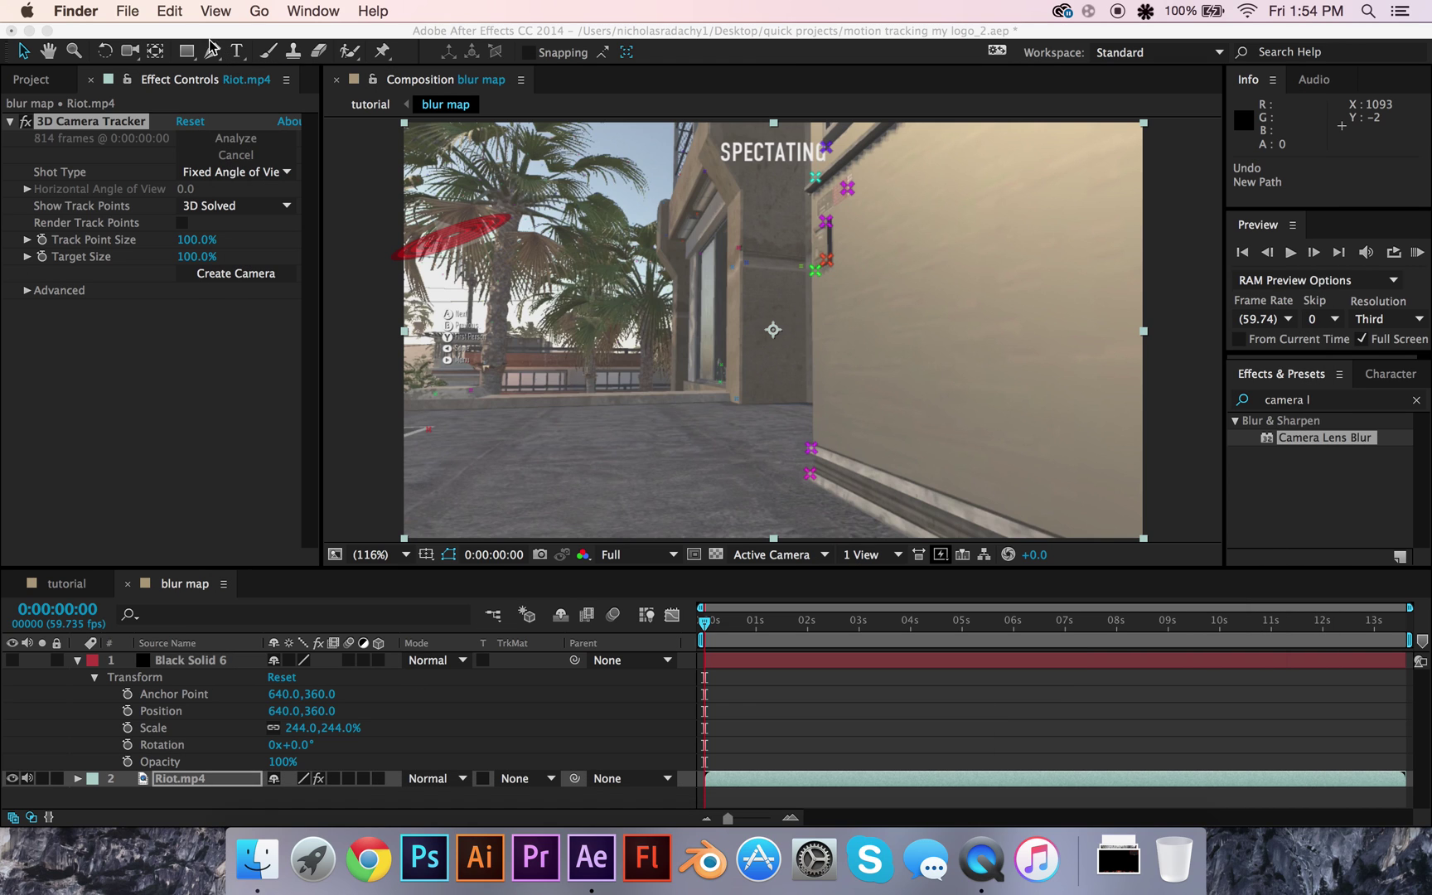
# - Switch to After Effects and rename the blur map composition as tutorial
pyautogui.click(127, 11)
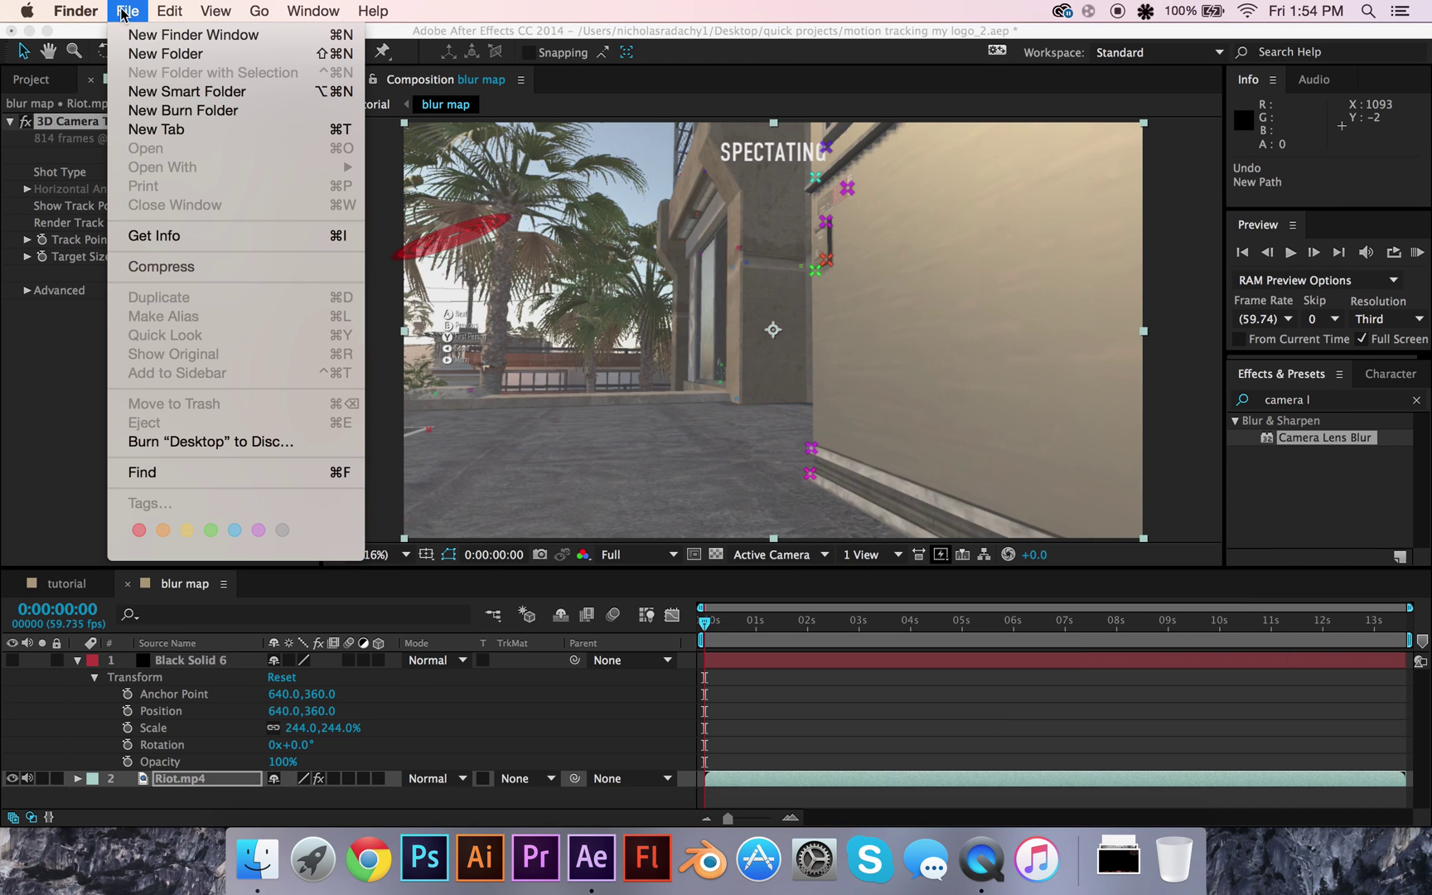
pyautogui.click(183, 264)
pyautogui.click(168, 11)
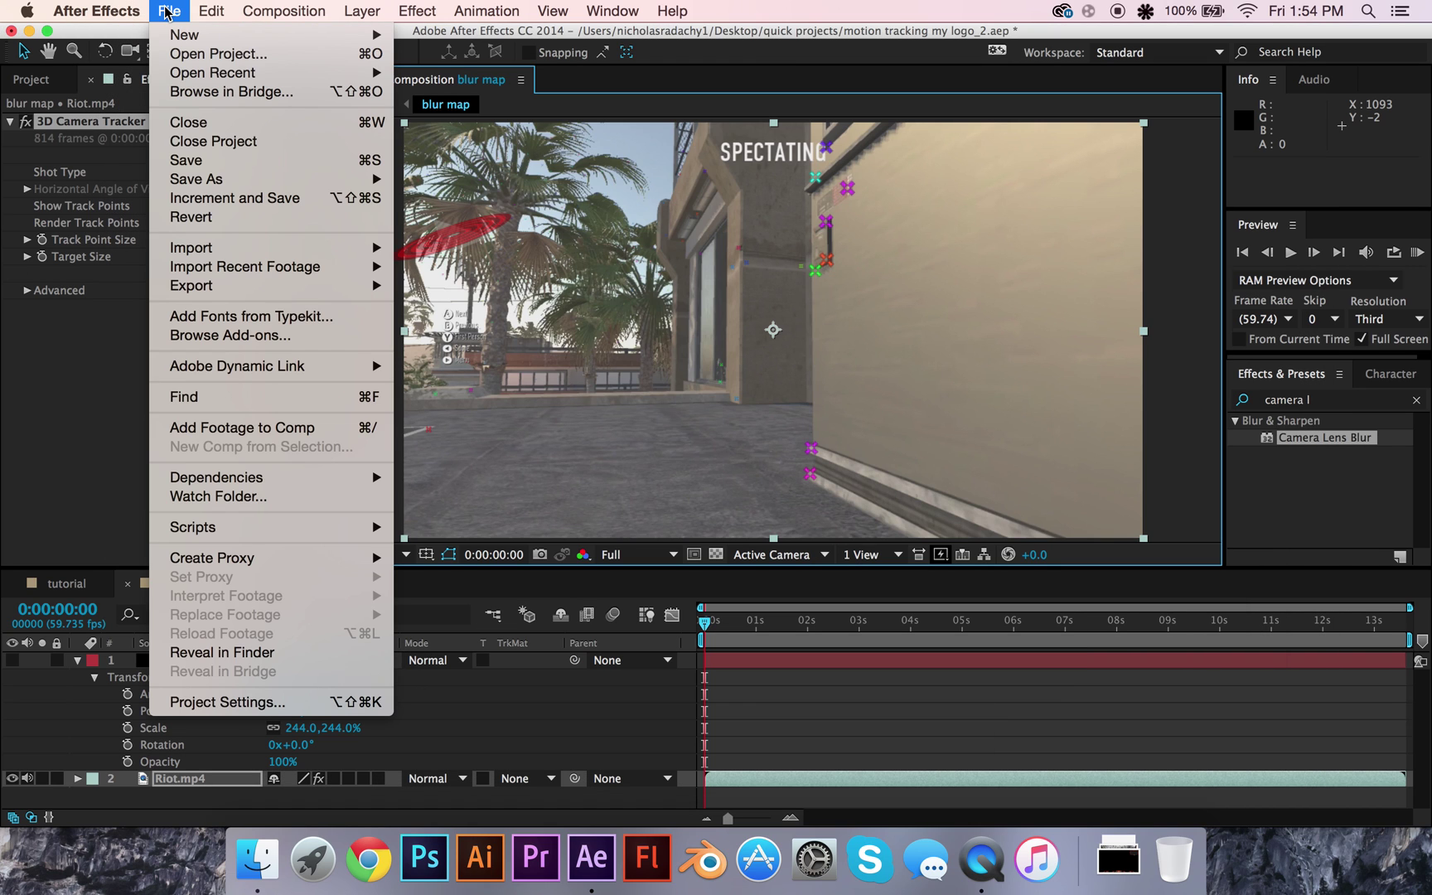
pyautogui.click(168, 10)
pyautogui.click(284, 11)
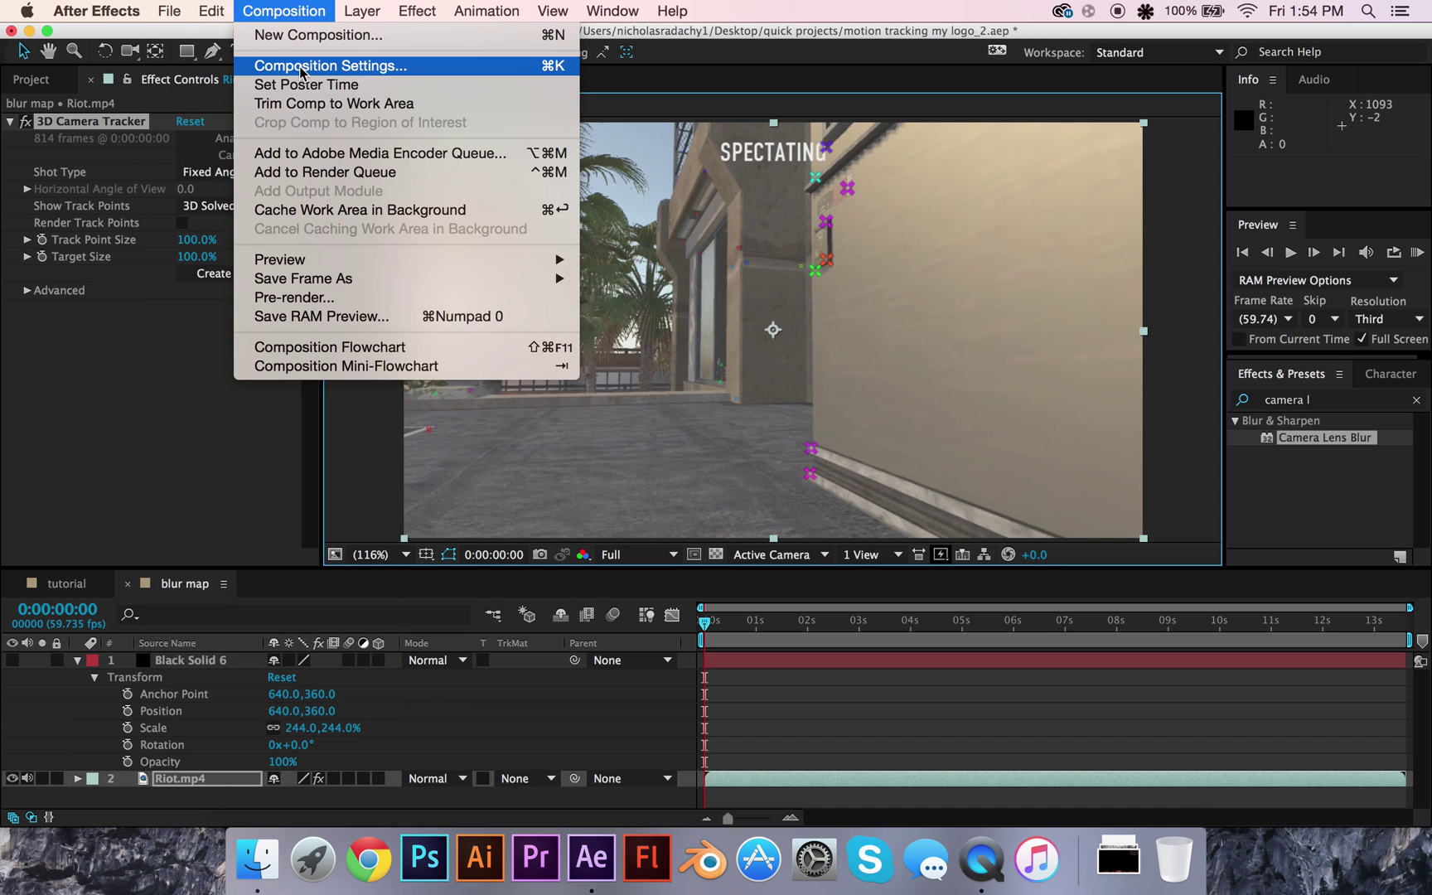
pyautogui.click(329, 65)
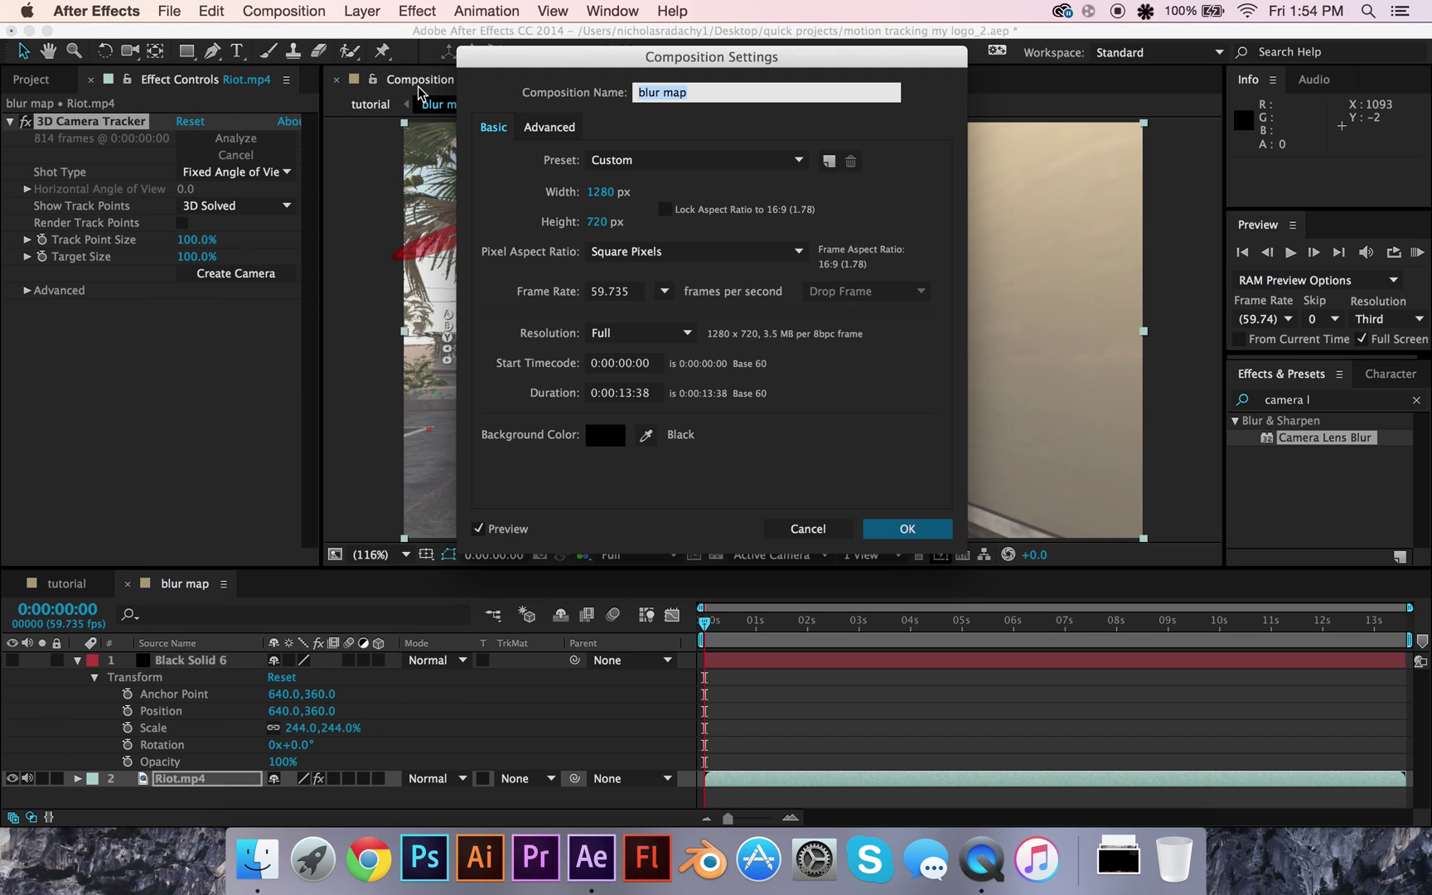
pyautogui.press('BackSpace')
pyautogui.press('Return')
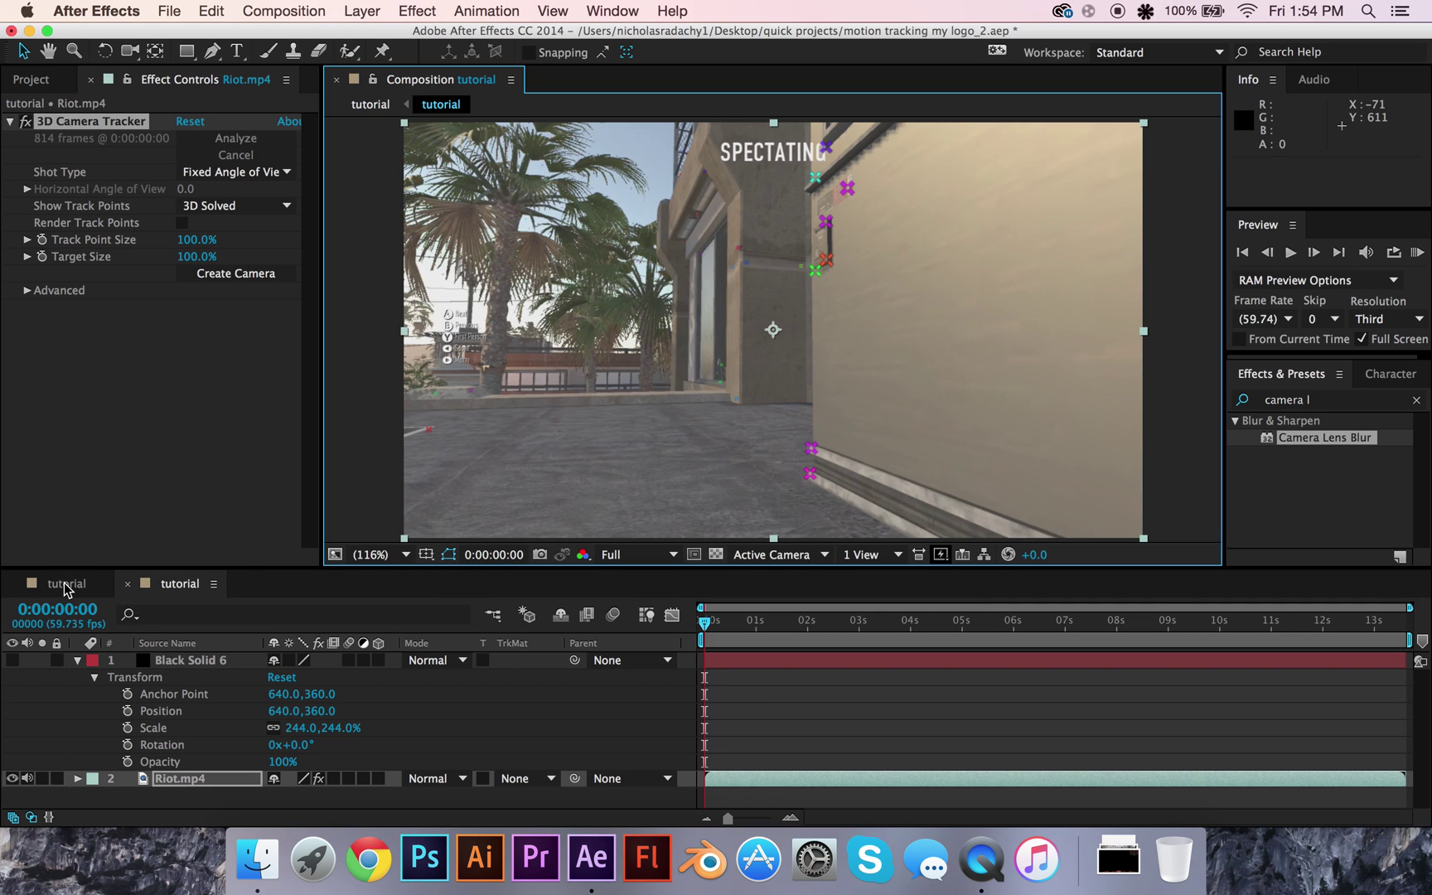
# - Close the open composition timelines and start a new empty project
pyautogui.click(66, 585)
pyautogui.click(14, 585)
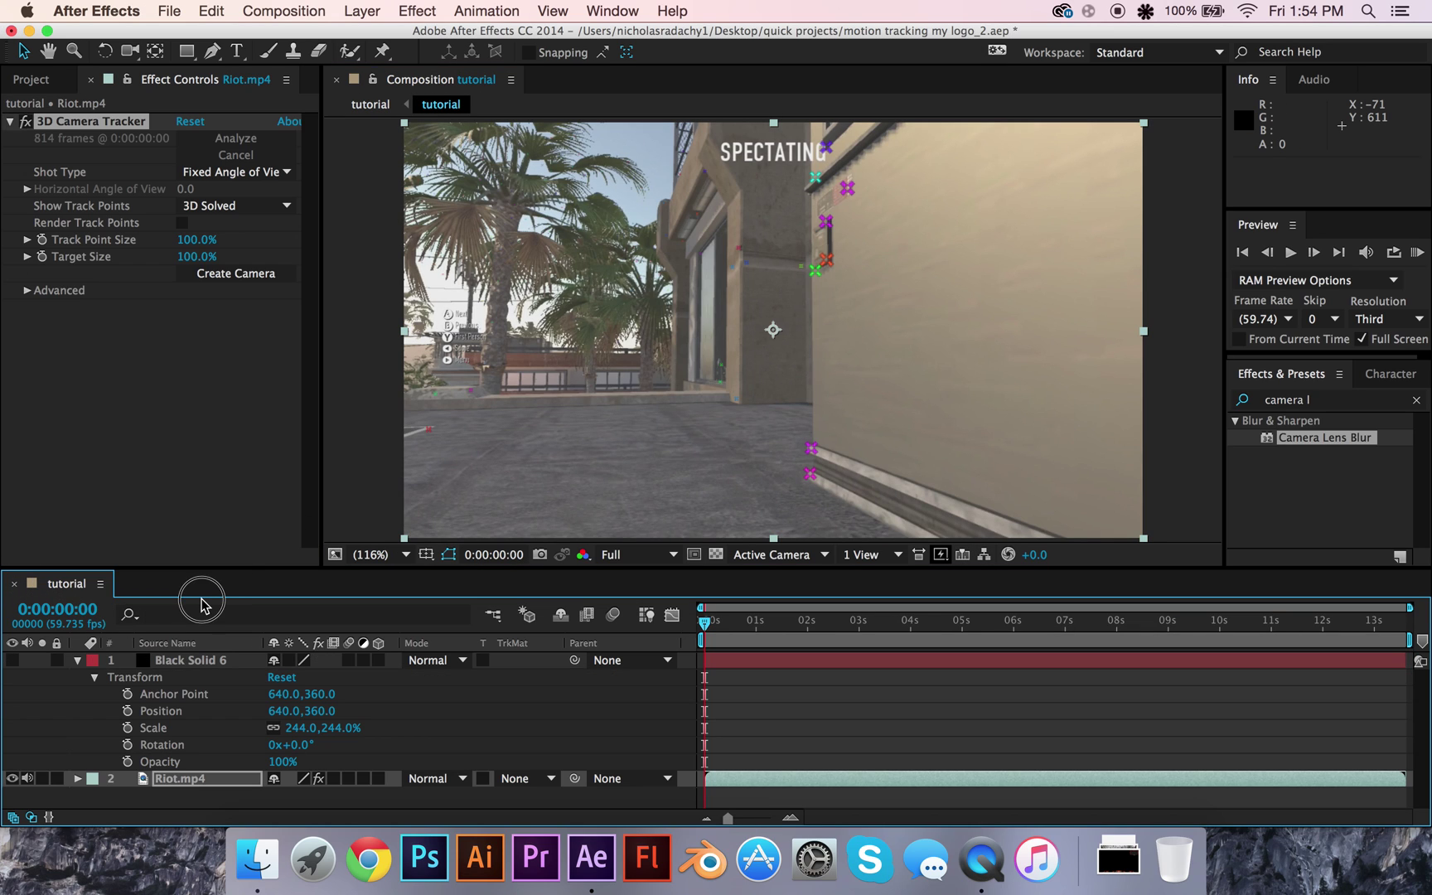
pyautogui.click(14, 585)
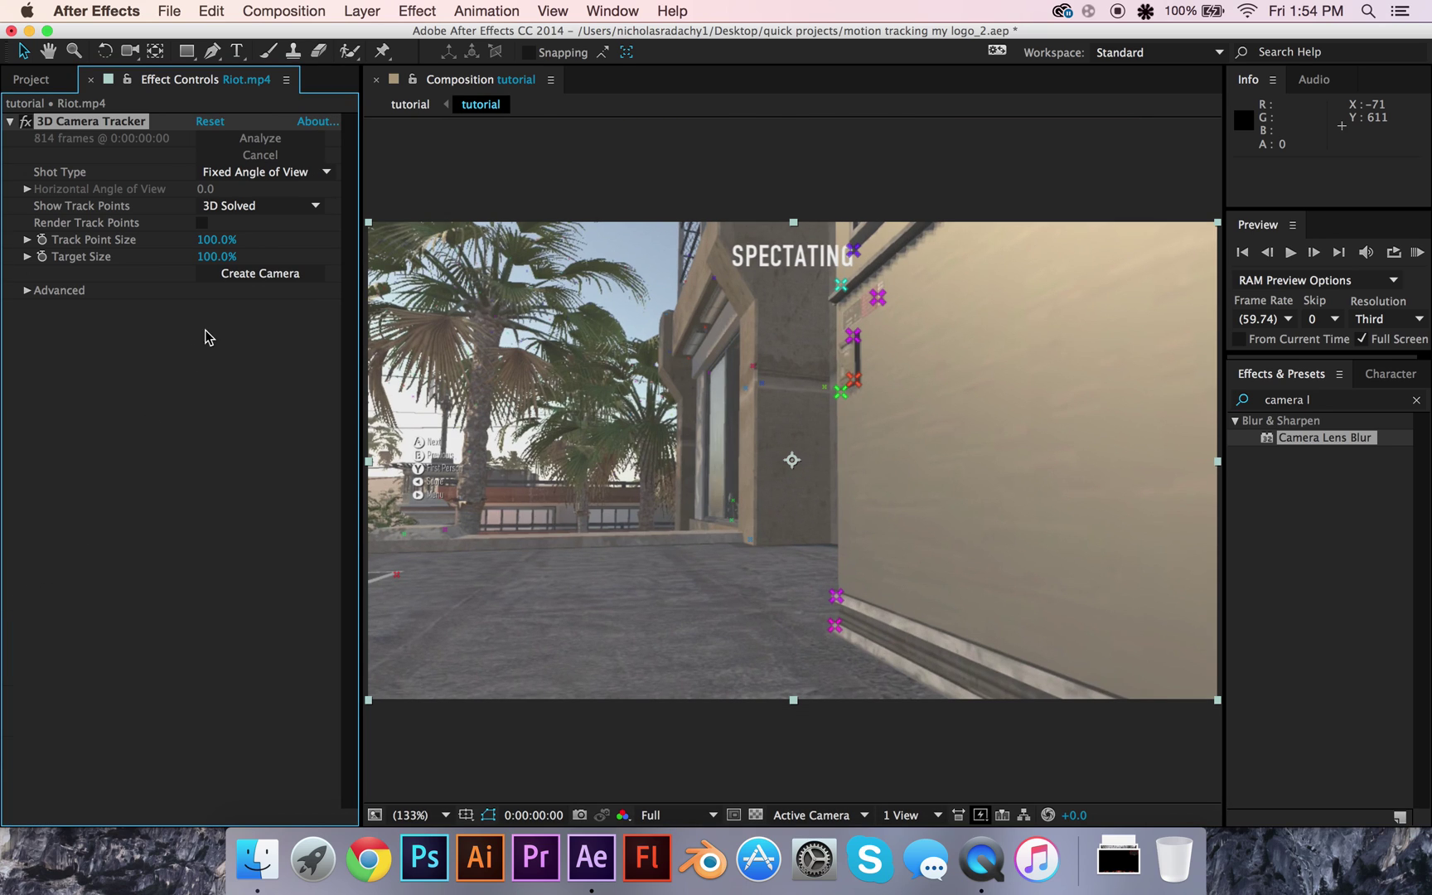
pyautogui.click(169, 10)
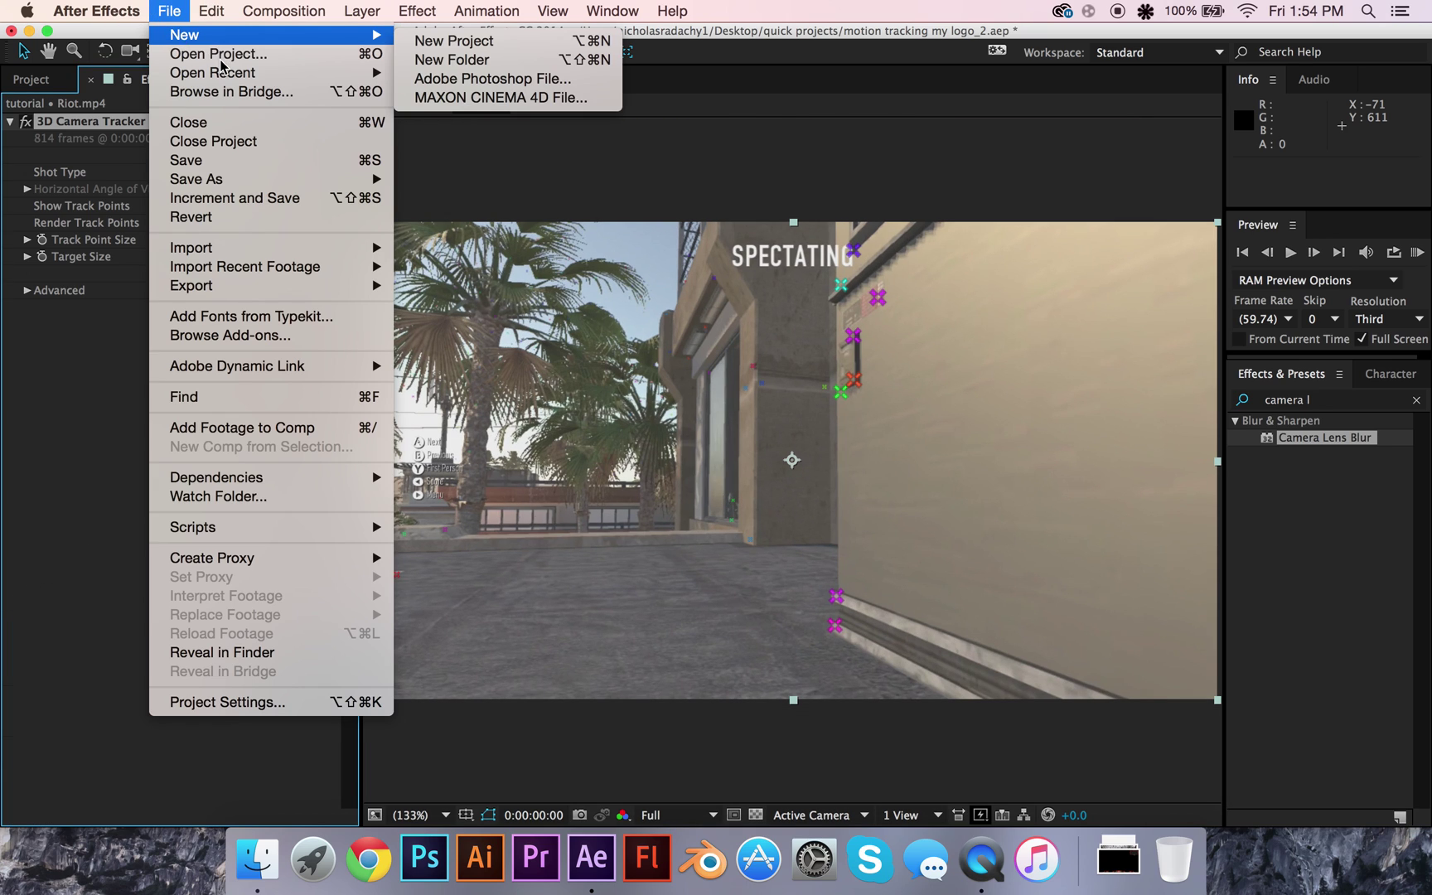
pyautogui.moveTo(365, 34)
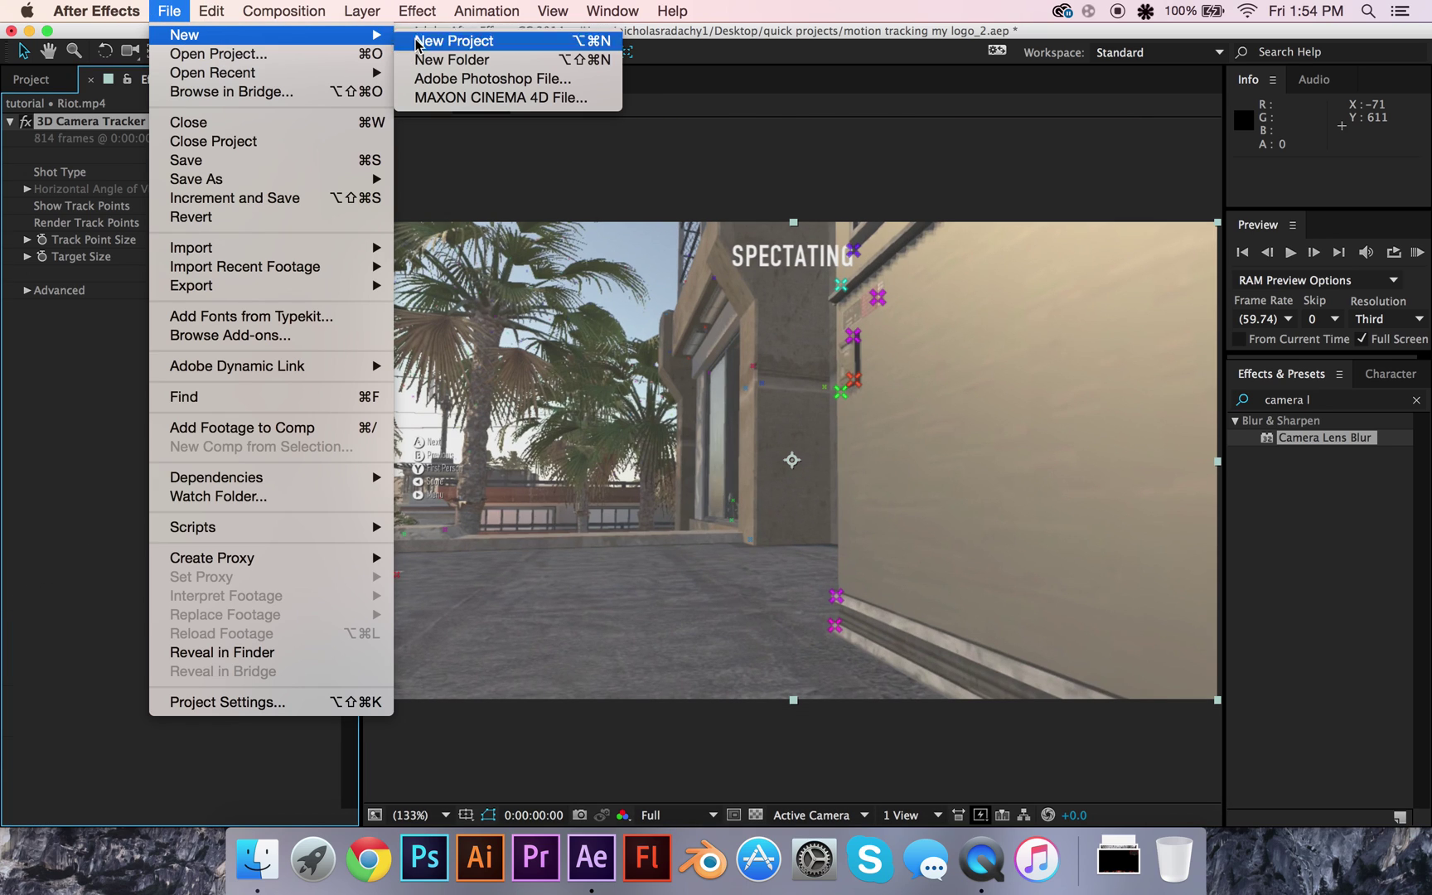
pyautogui.click(451, 38)
pyautogui.click(689, 459)
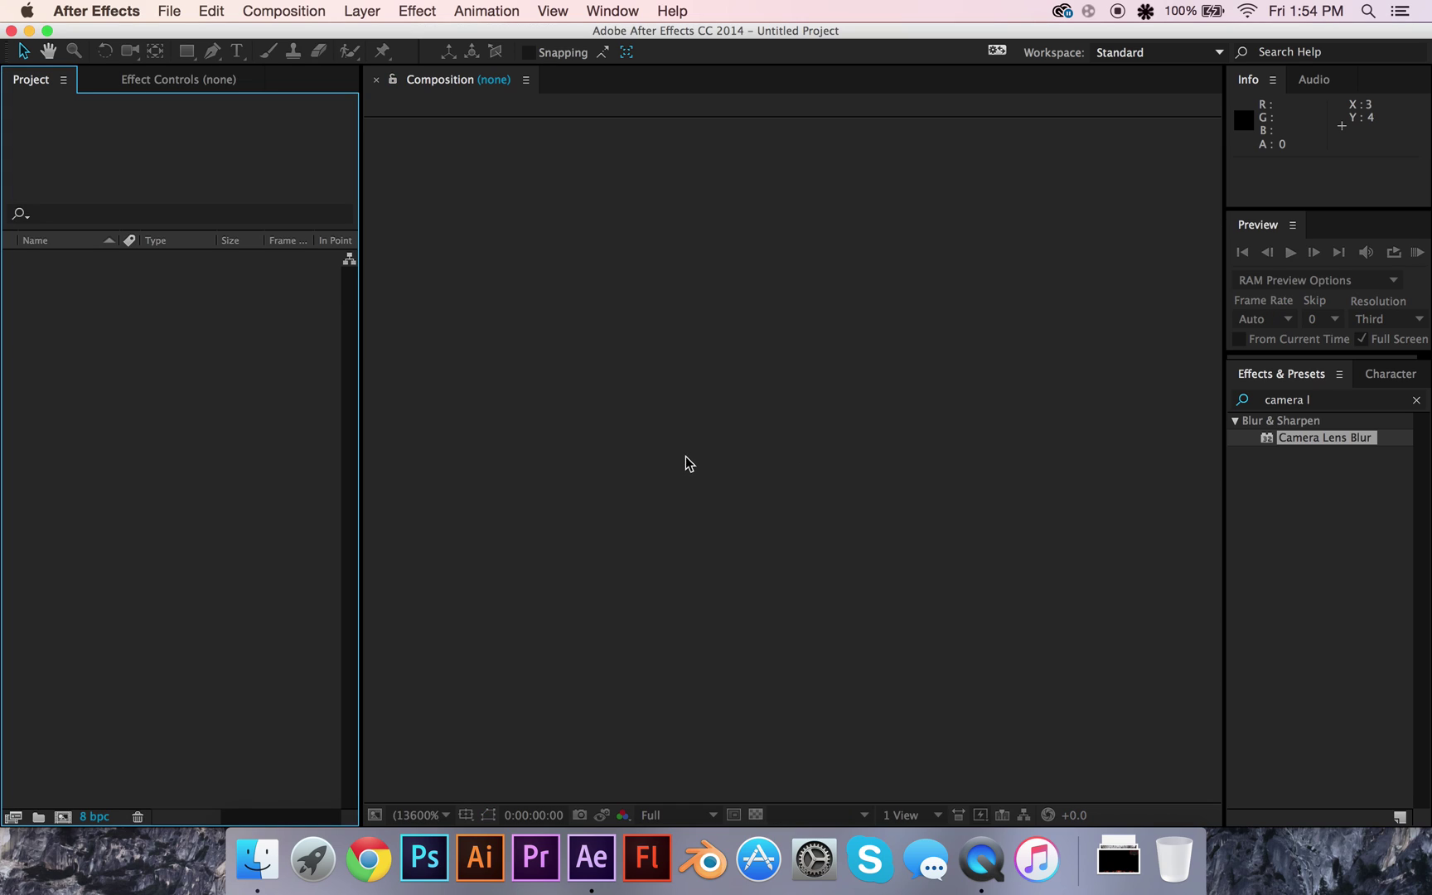
# - Reset the Standard workspace to its original layout
pyautogui.click(612, 11)
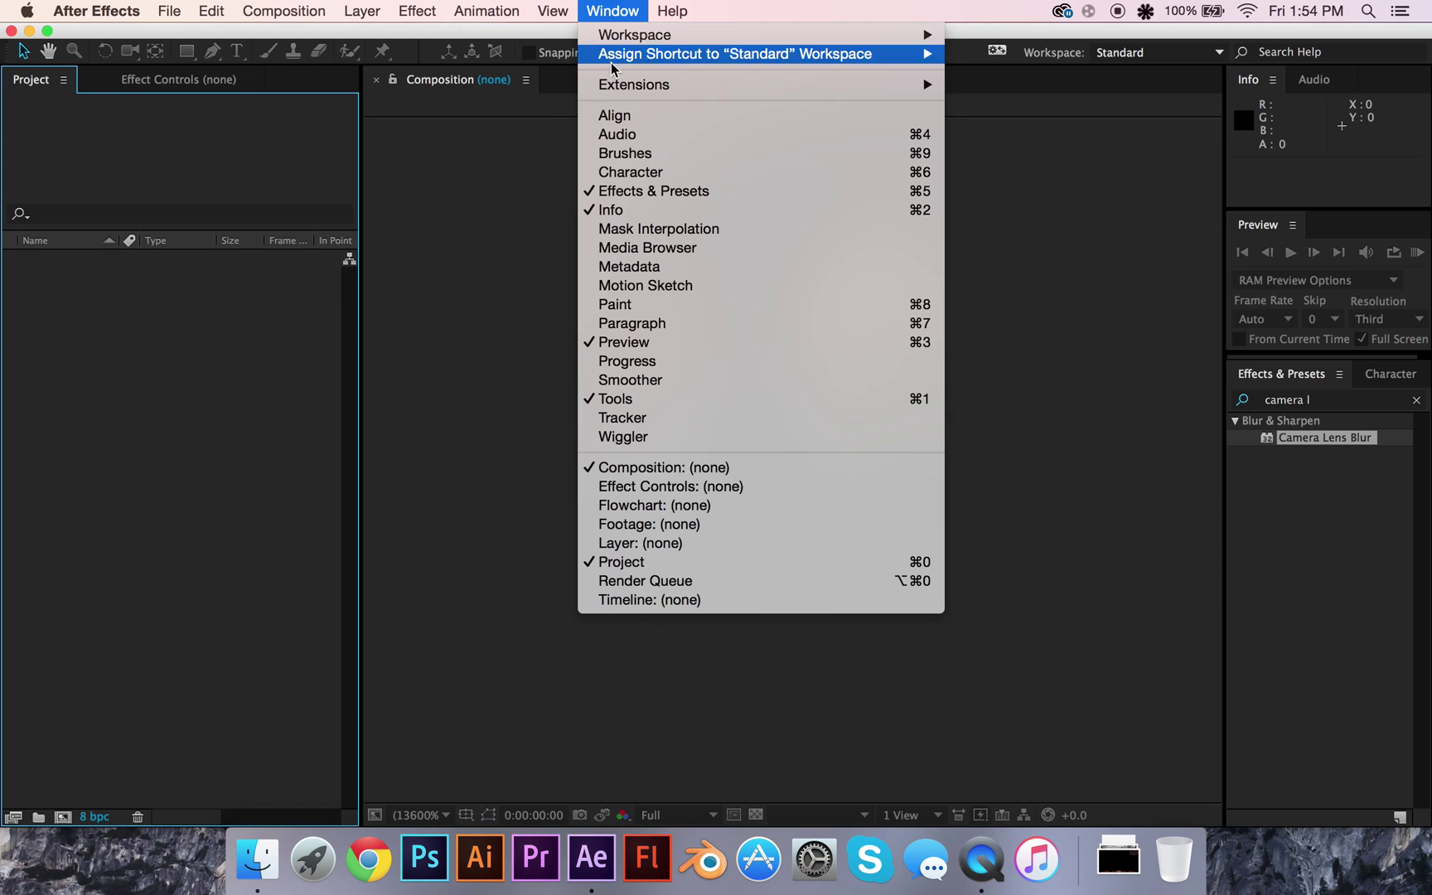
pyautogui.moveTo(630, 37)
pyautogui.click(1033, 286)
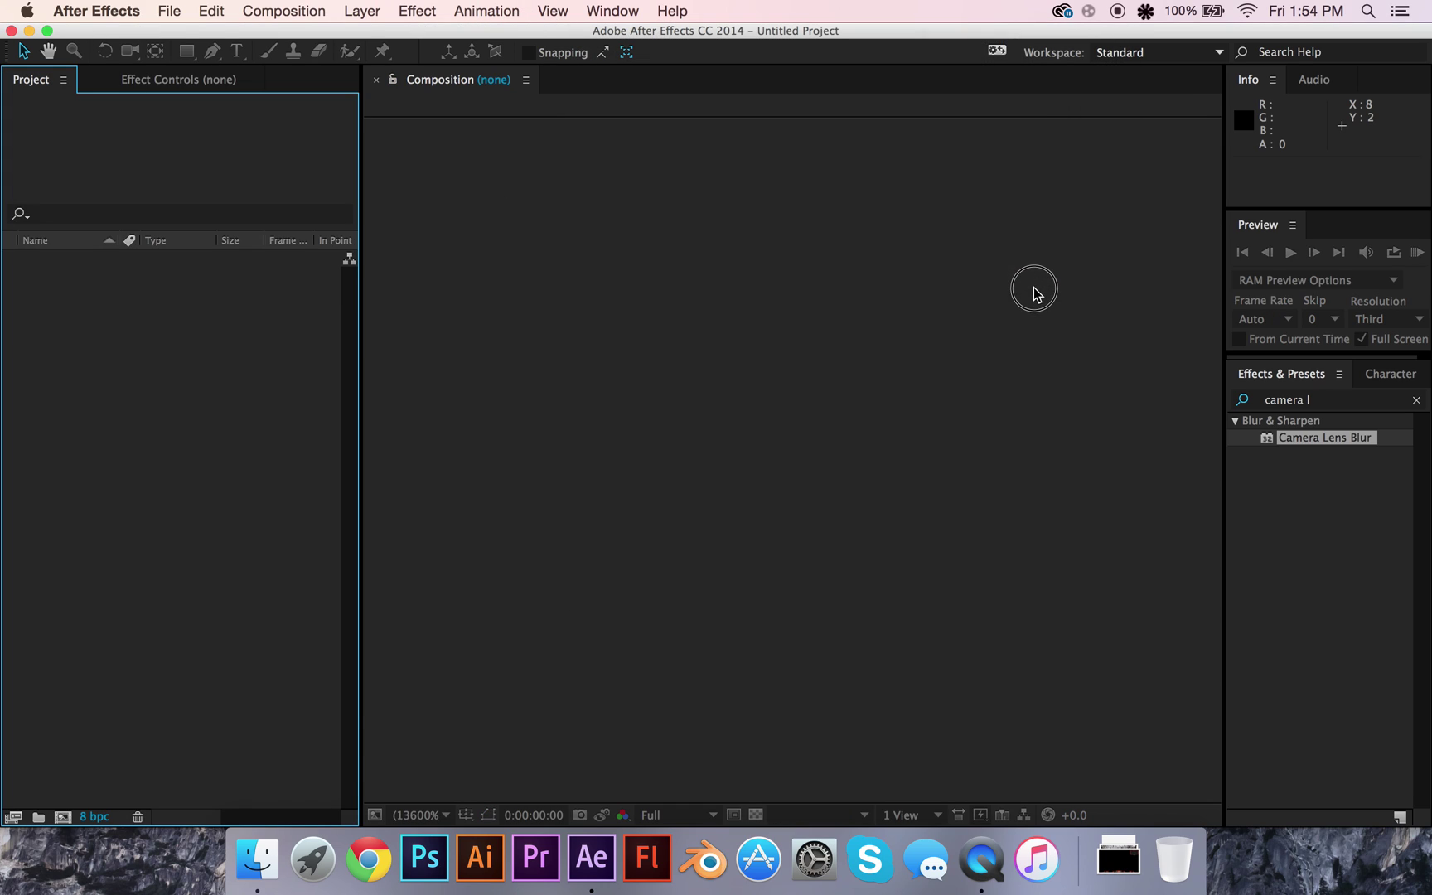
pyautogui.click(590, 13)
pyautogui.moveTo(630, 35)
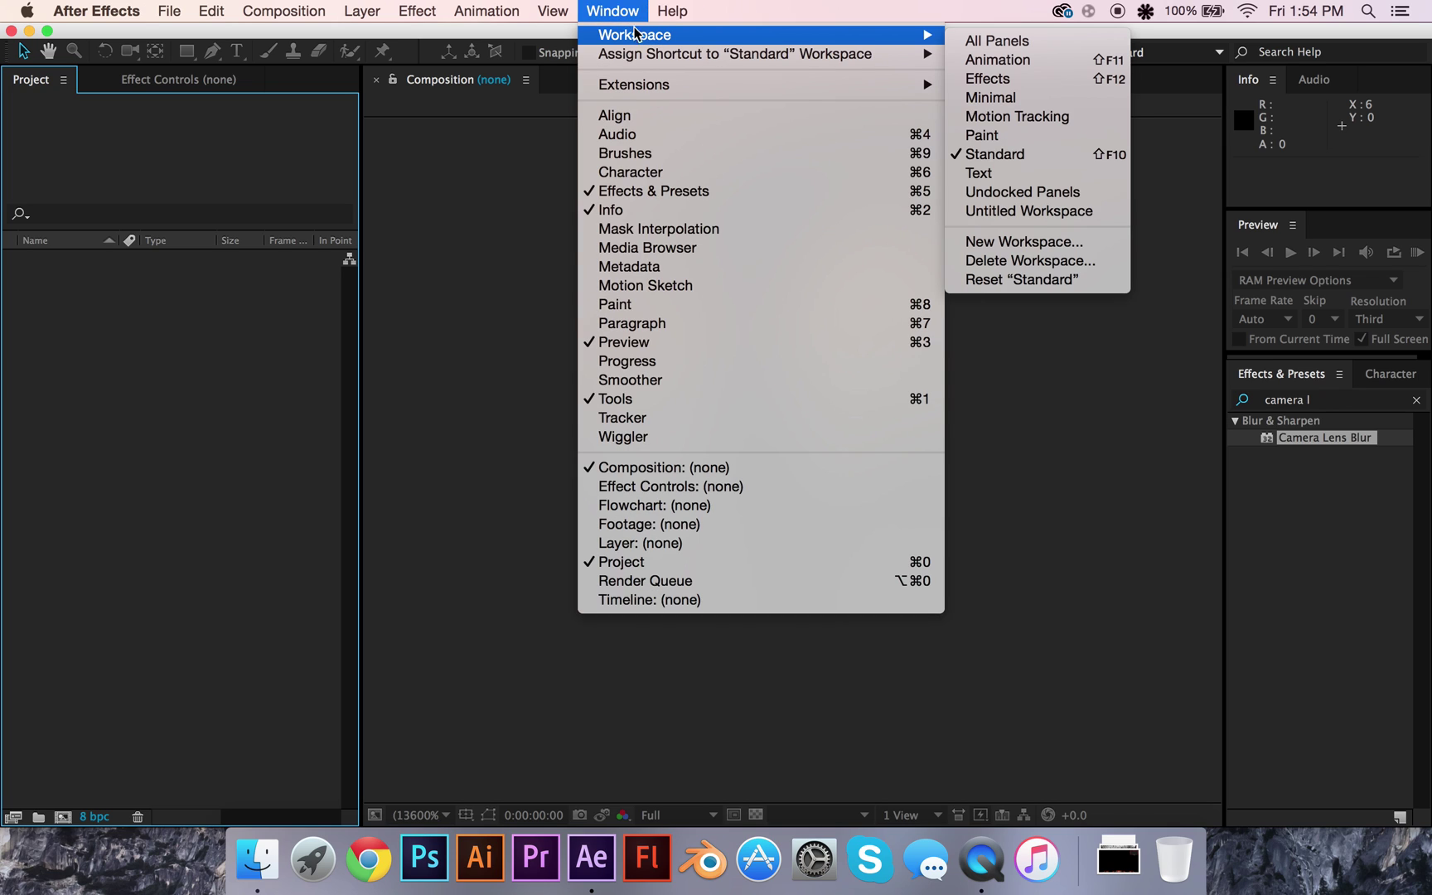
pyautogui.click(1068, 278)
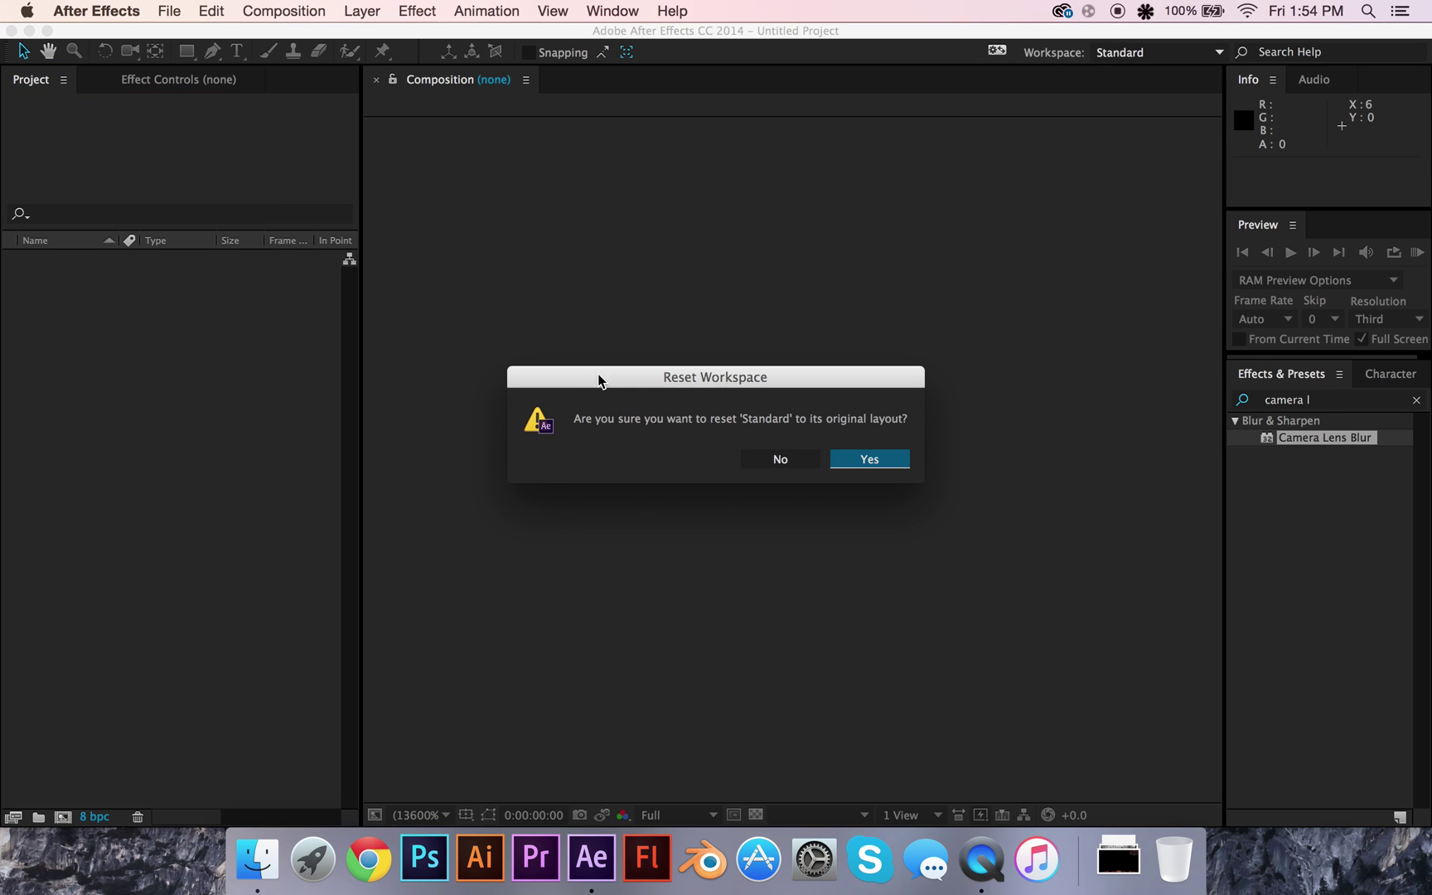
pyautogui.click(853, 467)
pyautogui.click(276, 629)
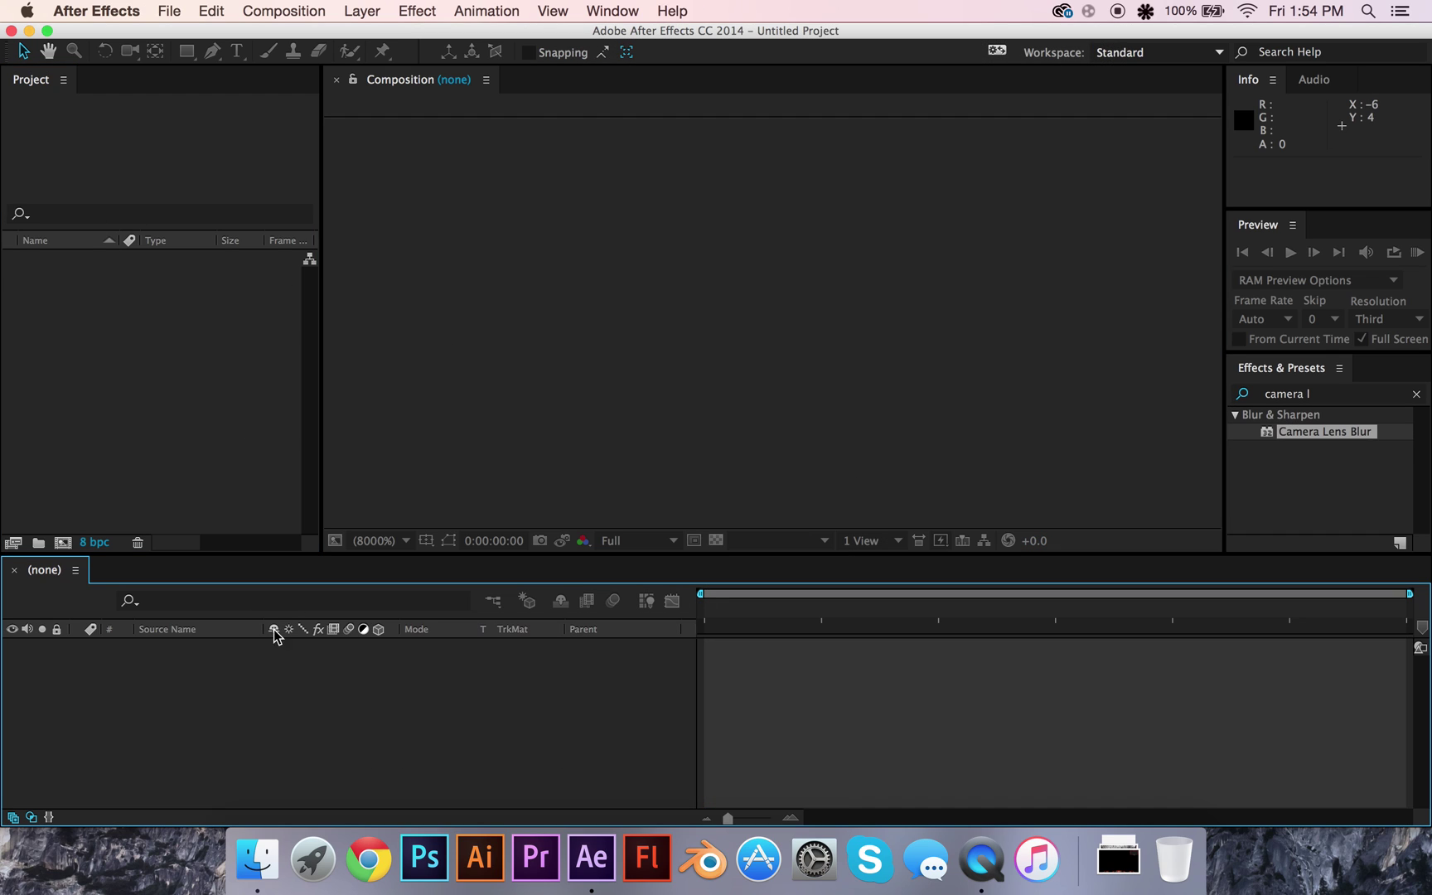
pyautogui.click(569, 376)
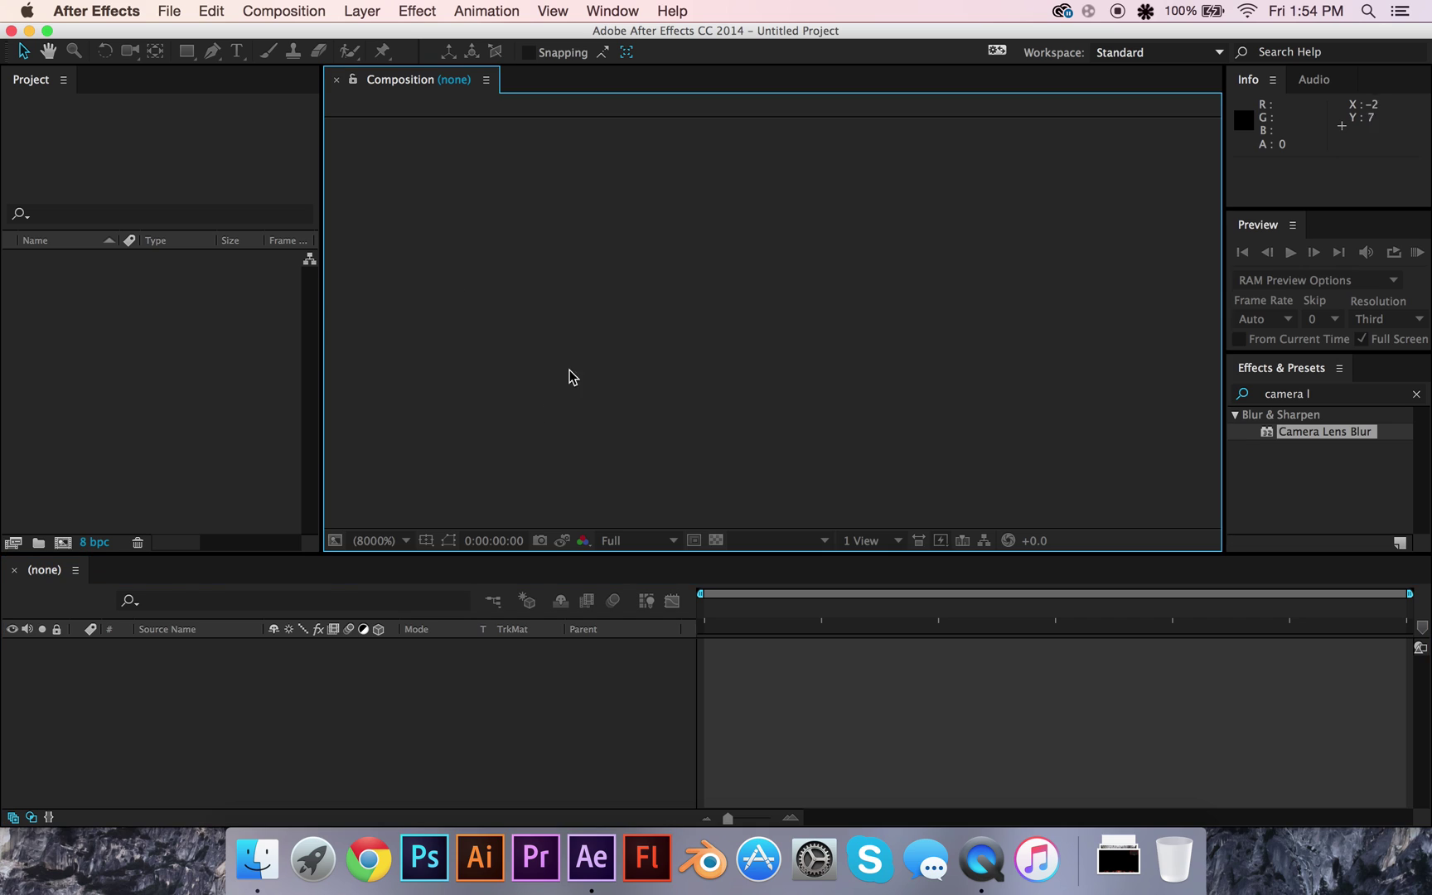
# - Import the Riot.mp4 clip from the AW Motiontrack cinematics folder as footage, previewing it before opening
pyautogui.click(179, 434)
pyautogui.doubleClick(183, 357)
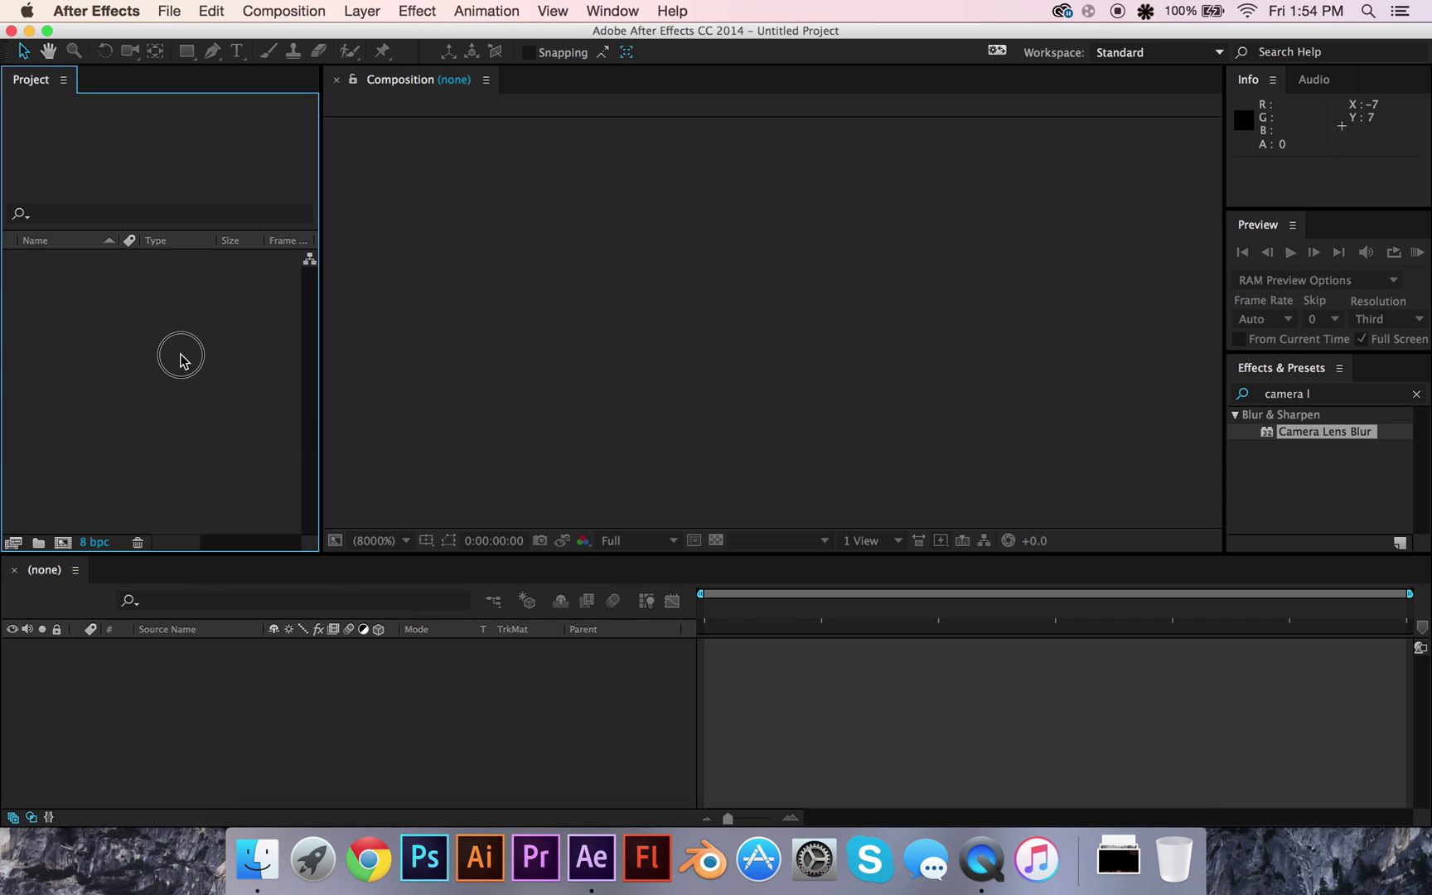
pyautogui.scroll(-3, 671, 264)
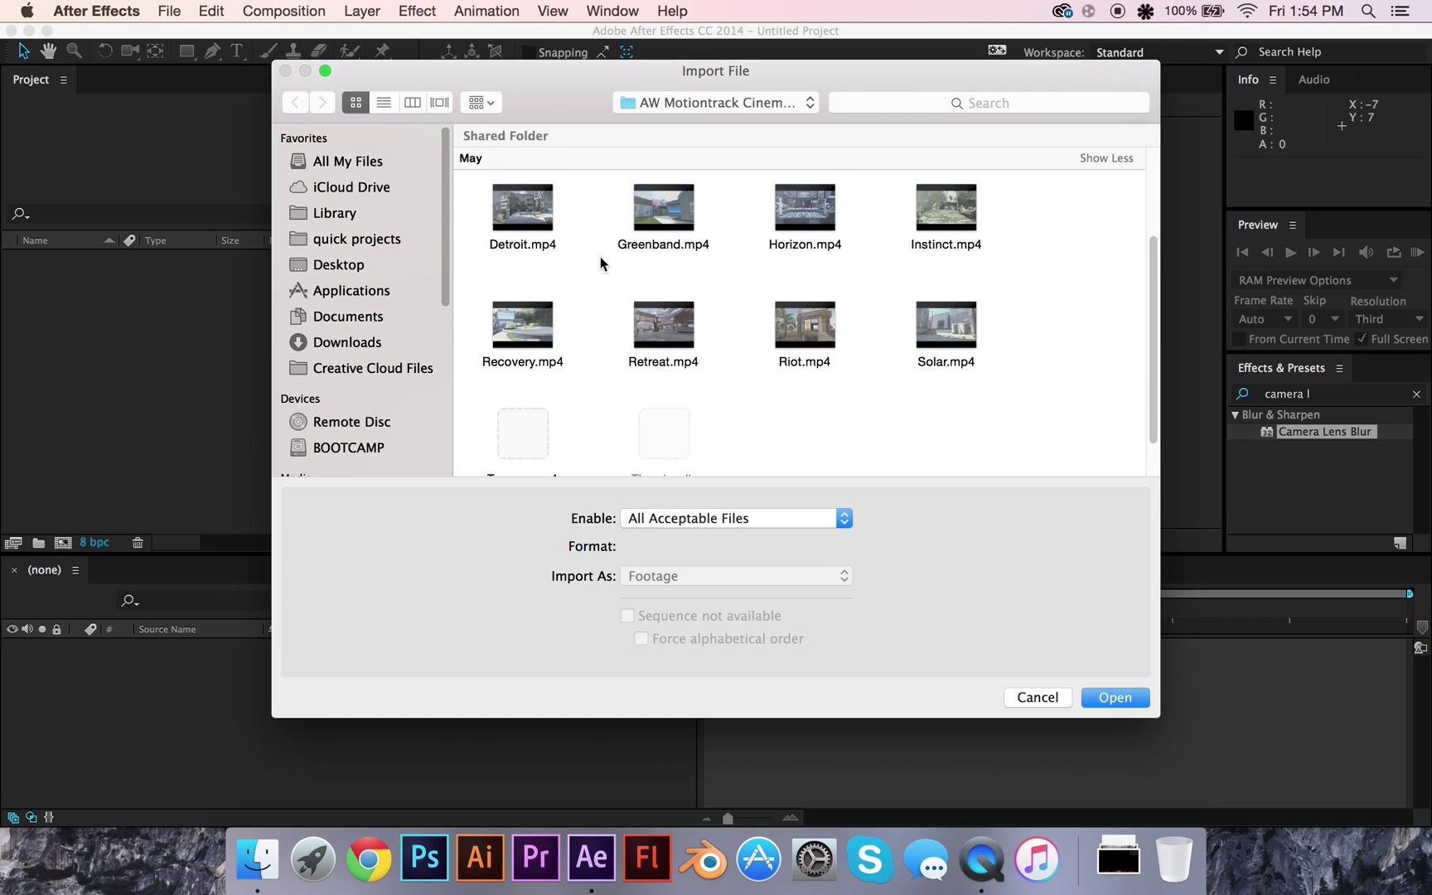
pyautogui.scroll(3, 601, 262)
pyautogui.scroll(-2, 592, 246)
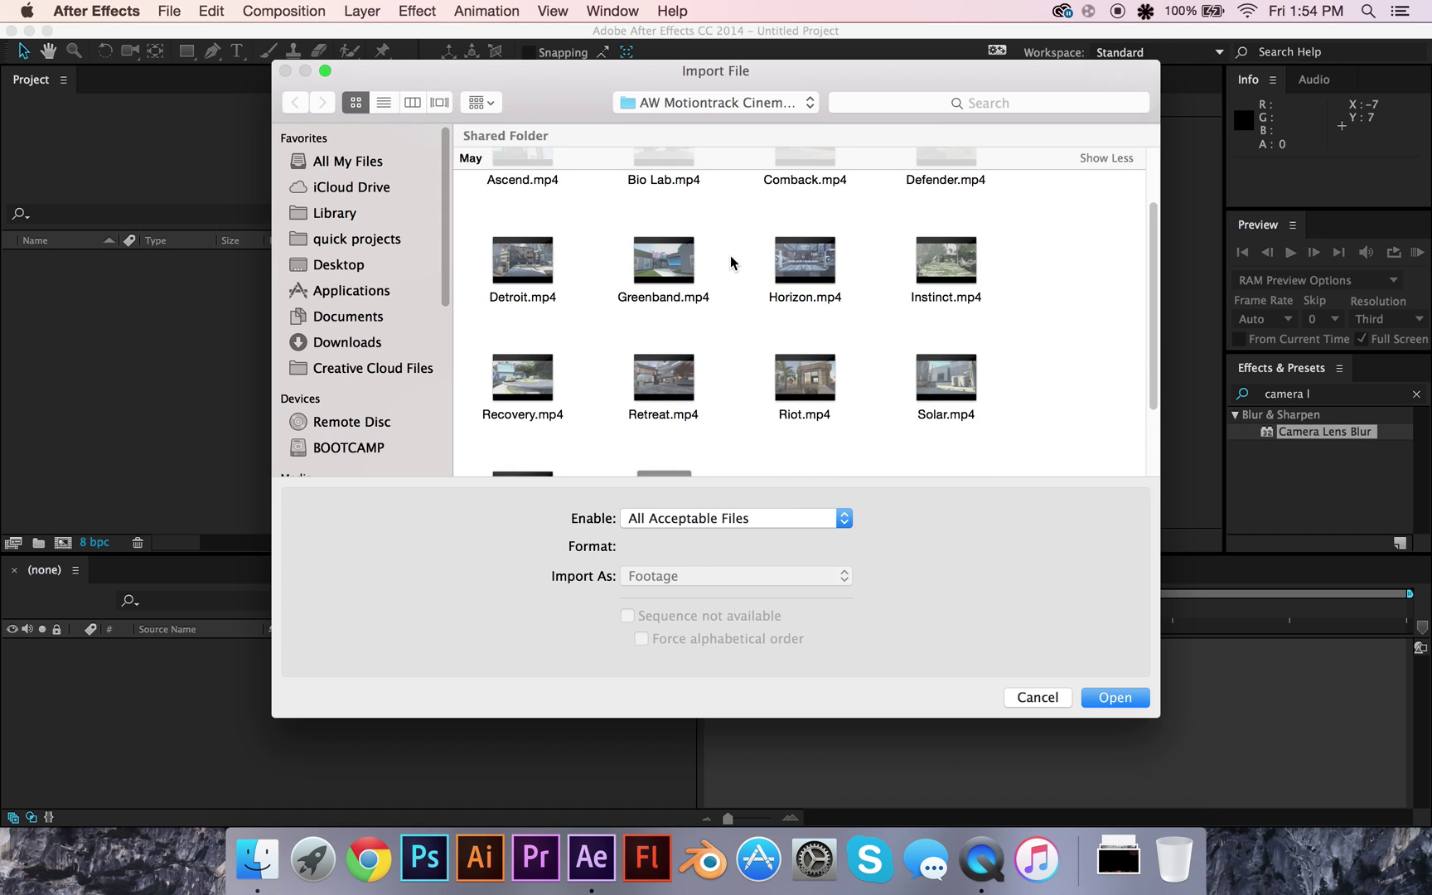
pyautogui.scroll(-2, 649, 275)
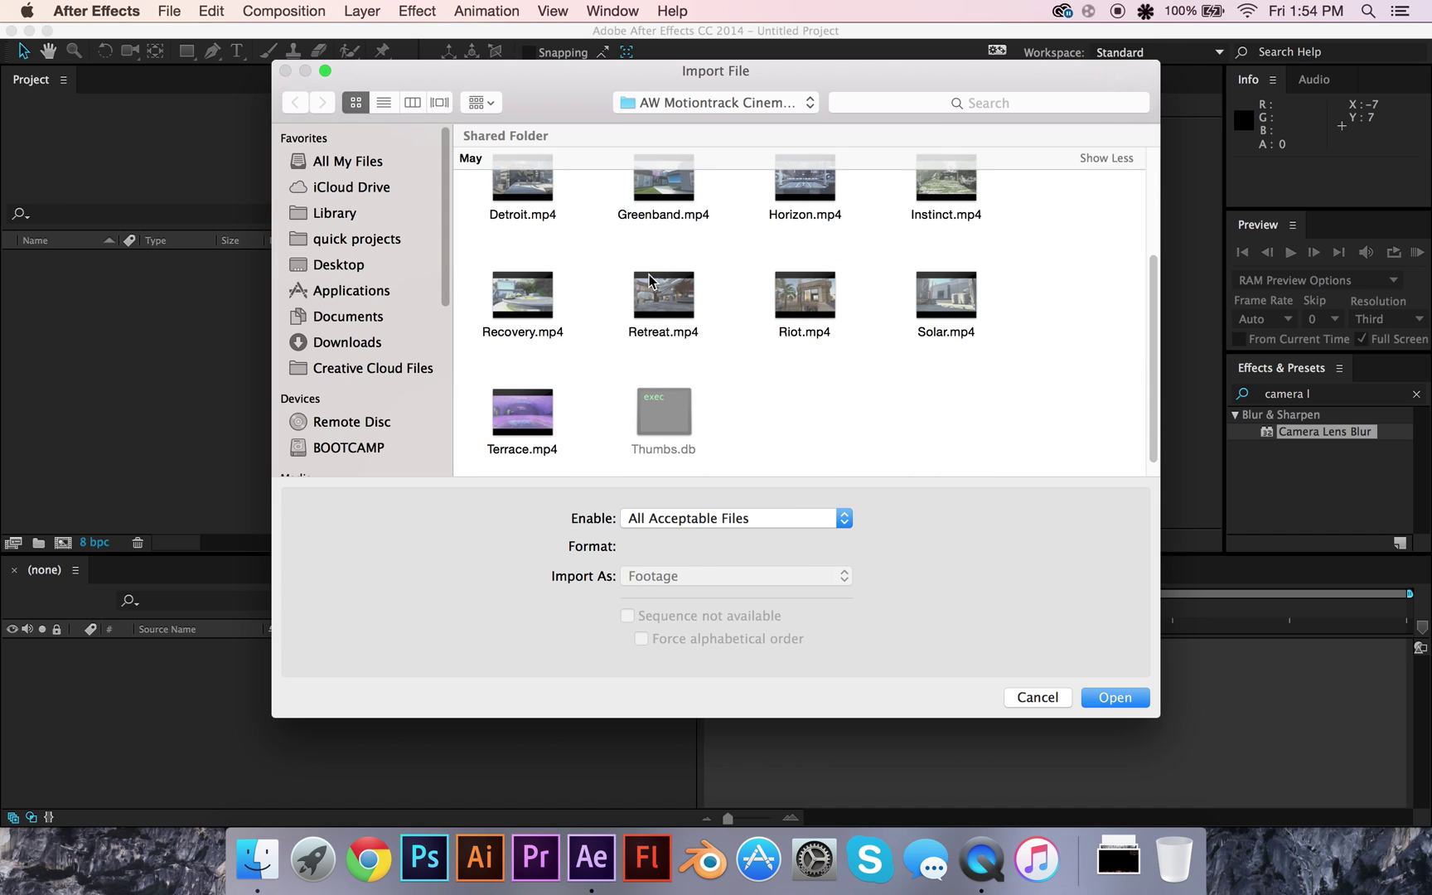
pyautogui.click(797, 301)
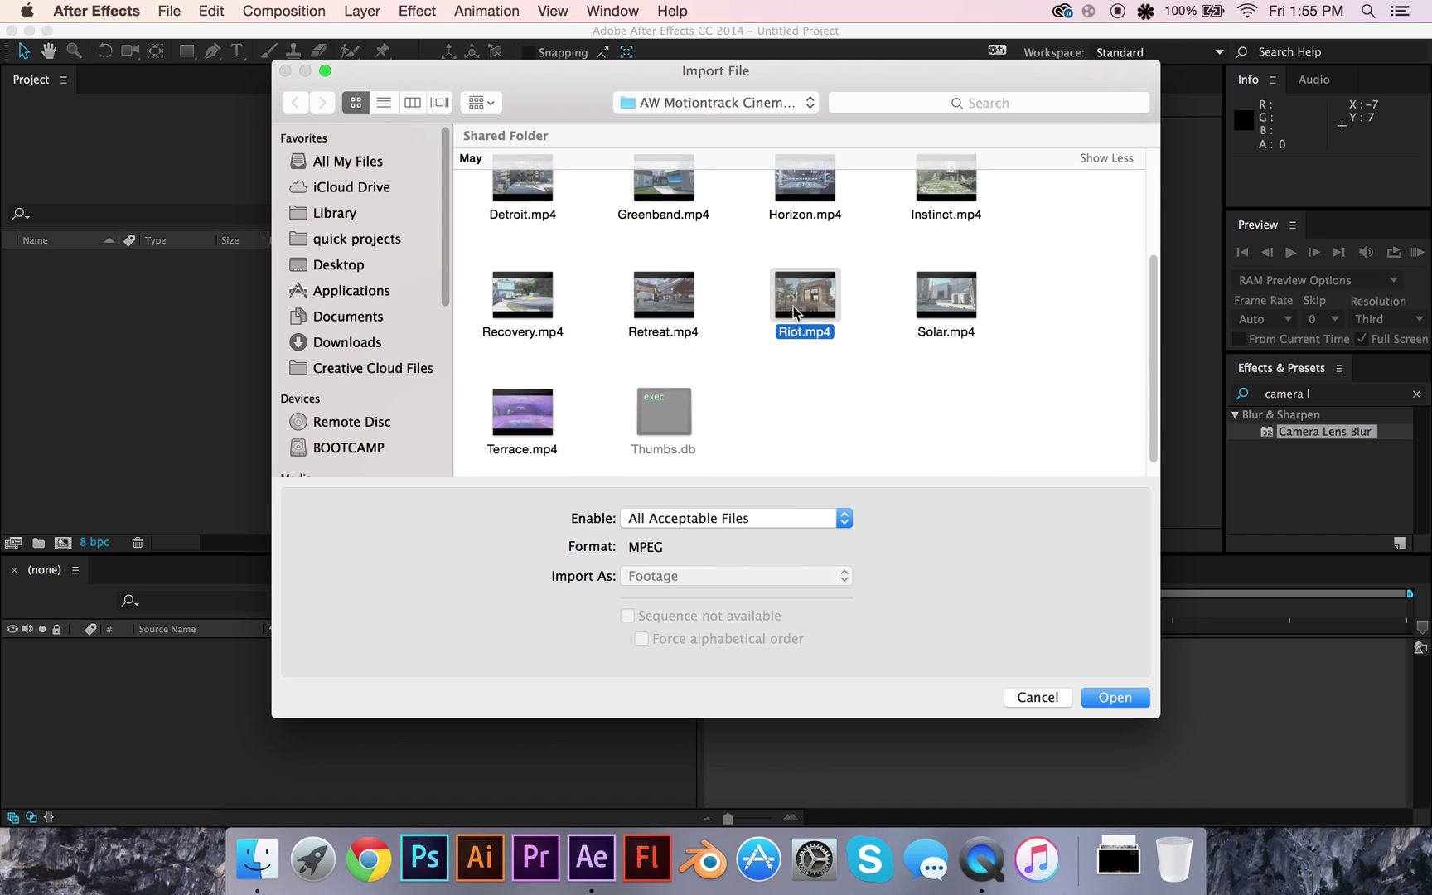
pyautogui.click(883, 412)
pyautogui.scroll(-1, 855, 339)
pyautogui.click(789, 296)
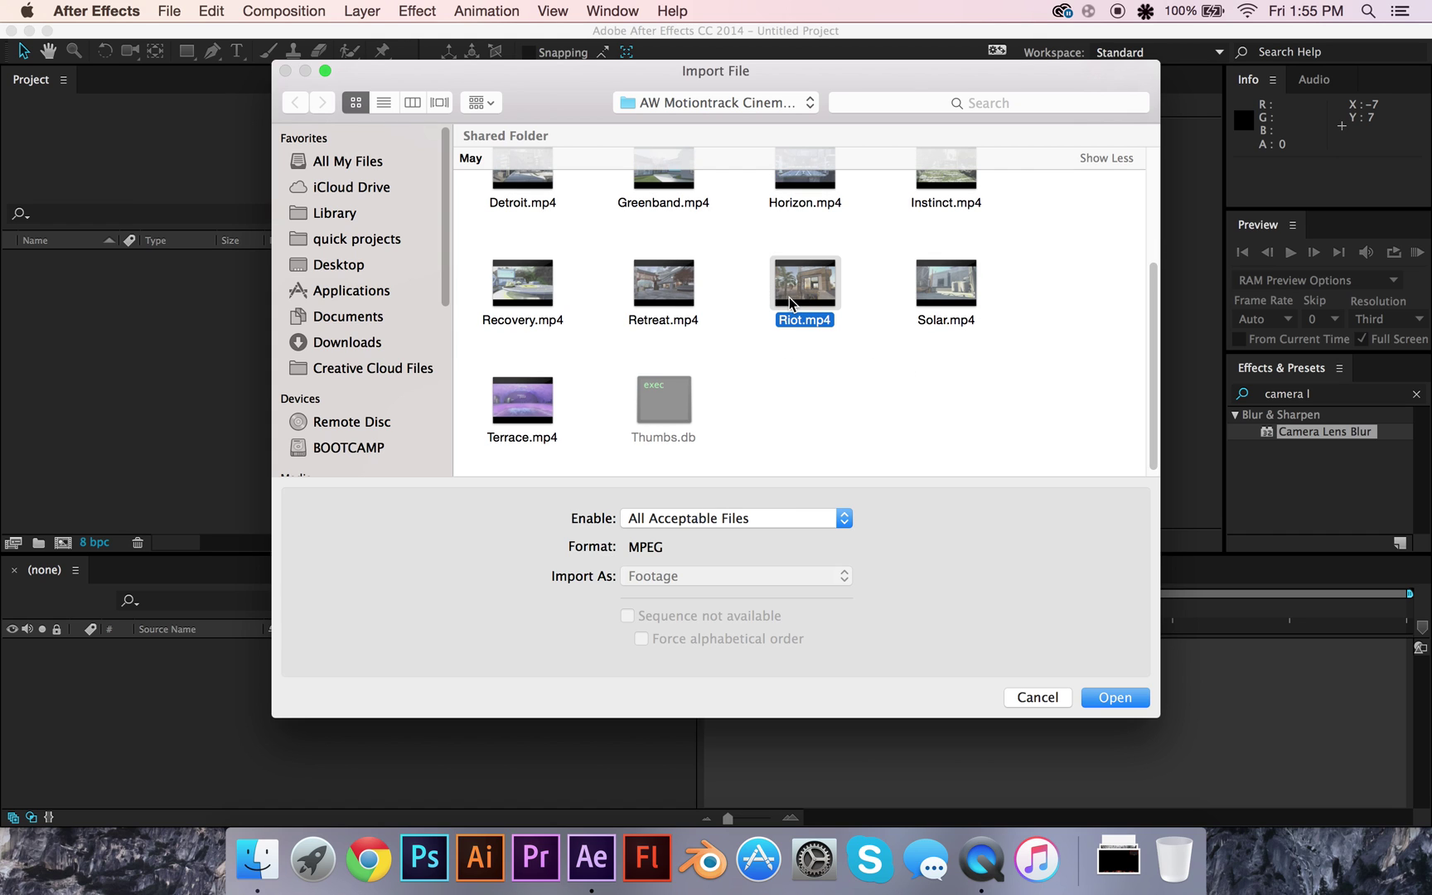
pyautogui.press('space')
pyautogui.press('space')
pyautogui.press('Return')
# - Create a new composition from the Riot.mp4 footage and duplicate its layer in the timeline
pyautogui.moveTo(87, 260); pyautogui.dragTo(73, 549)
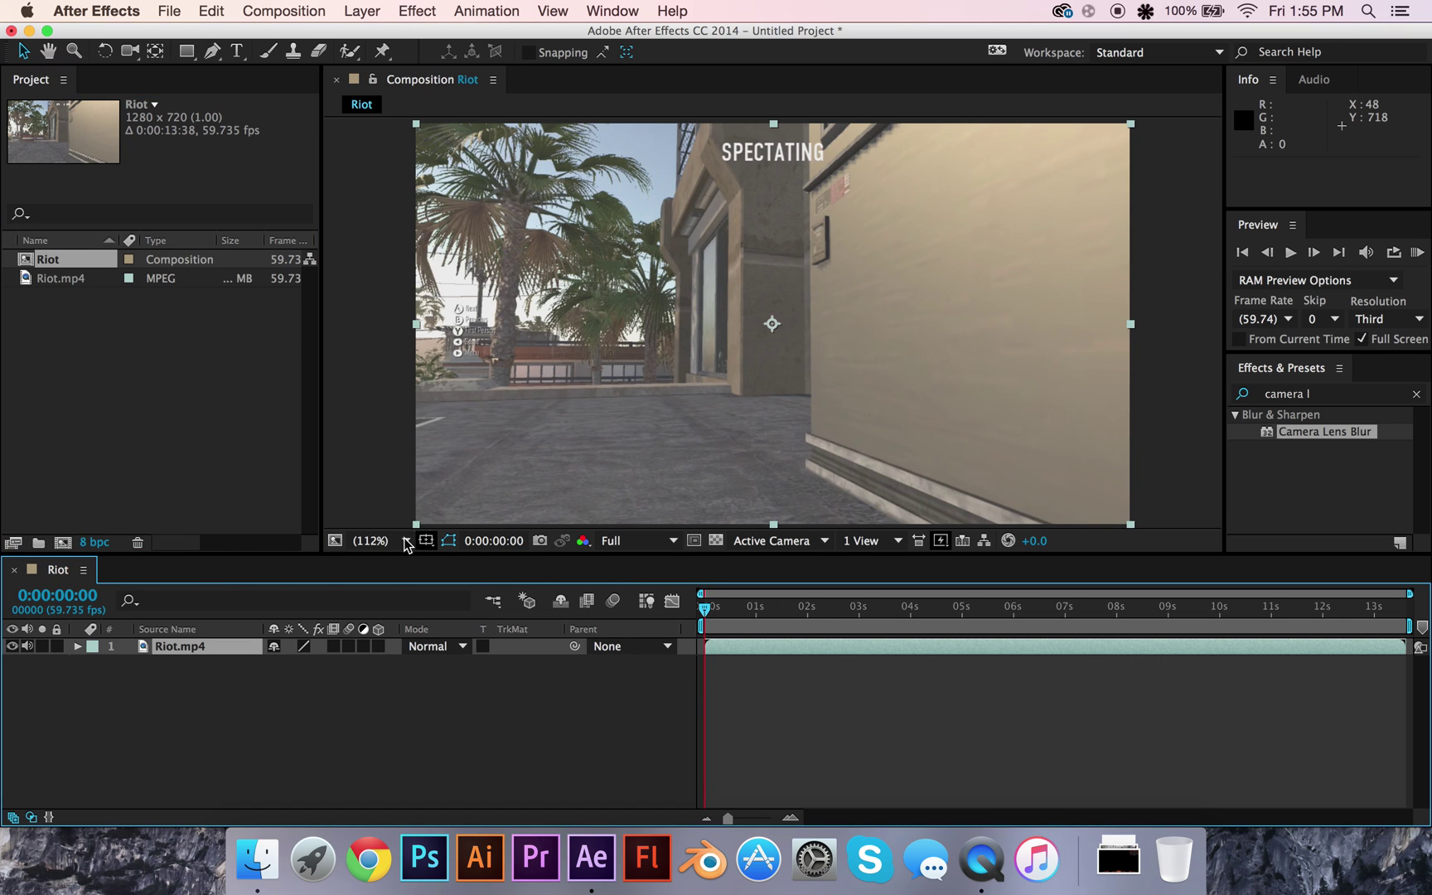
pyautogui.click(78, 646)
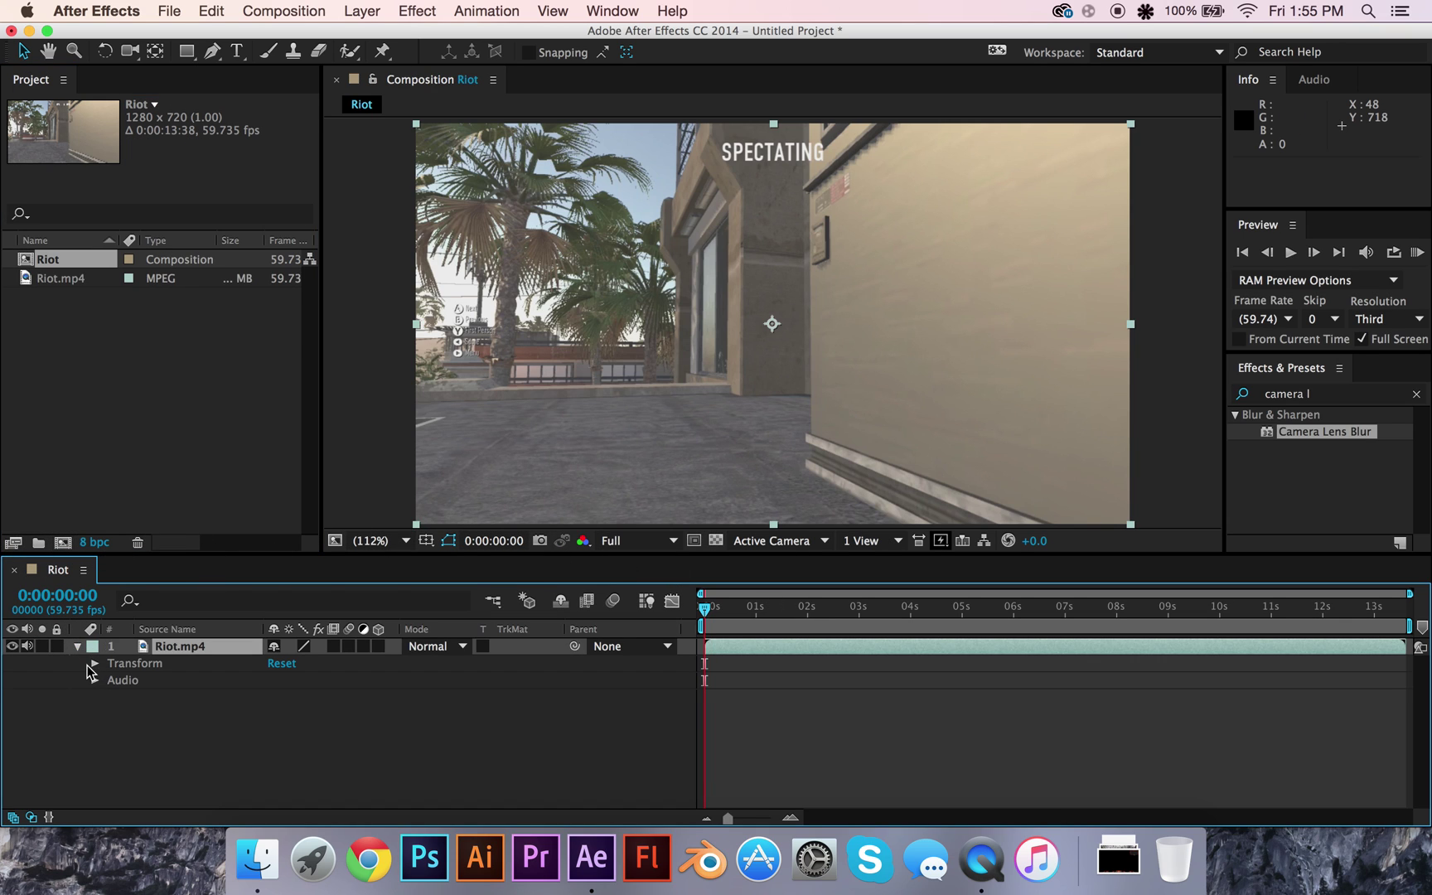
pyautogui.click(93, 675)
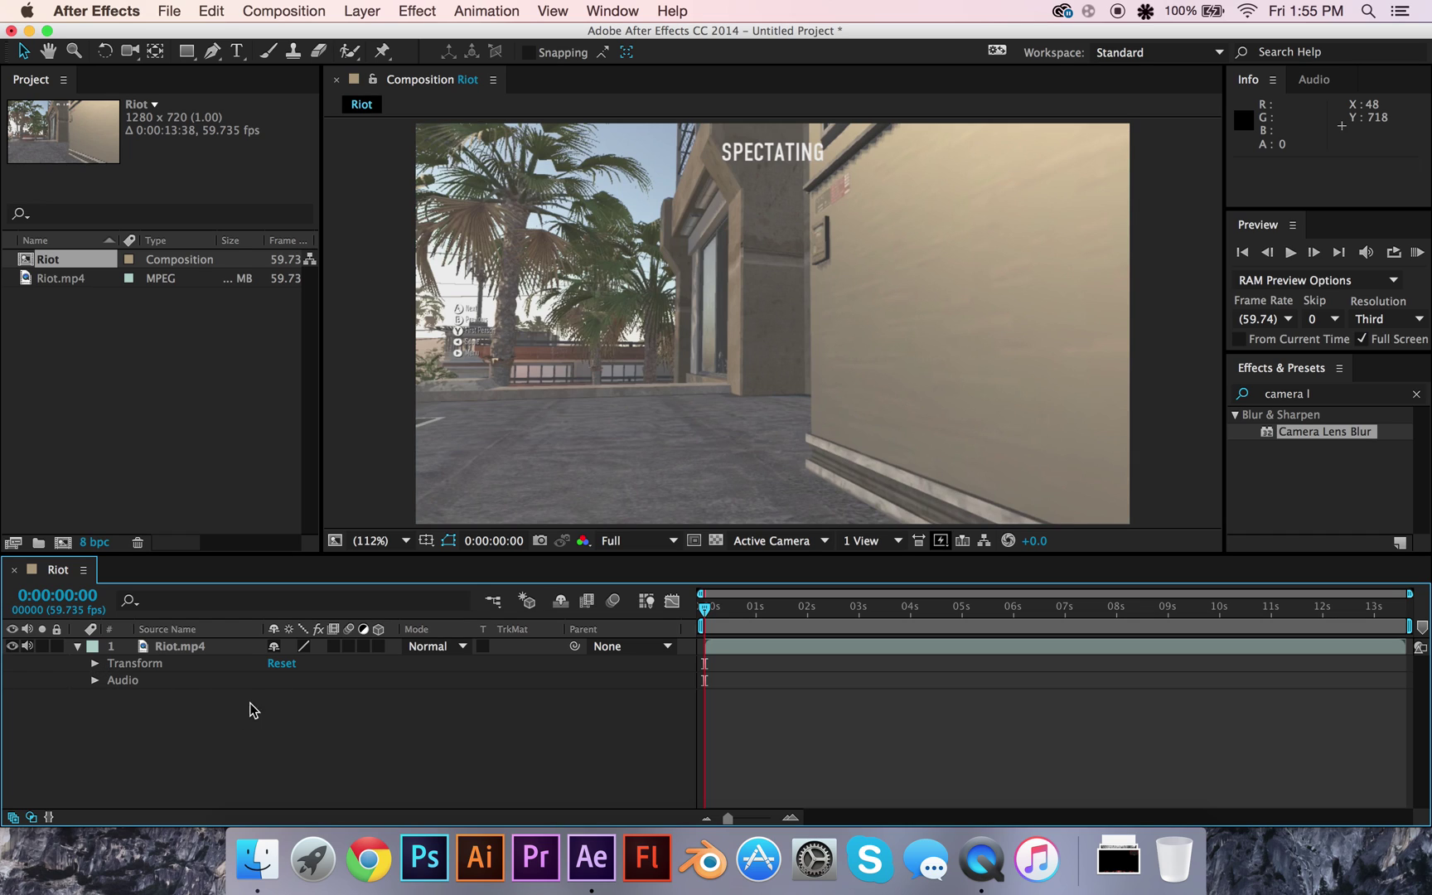
pyautogui.click(218, 647)
pyautogui.press('super+d')
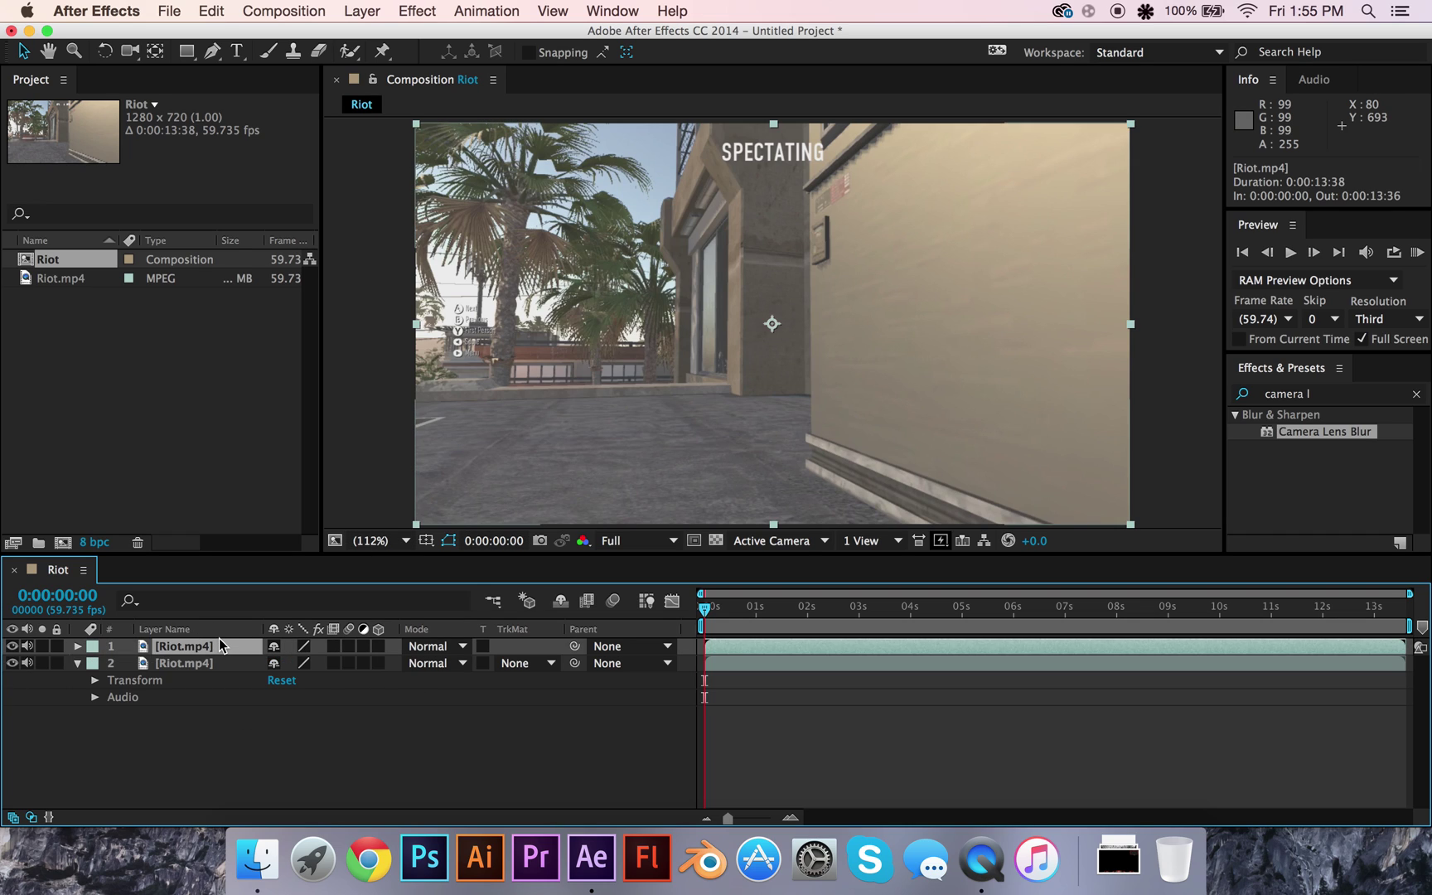
# - Pre-compose the lower Riot.mp4 layer as blur map, leaving all attributes in Riot and opening the new composition
pyautogui.rightClick(214, 663)
pyautogui.click(284, 651)
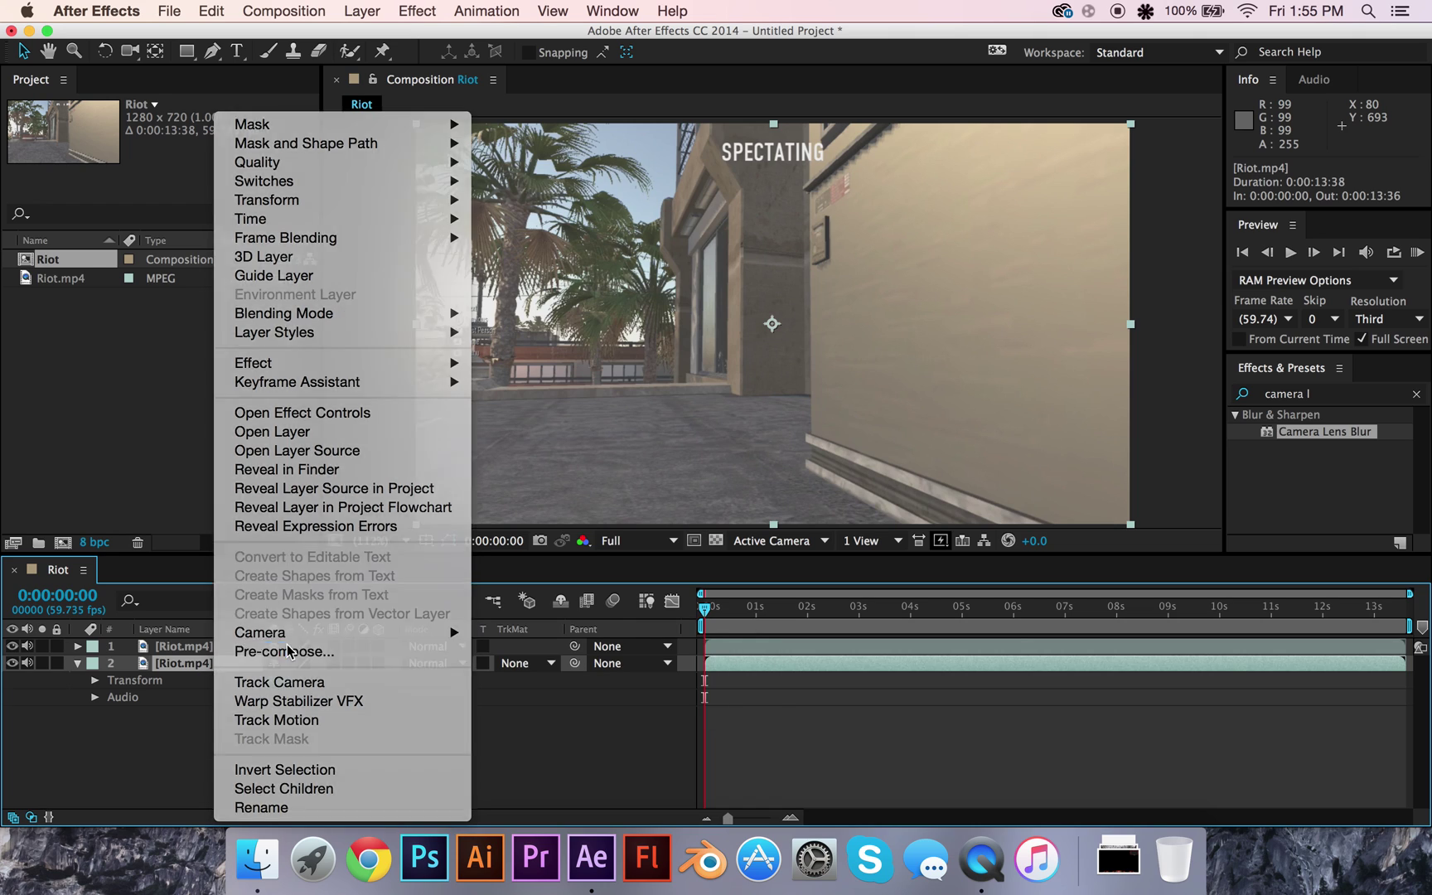
pyautogui.press('BackSpace')
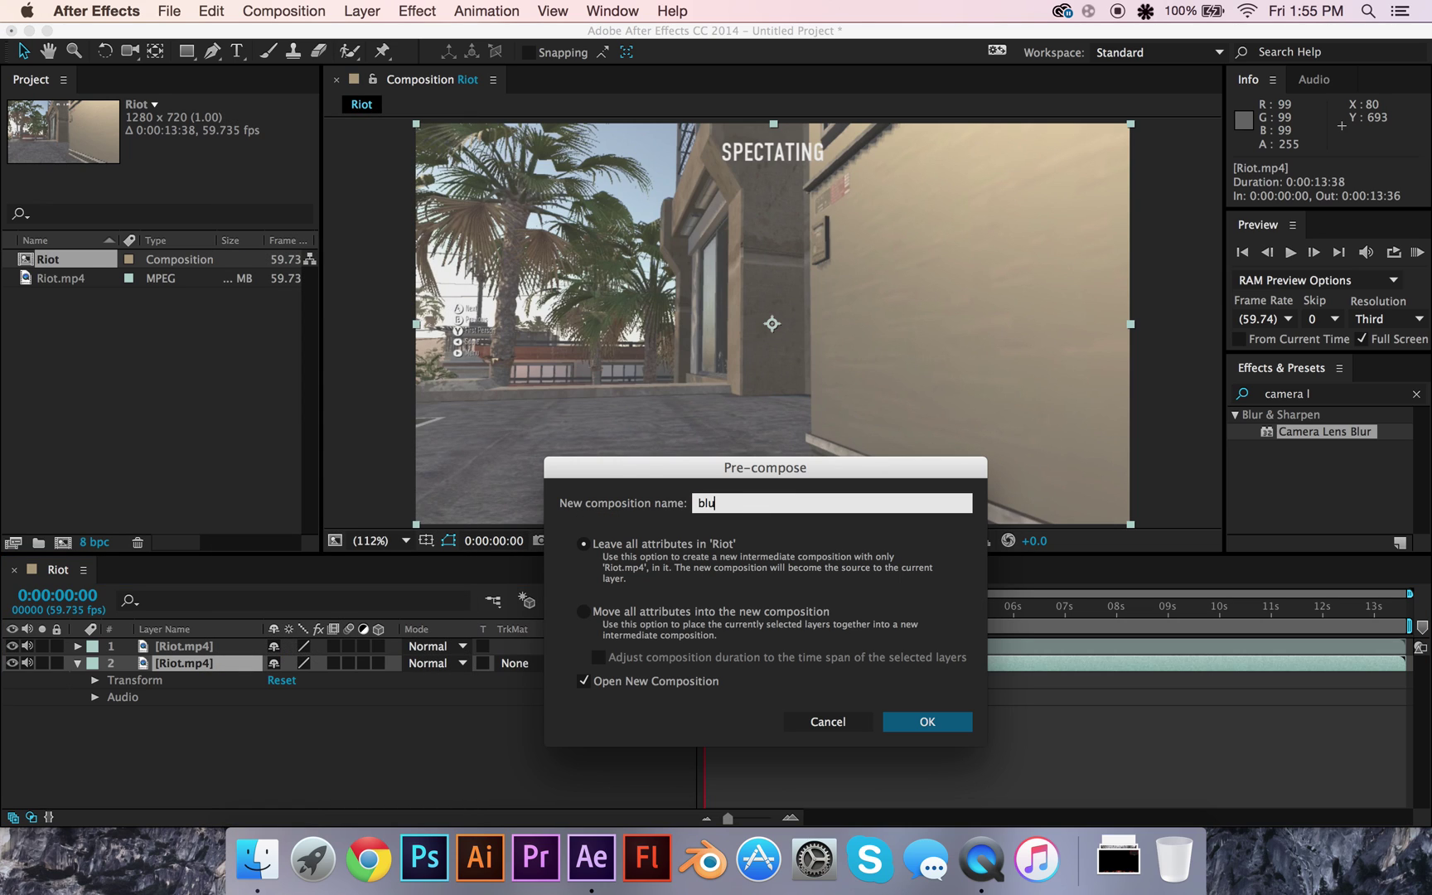
pyautogui.write('blur map')
pyautogui.press('Return')
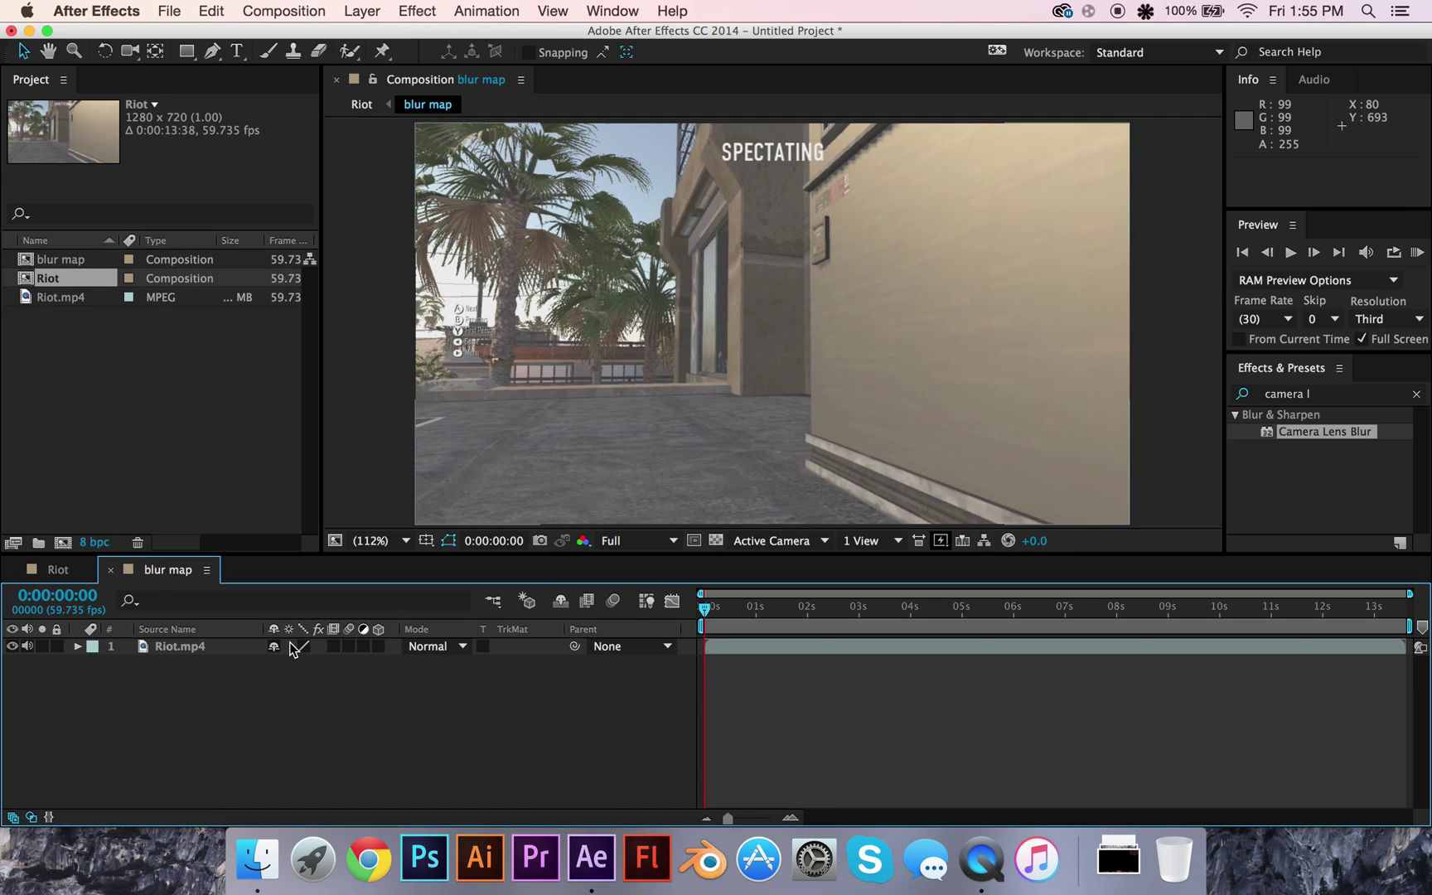
# - Find the 3D Camera Tracker effect and apply it to the Riot.mp4 layer in the blur map composition
pyautogui.click(226, 649)
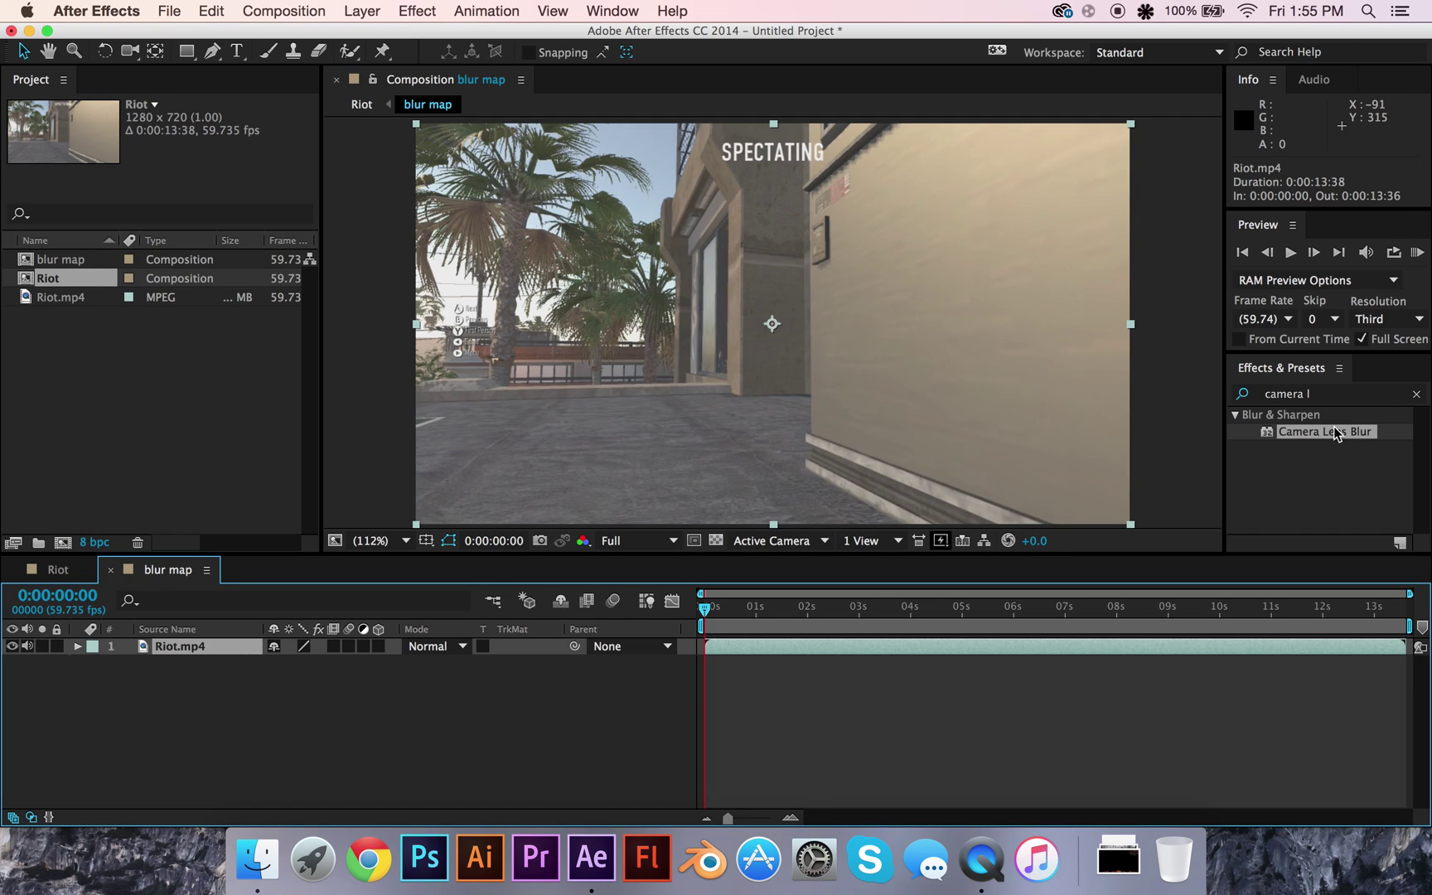
pyautogui.click(1416, 394)
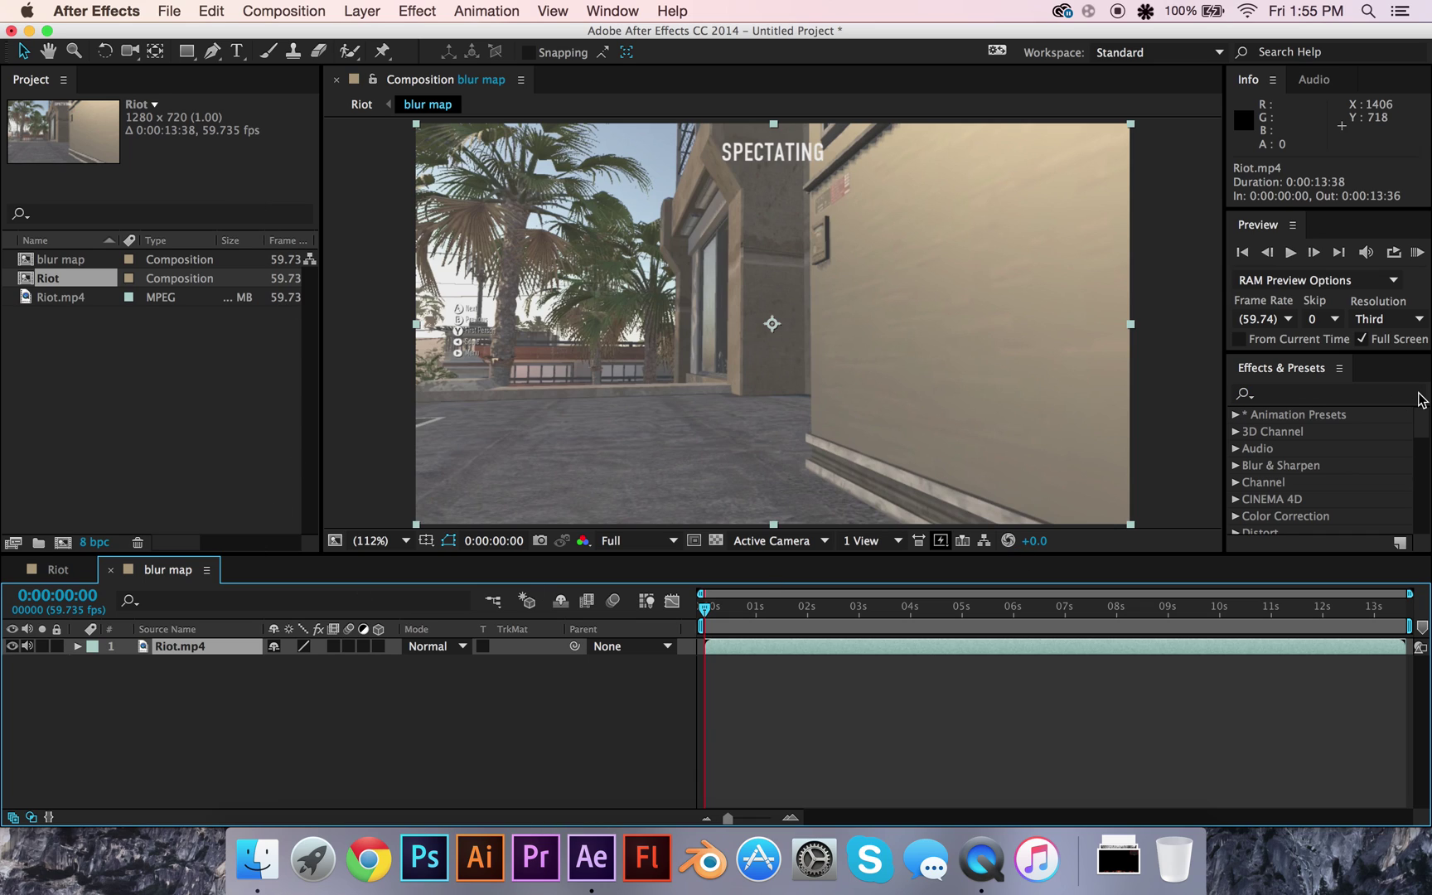
pyautogui.click(1394, 394)
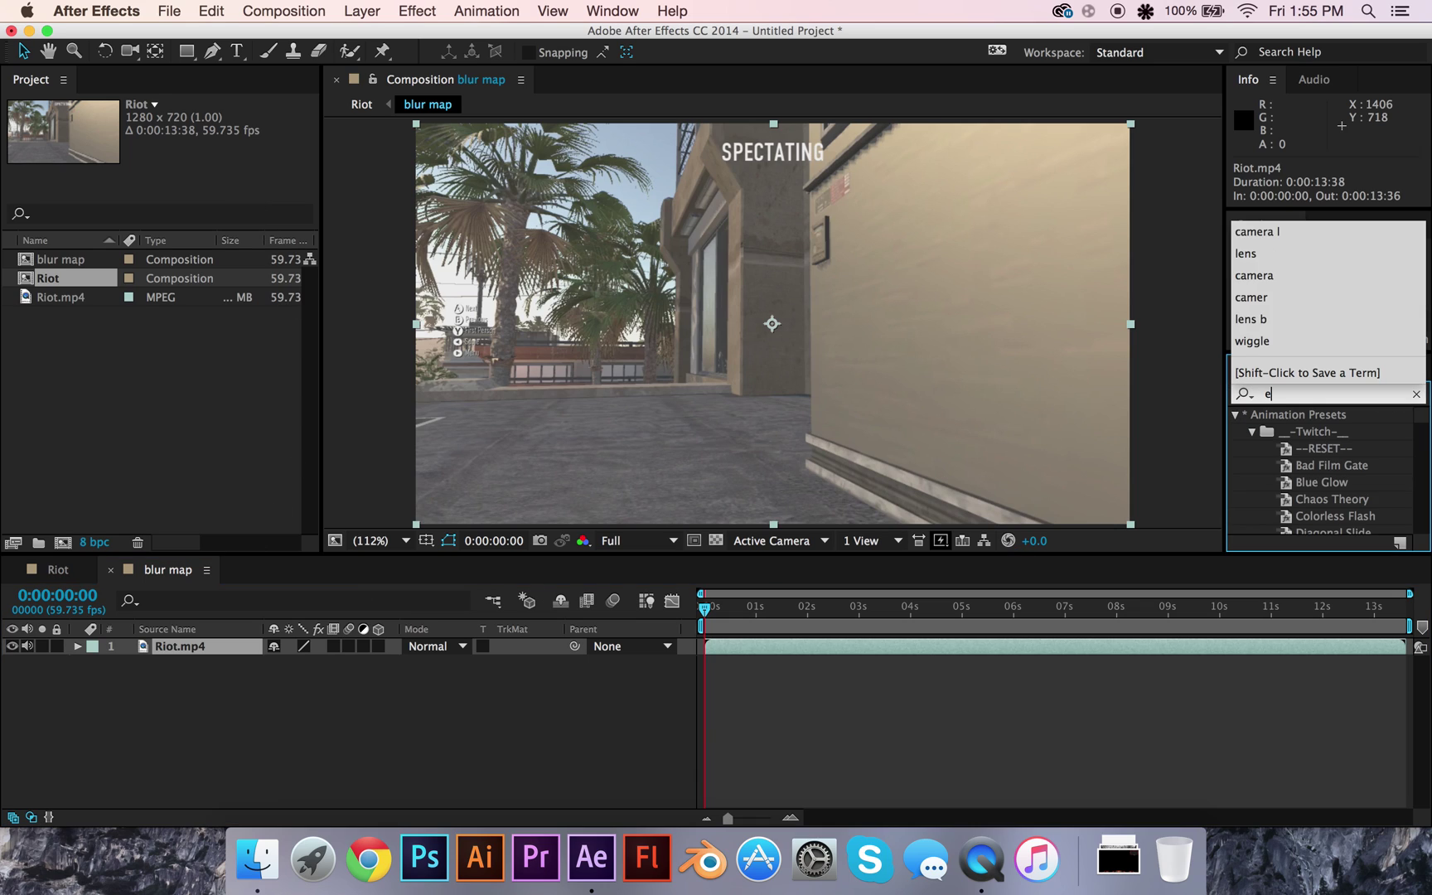
pyautogui.write('ed')
pyautogui.press('BackSpace')
pyautogui.press('BackSpace')
pyautogui.write('3d ')
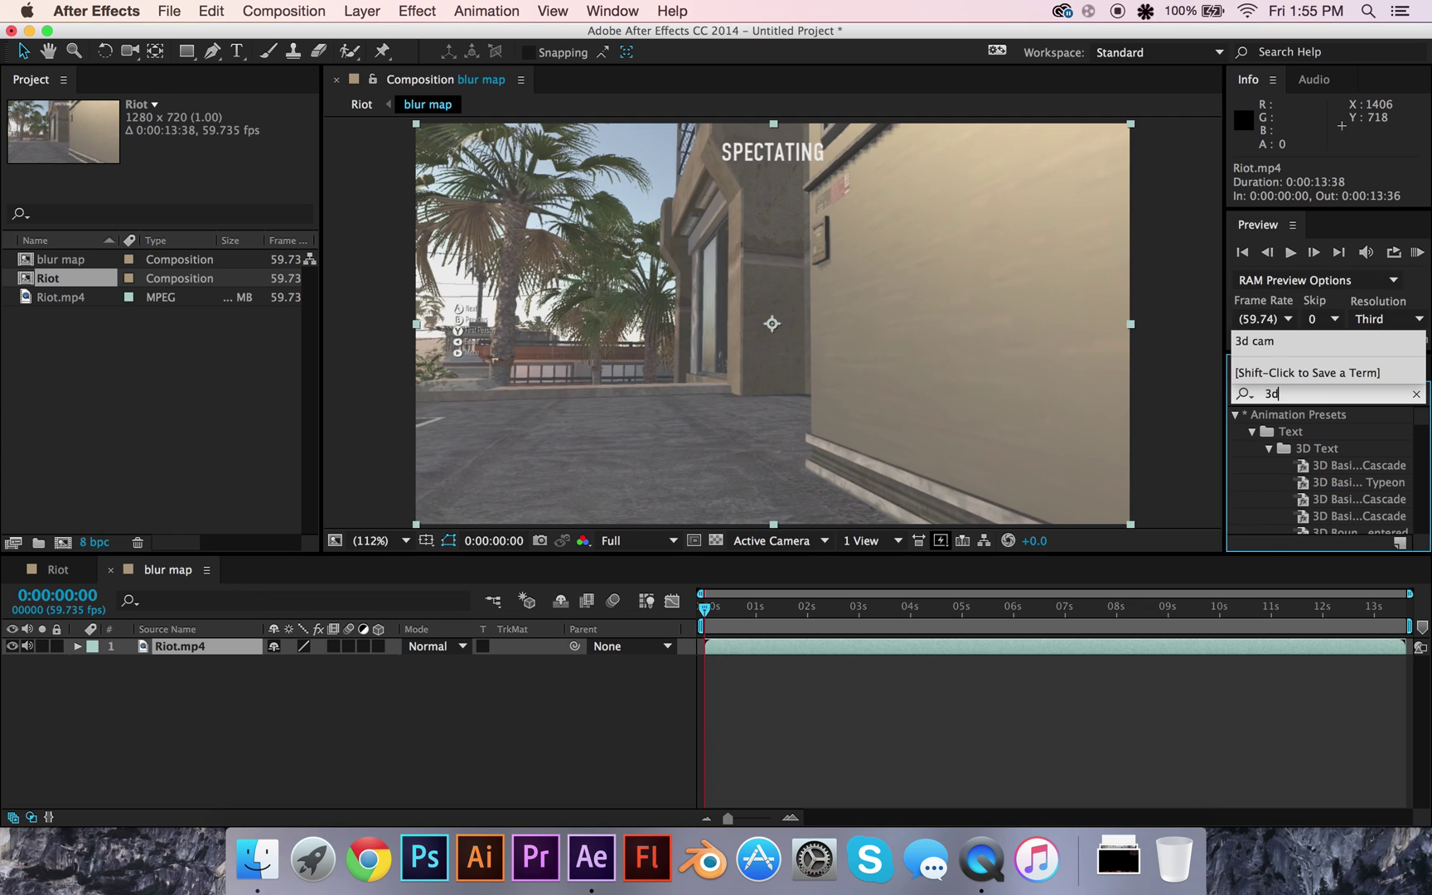
pyautogui.write('came')
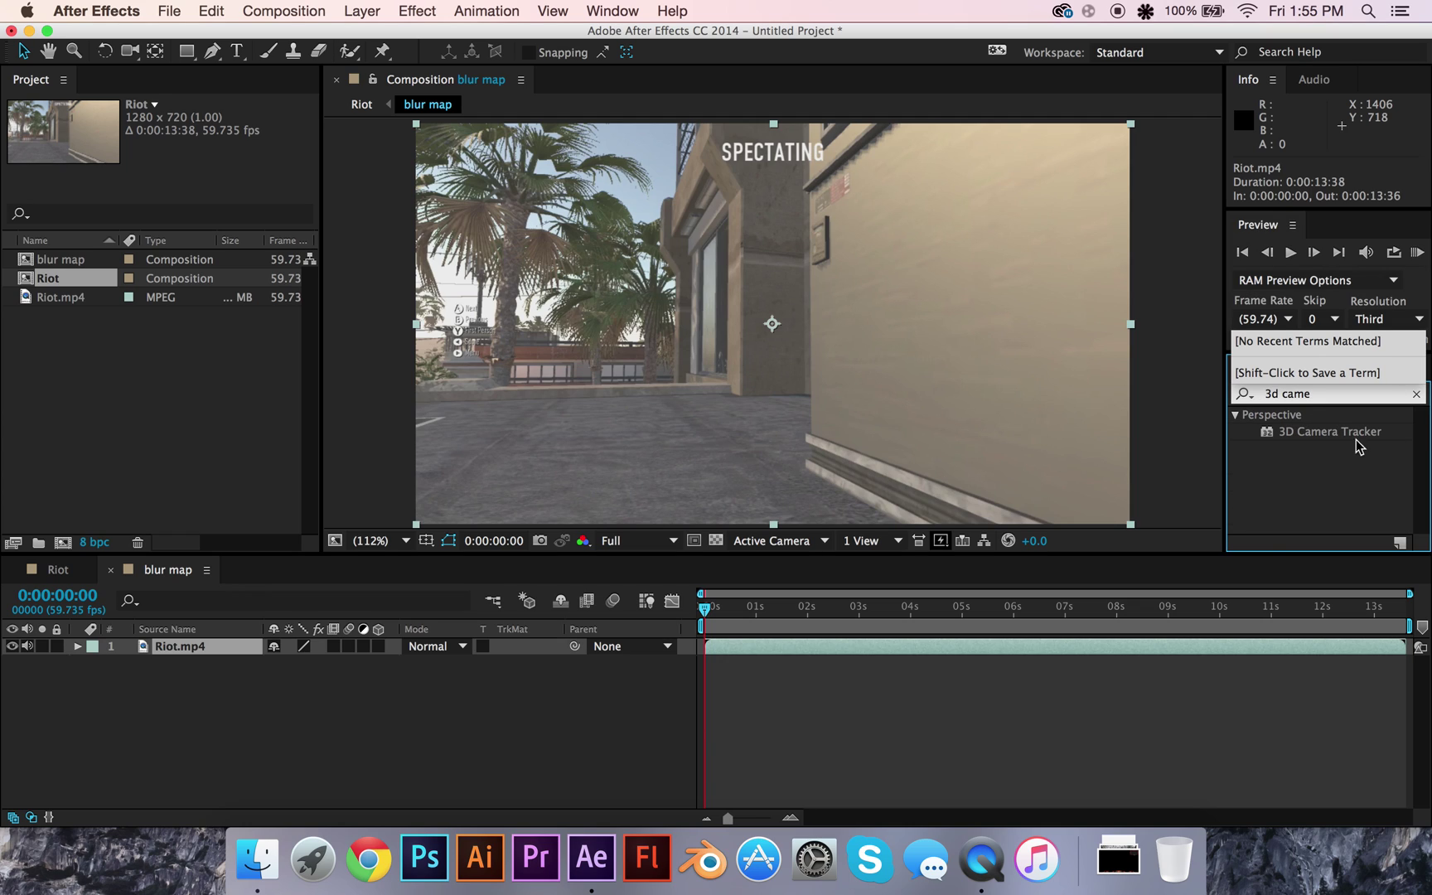
pyautogui.moveTo(1359, 446); pyautogui.dragTo(329, 4)
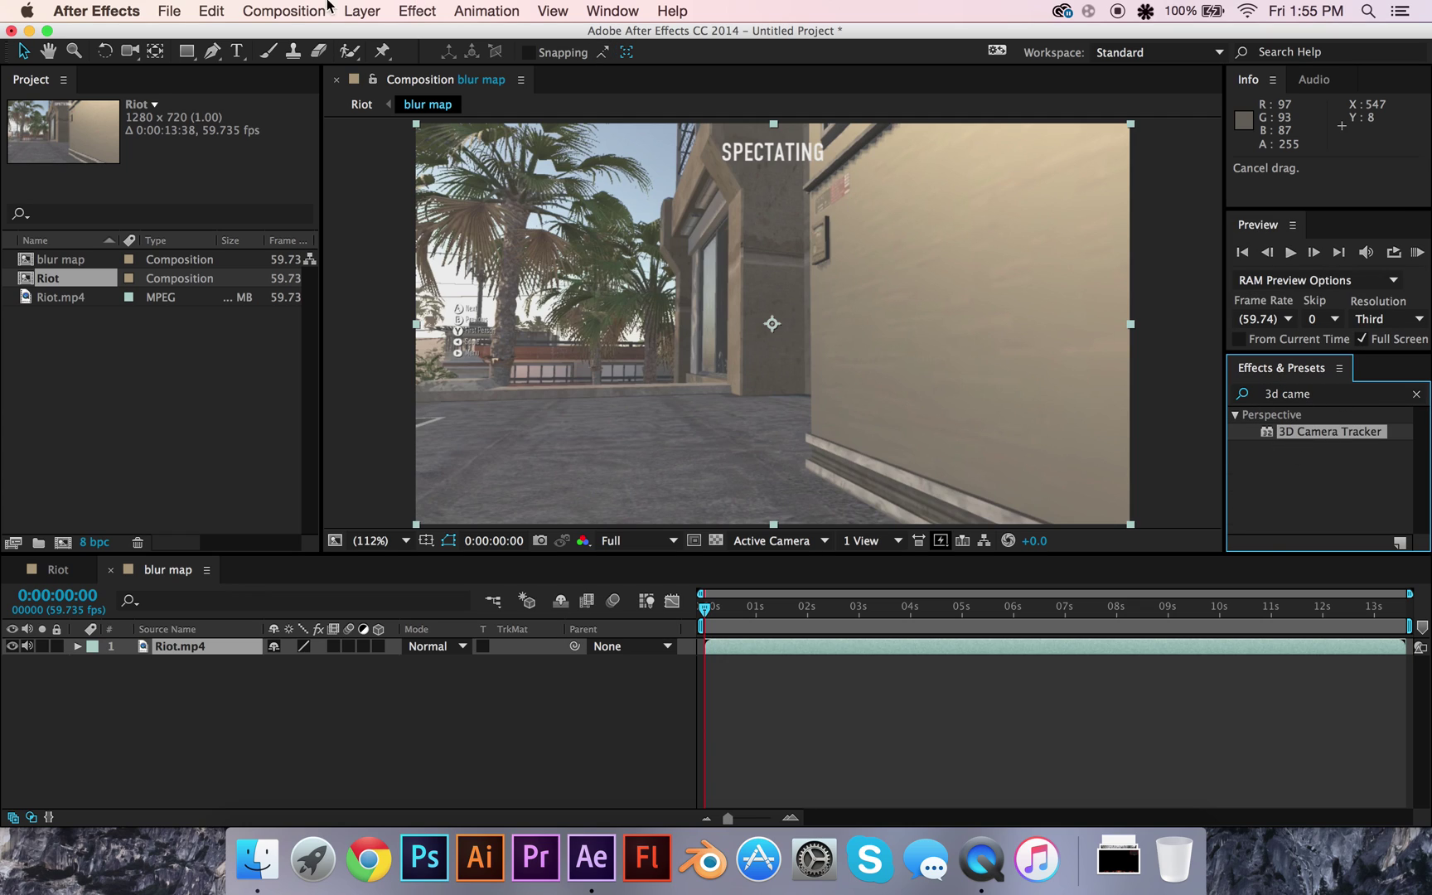
pyautogui.click(417, 11)
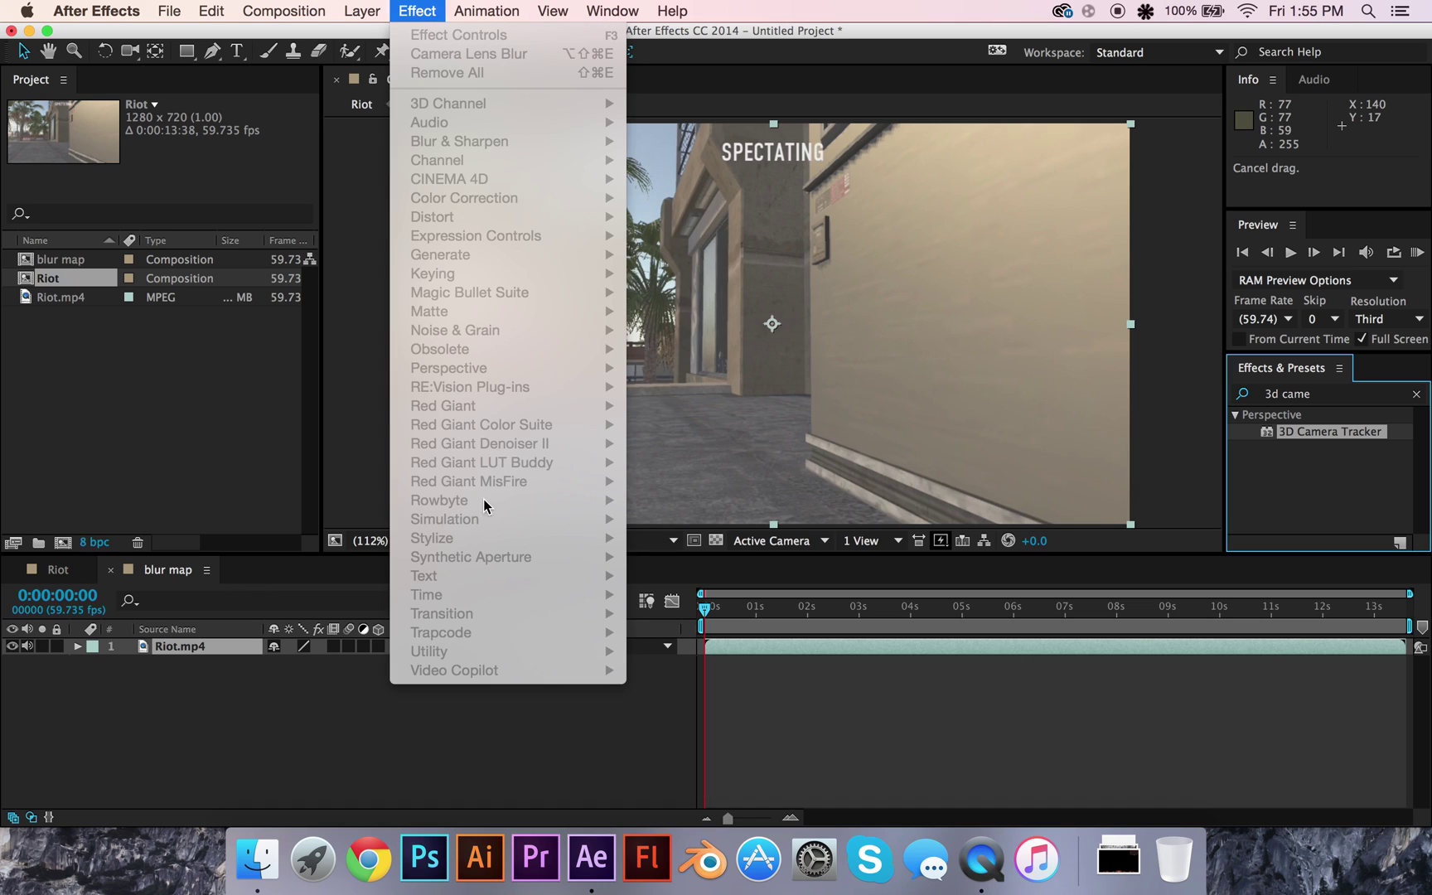
pyautogui.press('Escape')
pyautogui.moveTo(1350, 434); pyautogui.dragTo(828, 406)
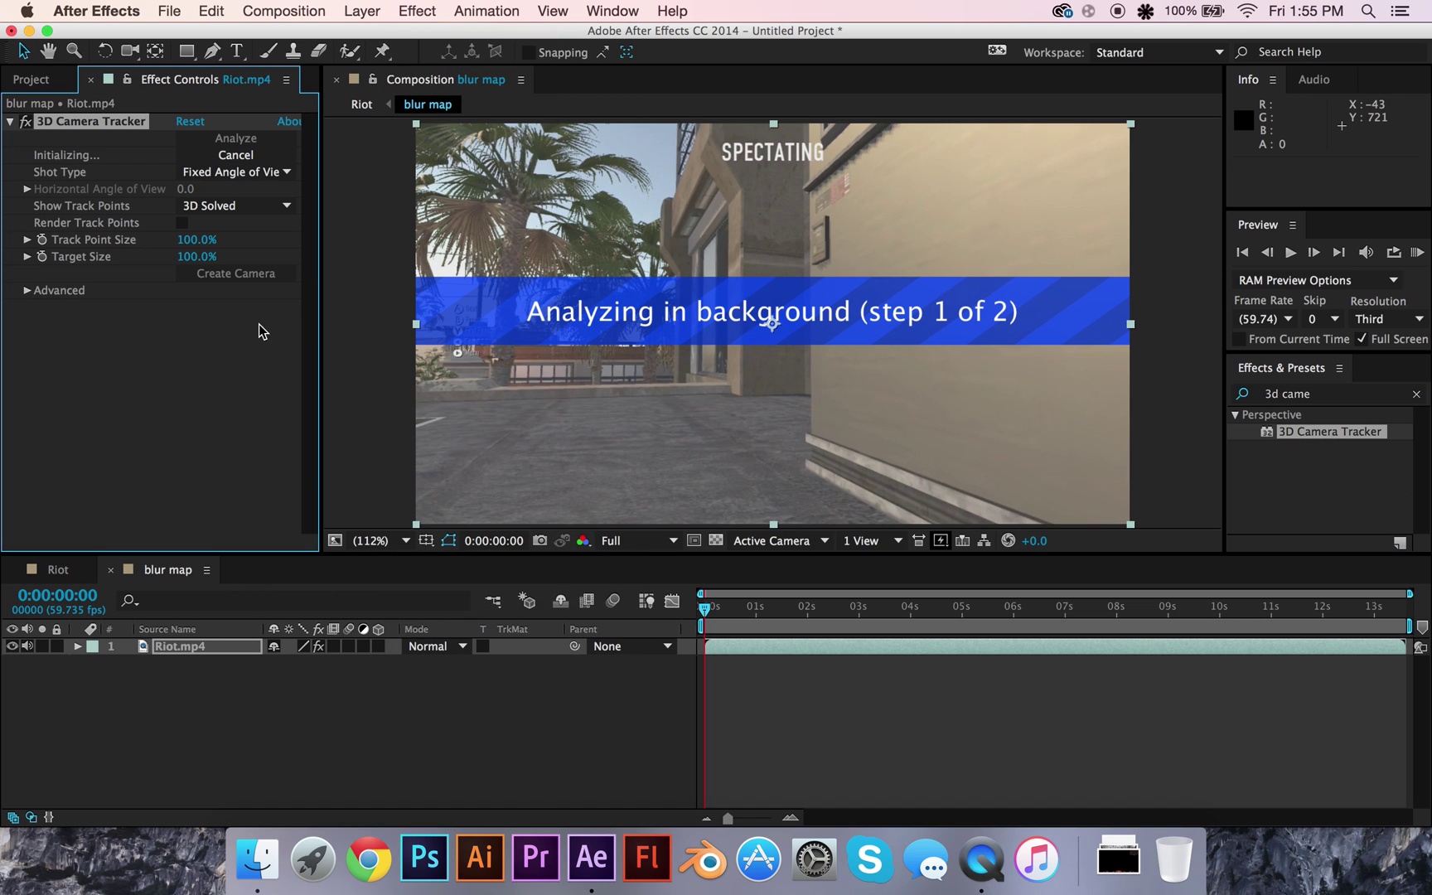
# - Return to the Riot composition and apply the Camera Lens Blur effect to its Riot.mp4 layer
pyautogui.click(61, 570)
pyautogui.click(256, 788)
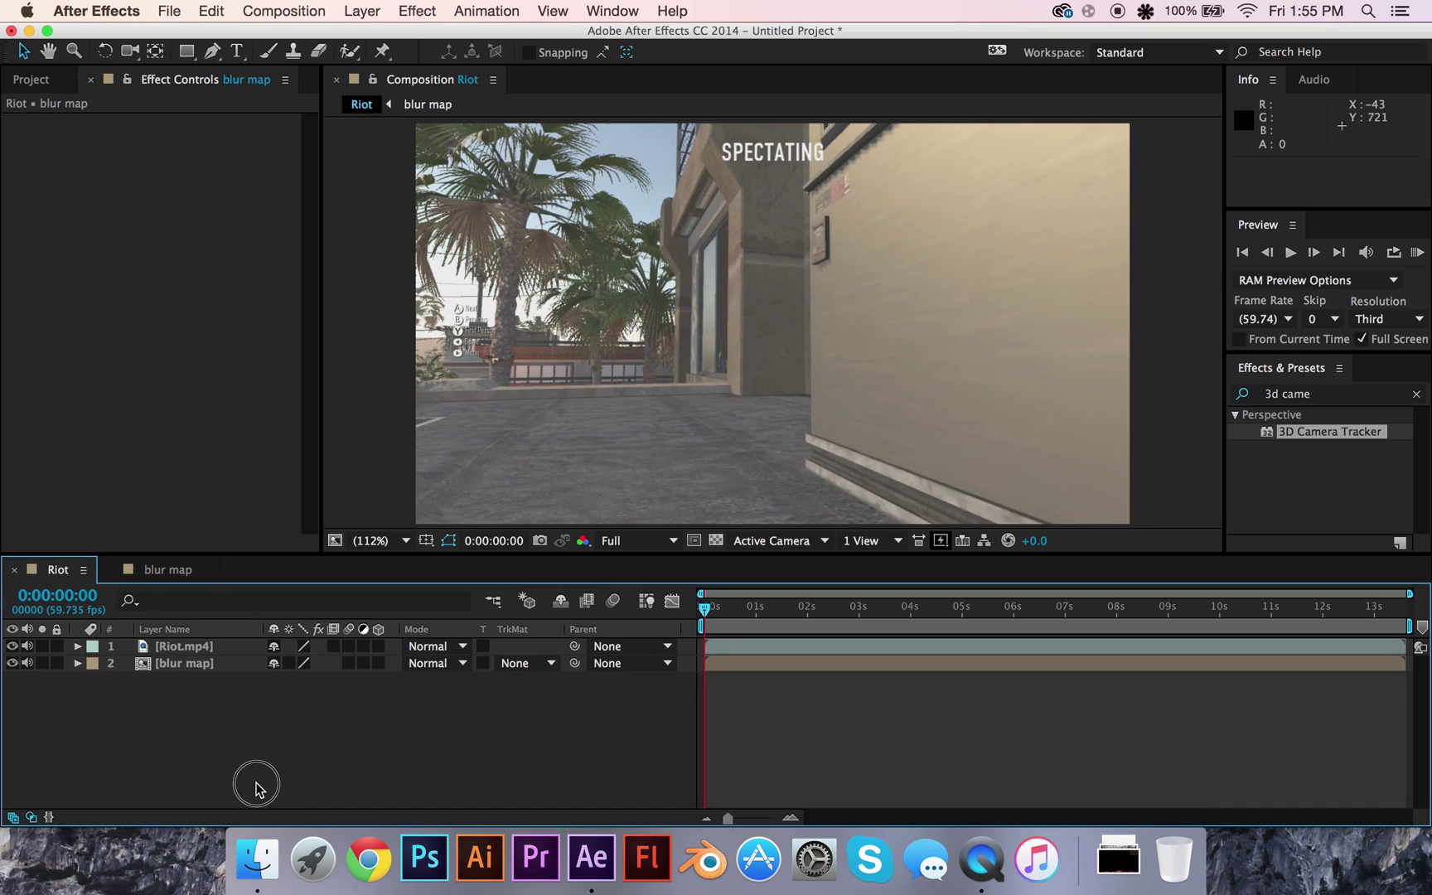
pyautogui.click(178, 647)
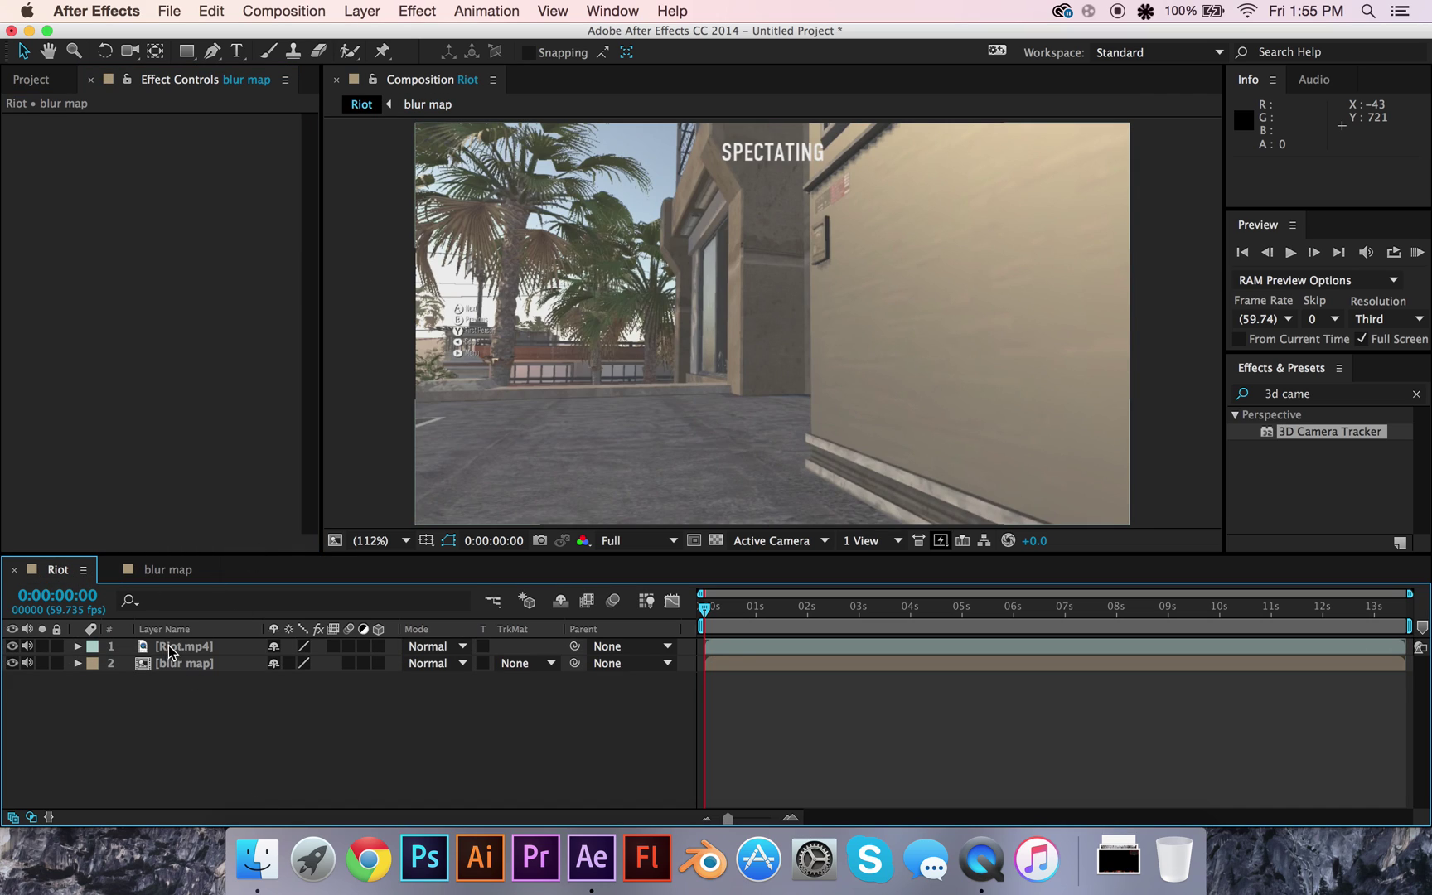
pyautogui.click(1412, 397)
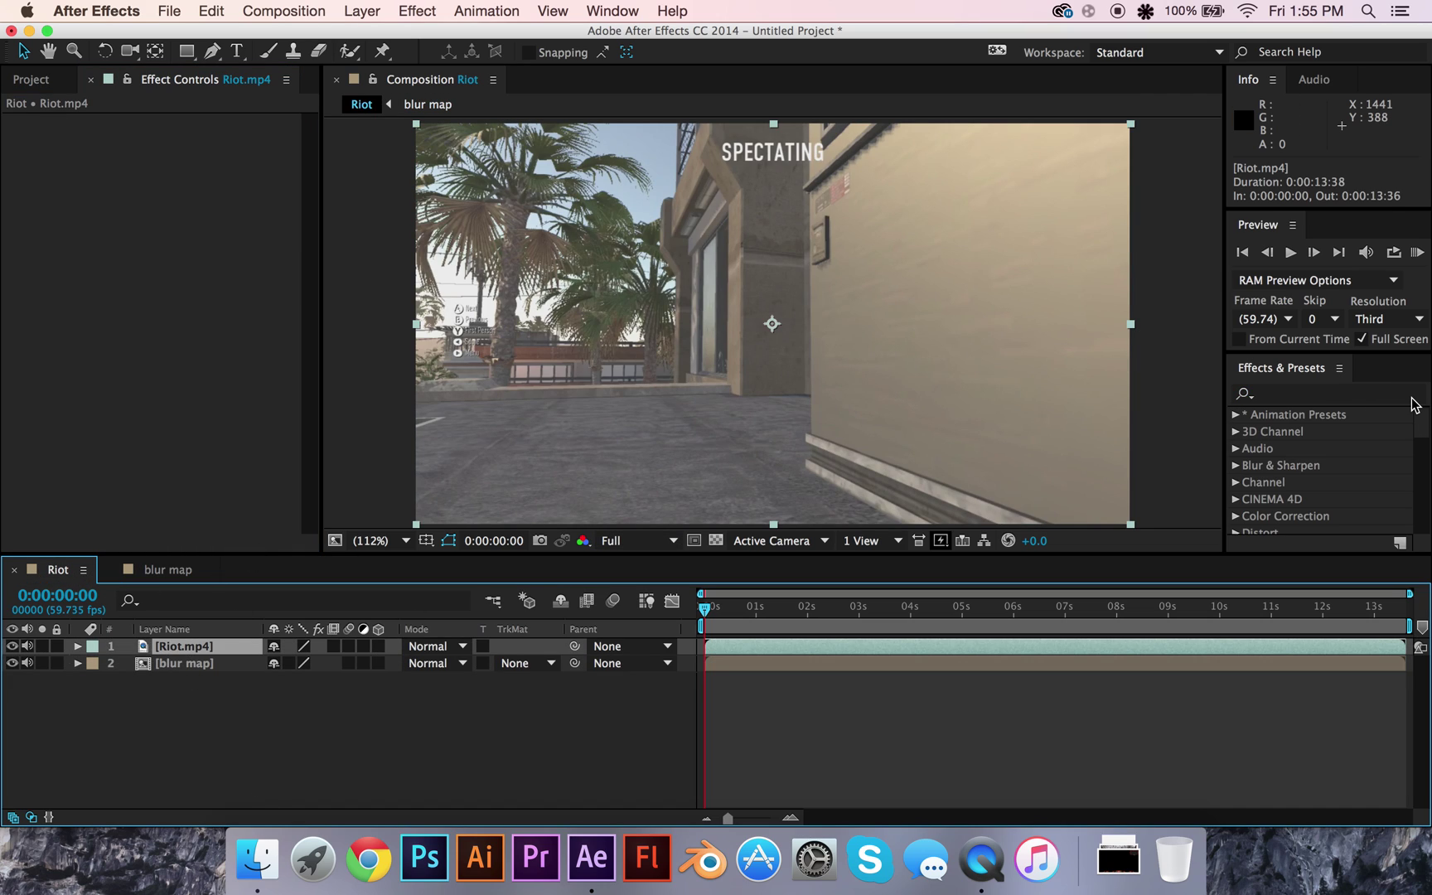
pyautogui.press('c')
pyautogui.click(1414, 404)
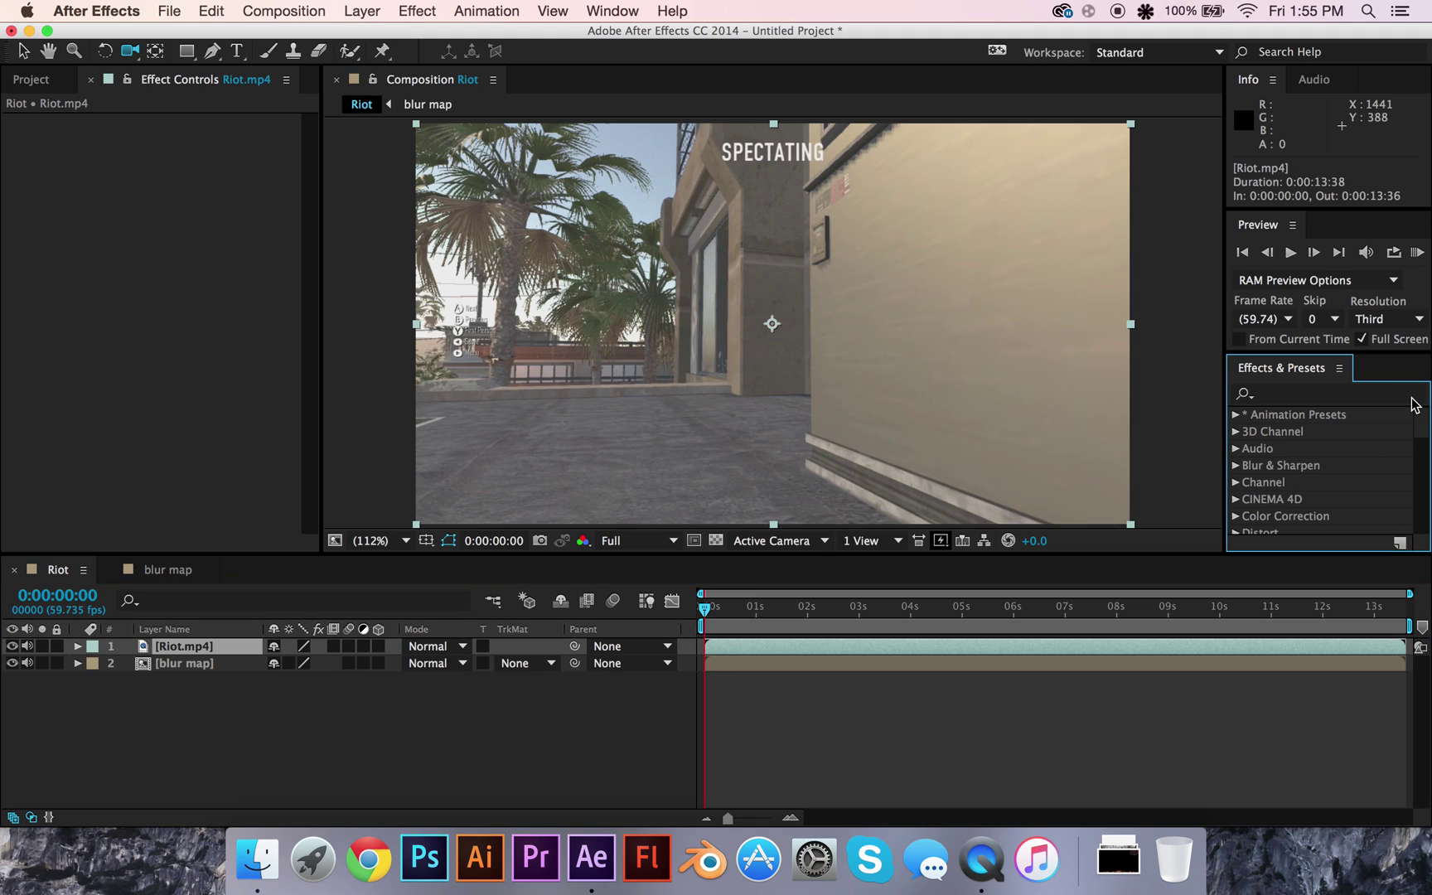
pyautogui.press('c')
pyautogui.click(1321, 393)
pyautogui.write('c')
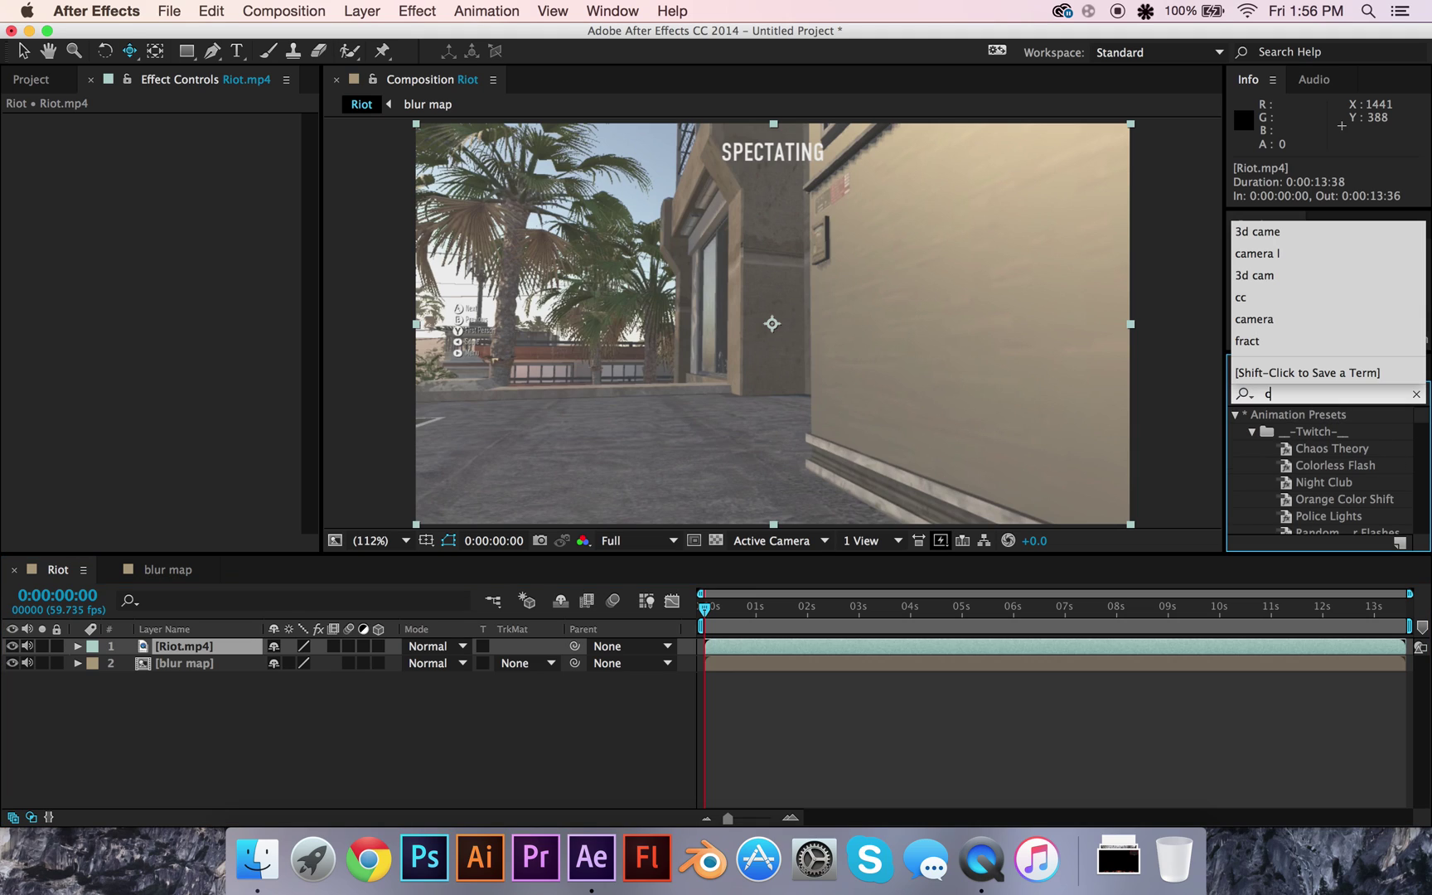
pyautogui.write('amera lens')
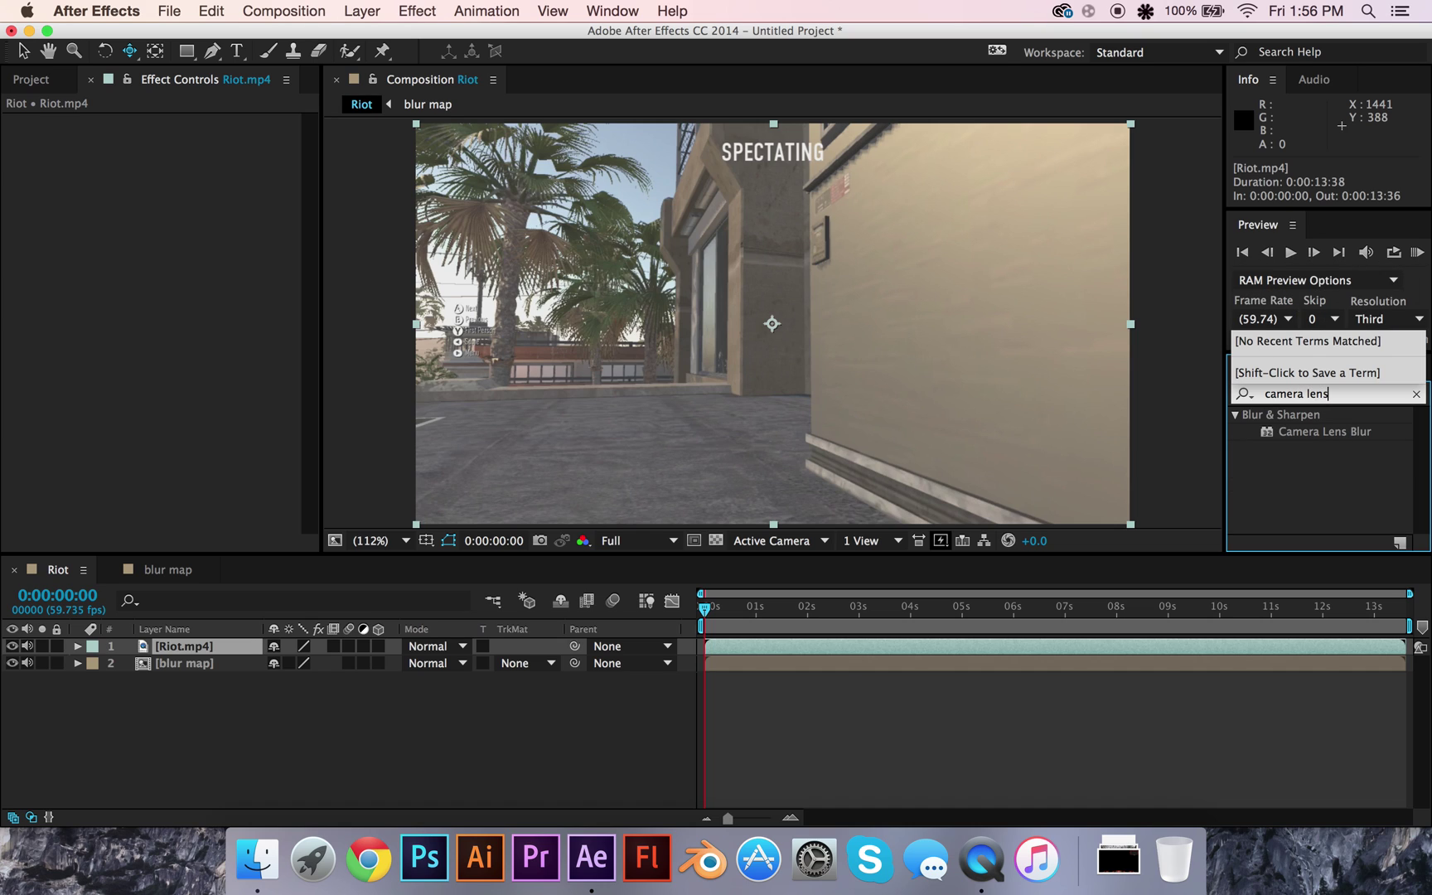
pyautogui.moveTo(1314, 430); pyautogui.dragTo(553, 497)
# - Set the Camera Lens Blur's blur map layer to 2. blur map
pyautogui.click(213, 275)
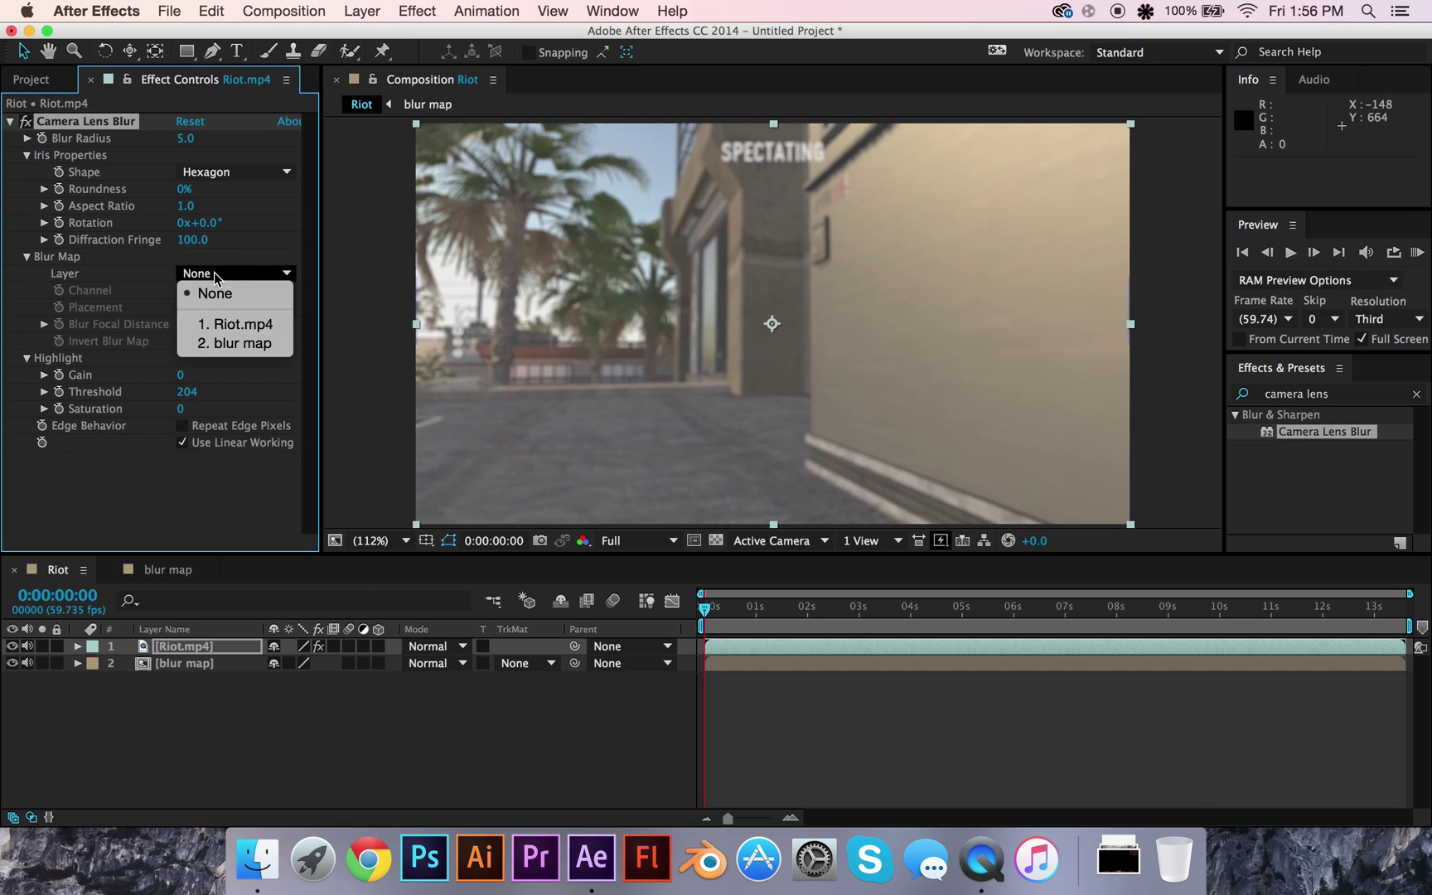
pyautogui.click(251, 346)
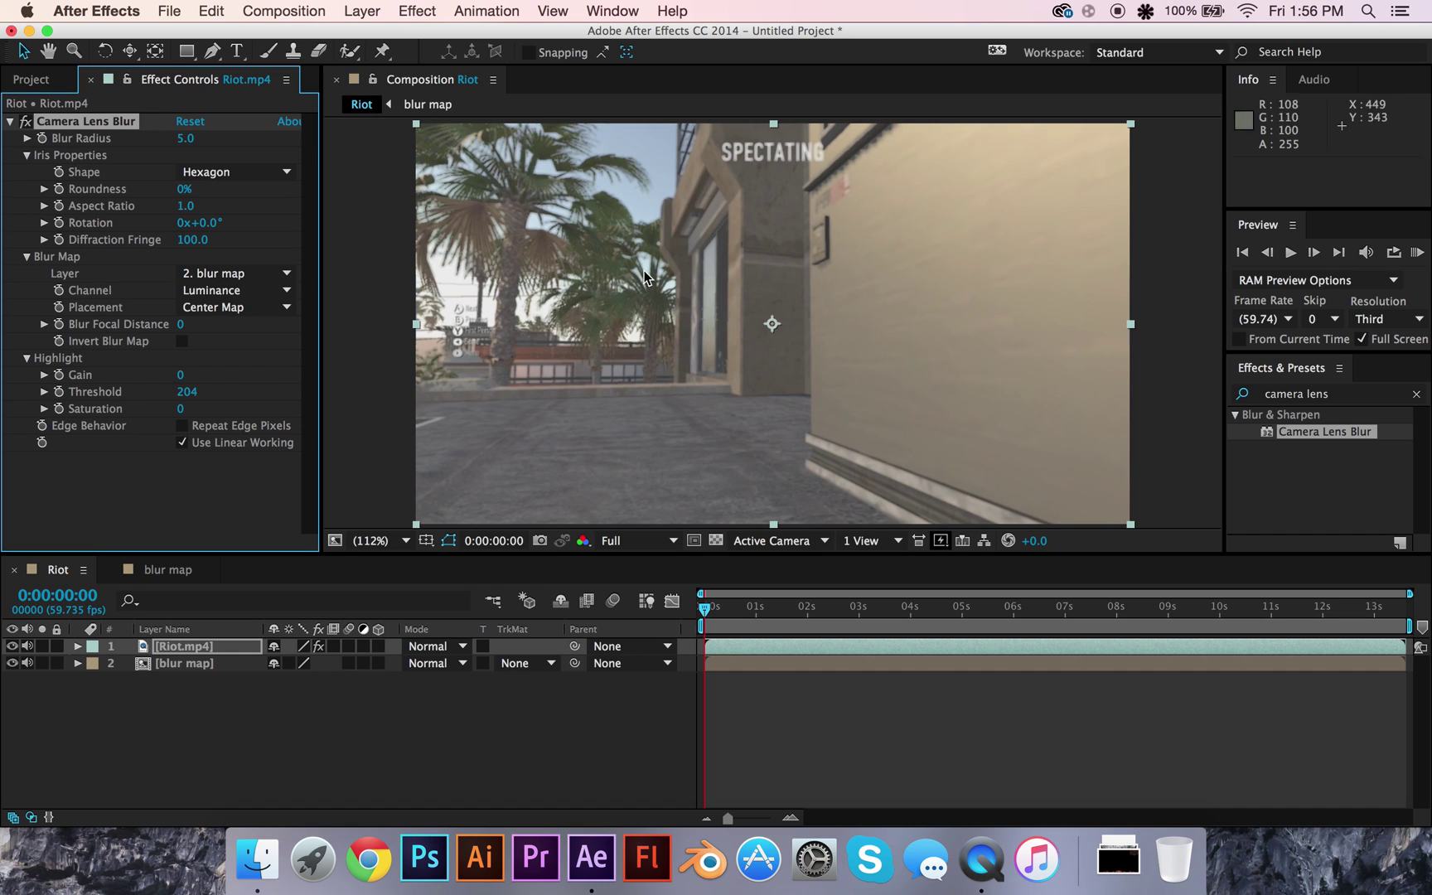
pyautogui.click(214, 680)
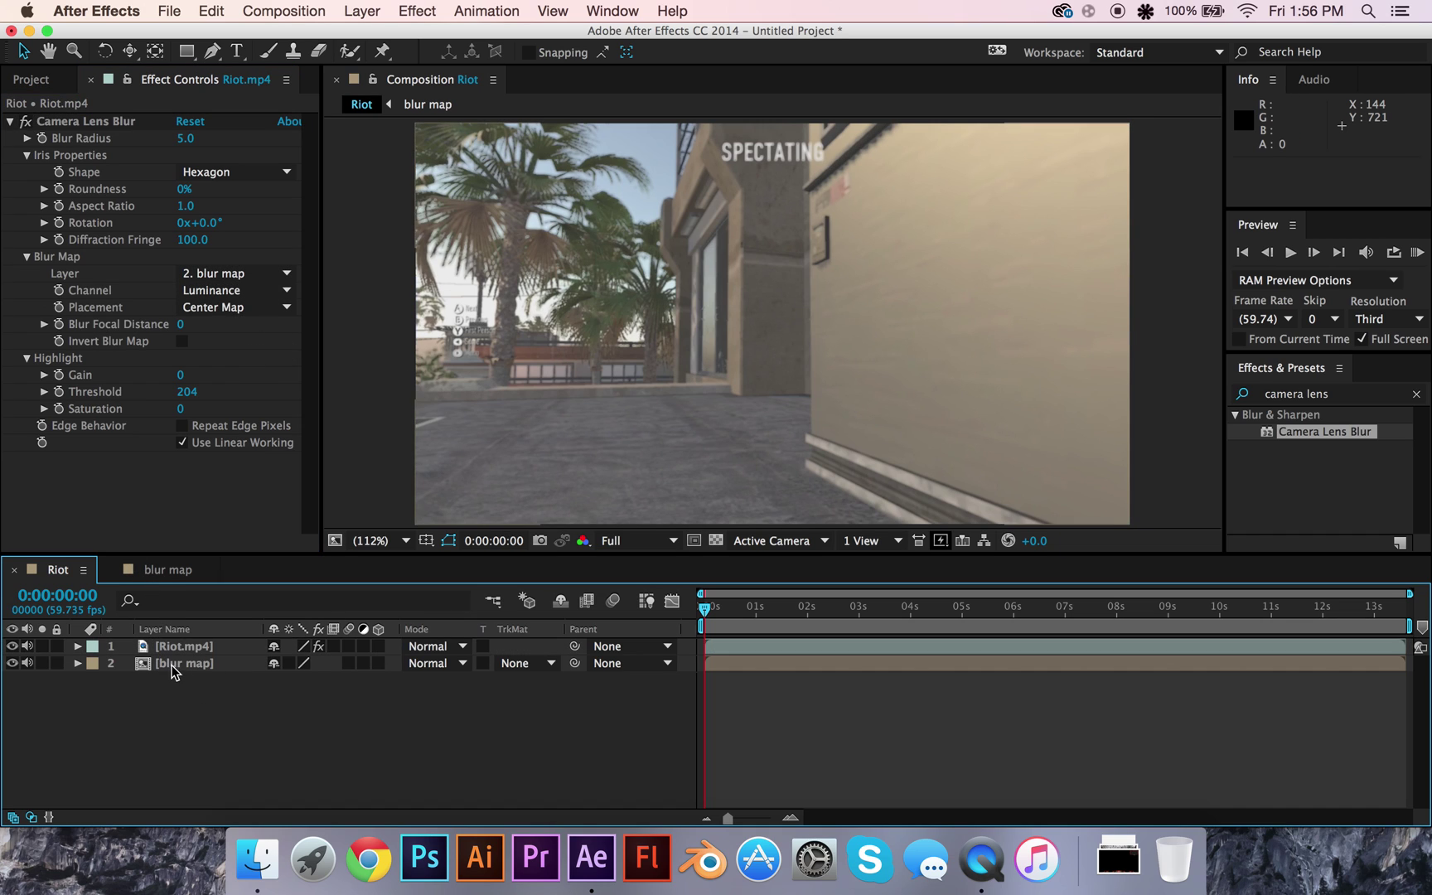
# - Open the blur map composition and enlarge the composition viewer by shrinking the timeline area
pyautogui.click(173, 663)
pyautogui.click(153, 572)
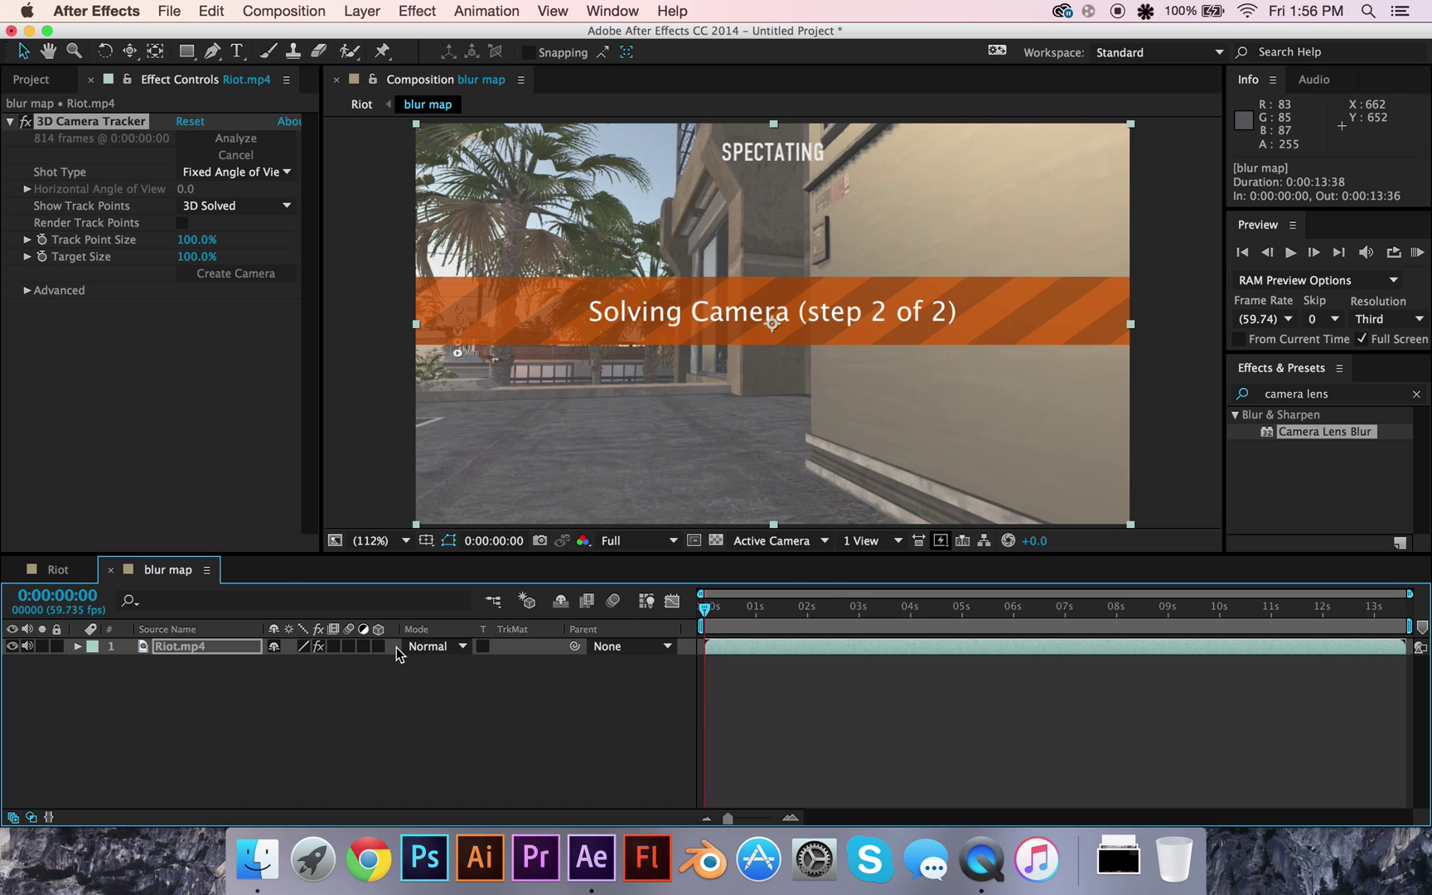
pyautogui.moveTo(385, 552); pyautogui.dragTo(386, 631)
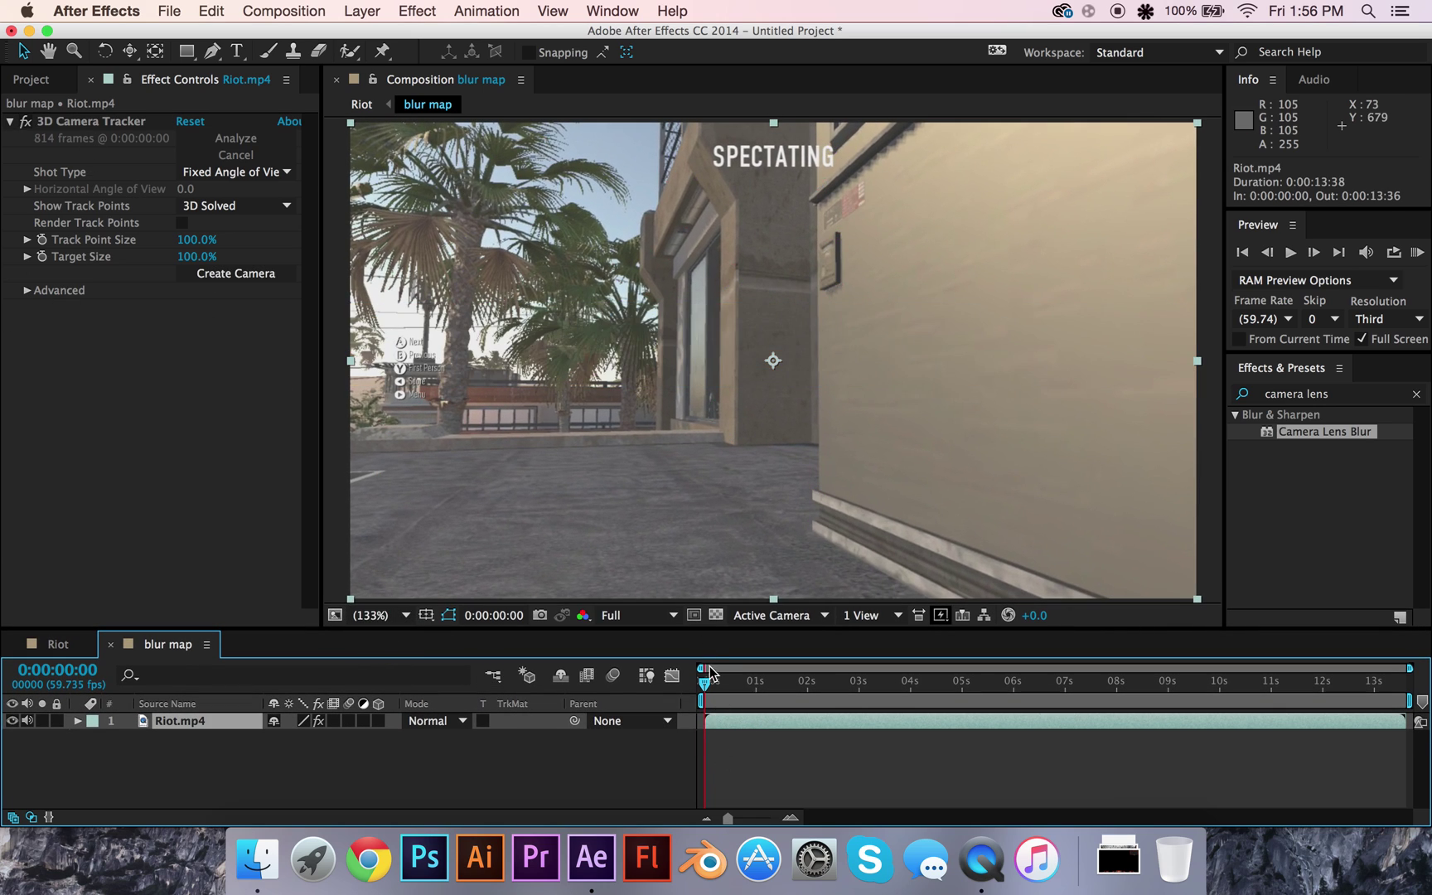
# - Show the 3D Camera Tracker's track points and create a solid and camera from the points on the beige wall
pyautogui.click(94, 121)
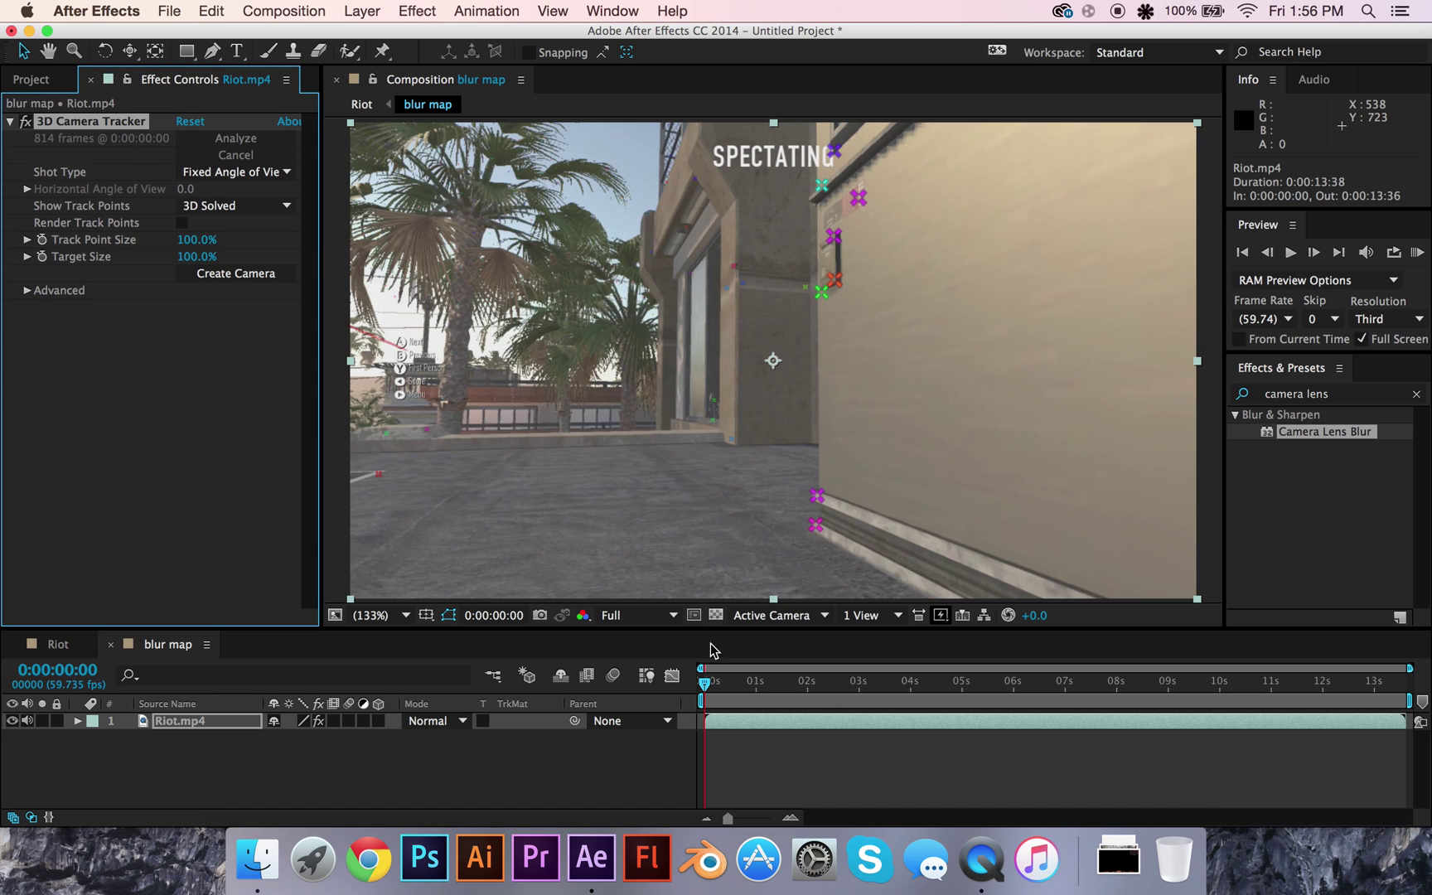
pyautogui.moveTo(710, 681)
pyautogui.mouseDown()
pyautogui.moveTo(781, 680)
pyautogui.moveTo(694, 681)
pyautogui.mouseUp()
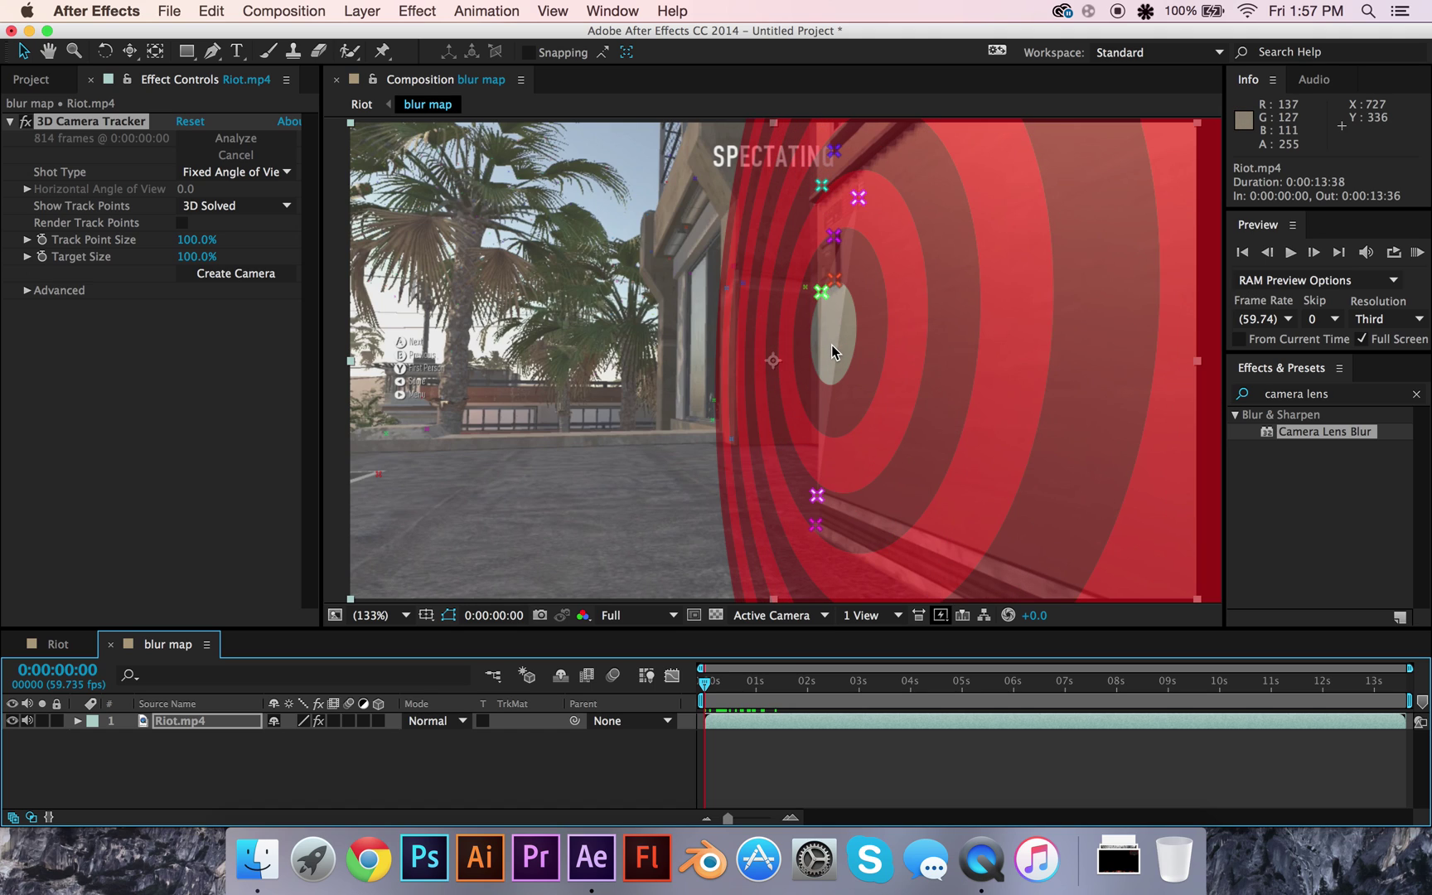
pyautogui.rightClick(833, 346)
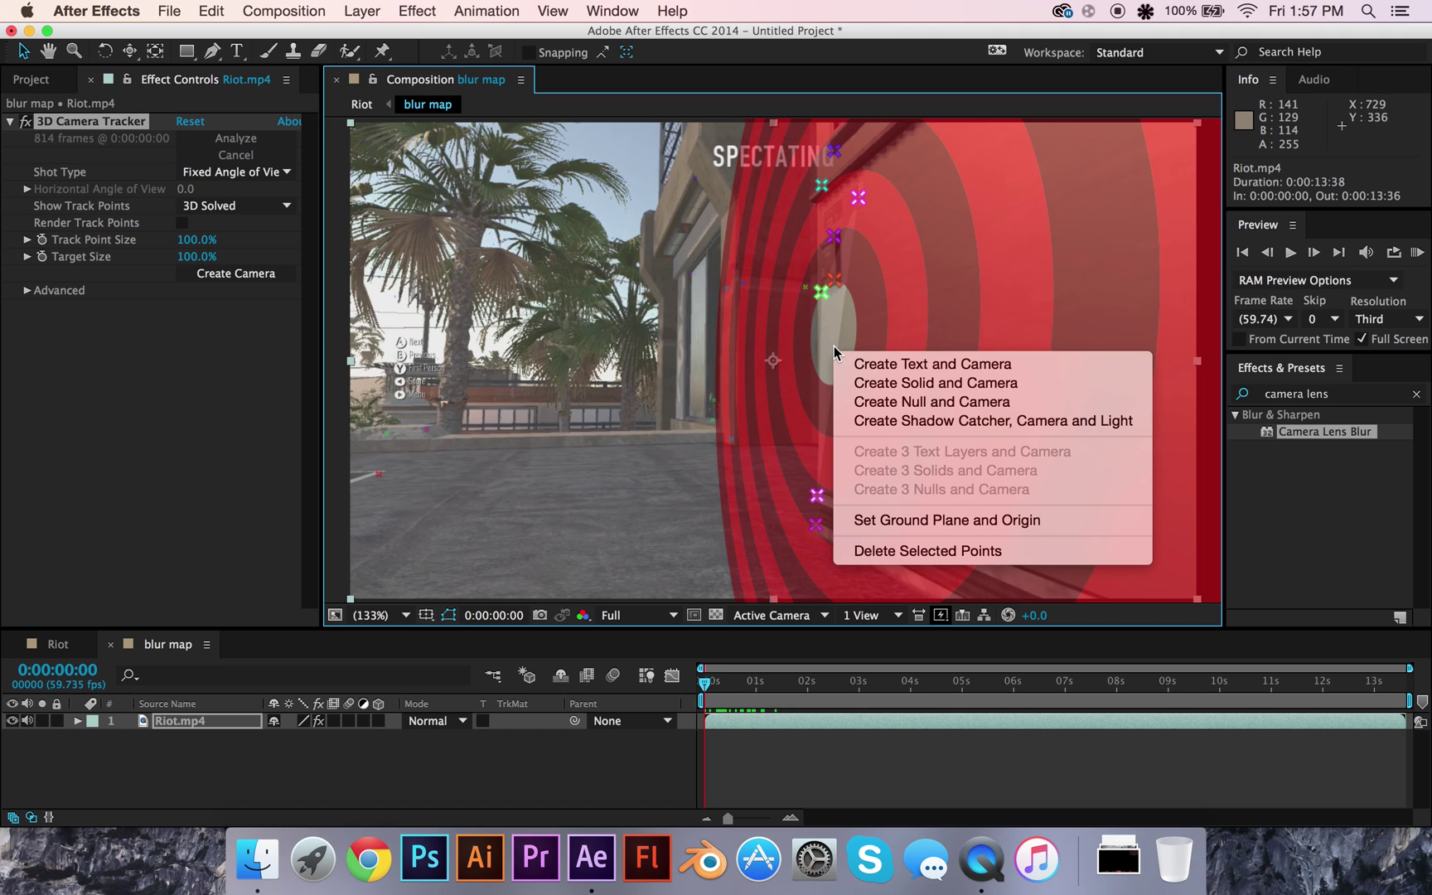
pyautogui.click(889, 387)
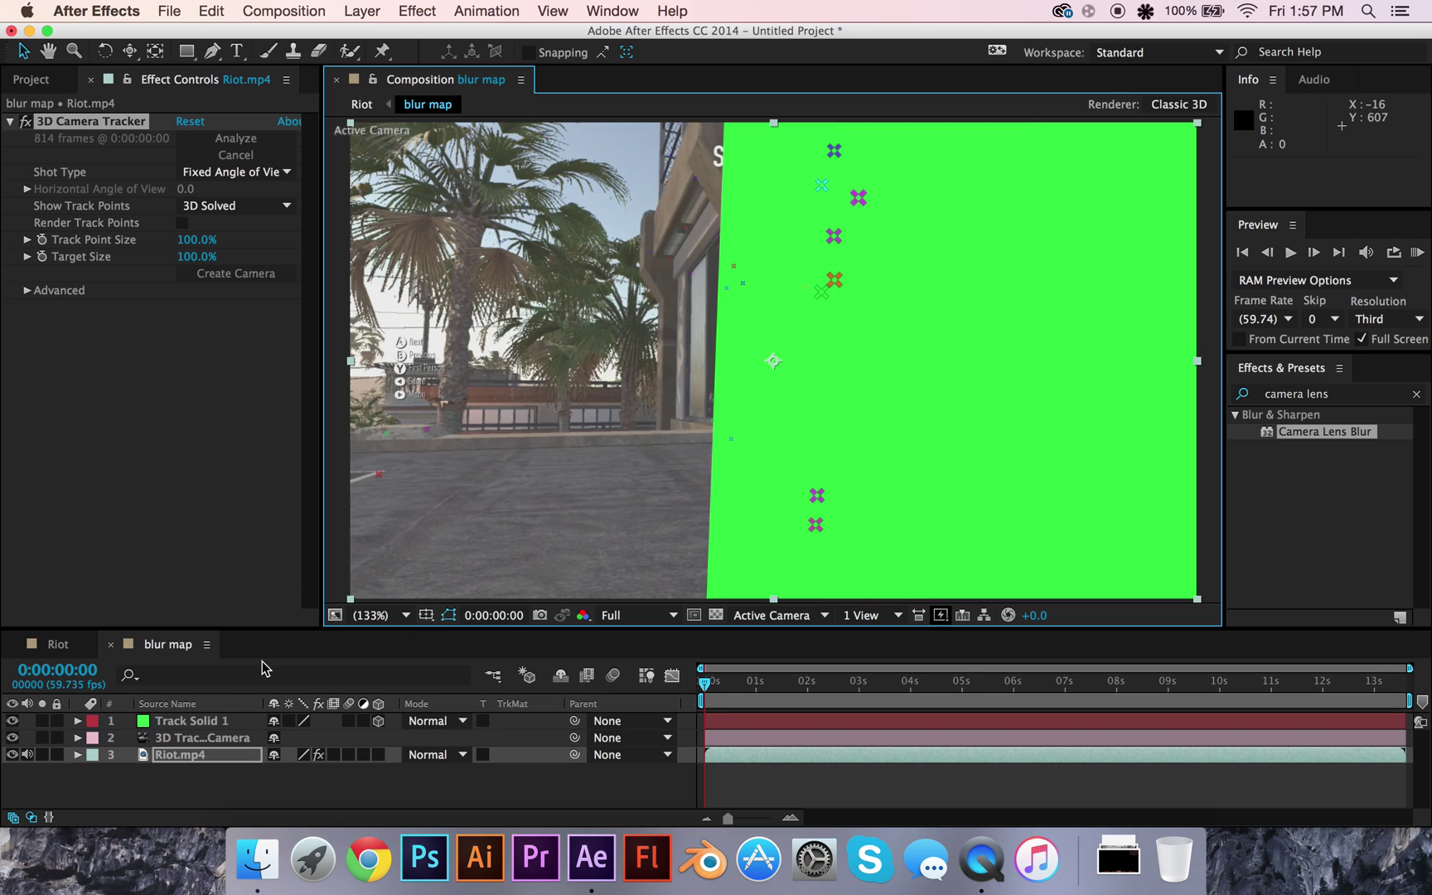
# - Scale Track Solid 1 uniformly to 721% so it extends well beyond the wall
pyautogui.press(',')
pyautogui.press(',')
pyautogui.press(',')
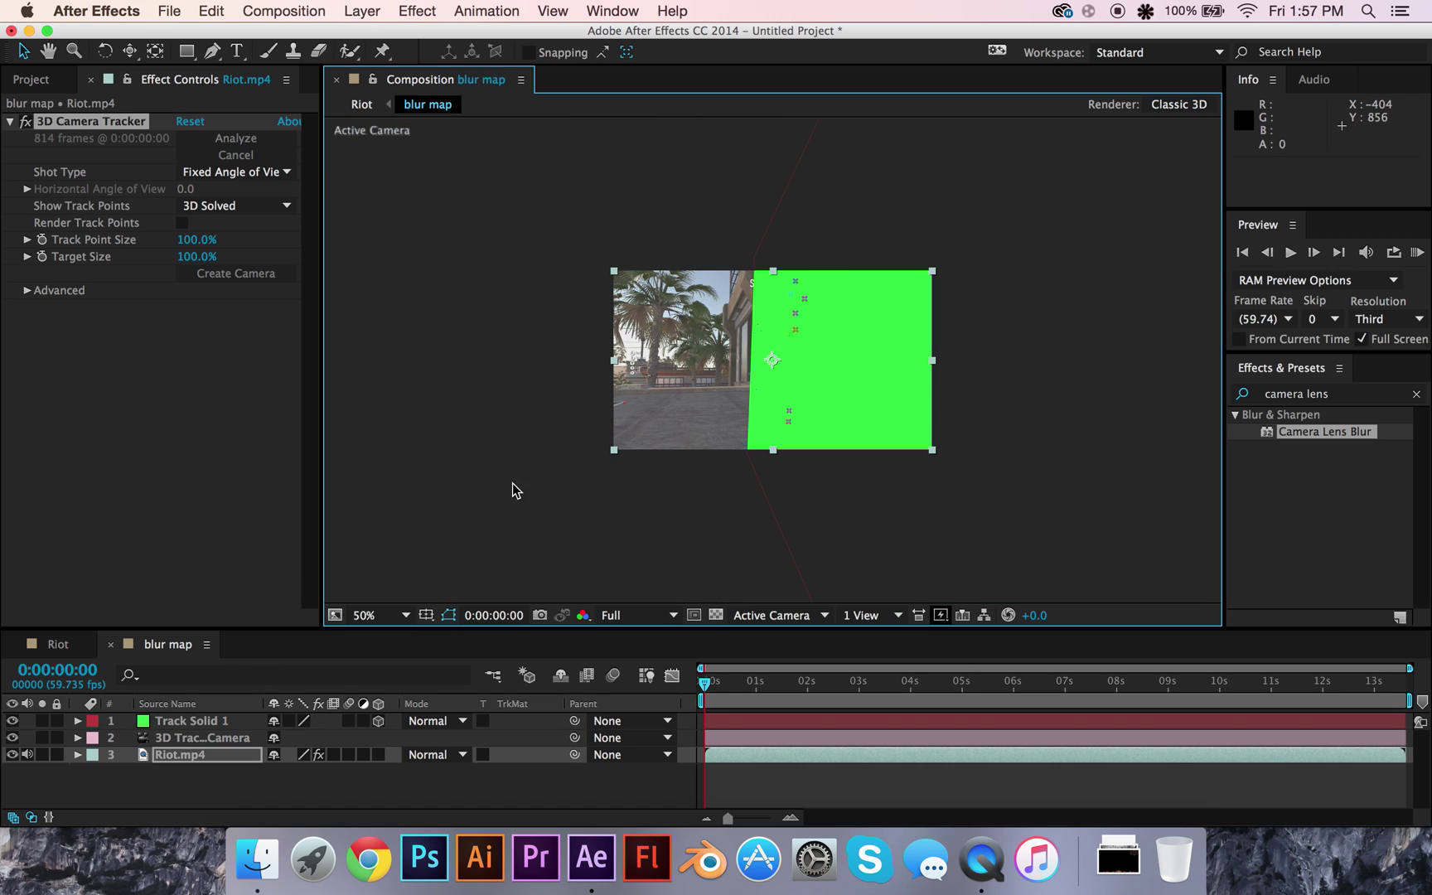
pyautogui.click(168, 721)
pyautogui.click(92, 721)
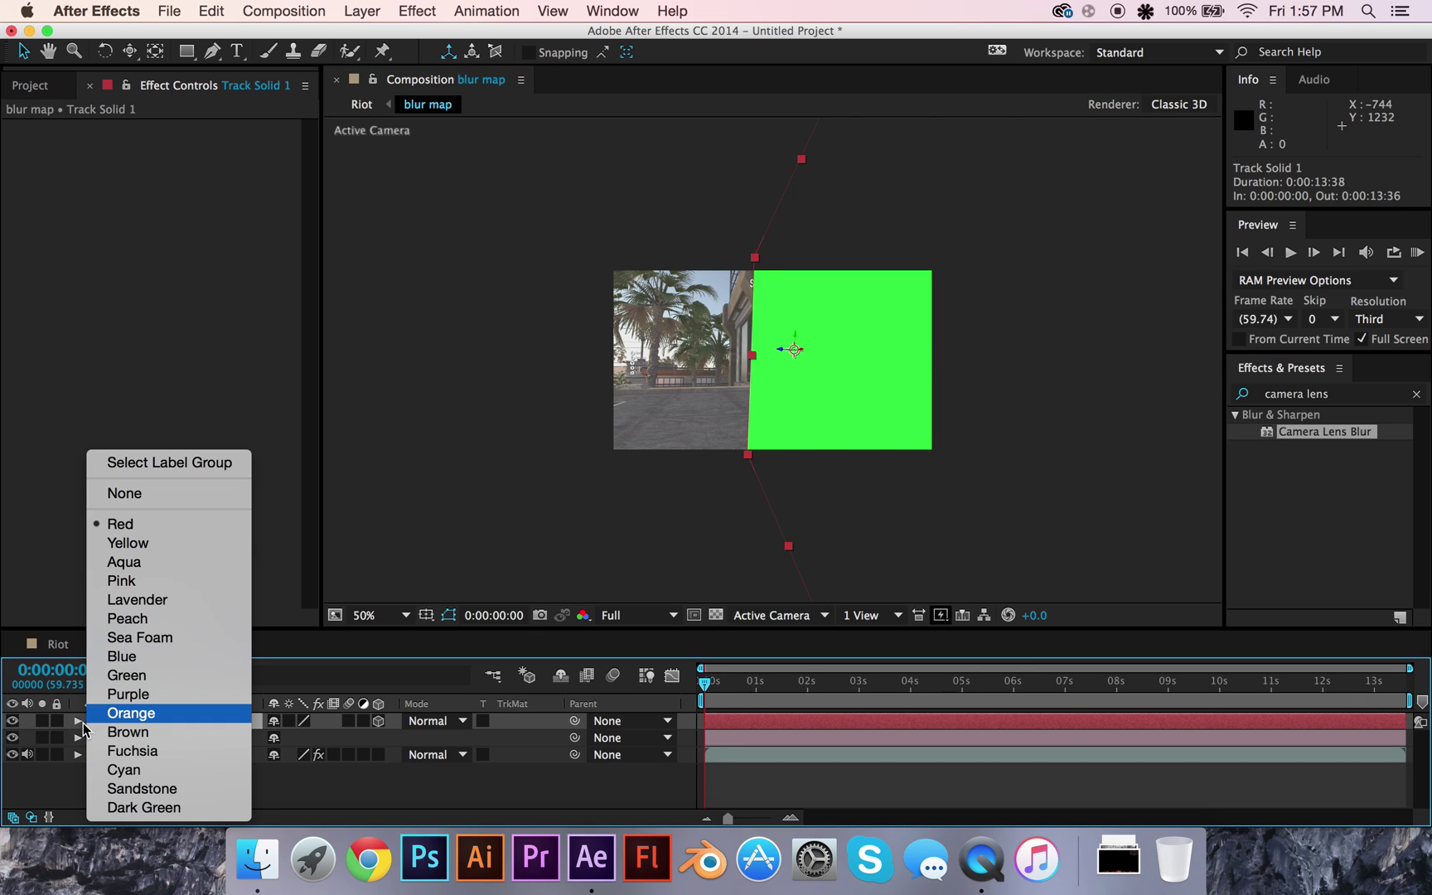
pyautogui.click(77, 721)
pyautogui.click(77, 721)
pyautogui.click(92, 745)
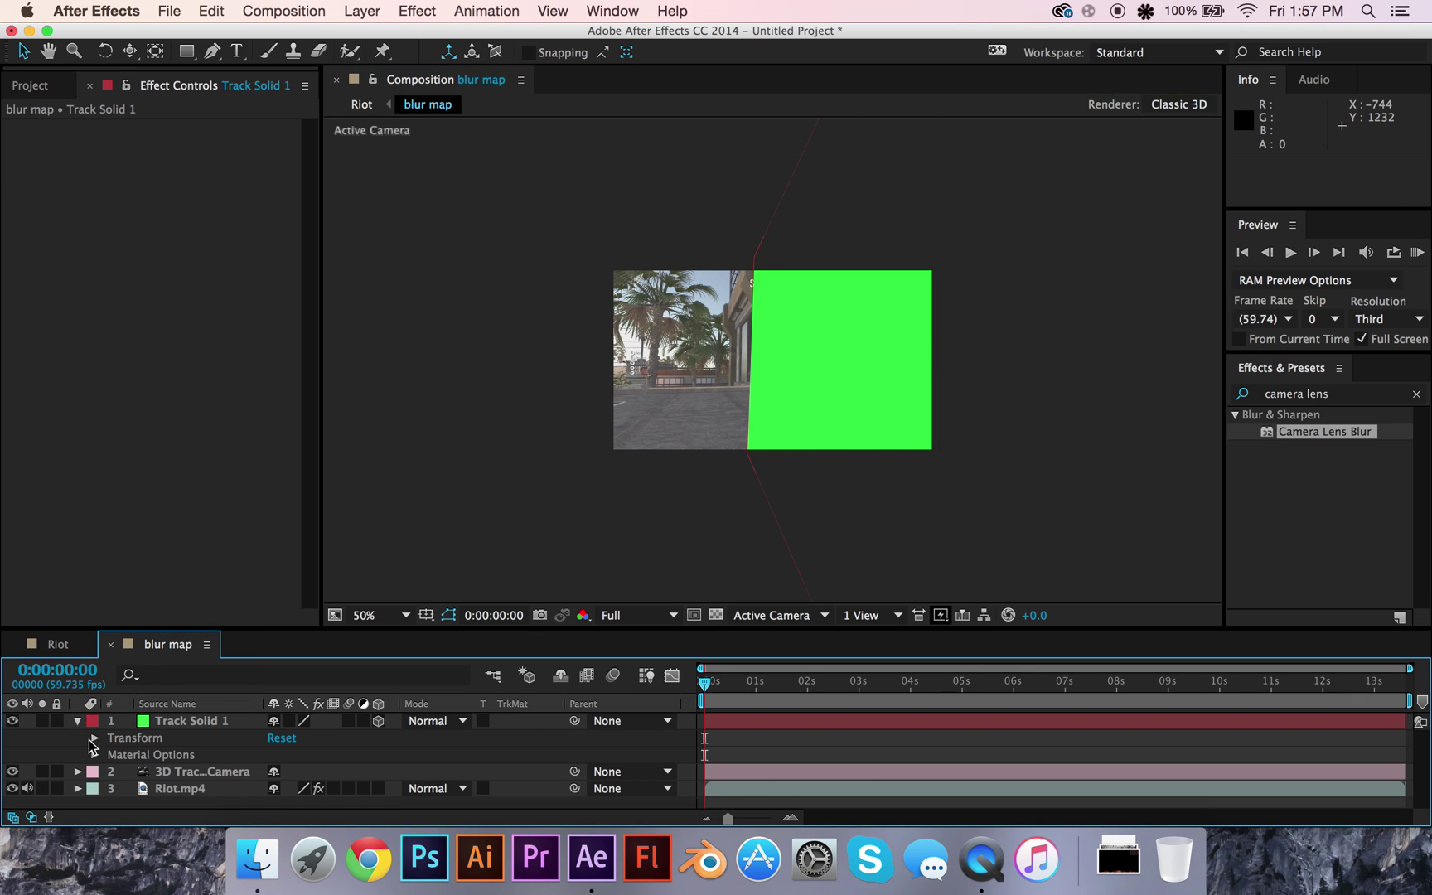
pyautogui.click(94, 739)
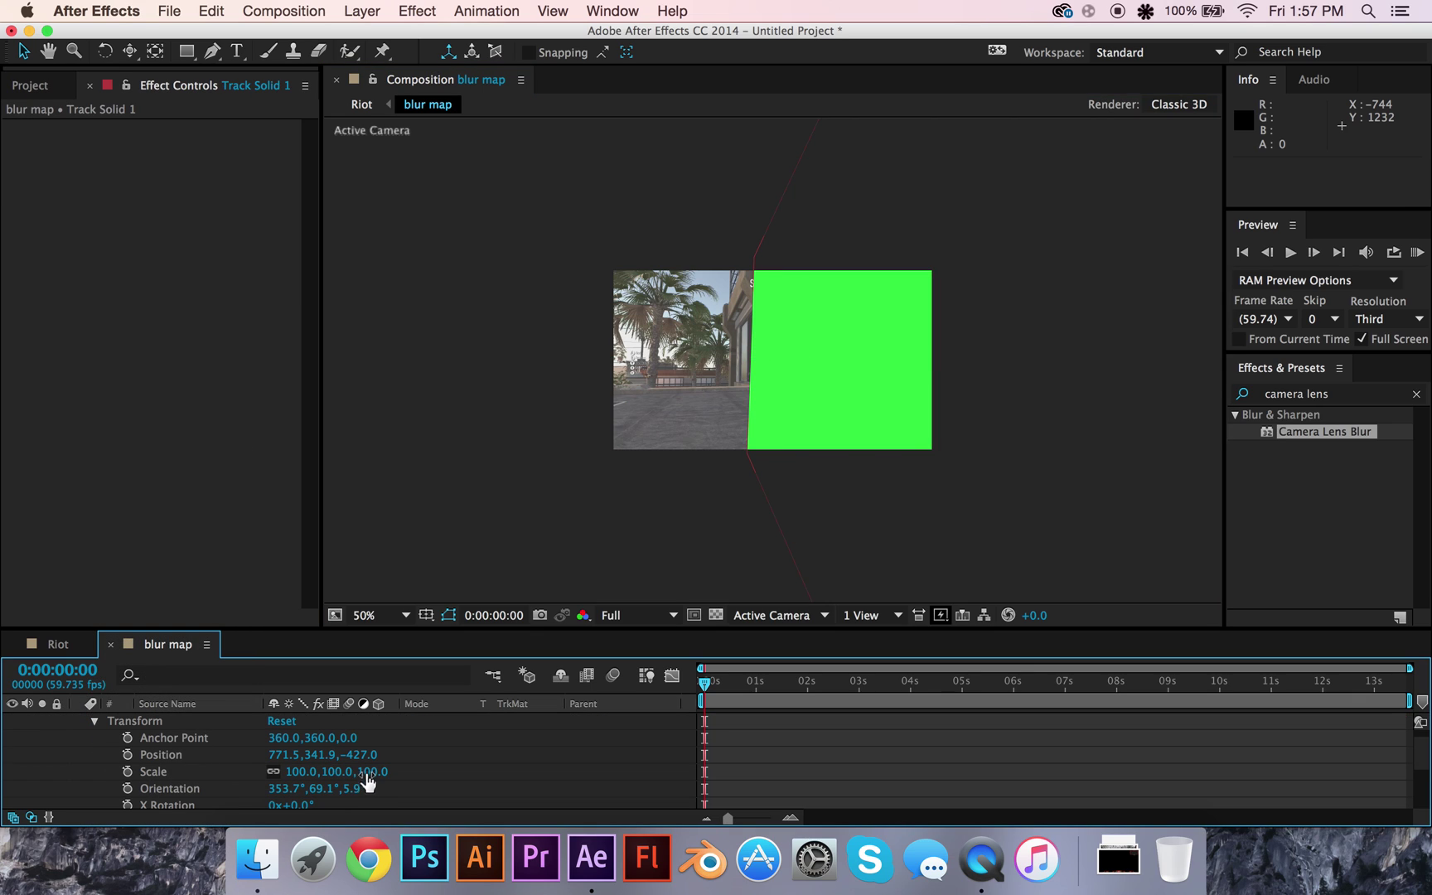
pyautogui.moveTo(368, 781); pyautogui.dragTo(876, 668)
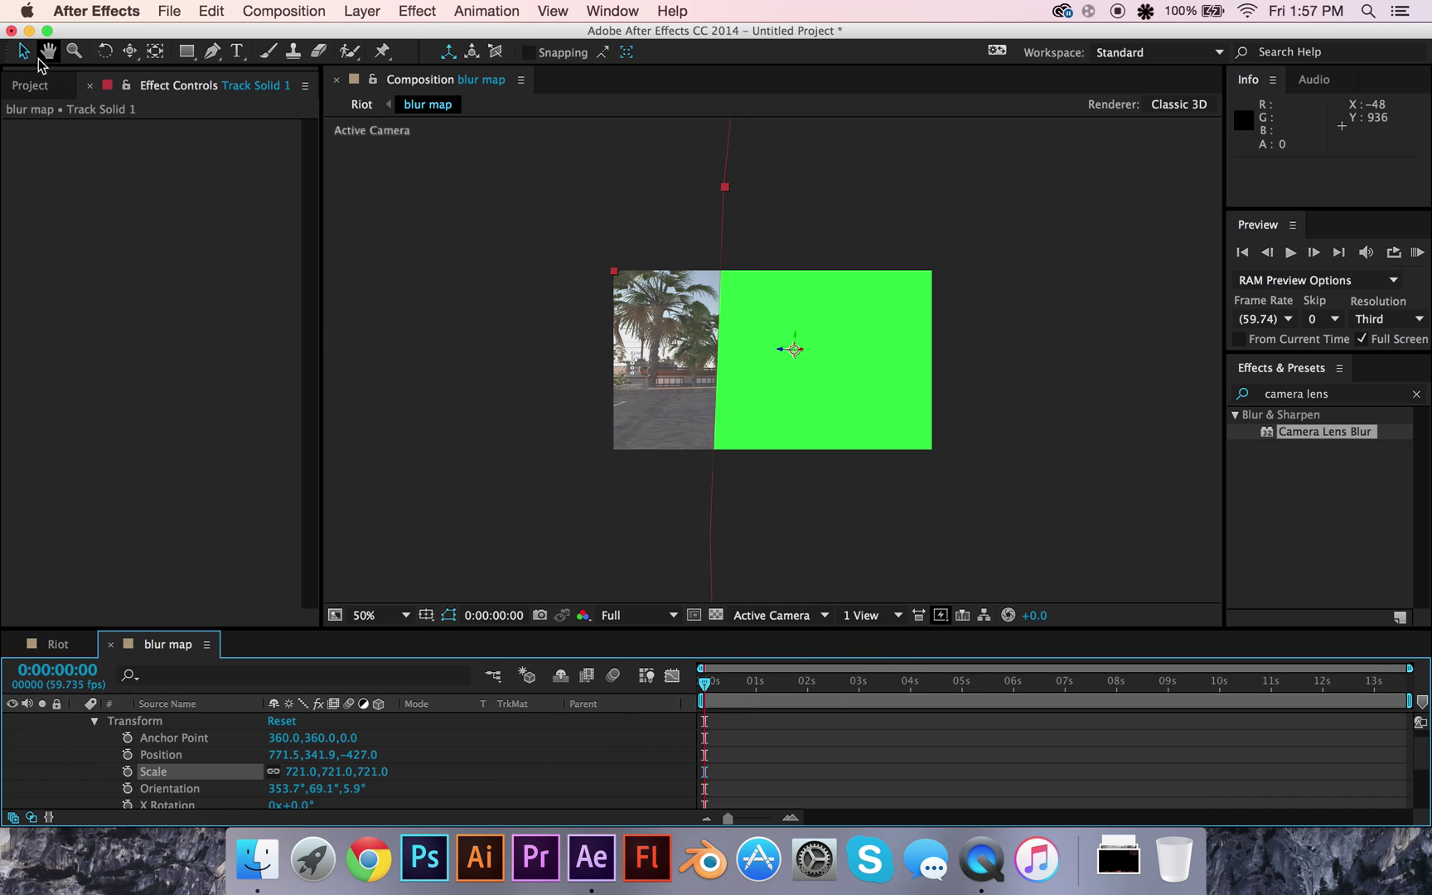
pyautogui.scroll(1, 209, 733)
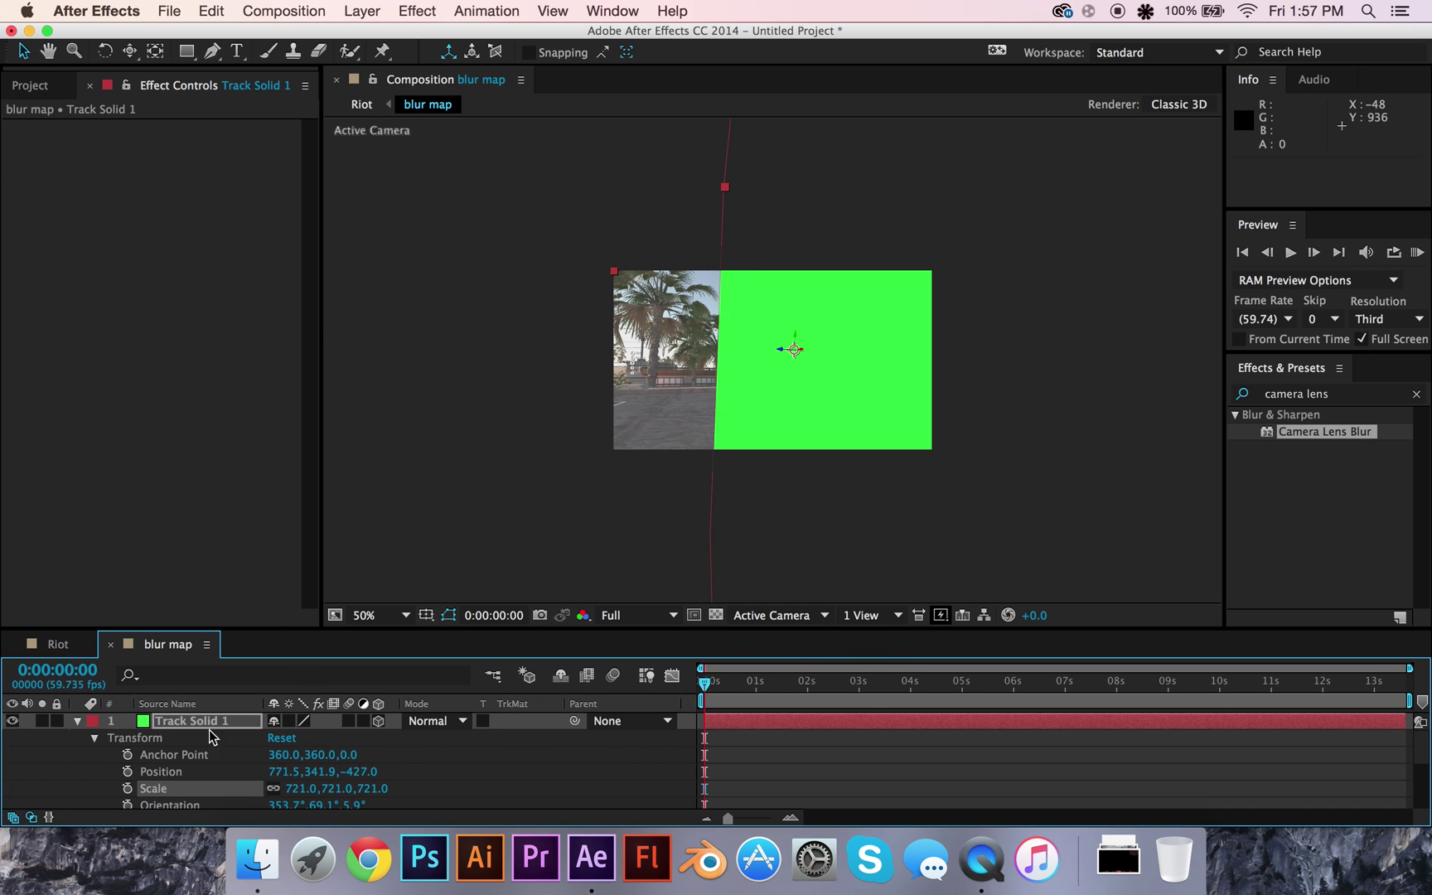
# - Hide Track Solid 1 and draw a closed four-point Pen mask along the wall's near edge and base, extending beyond the frame
pyautogui.click(11, 721)
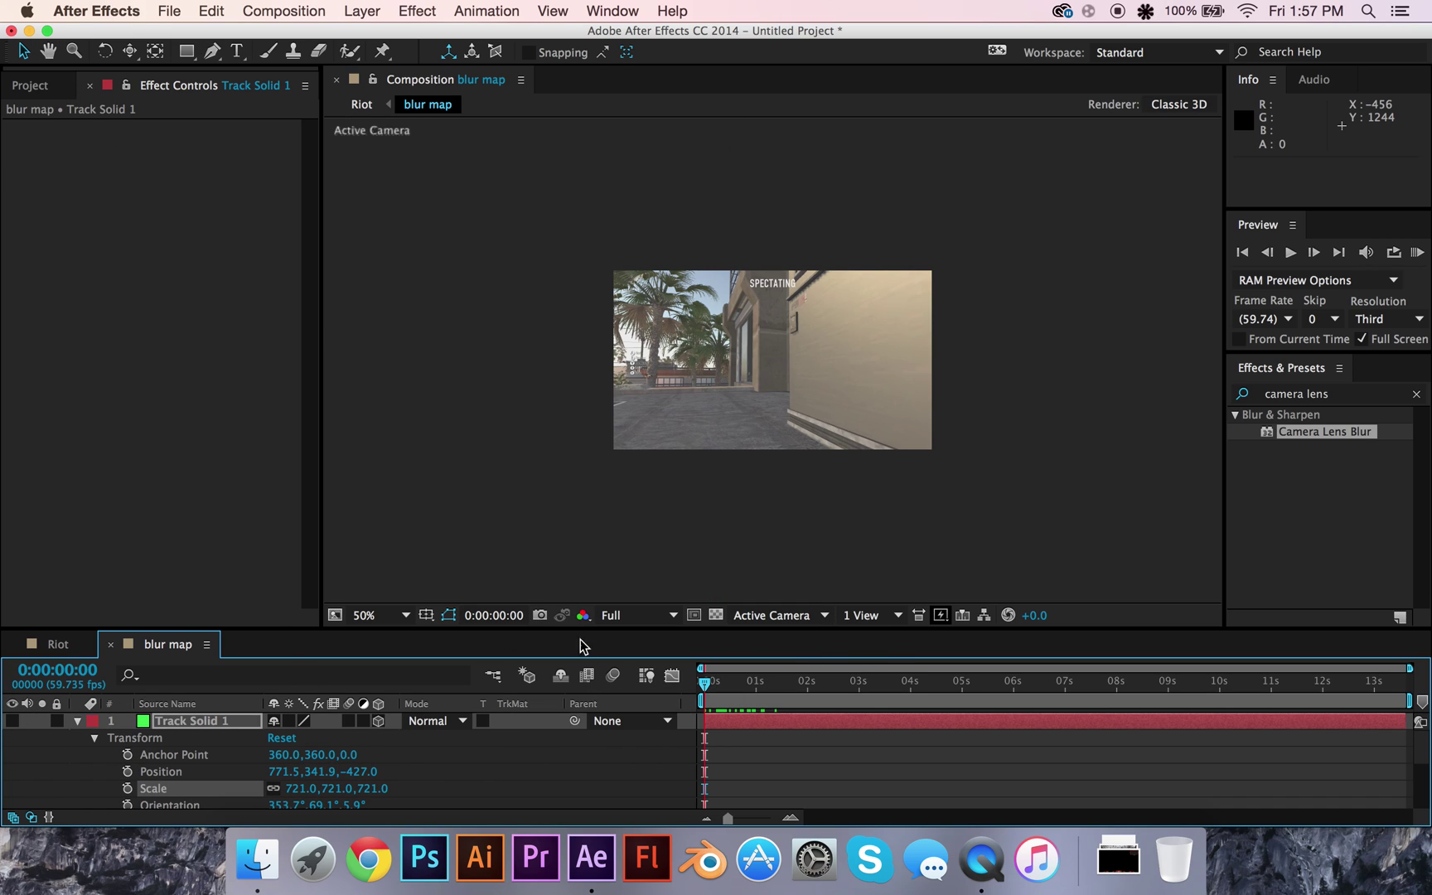
pyautogui.press('.')
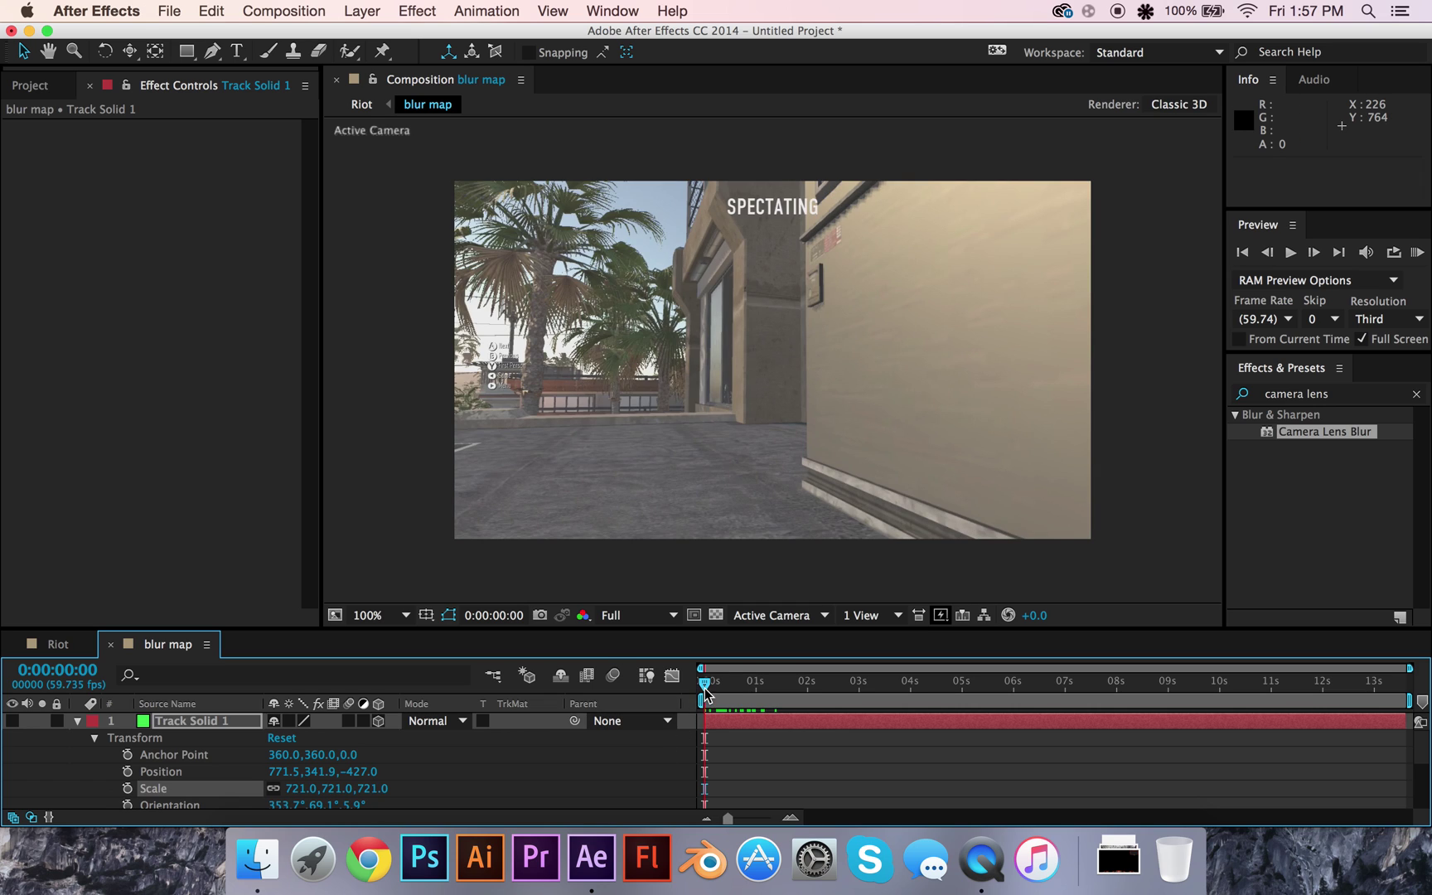
pyautogui.moveTo(705, 692); pyautogui.dragTo(33, 5)
pyautogui.click(212, 51)
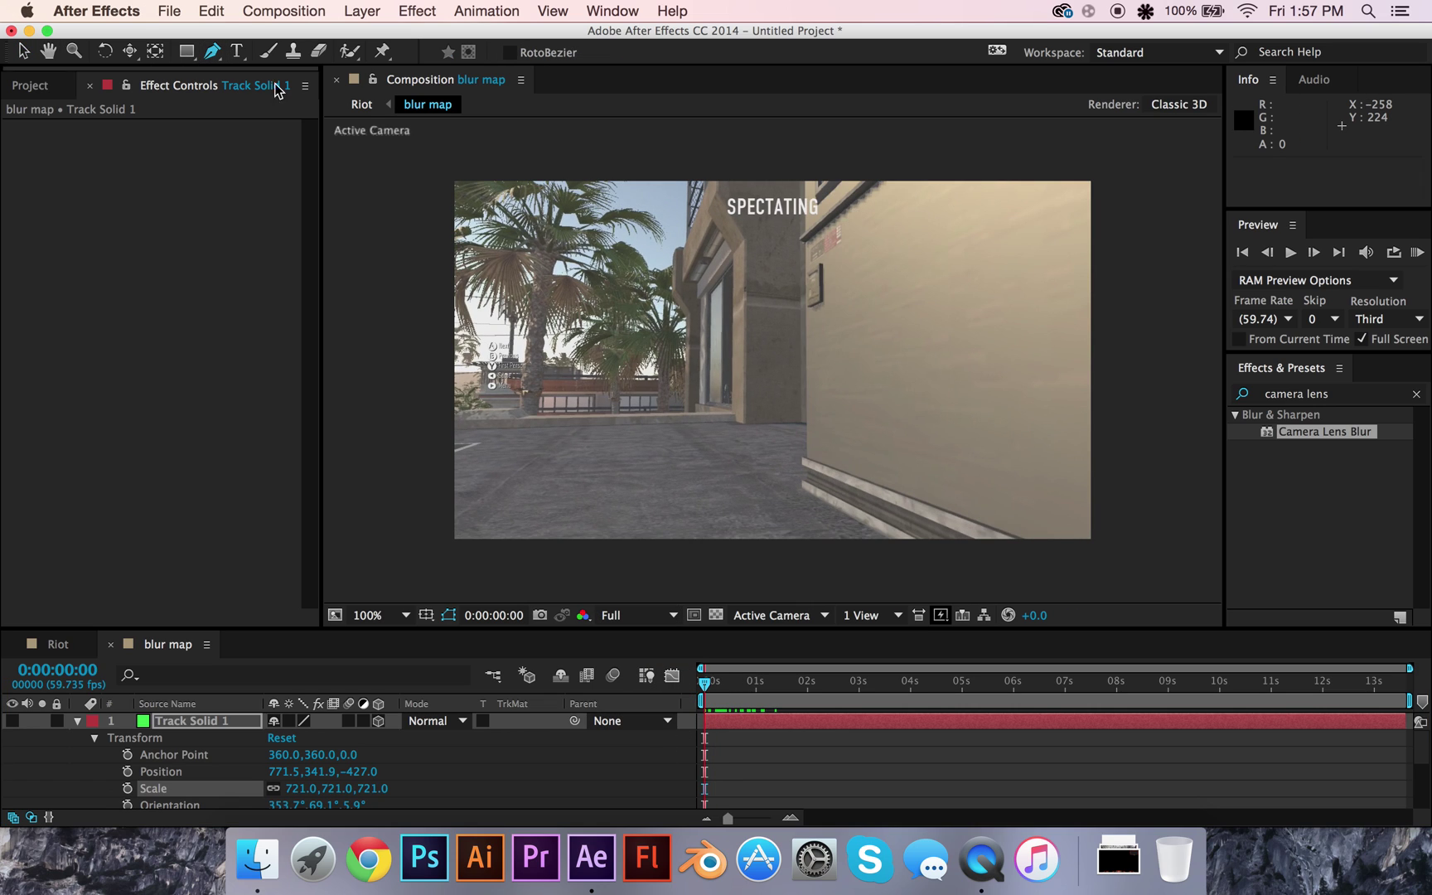
pyautogui.click(801, 489)
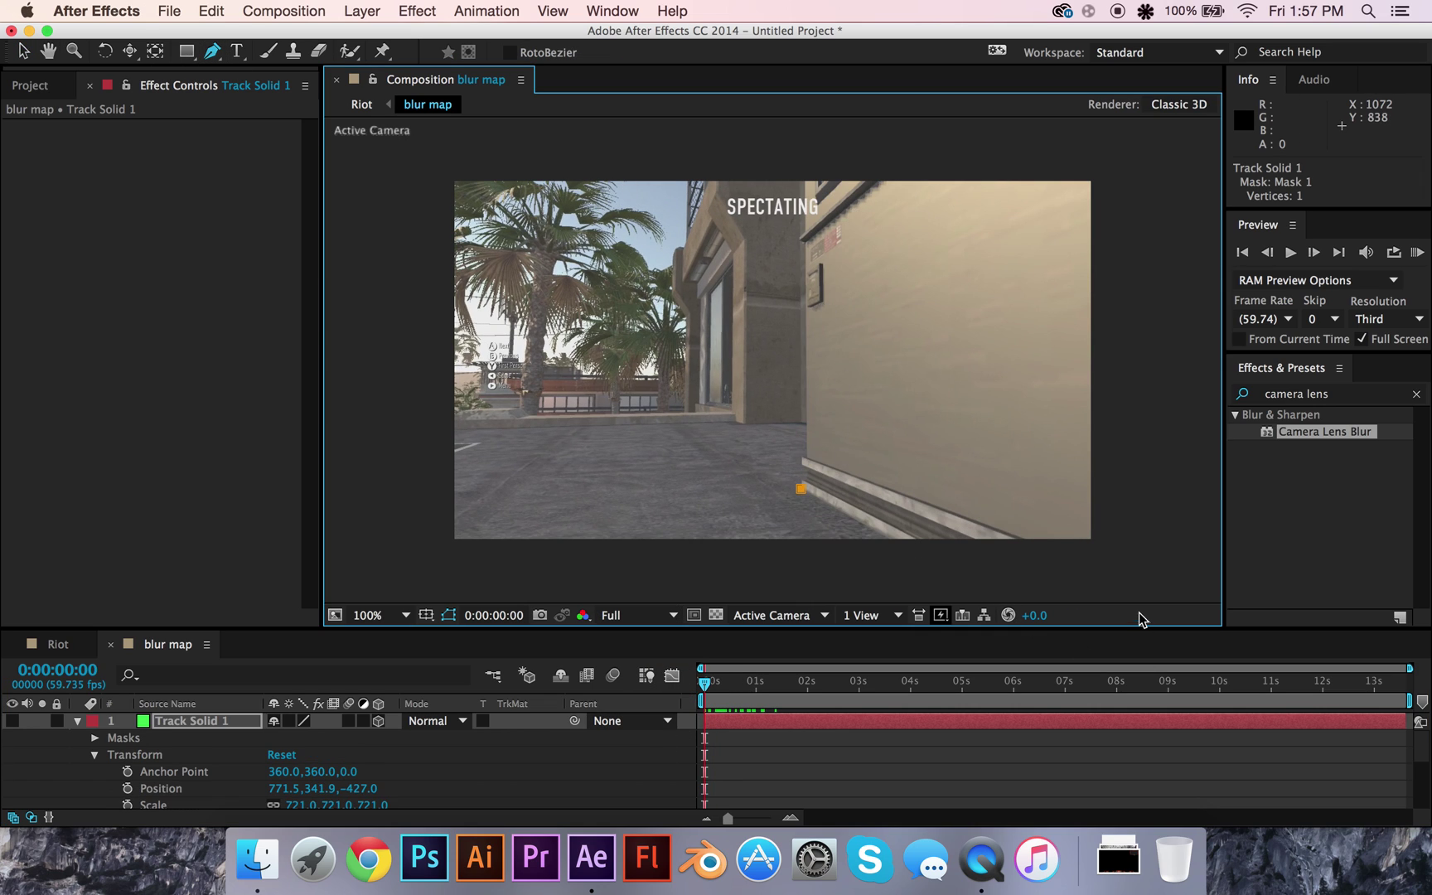
pyautogui.press(',')
pyautogui.click(1107, 584)
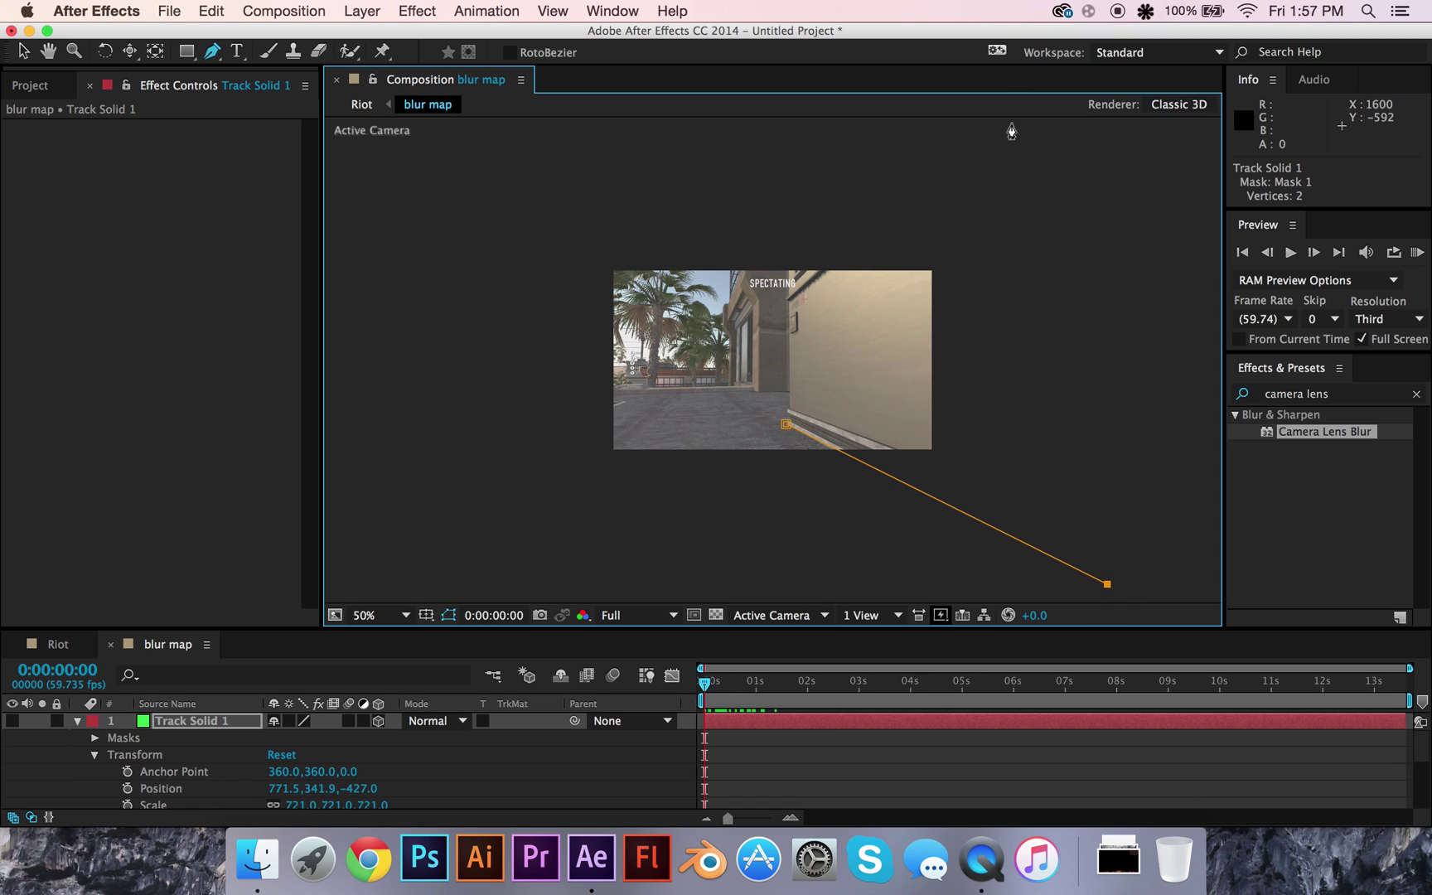
pyautogui.click(1039, 124)
pyautogui.click(786, 168)
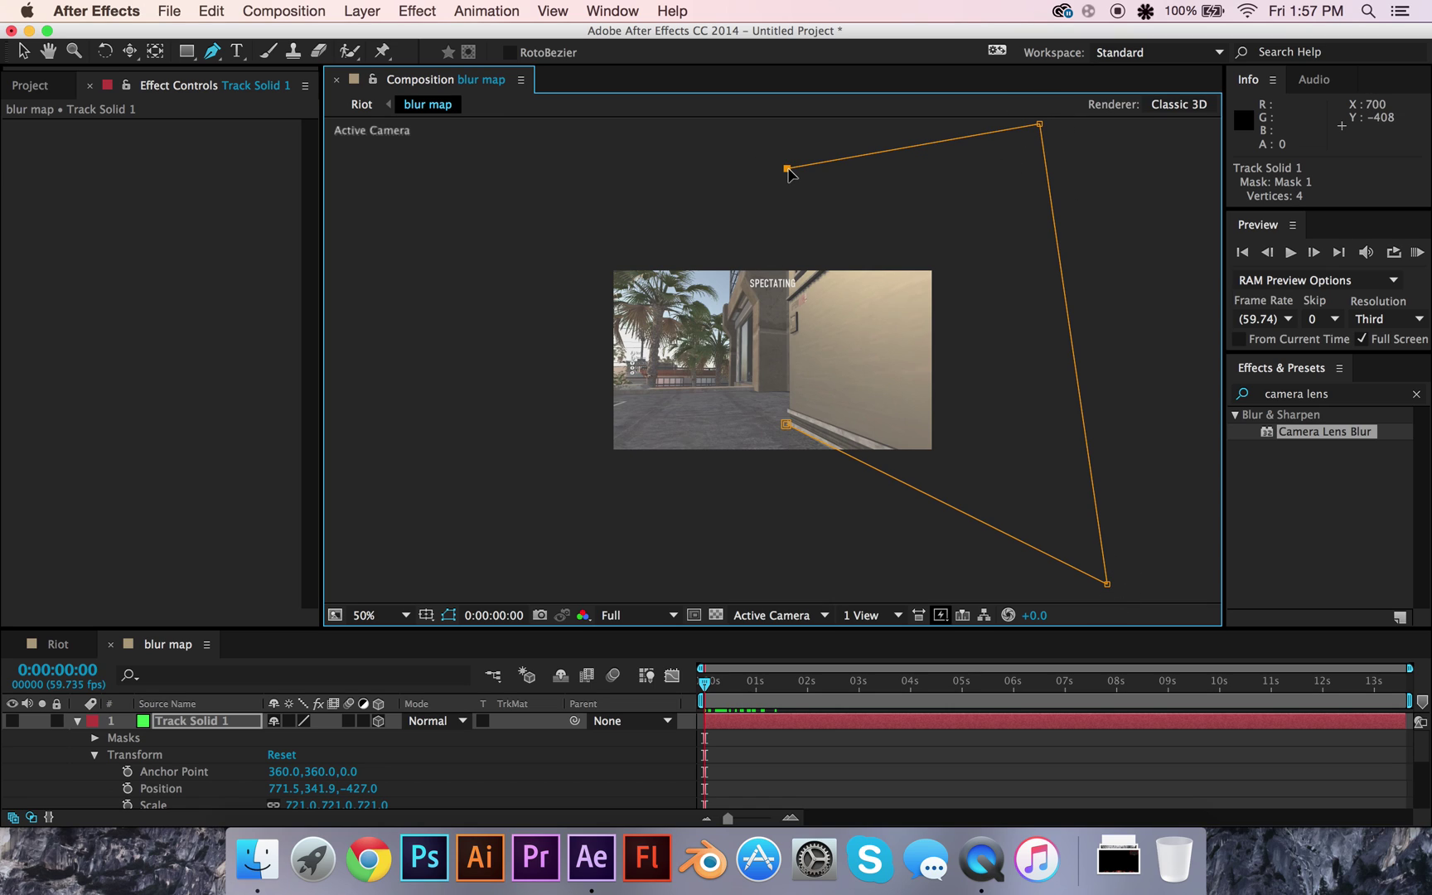
pyautogui.click(787, 424)
# - Pull the mask's upper outer corner farther out and make Track Solid 1 visible again
pyautogui.moveTo(1039, 126); pyautogui.dragTo(1122, 63)
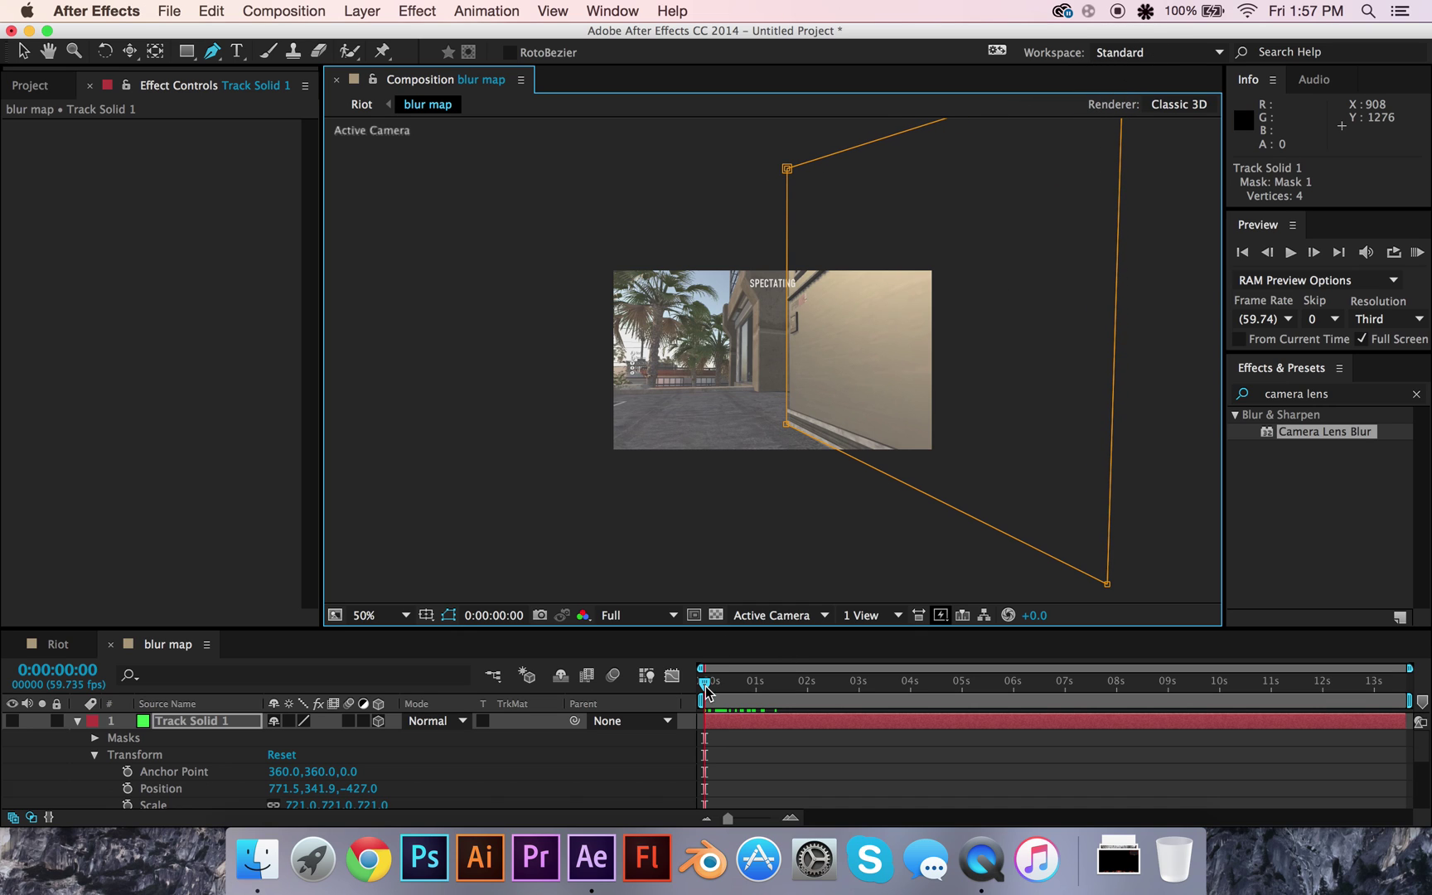
pyautogui.moveTo(706, 688)
pyautogui.mouseDown()
pyautogui.moveTo(742, 682)
pyautogui.moveTo(692, 685)
pyautogui.mouseUp()
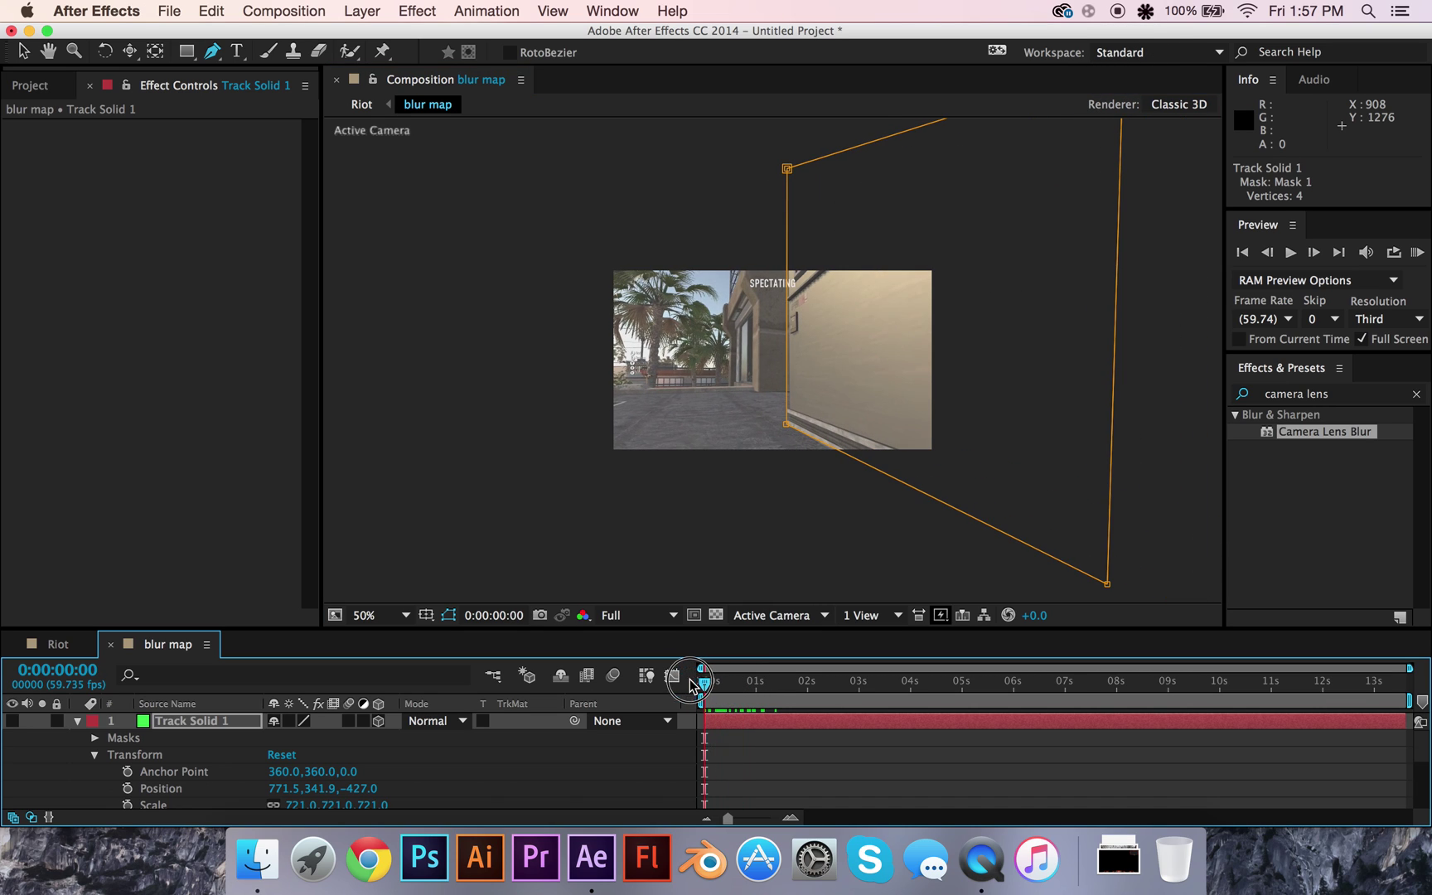
pyautogui.click(12, 721)
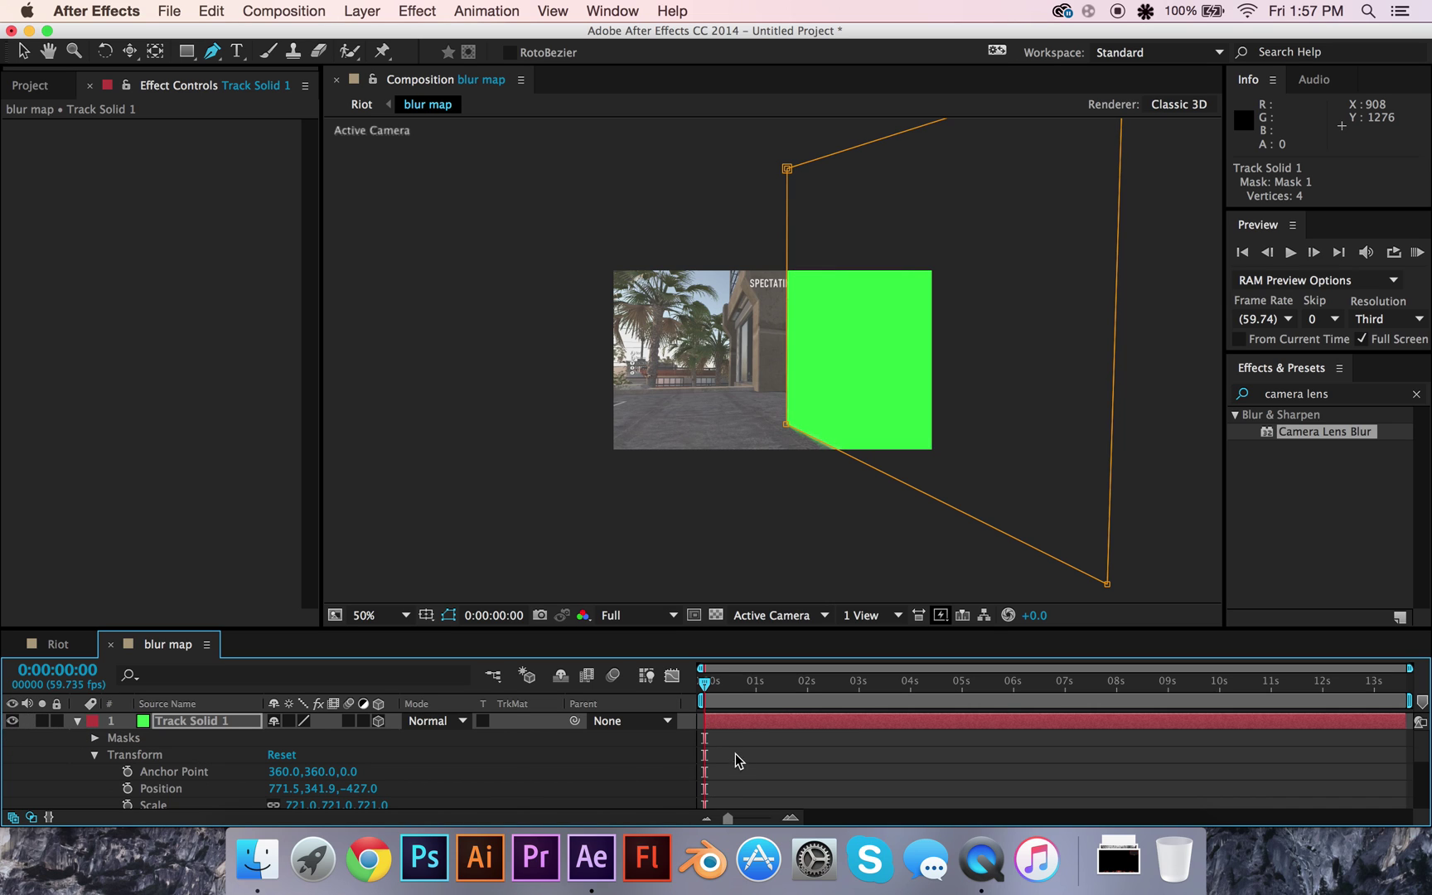
pyautogui.moveTo(708, 688); pyautogui.dragTo(640, 700)
pyautogui.click(77, 721)
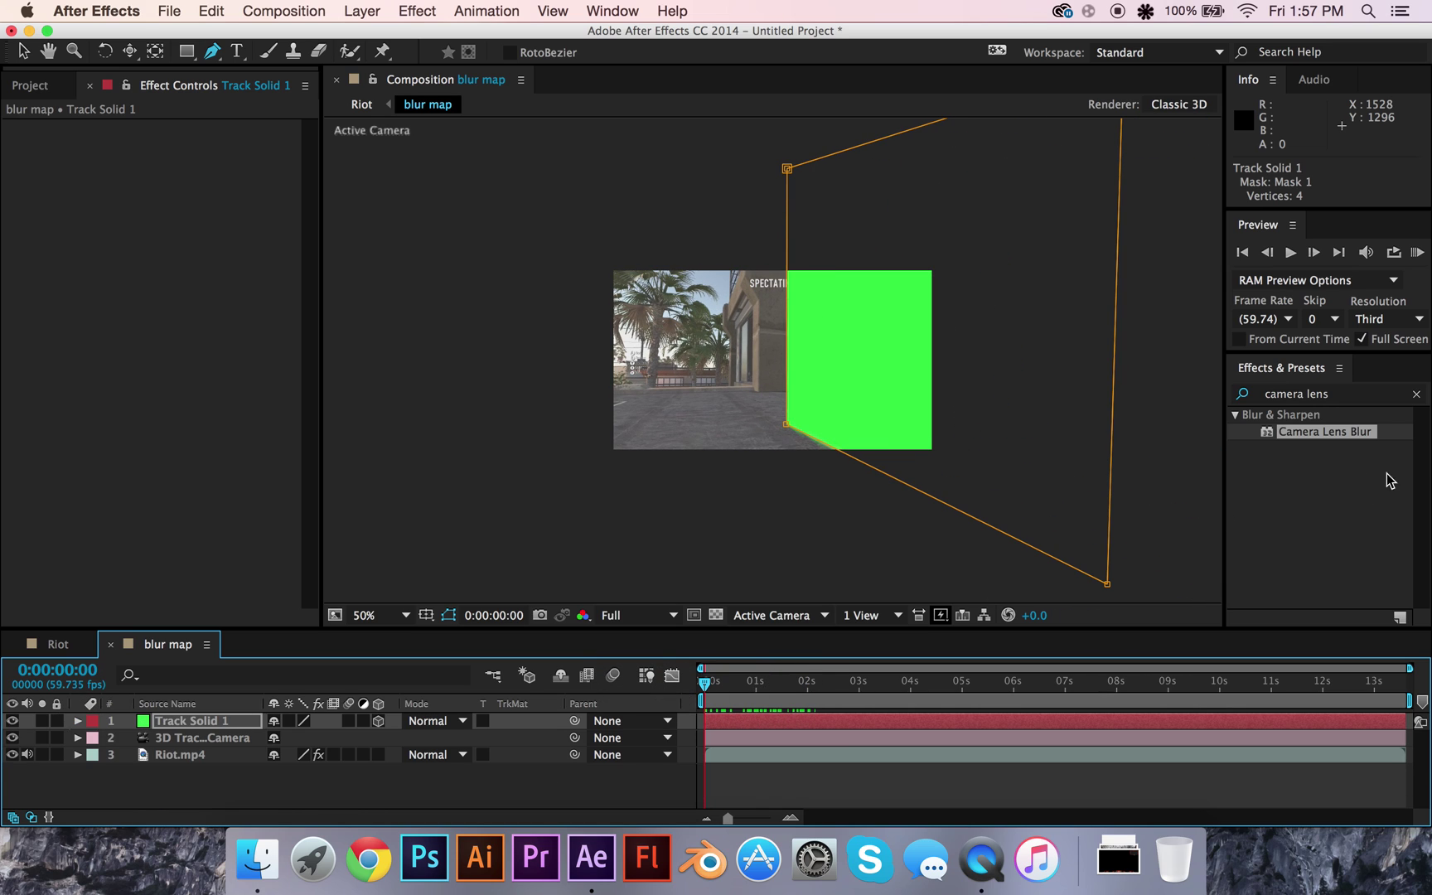
# - Find the Gradient Ramp effect by searching for "gradient" and apply it to Track Solid 1
pyautogui.click(1417, 395)
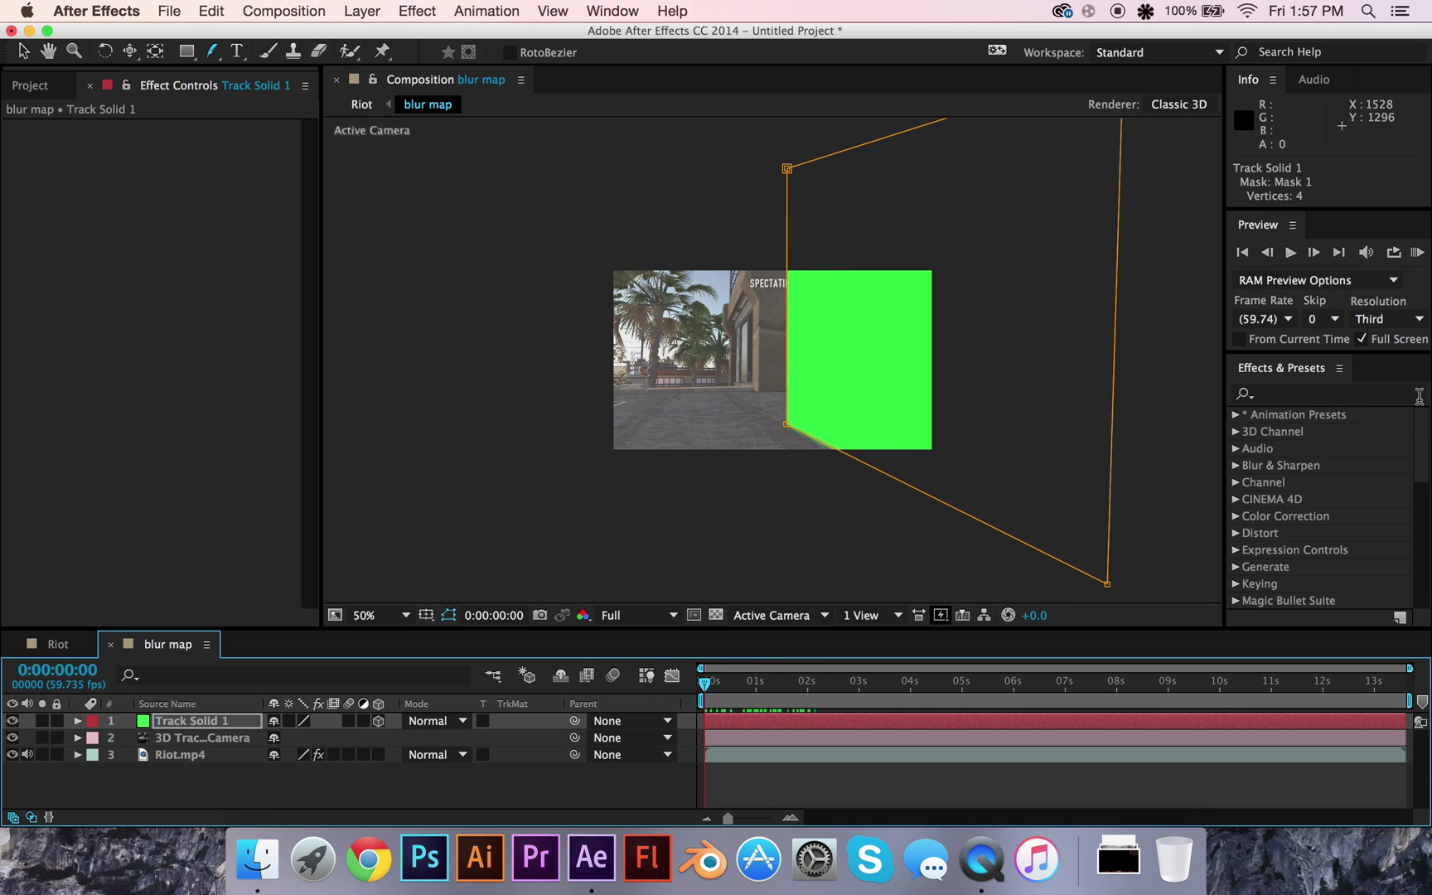
pyautogui.click(1419, 397)
pyautogui.write('gr')
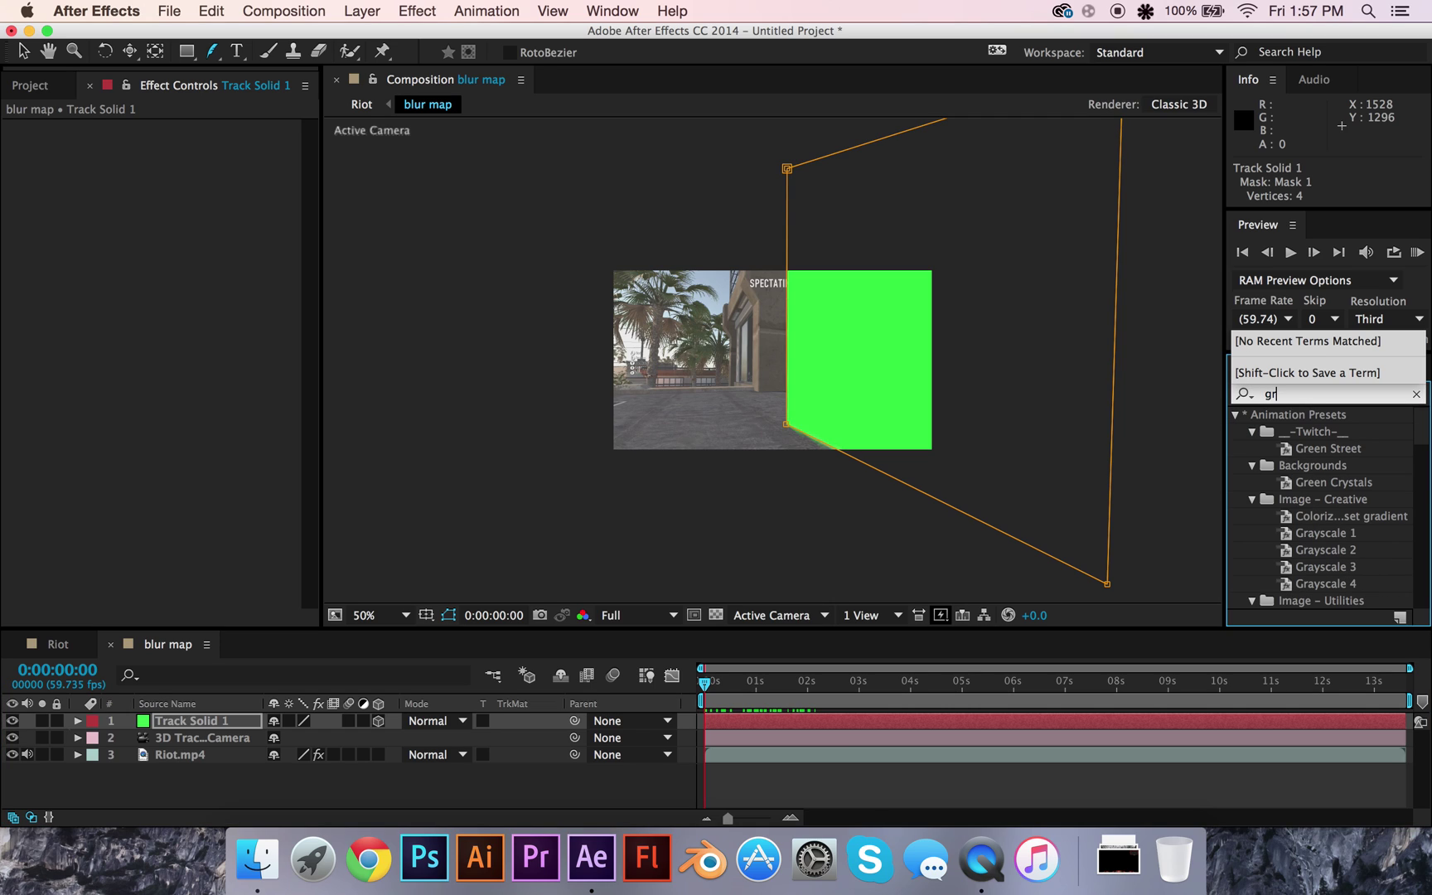
pyautogui.write('adient')
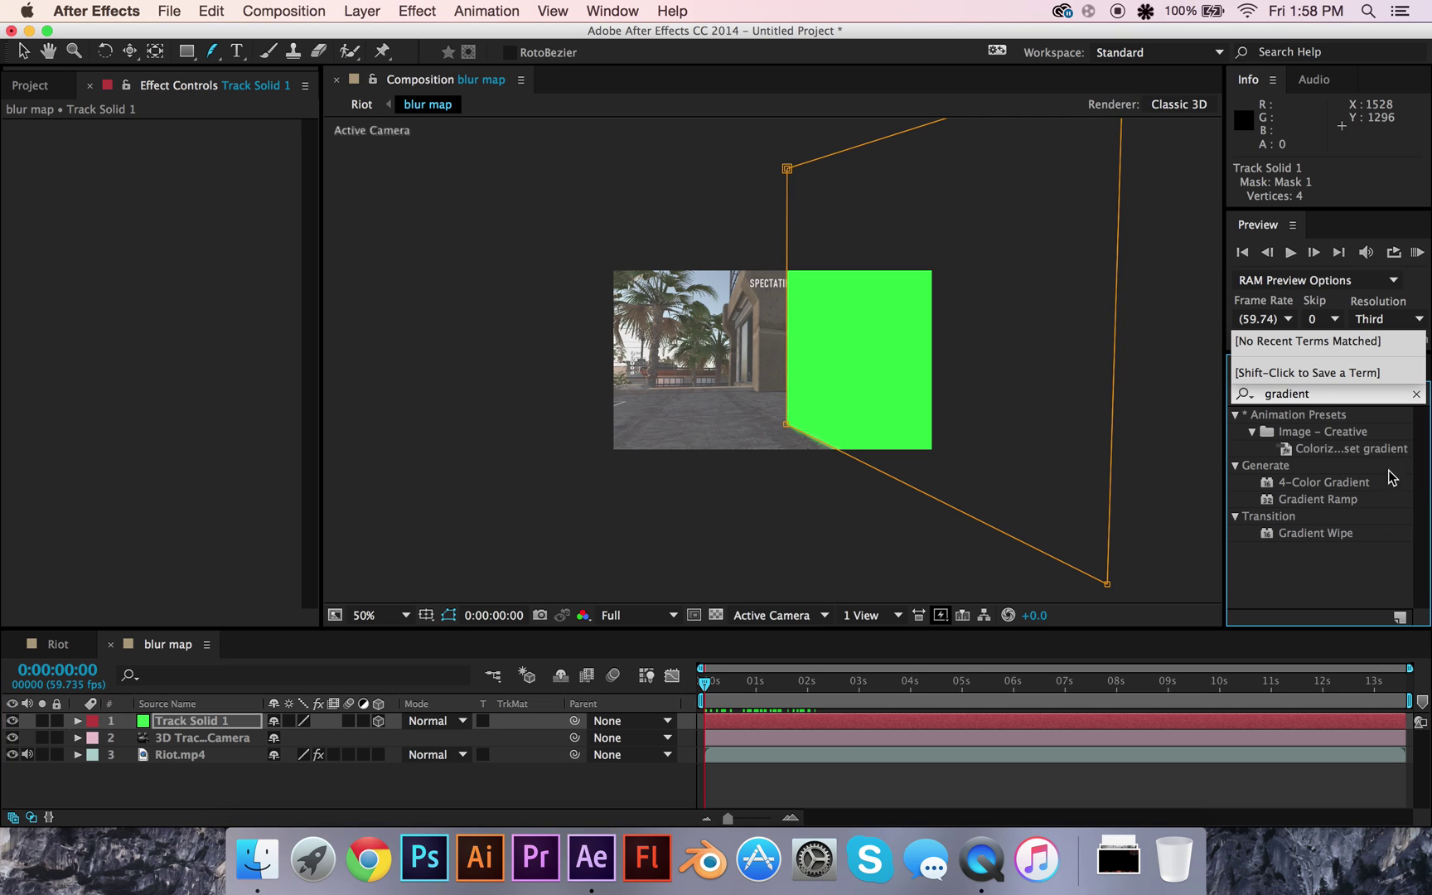
pyautogui.moveTo(1318, 499); pyautogui.dragTo(728, 409)
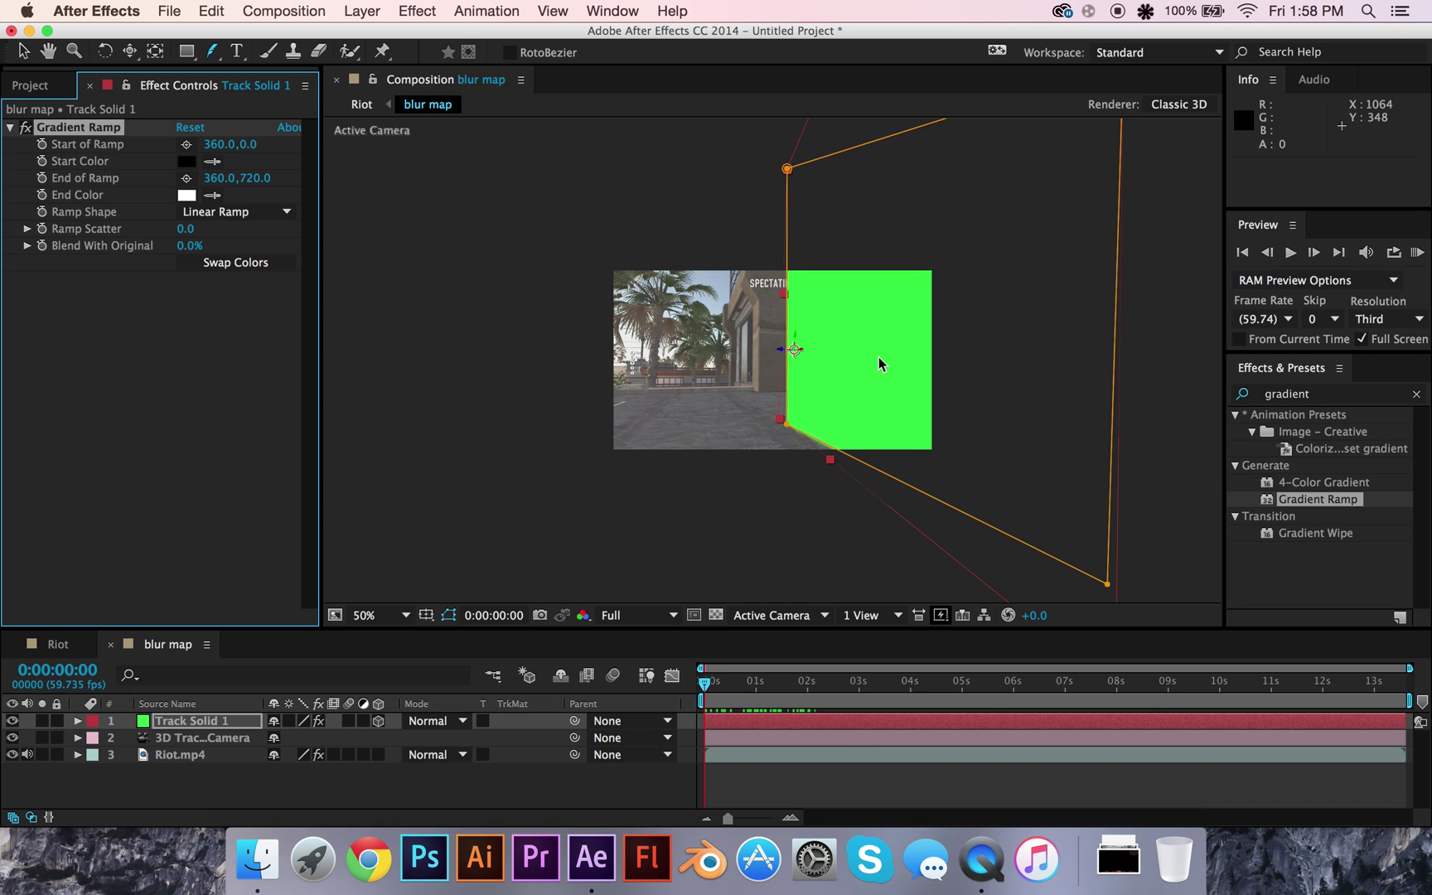
pyautogui.click(213, 162)
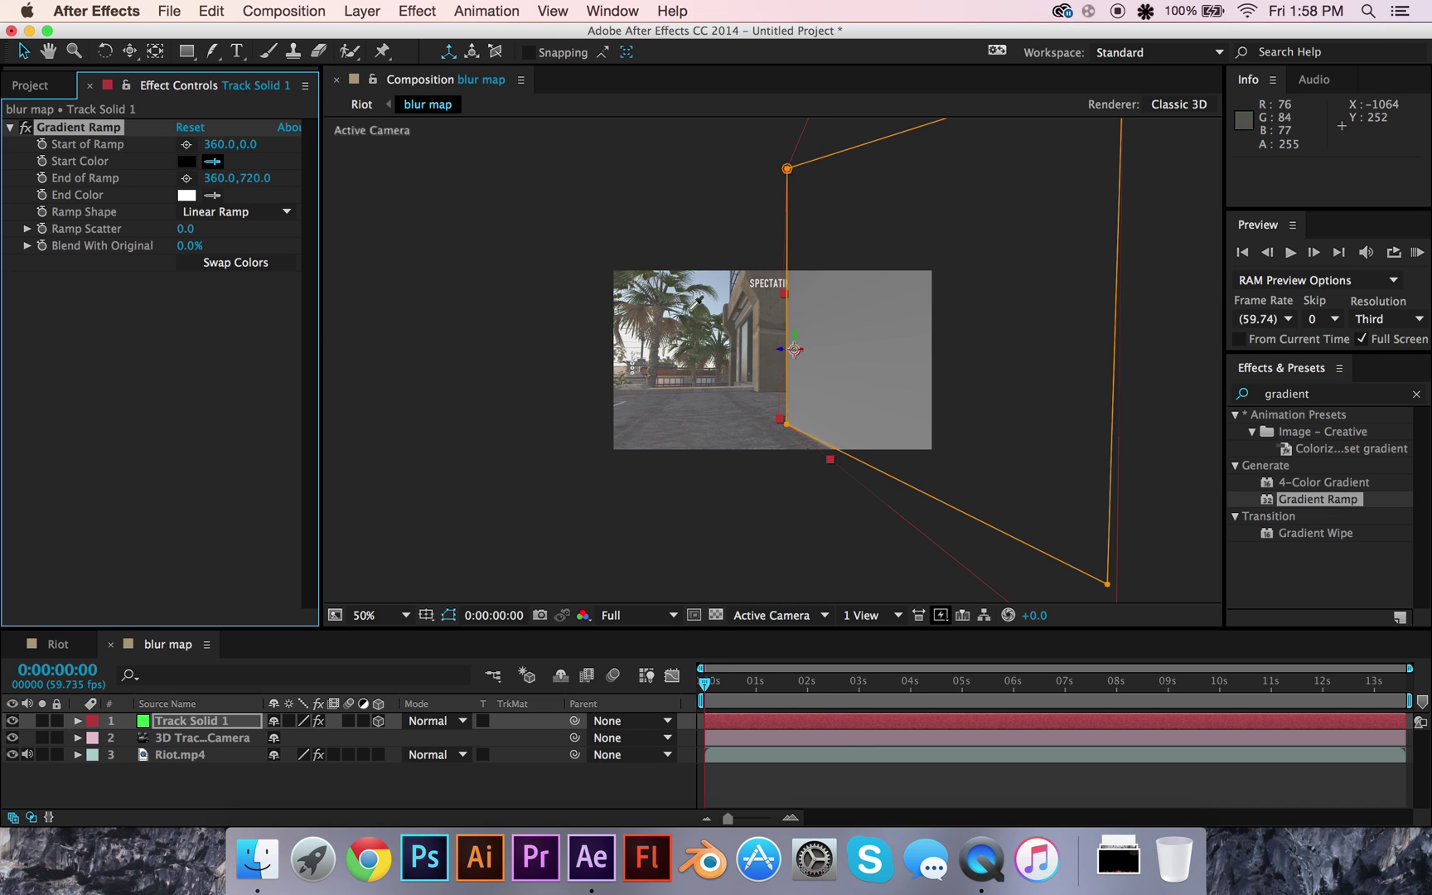
pyautogui.click(730, 326)
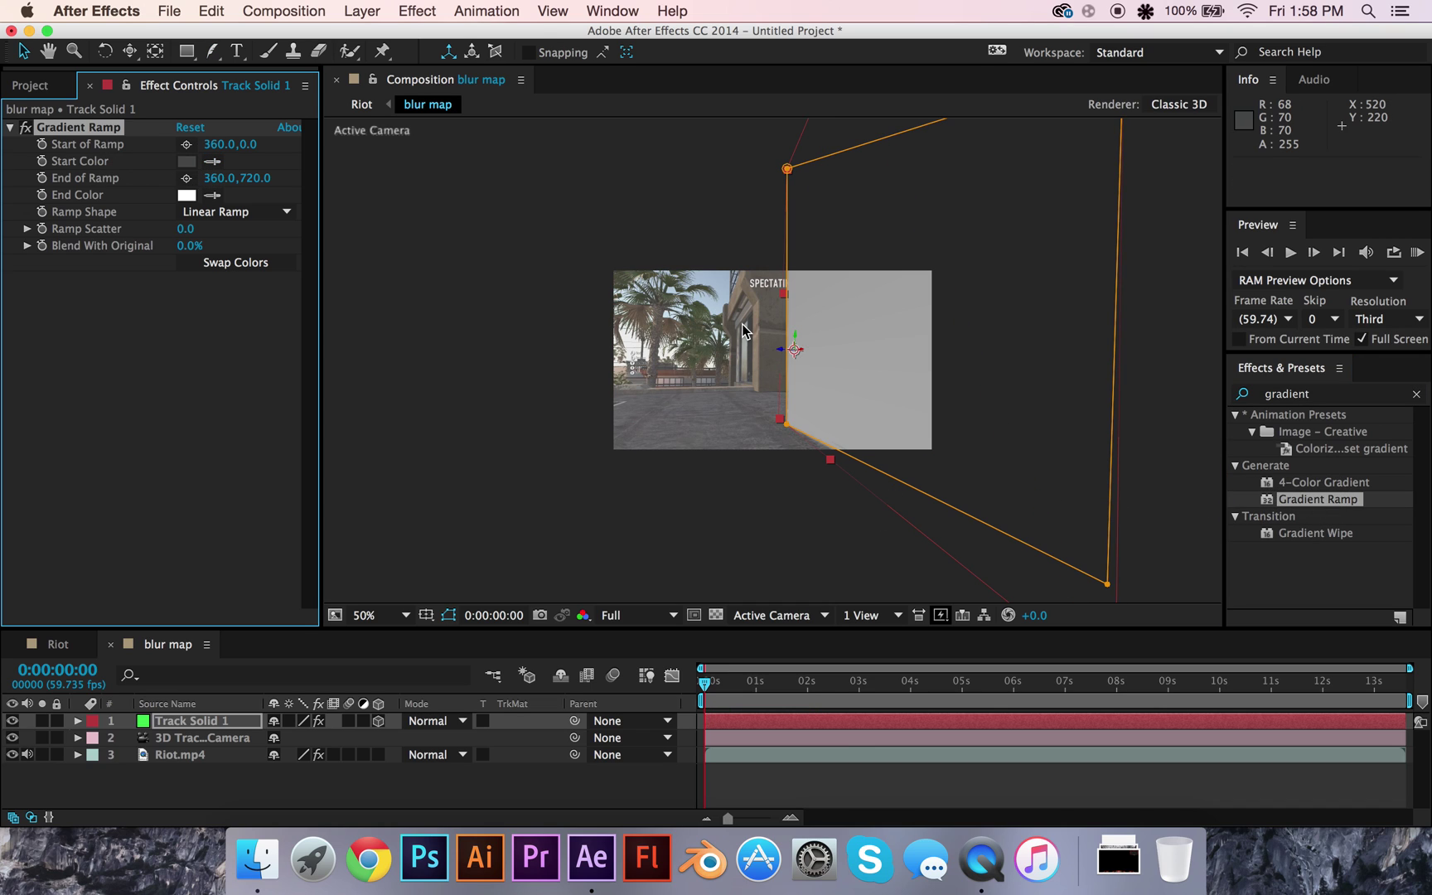
pyautogui.click(186, 161)
pyautogui.moveTo(706, 569); pyautogui.dragTo(869, 794)
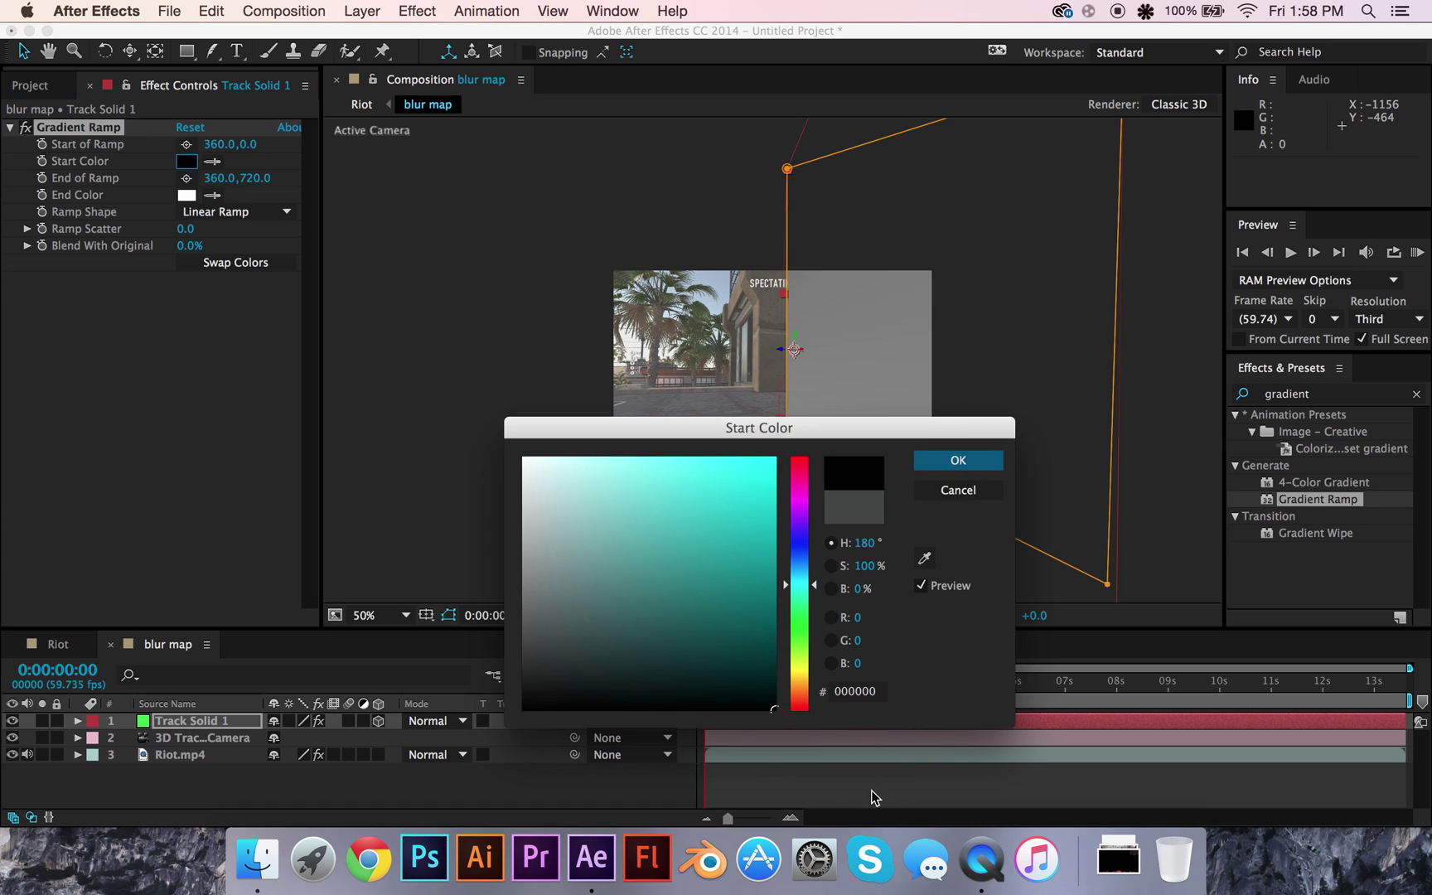
pyautogui.click(940, 490)
# - Place the Gradient Ramp's start point at 202.9, 339.6 near the building and its end point at 401.8, 363.5 beyond the wall's far side
pyautogui.click(186, 144)
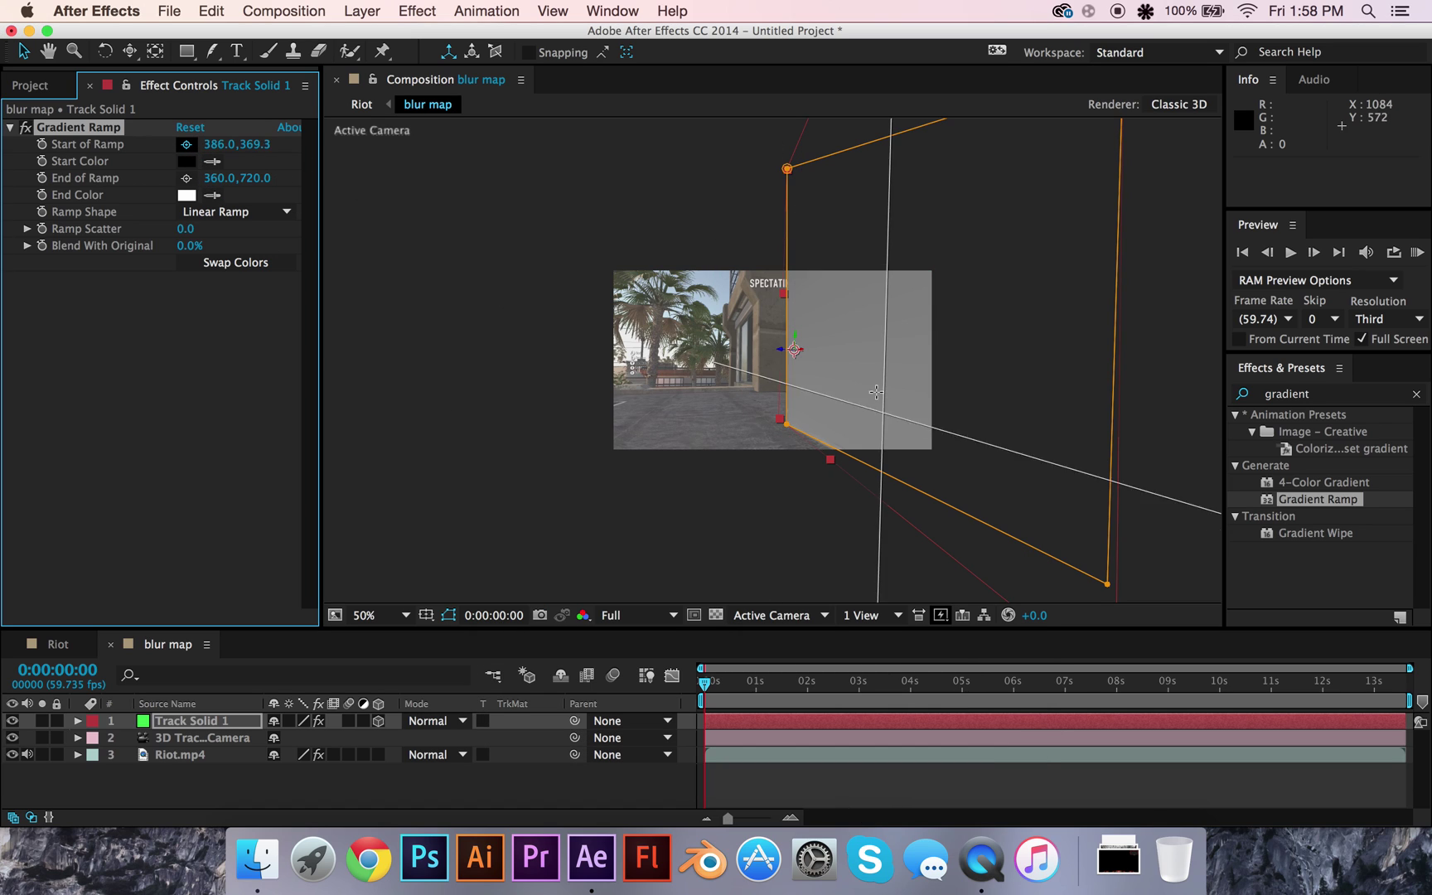
pyautogui.click(728, 338)
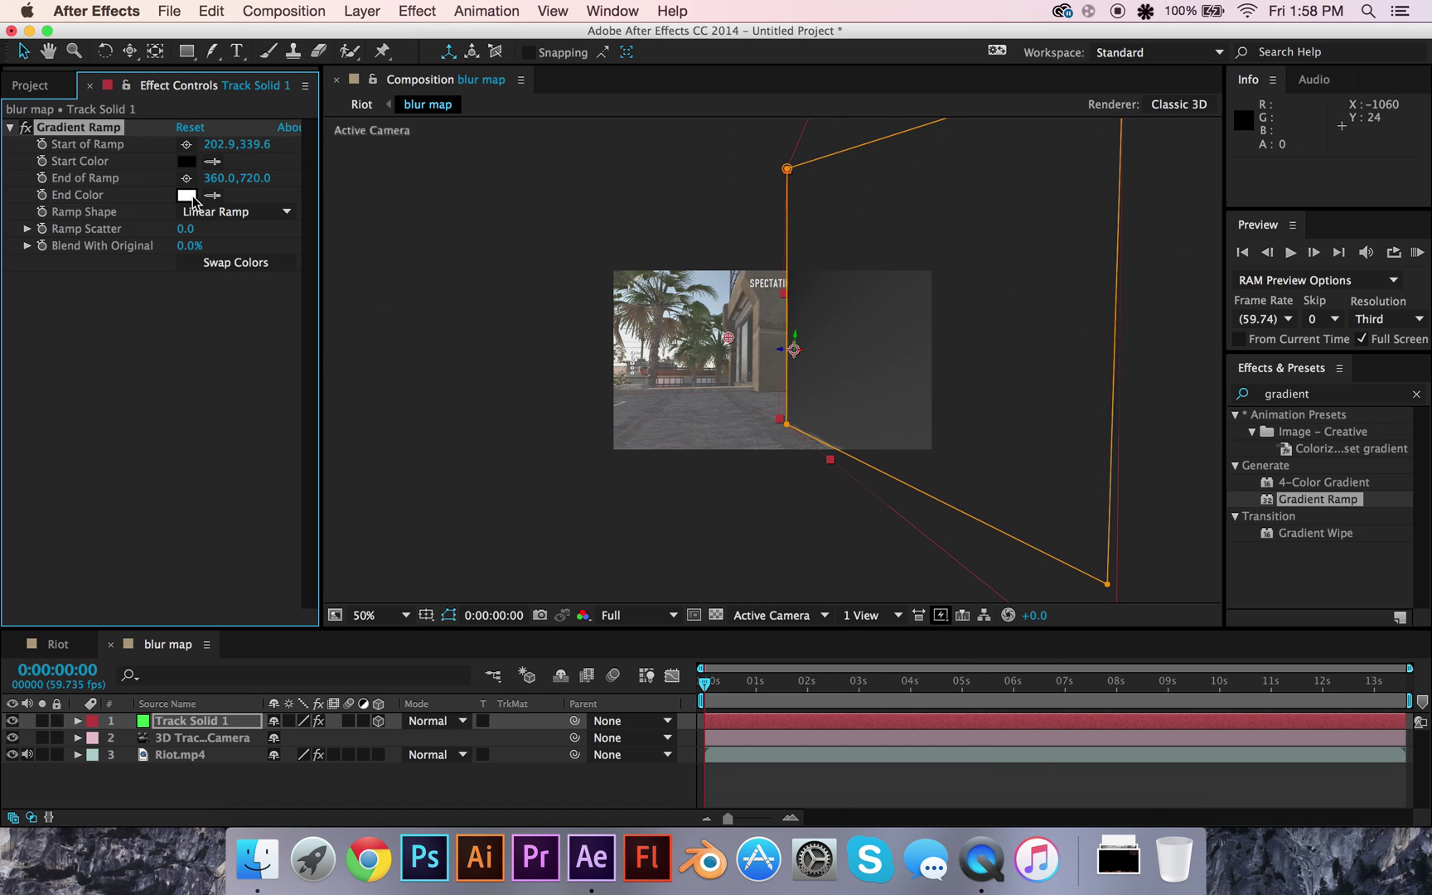
pyautogui.click(186, 178)
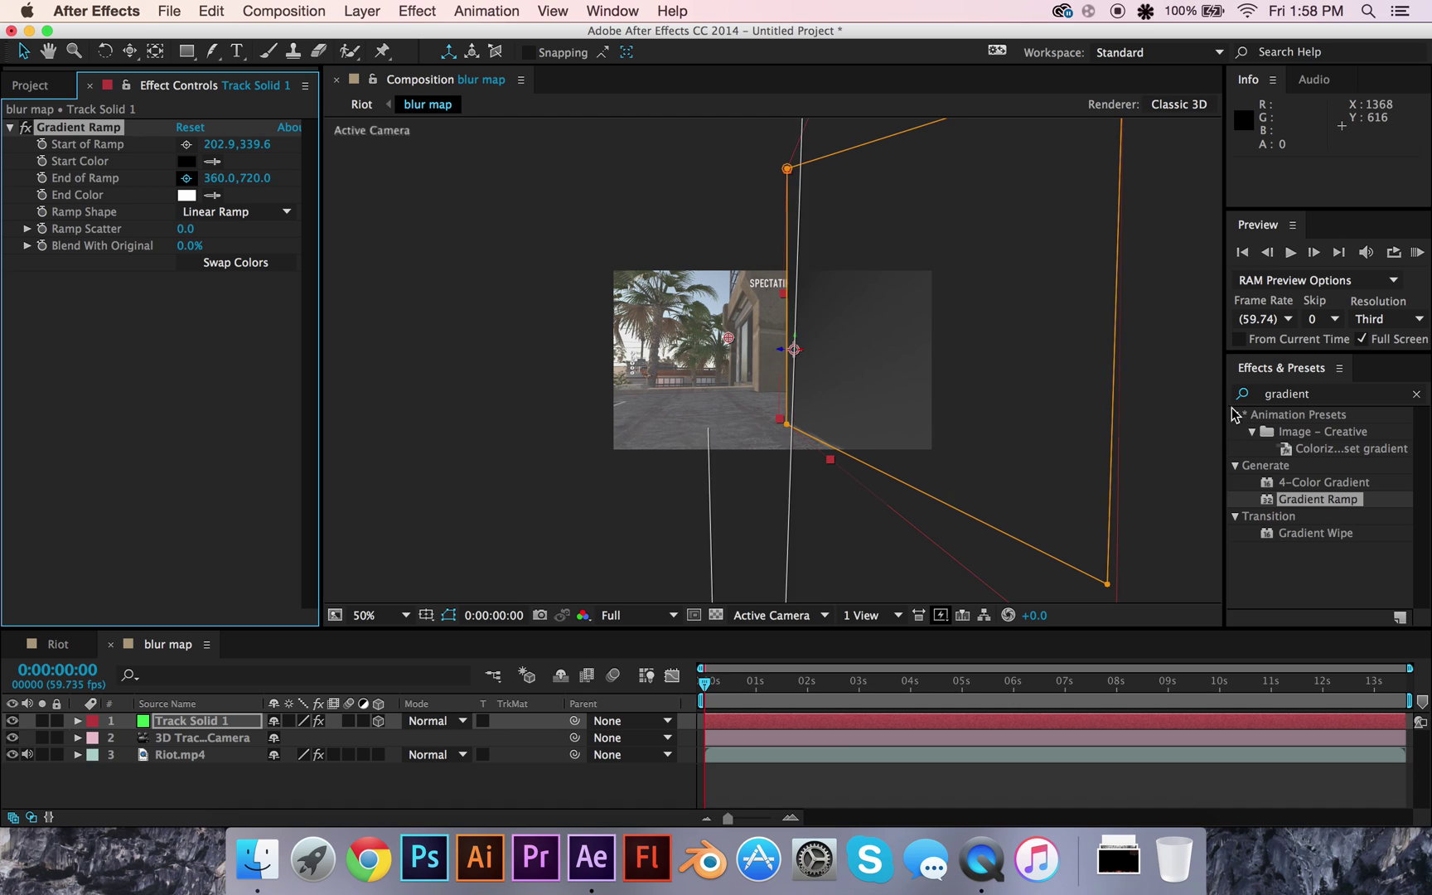
# - Place the ramp's start point at 397.5, 361.0 beyond the wall's far side and its end point at 334.2, 363.4 beside the near edge
pyautogui.click(187, 144)
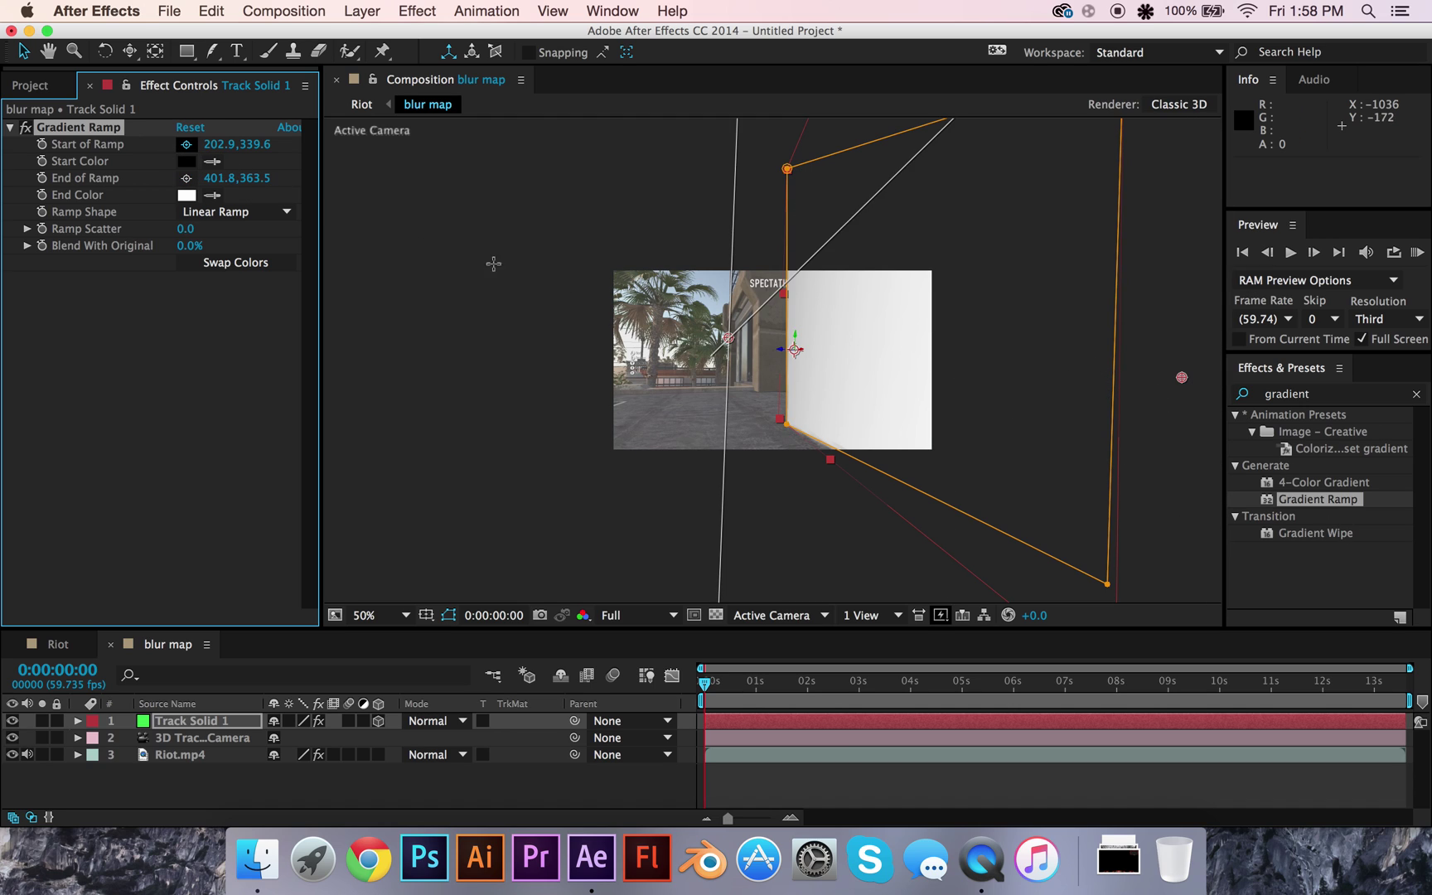
pyautogui.click(776, 353)
pyautogui.moveTo(776, 353)
pyautogui.mouseDown()
pyautogui.moveTo(811, 346)
pyautogui.moveTo(767, 348)
pyautogui.moveTo(796, 353)
pyautogui.moveTo(771, 364)
pyautogui.moveTo(1125, 387)
pyautogui.moveTo(1170, 373)
pyautogui.moveTo(1162, 390)
pyautogui.moveTo(750, 365)
pyautogui.moveTo(778, 371)
pyautogui.mouseUp()
pyautogui.moveTo(1156, 348); pyautogui.dragTo(1140, 357)
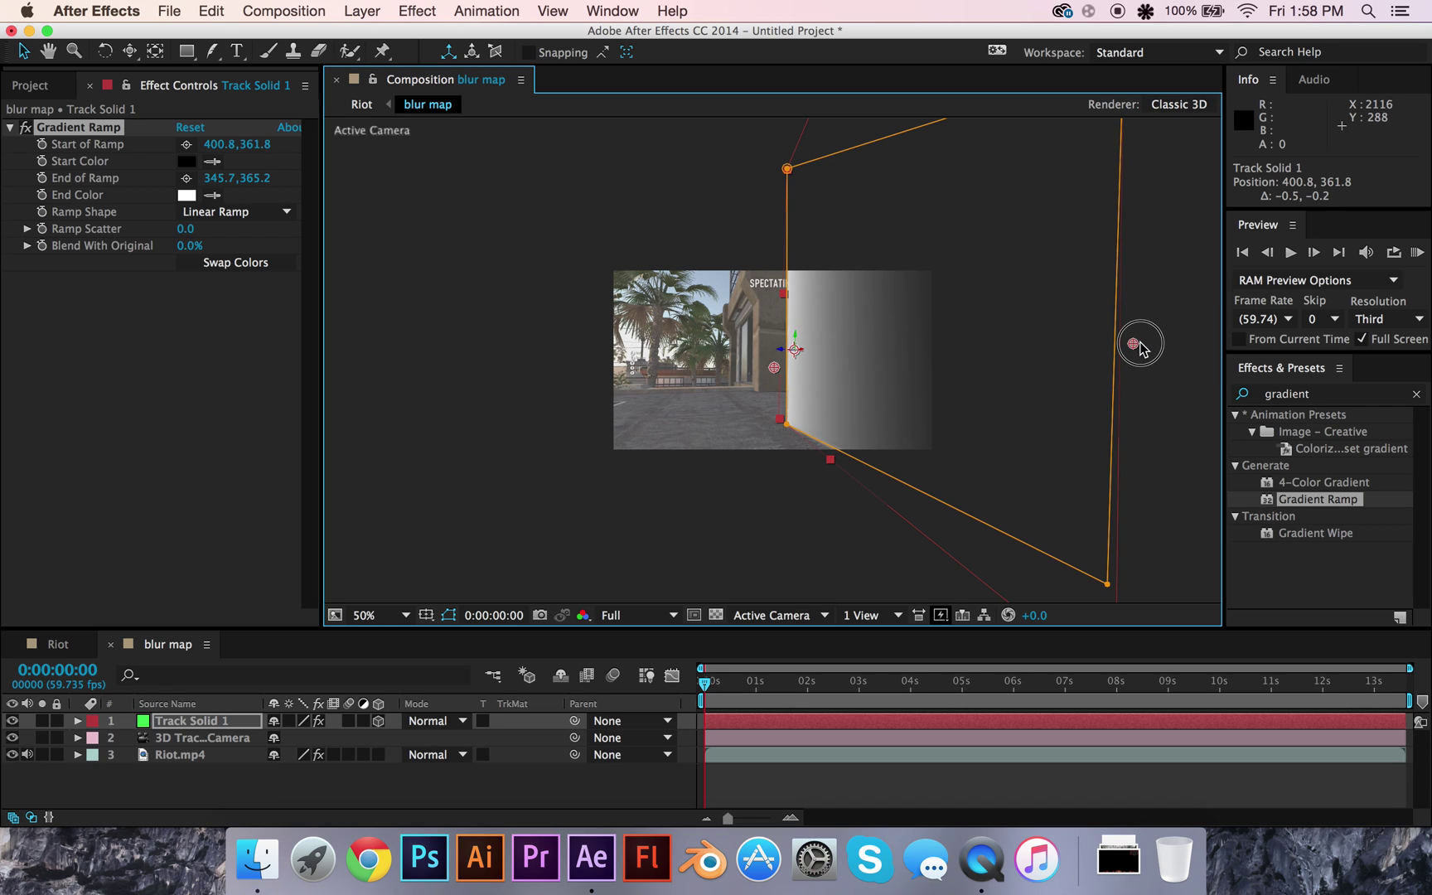
pyautogui.moveTo(1140, 340); pyautogui.dragTo(1034, 336)
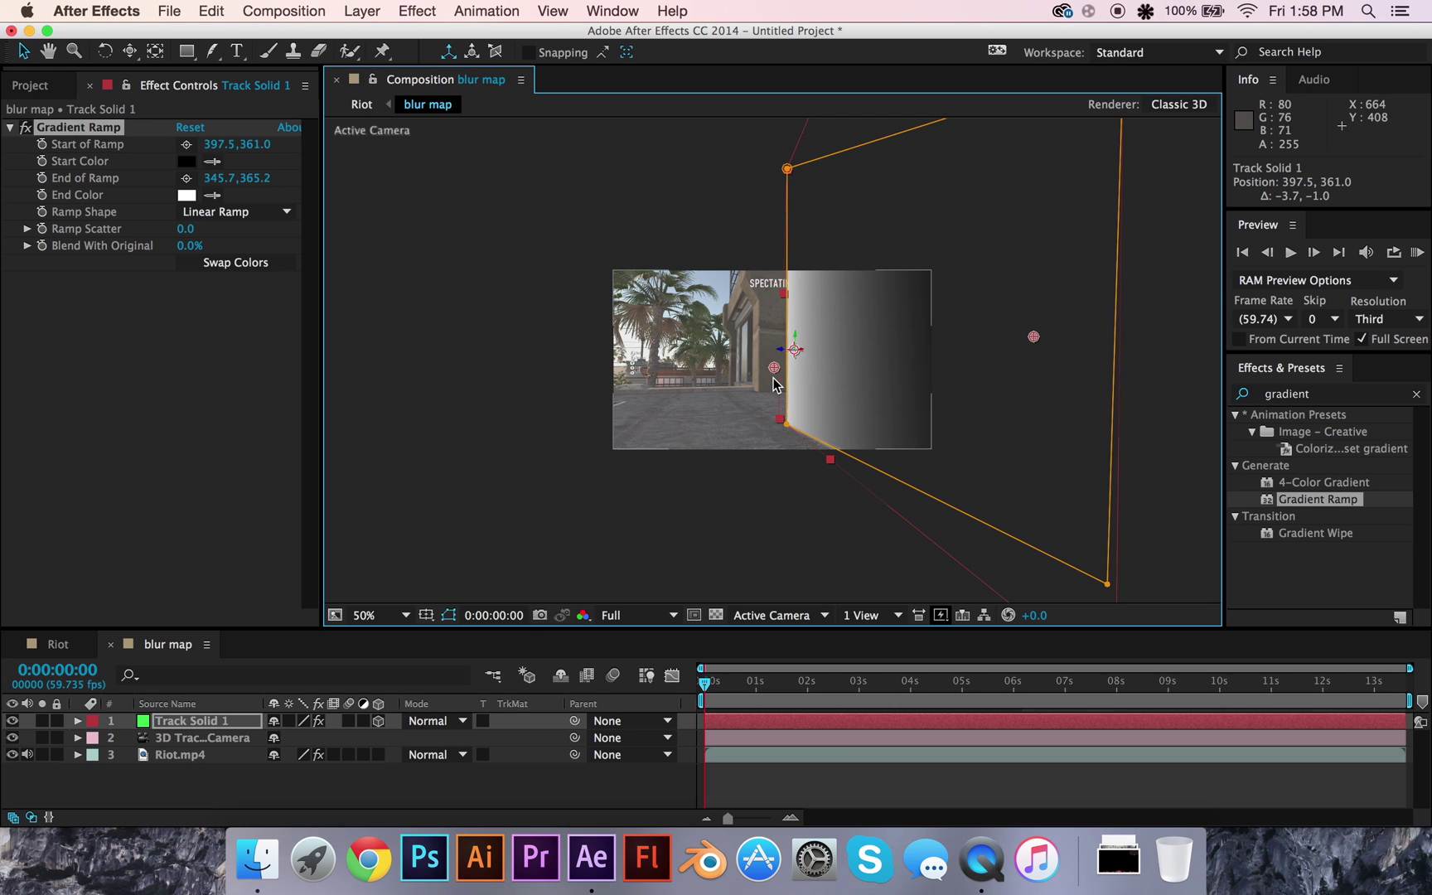
pyautogui.moveTo(768, 370); pyautogui.dragTo(760, 364)
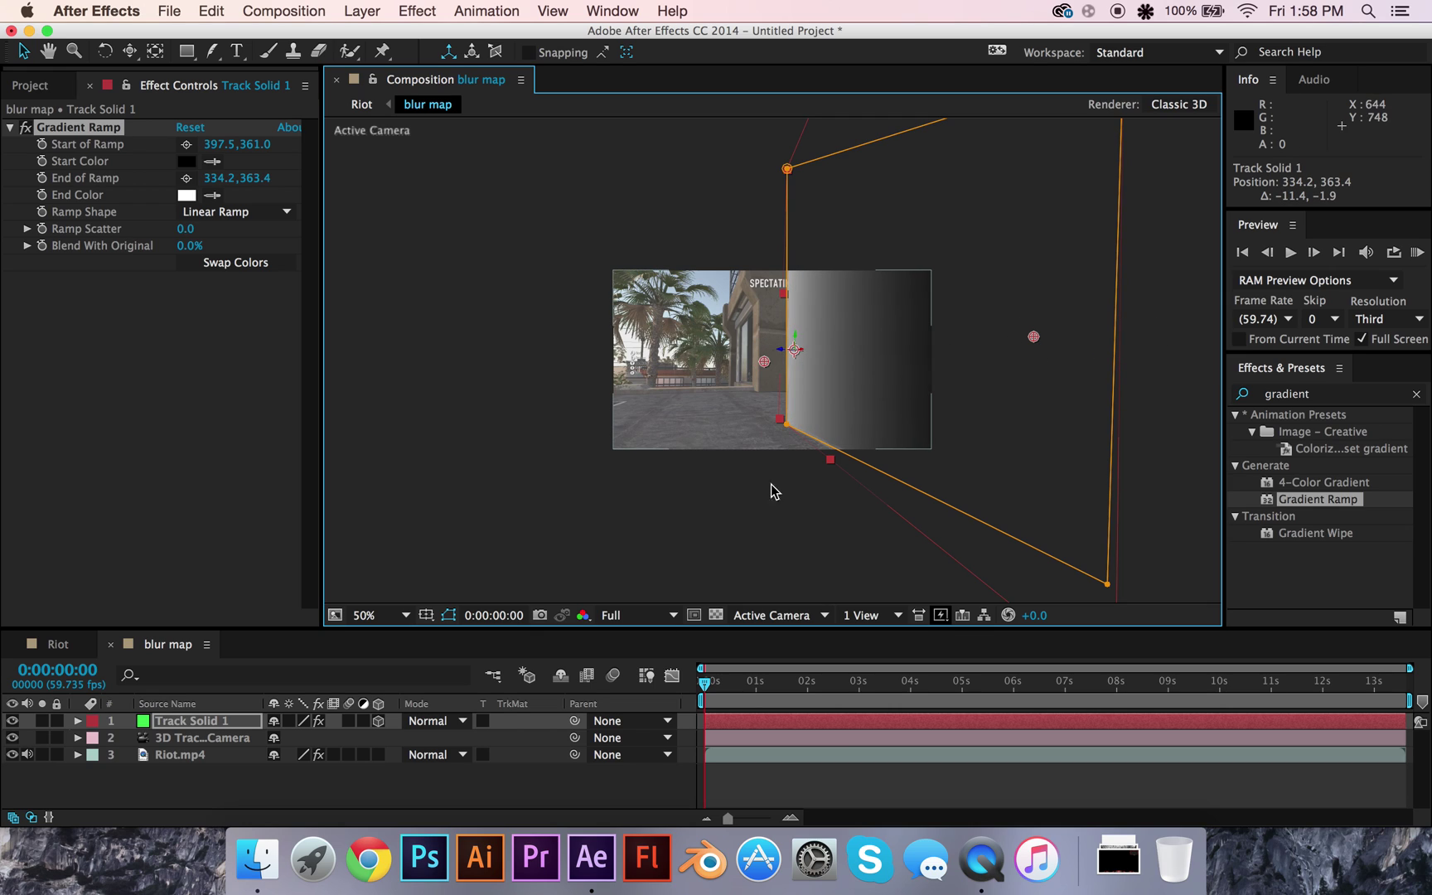
# - Check the gradient over the opening frames and bring the ramp's start point closer to the wall at 394.7, 361.5
pyautogui.click(707, 688)
pyautogui.moveTo(707, 688); pyautogui.dragTo(649, 678)
pyautogui.moveTo(1035, 340); pyautogui.dragTo(977, 346)
pyautogui.moveTo(706, 685)
pyautogui.mouseDown()
pyautogui.moveTo(783, 683)
pyautogui.moveTo(706, 683)
pyautogui.mouseUp()
# - Open the Riot composition at its first frame and show the Camera Lens Blur settings of the Riot.mp4 layer
pyautogui.click(48, 645)
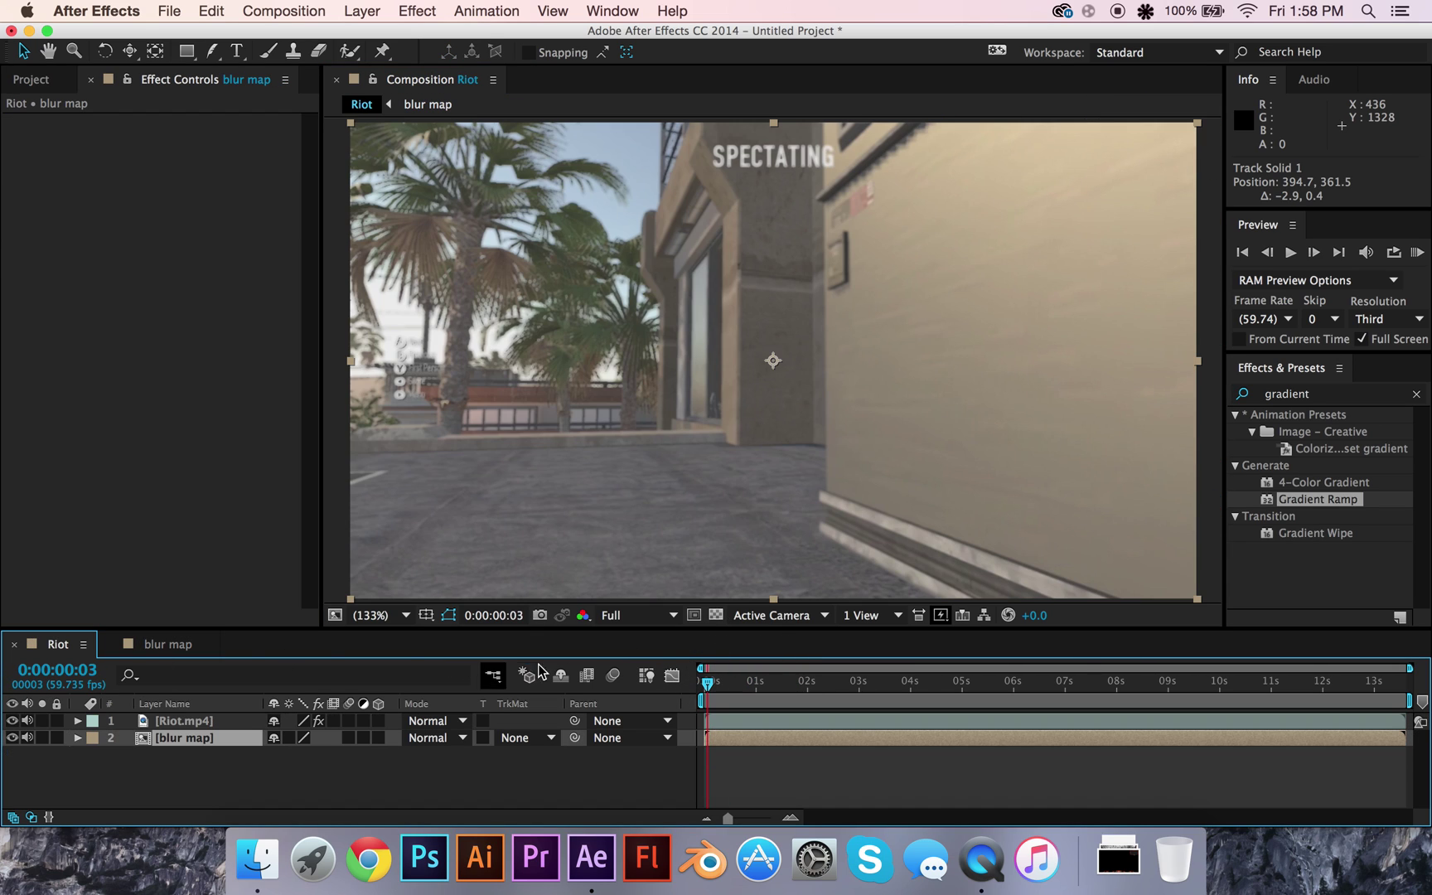
pyautogui.moveTo(722, 699); pyautogui.dragTo(648, 694)
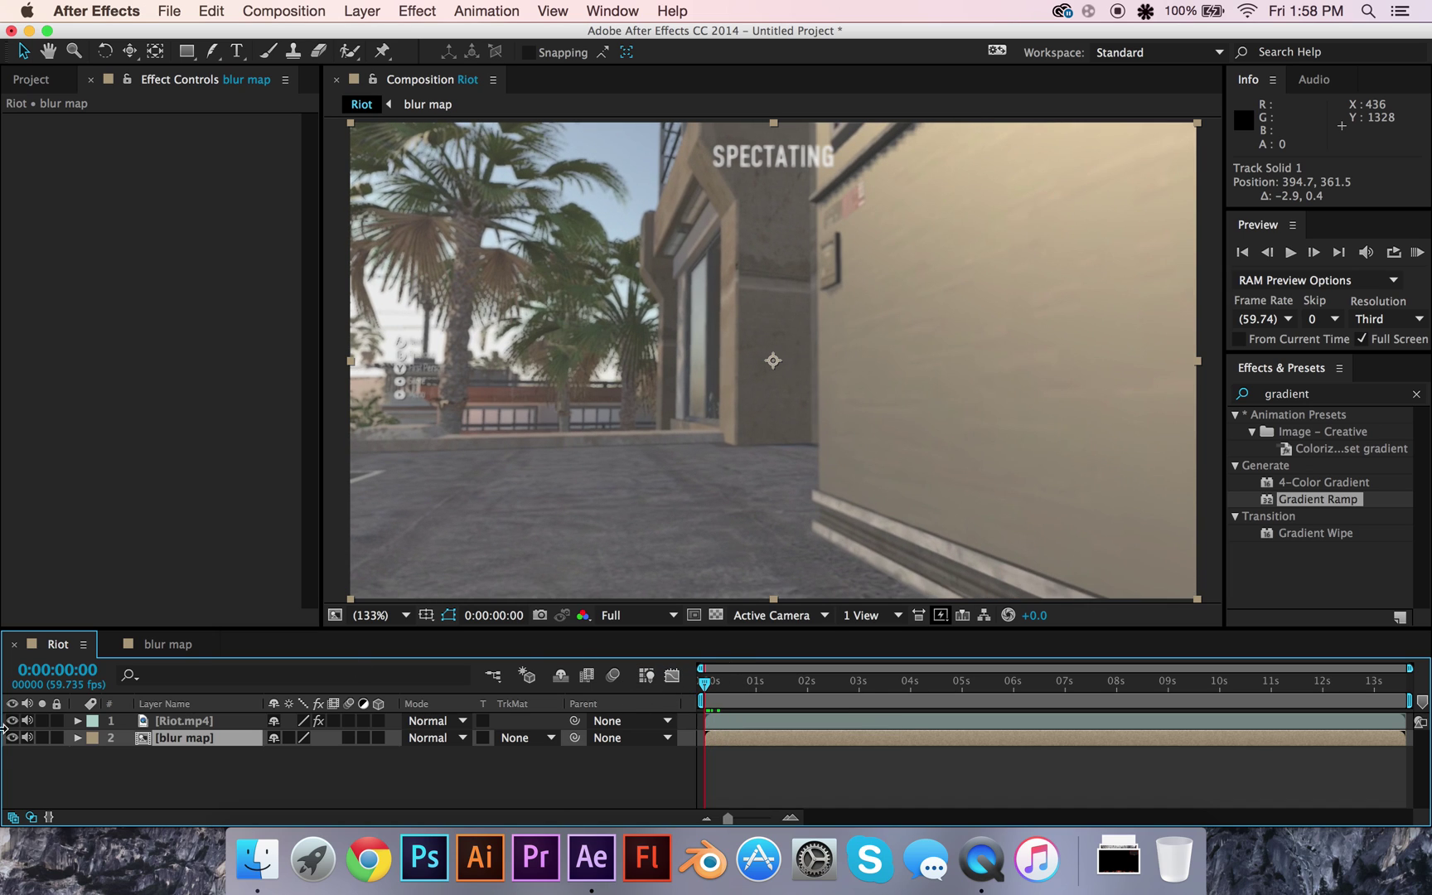
pyautogui.click(164, 720)
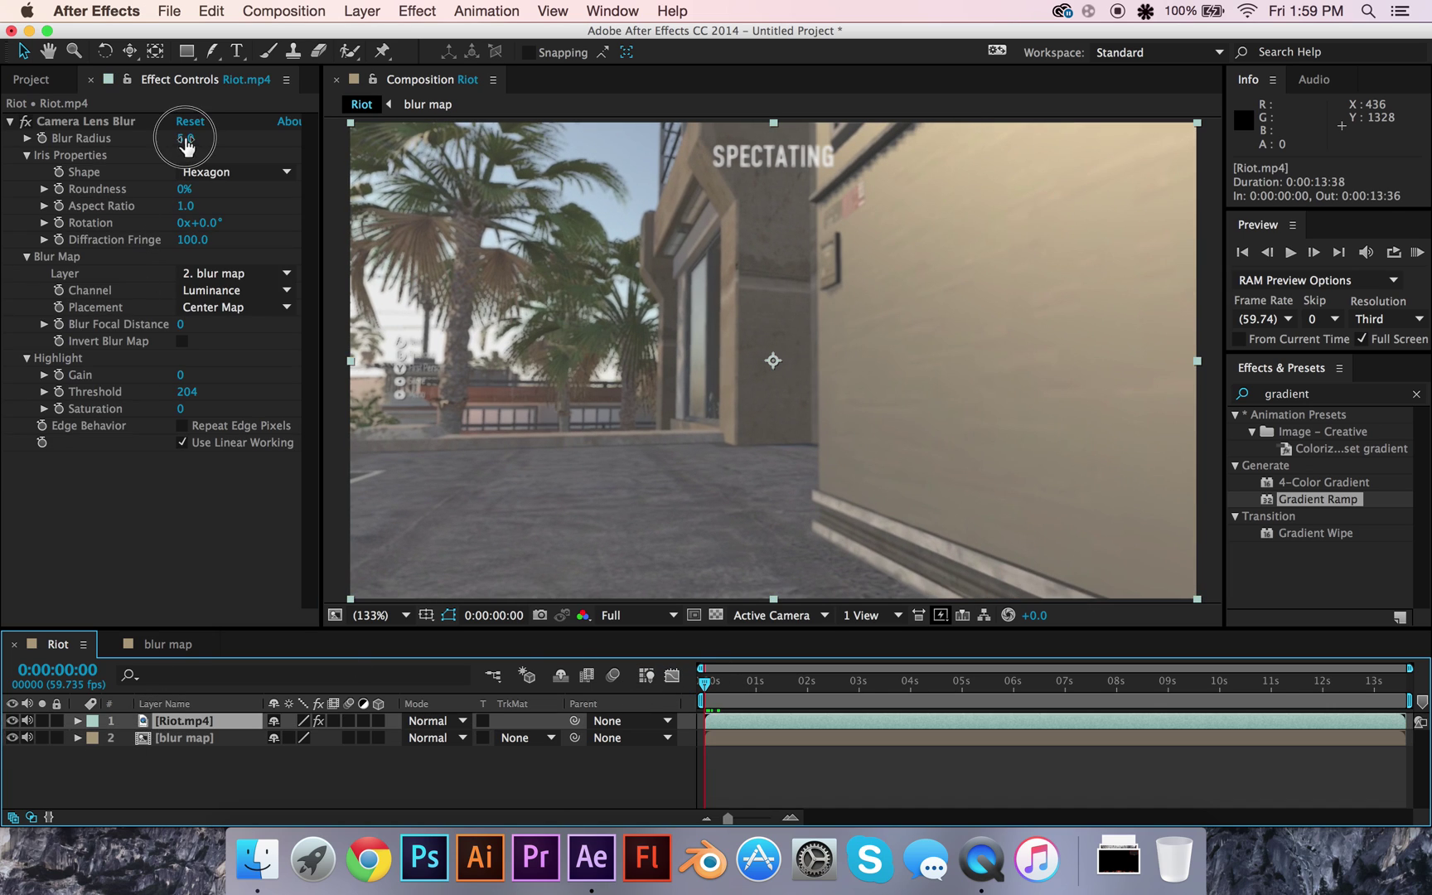
# - Try Camera Lens Blur radii of 0 and 42 on Riot.mp4 and check the blur at the start of the clip
pyautogui.moveTo(186, 143)
pyautogui.mouseDown()
pyautogui.moveTo(368, 145)
pyautogui.moveTo(208, 153)
pyautogui.moveTo(280, 160)
pyautogui.moveTo(179, 150)
pyautogui.mouseUp()
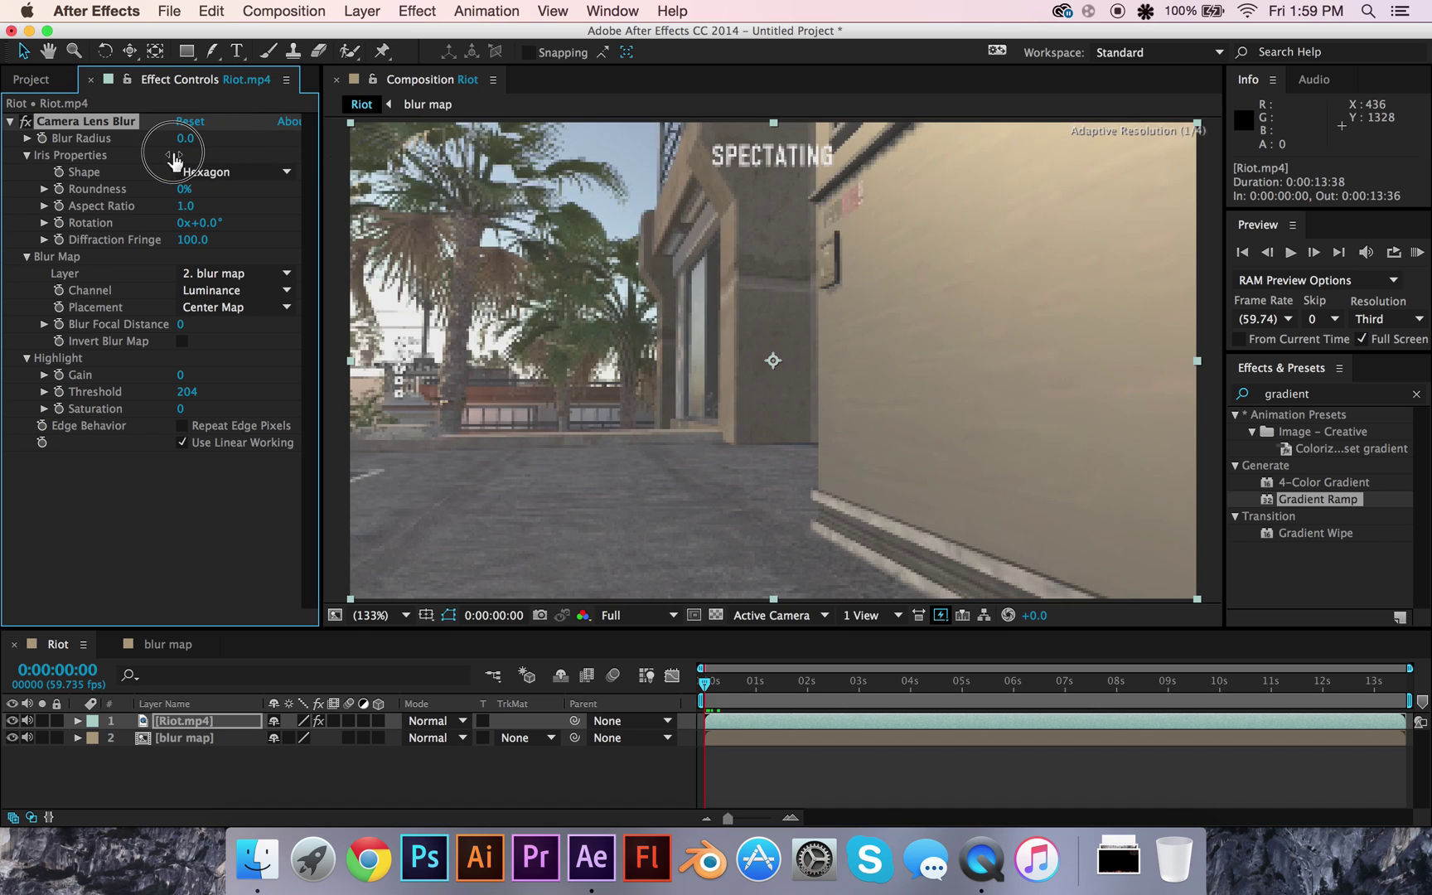
pyautogui.click(199, 290)
pyautogui.click(208, 290)
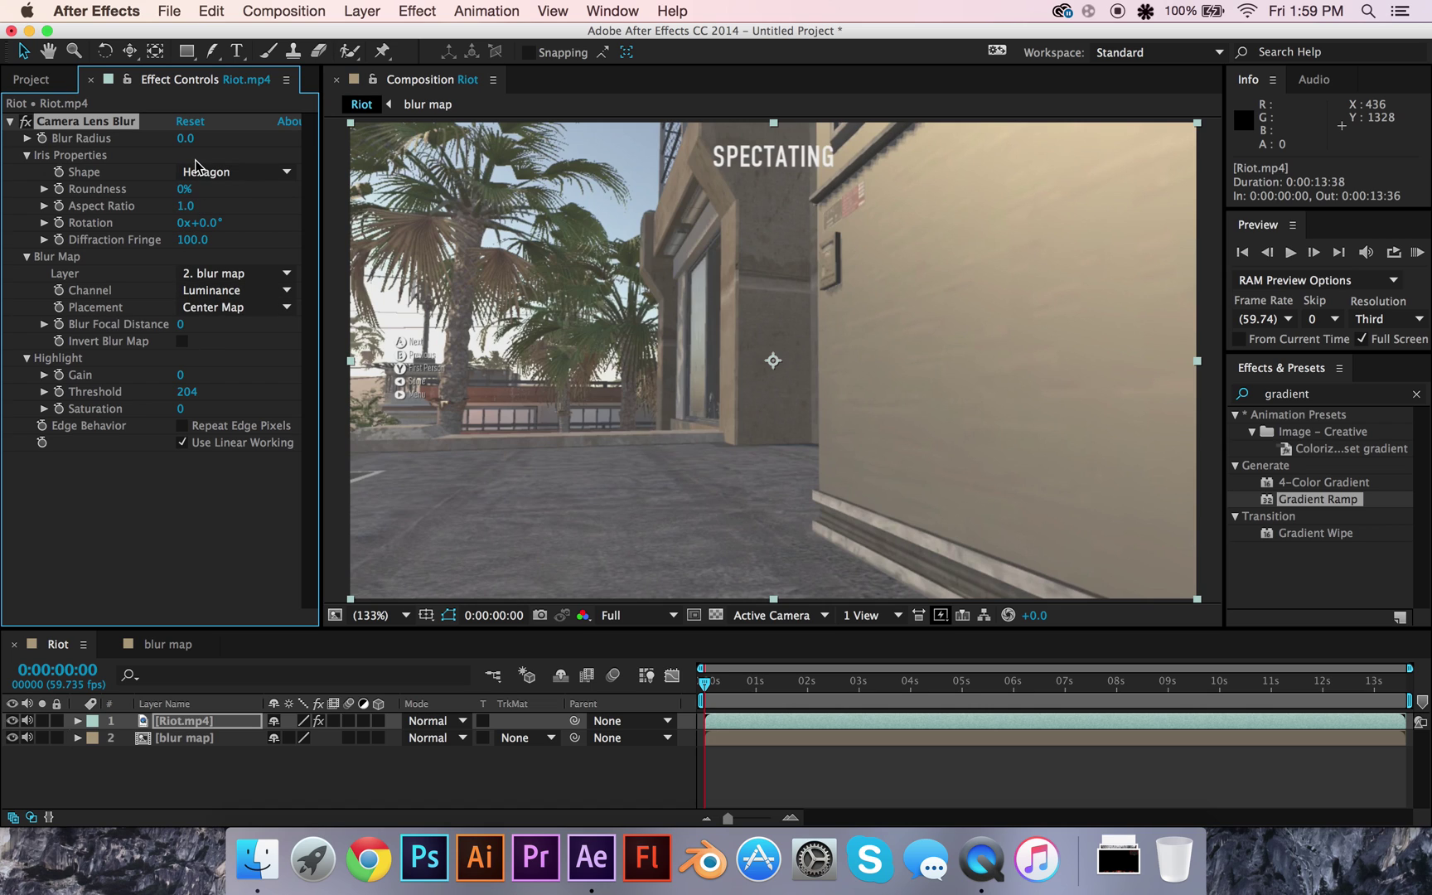
pyautogui.moveTo(181, 142); pyautogui.dragTo(245, 168)
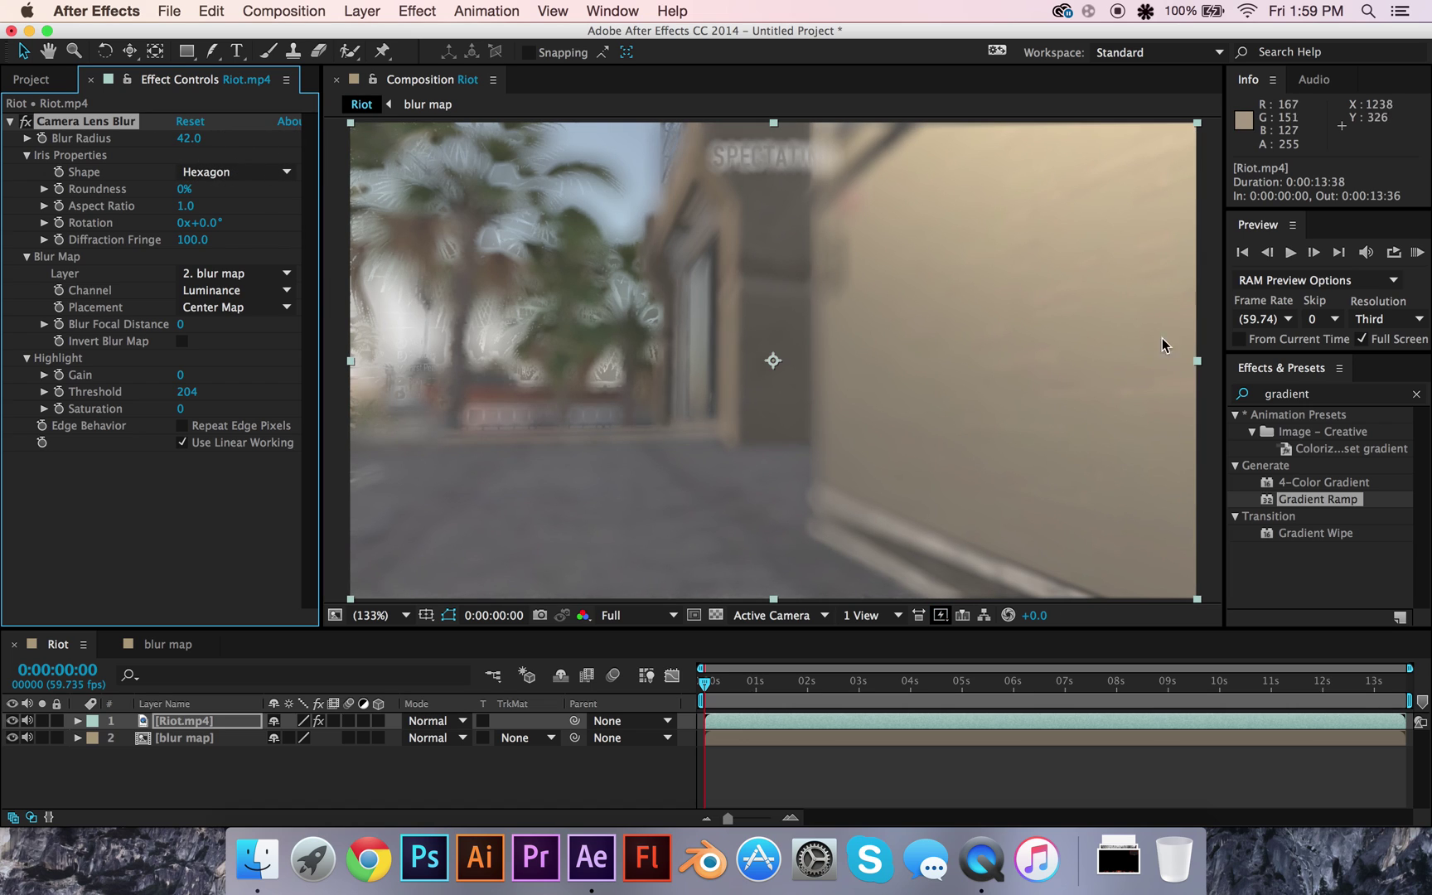
pyautogui.moveTo(705, 682); pyautogui.dragTo(613, 675)
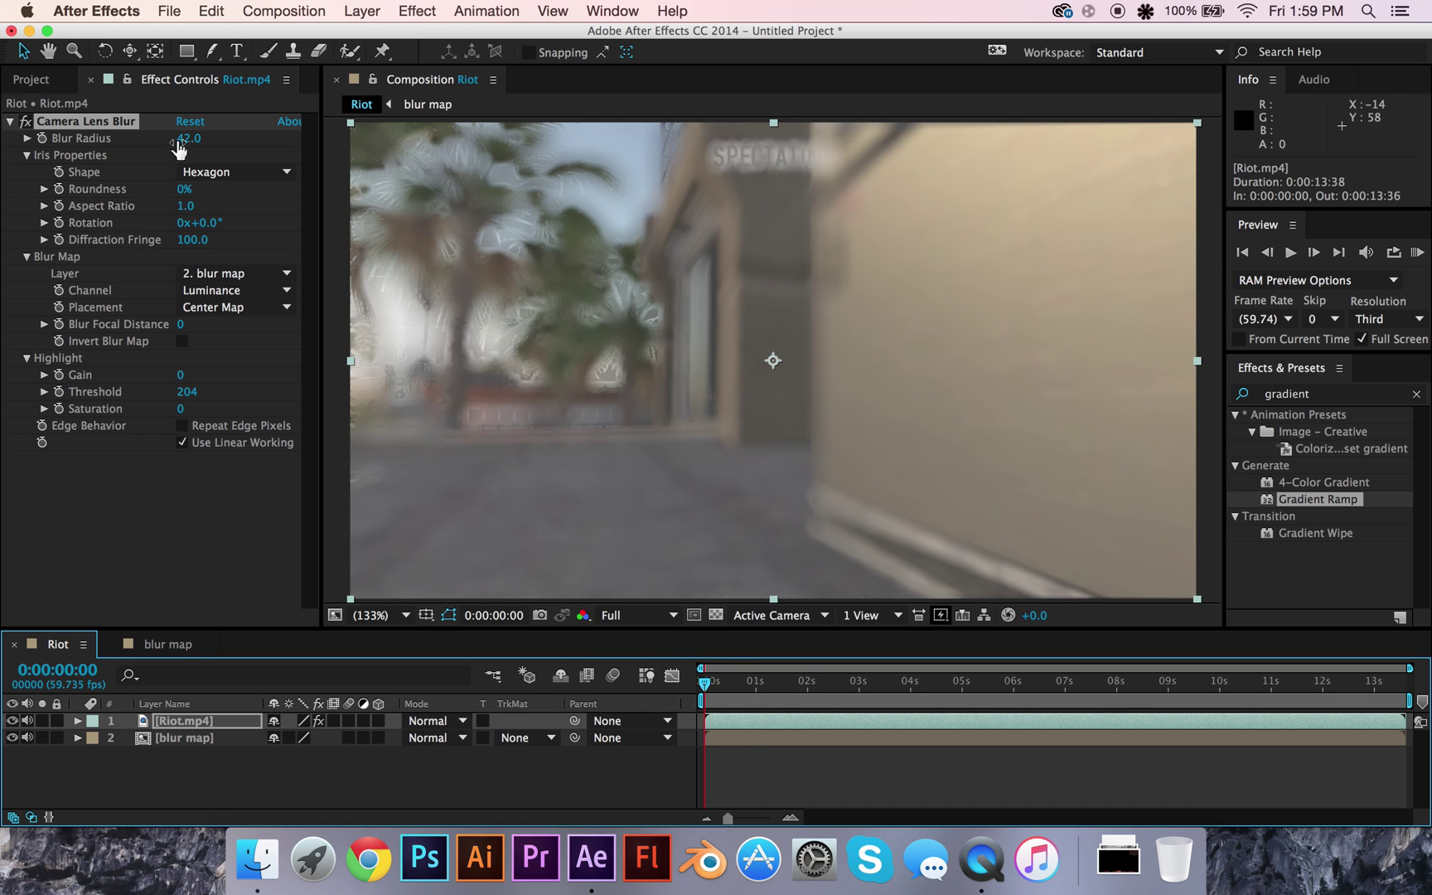
# - Set the Camera Lens Blur radius on Riot.mp4 to 6 and check the opening frames
pyautogui.moveTo(178, 149)
pyautogui.mouseDown()
pyautogui.moveTo(122, 137)
pyautogui.moveTo(196, 160)
pyautogui.mouseUp()
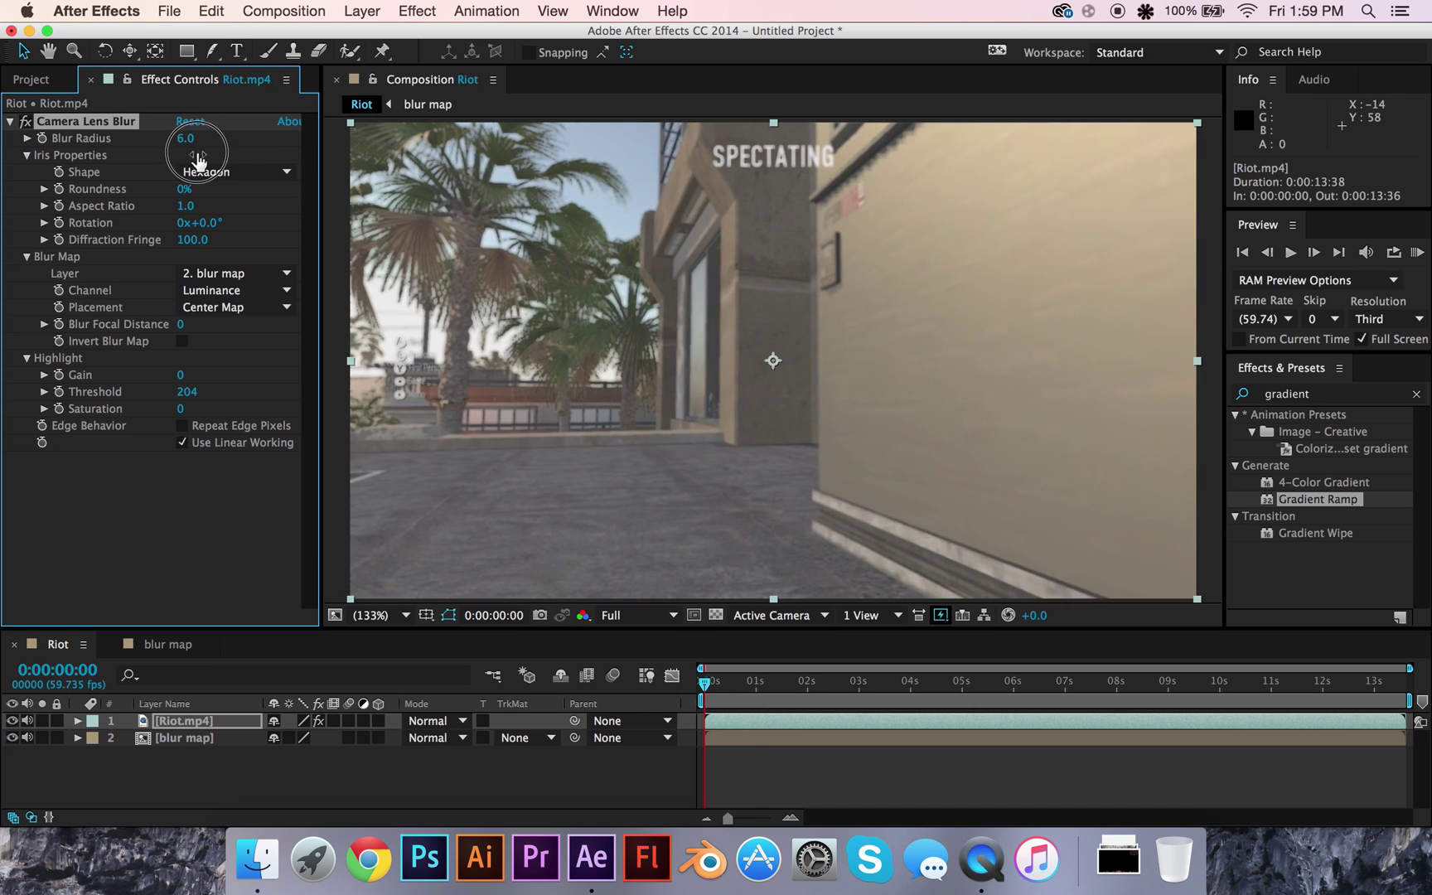
pyautogui.click(213, 737)
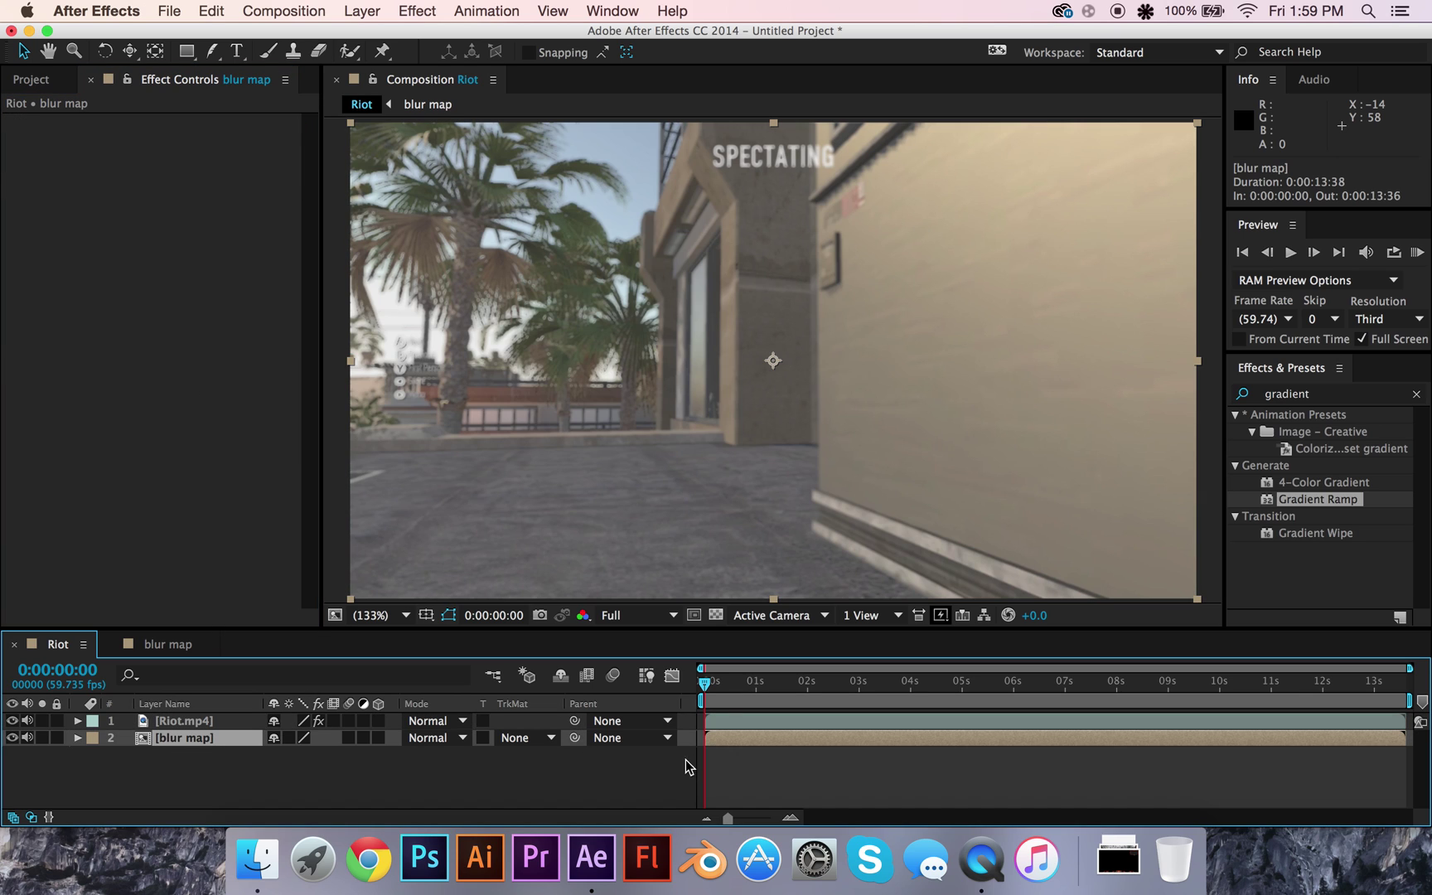
pyautogui.moveTo(723, 693); pyautogui.dragTo(371, 752)
# - Return to the blur map composition, go to 0:00:00:38 and fit the whole frame in the viewer
pyautogui.click(168, 645)
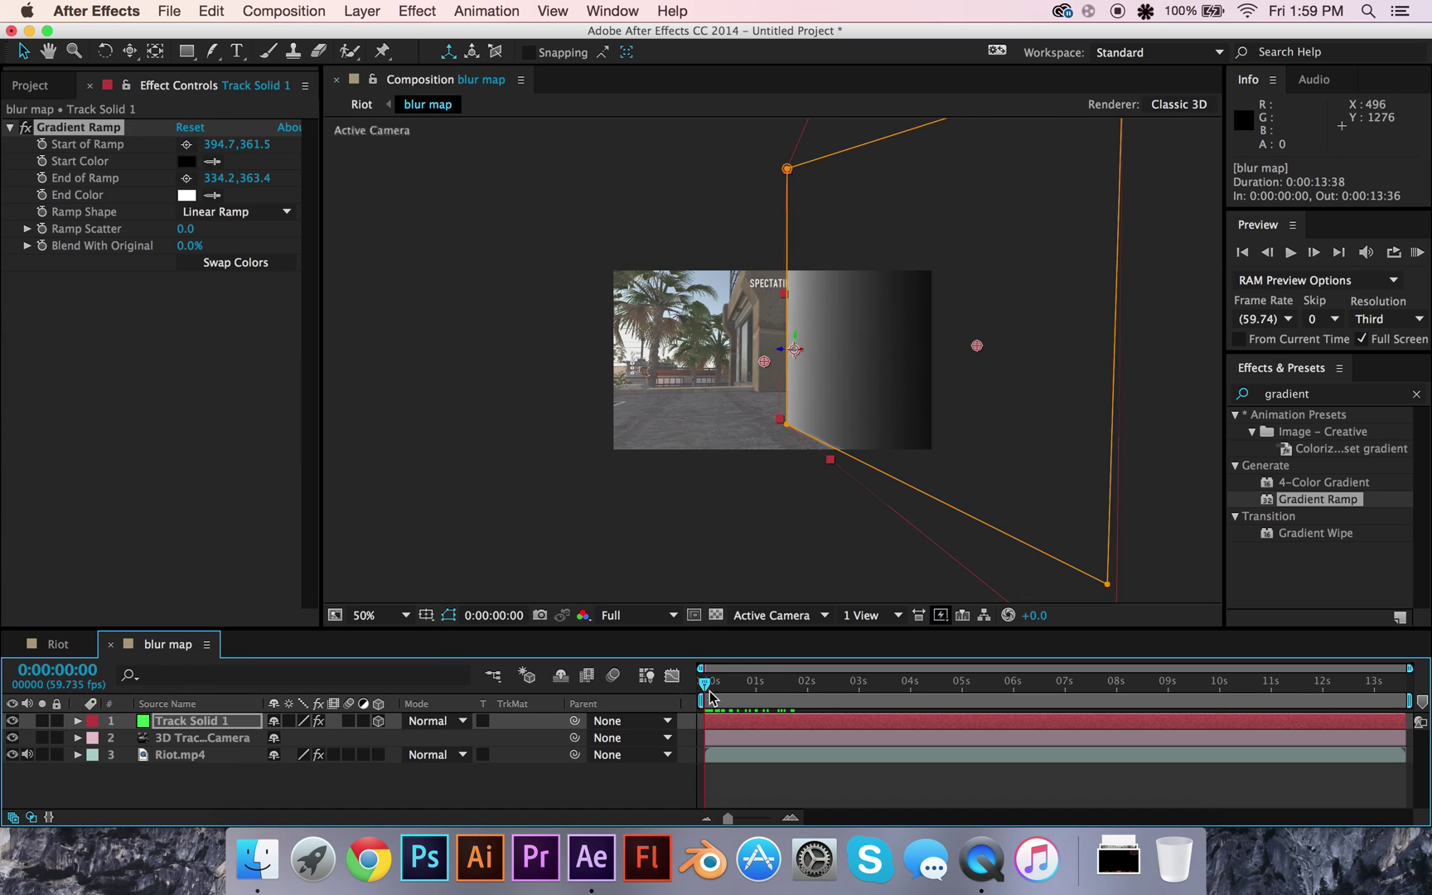
pyautogui.moveTo(708, 699); pyautogui.dragTo(737, 696)
pyautogui.click(381, 615)
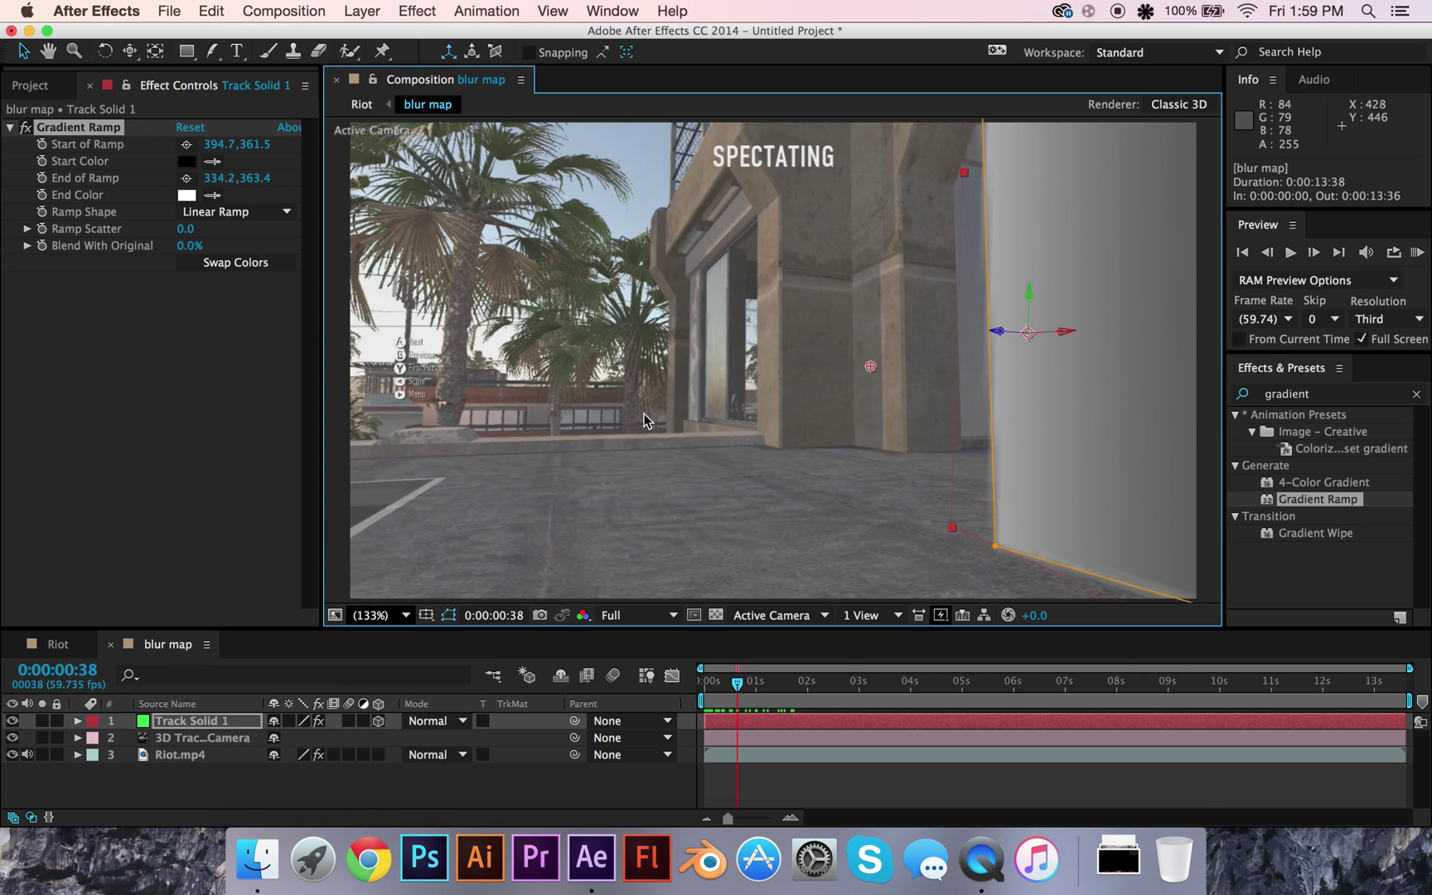
# - Display the 3D Camera Tracker points of the Riot.mp4 layer and go to 0:00:01:14
pyautogui.click(394, 516)
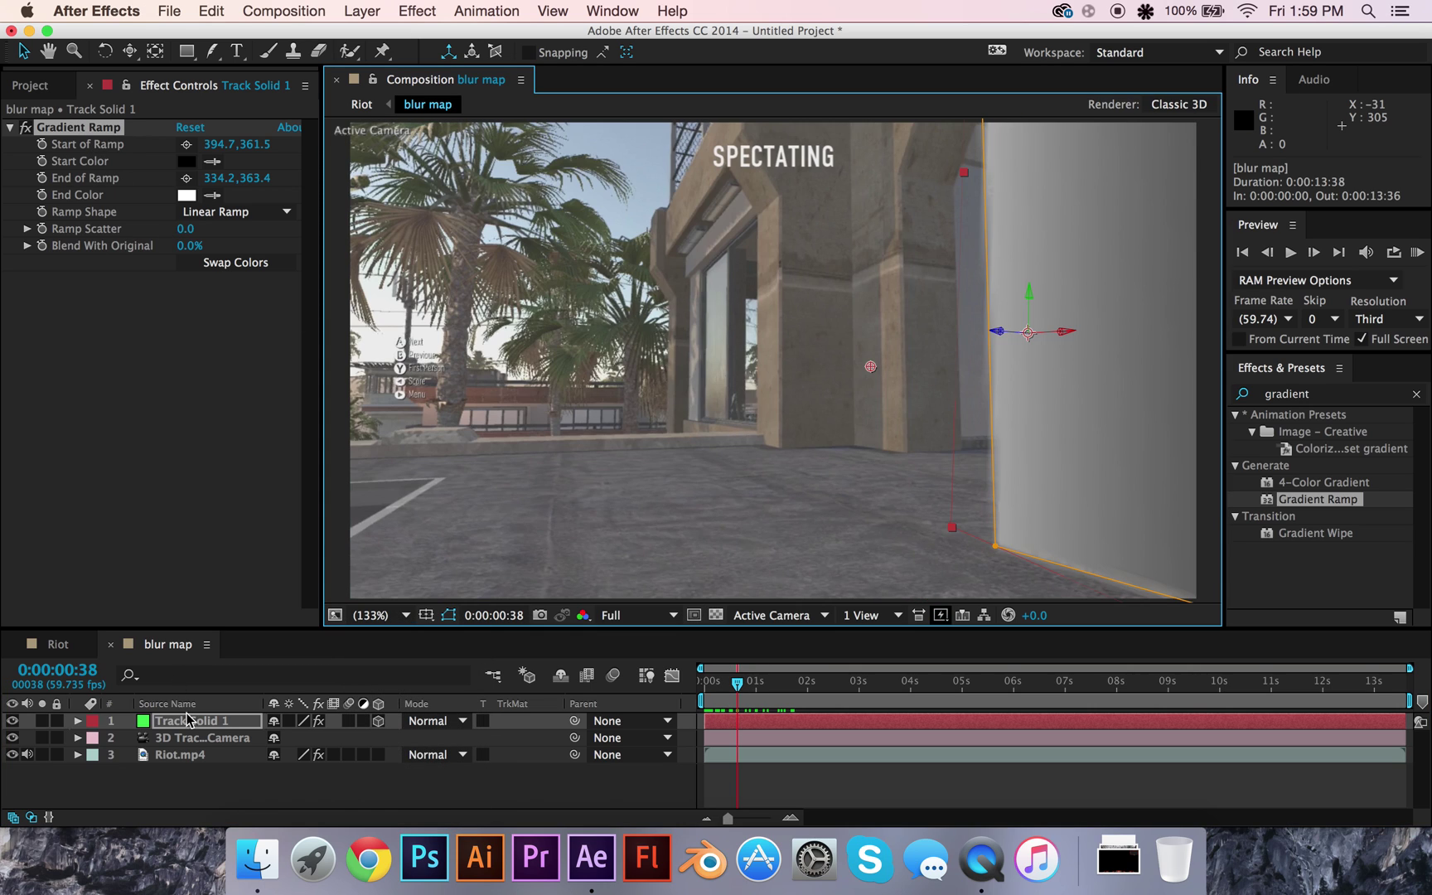
pyautogui.click(199, 739)
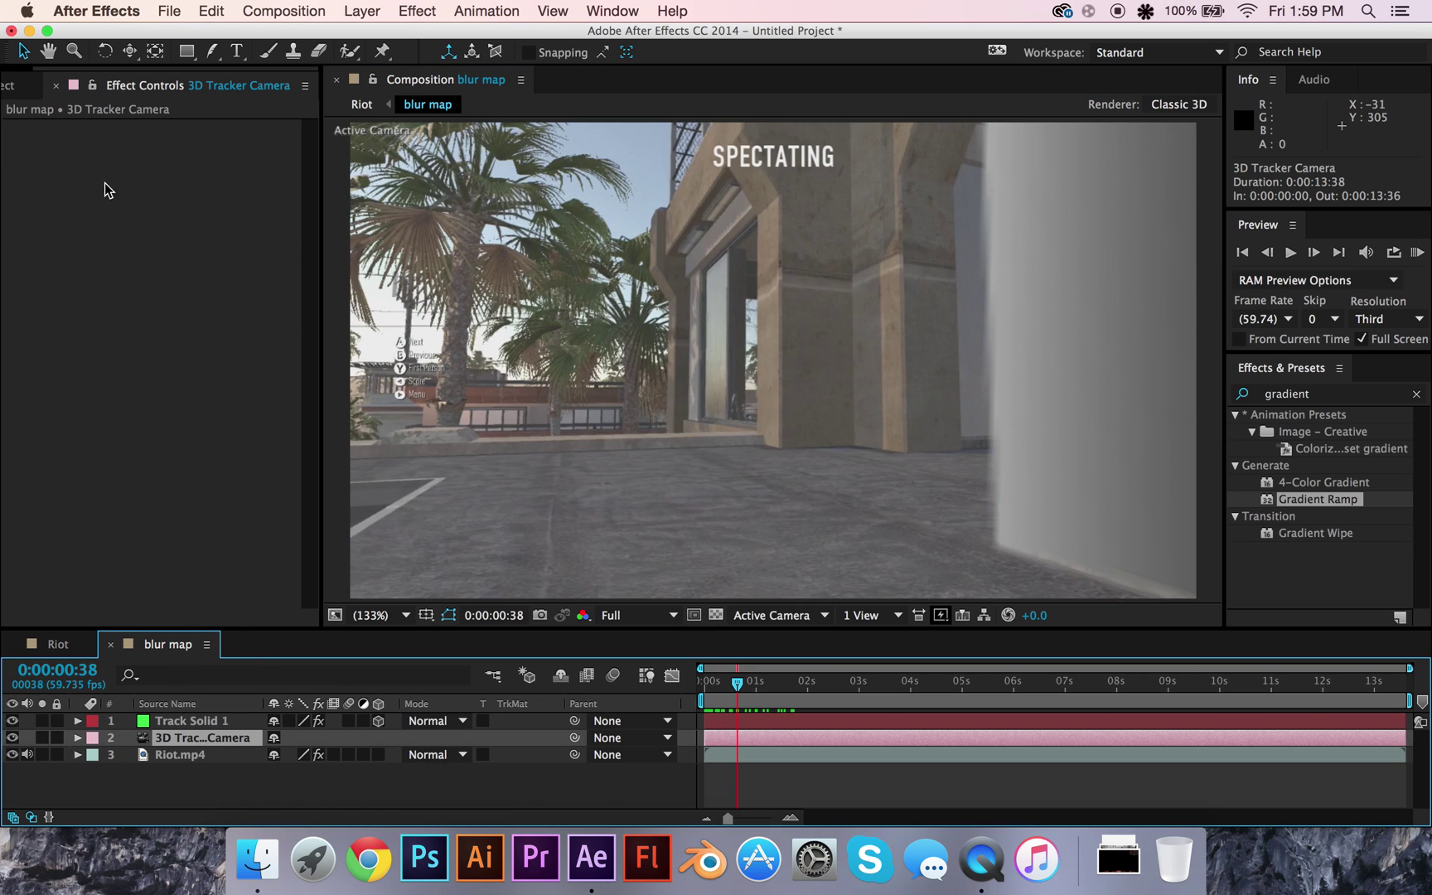
pyautogui.click(25, 86)
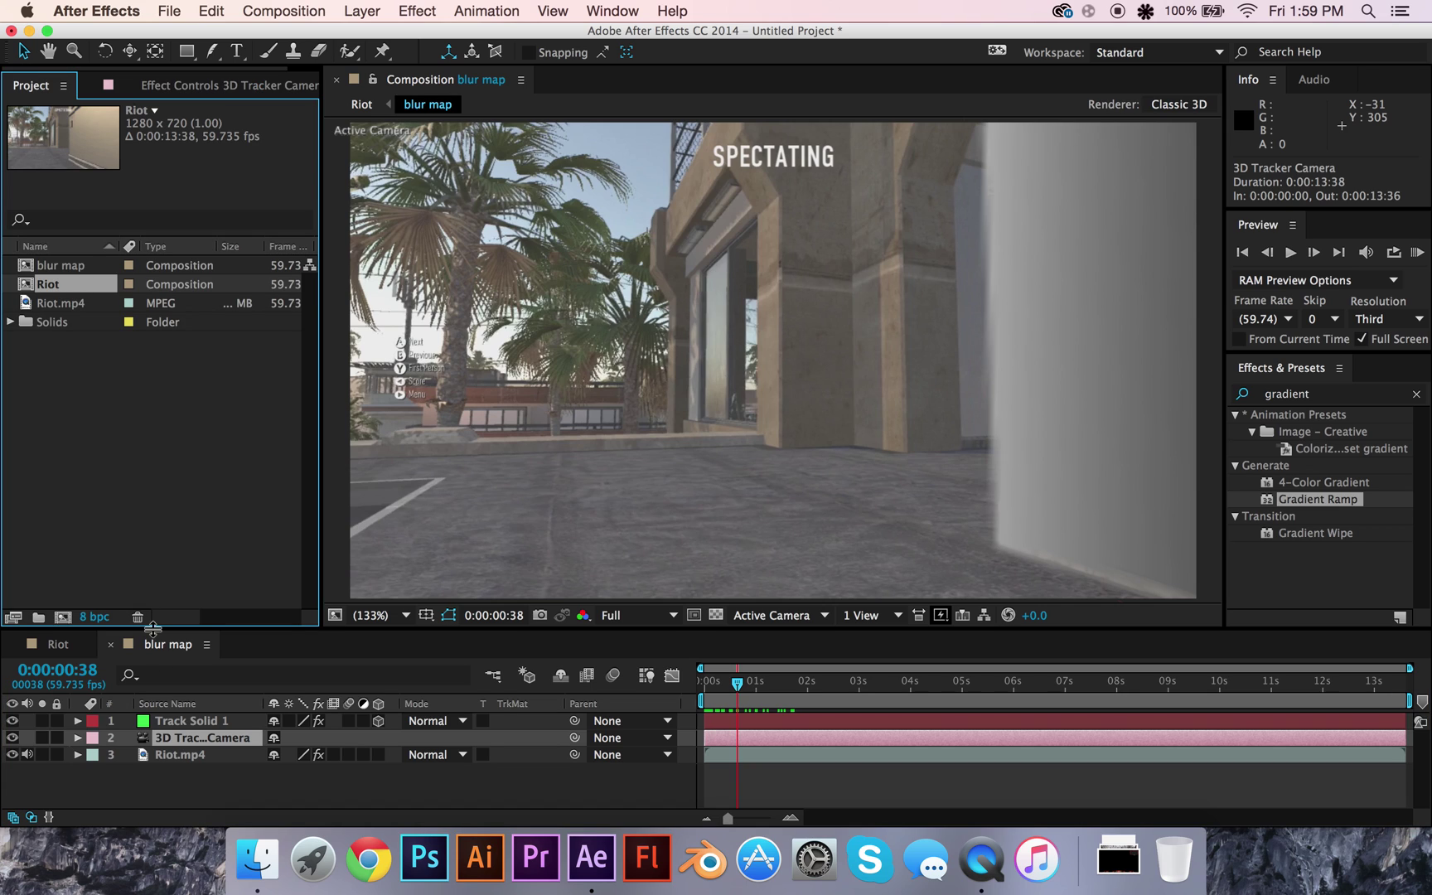
pyautogui.press('super+Down')
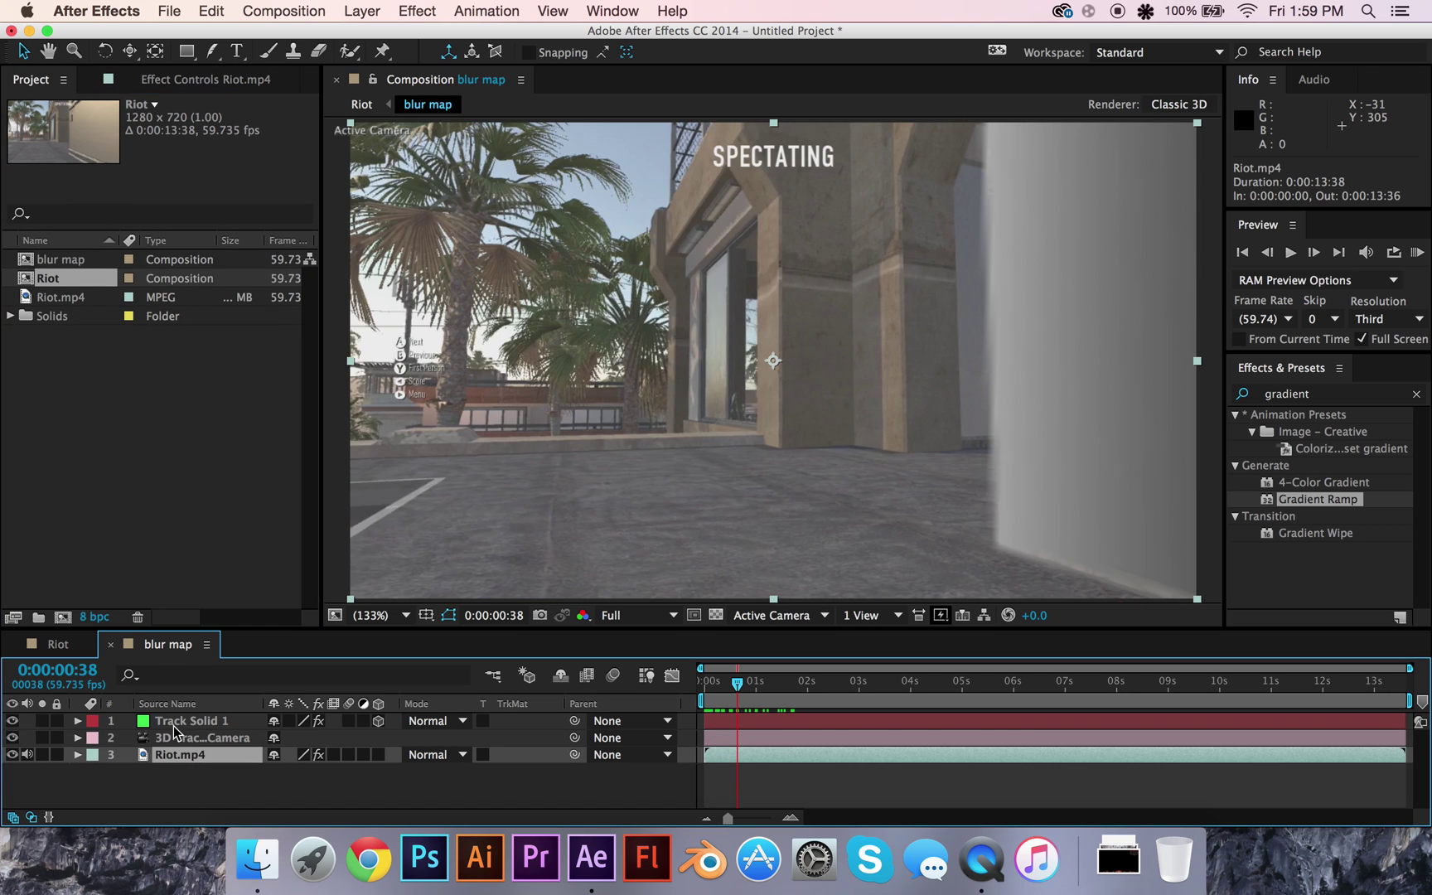
pyautogui.click(152, 83)
pyautogui.click(91, 121)
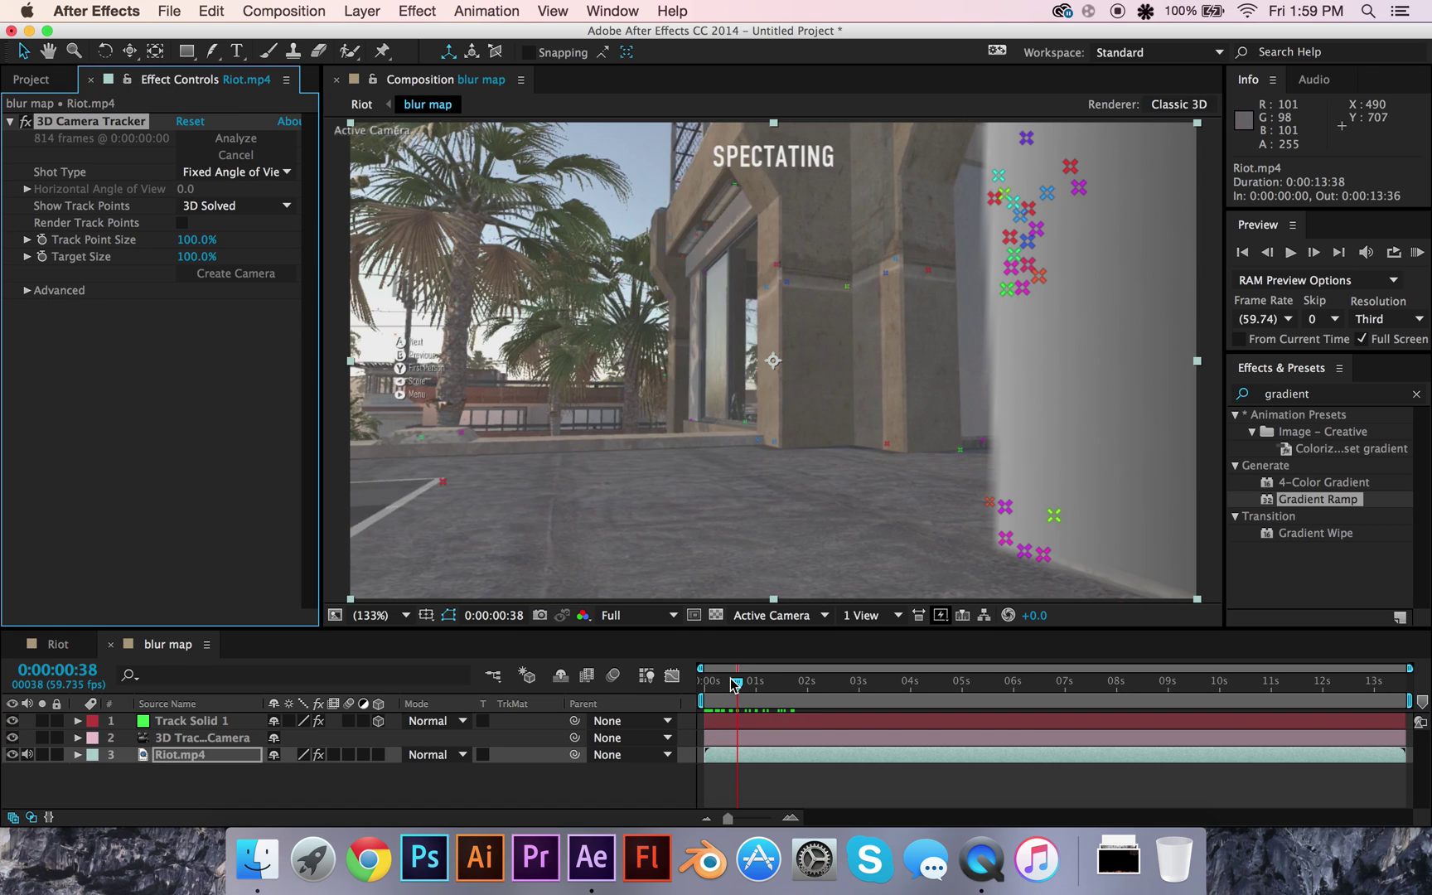
pyautogui.moveTo(736, 684); pyautogui.dragTo(767, 683)
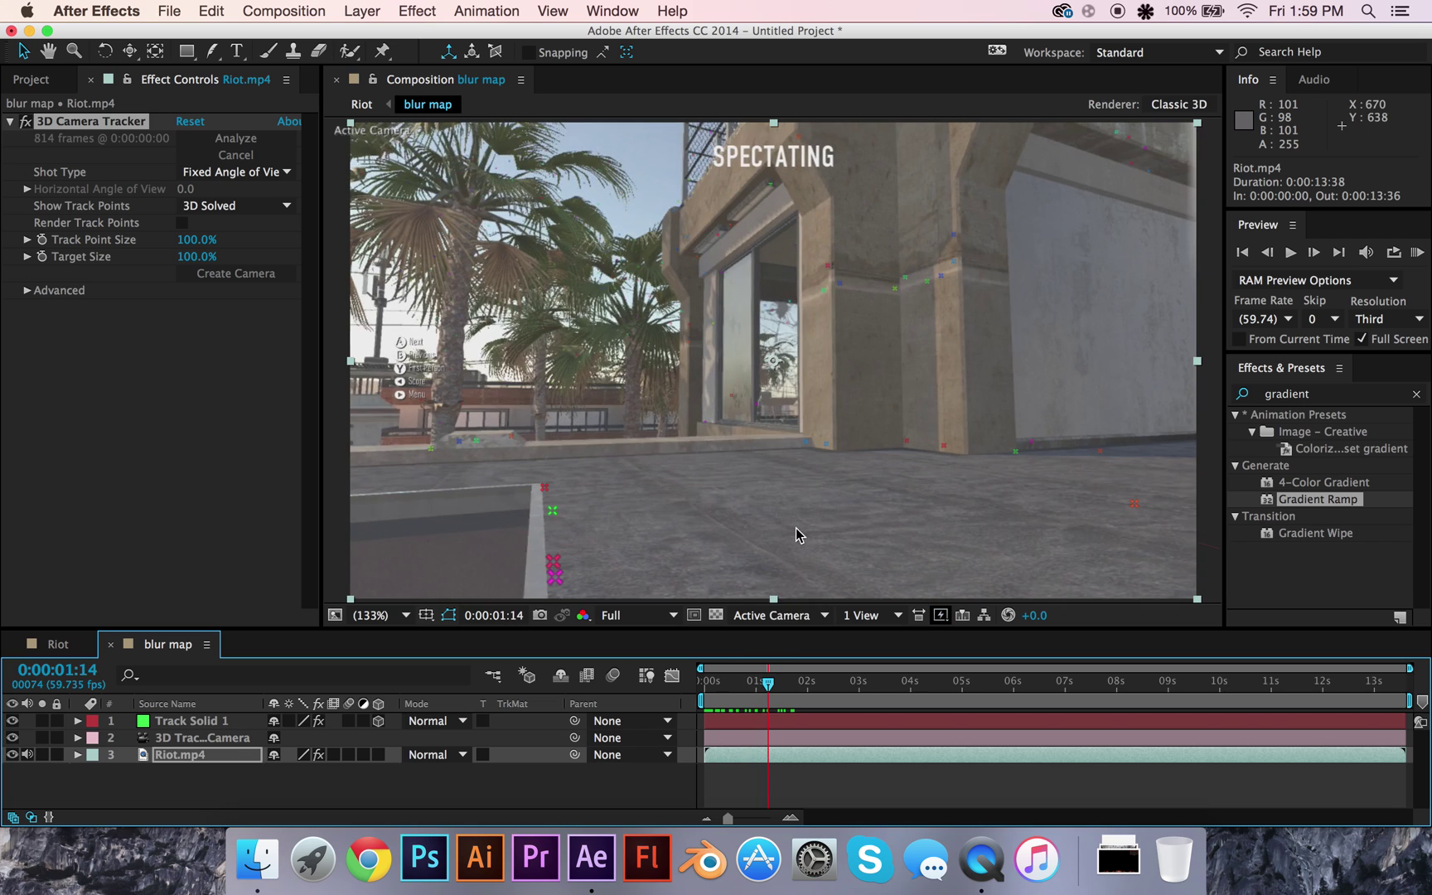
# - Create a track solid lying flat on the ground from three ground track points in the blur map composition
pyautogui.doubleClick(646, 531)
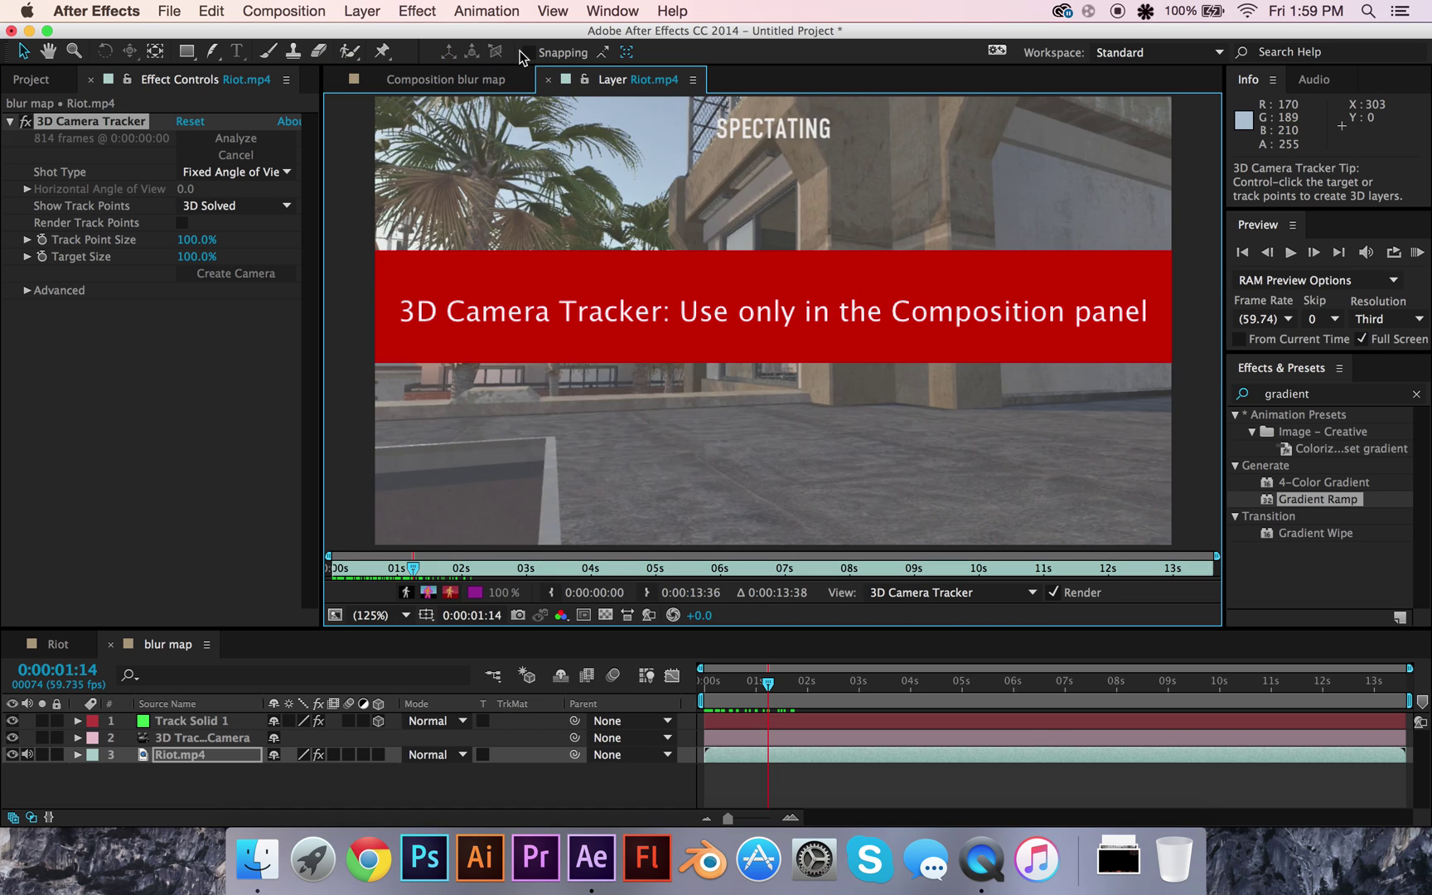
pyautogui.click(547, 81)
pyautogui.rightClick(644, 507)
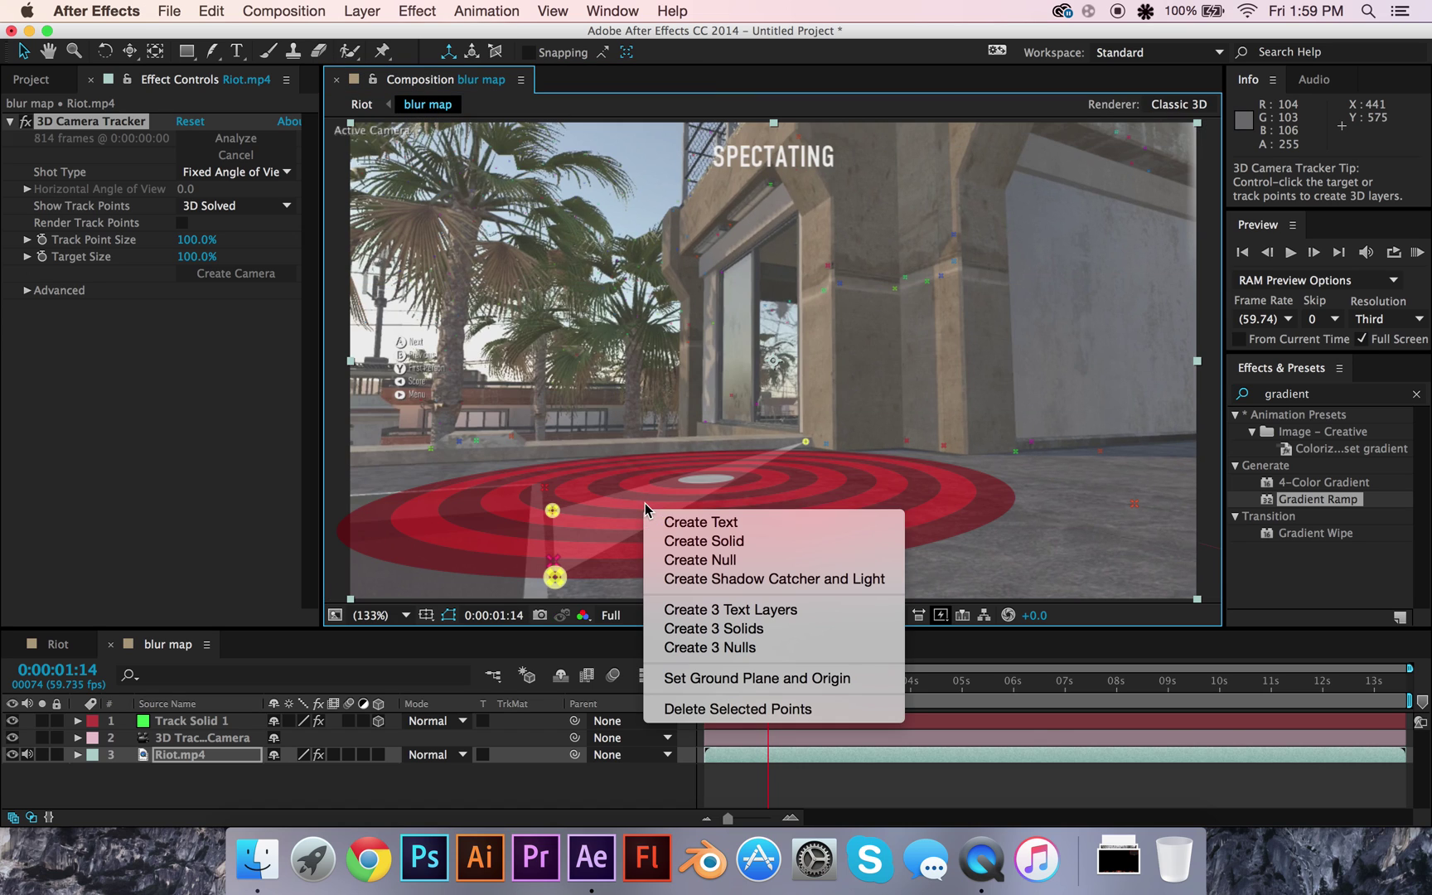
pyautogui.click(677, 542)
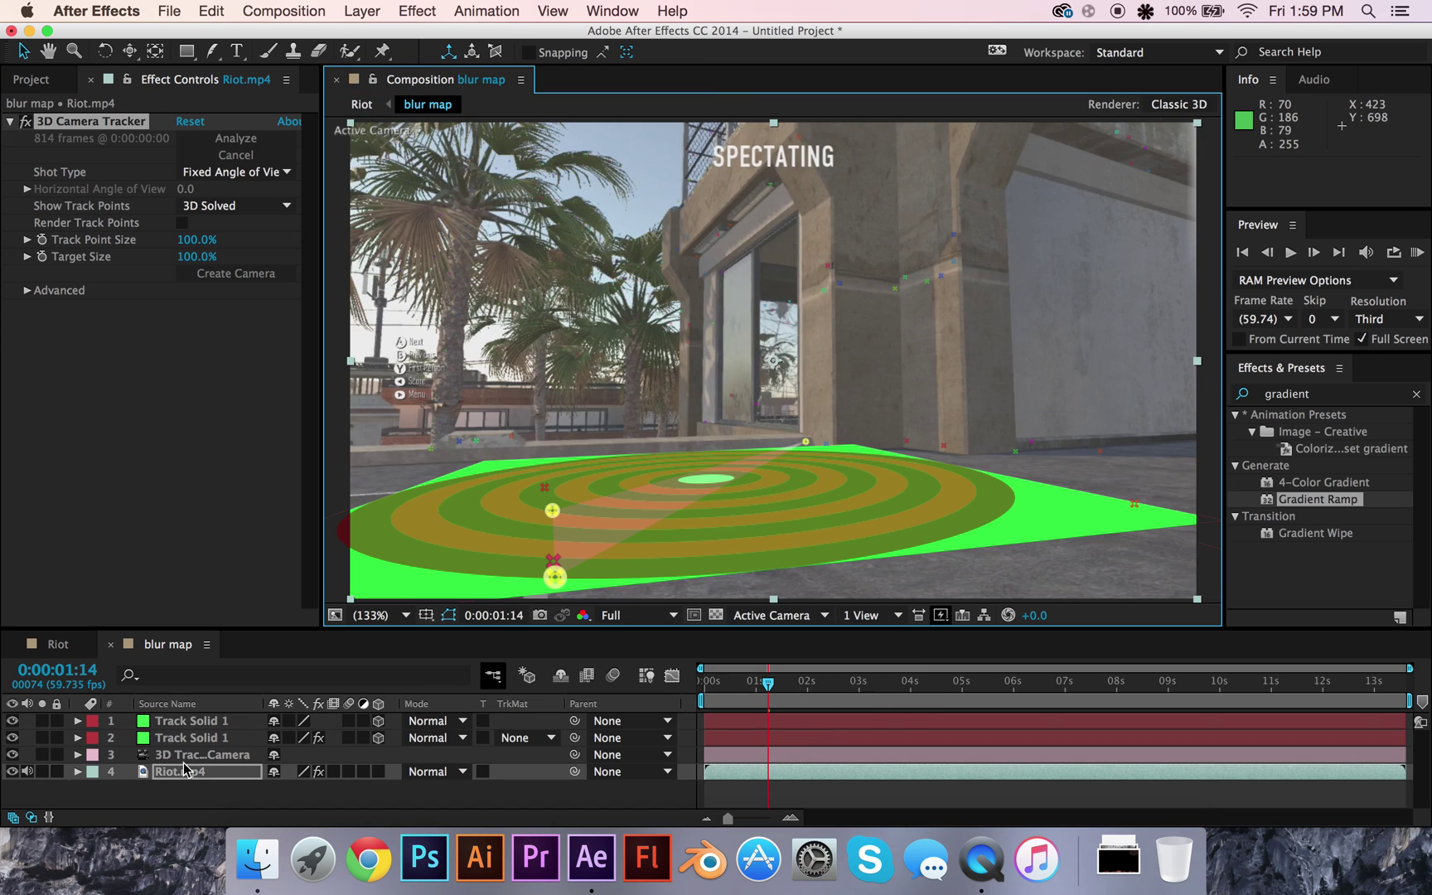
# - Scale the new ground track solid uniformly to 820%
pyautogui.click(167, 721)
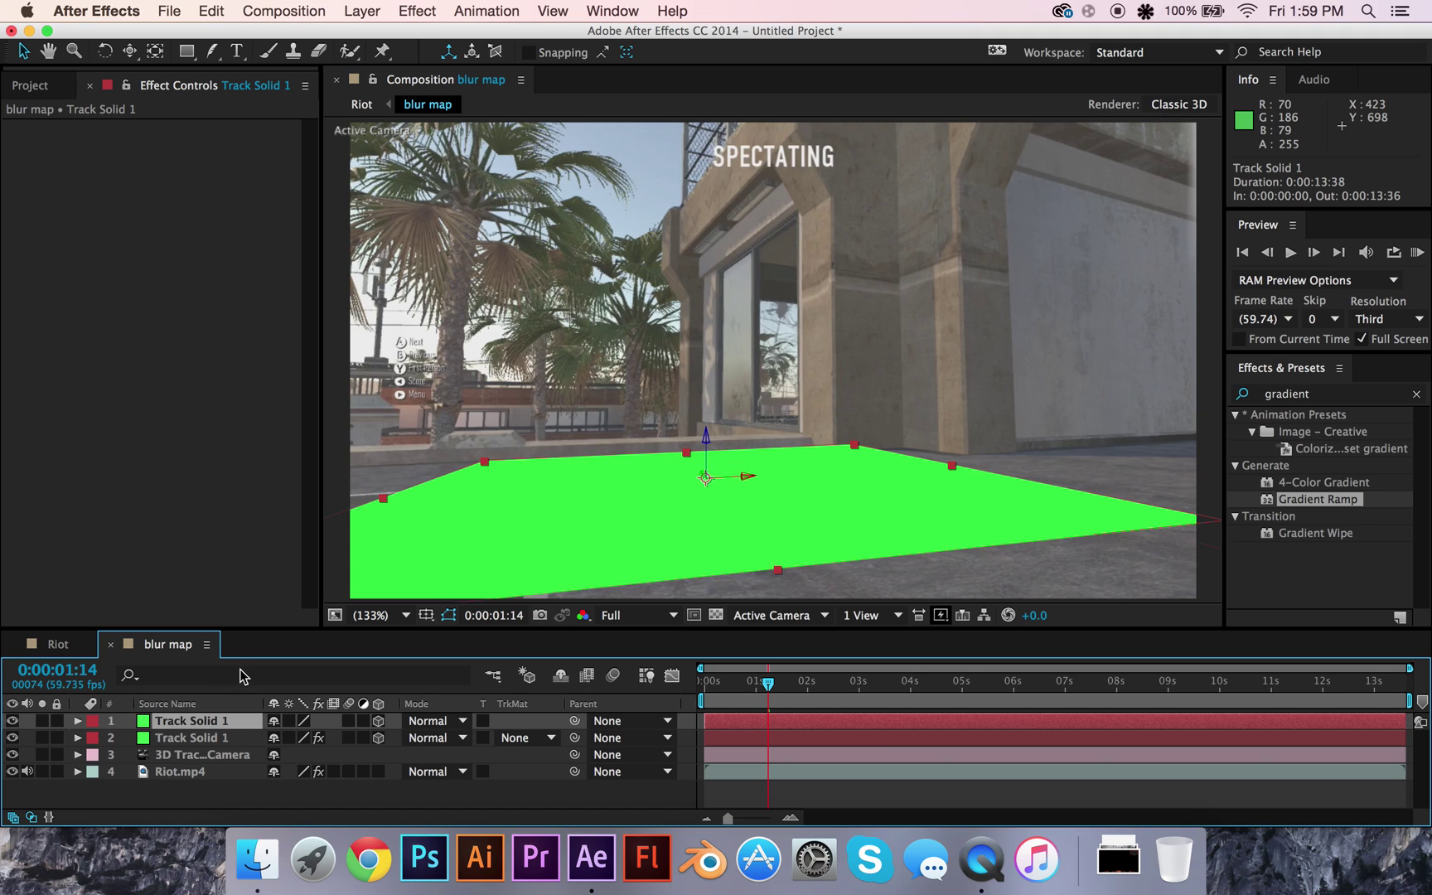
pyautogui.click(77, 721)
pyautogui.click(94, 738)
pyautogui.scroll(-1, 271, 797)
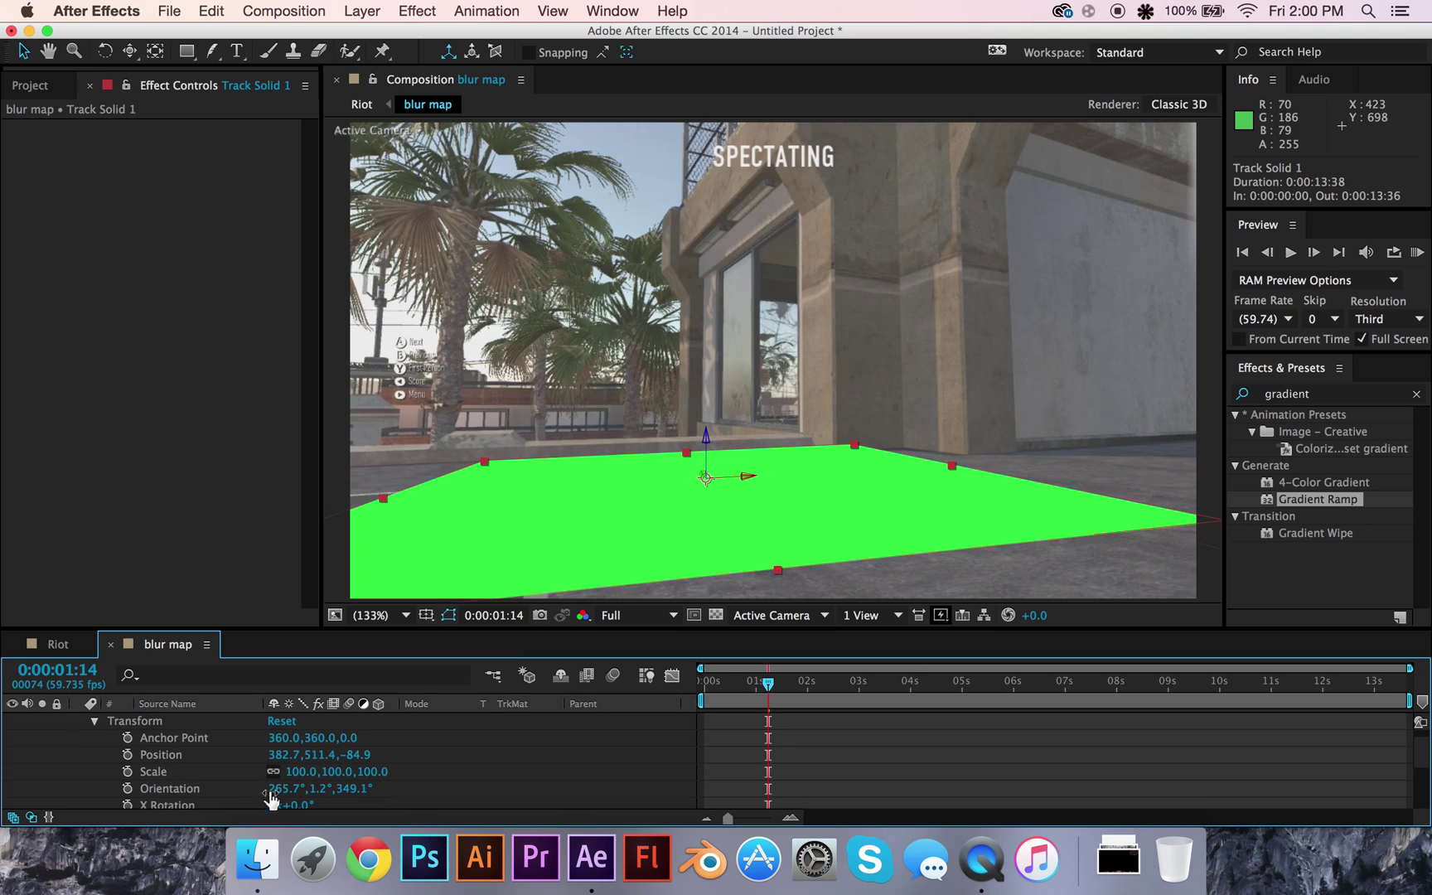
pyautogui.click(679, 770)
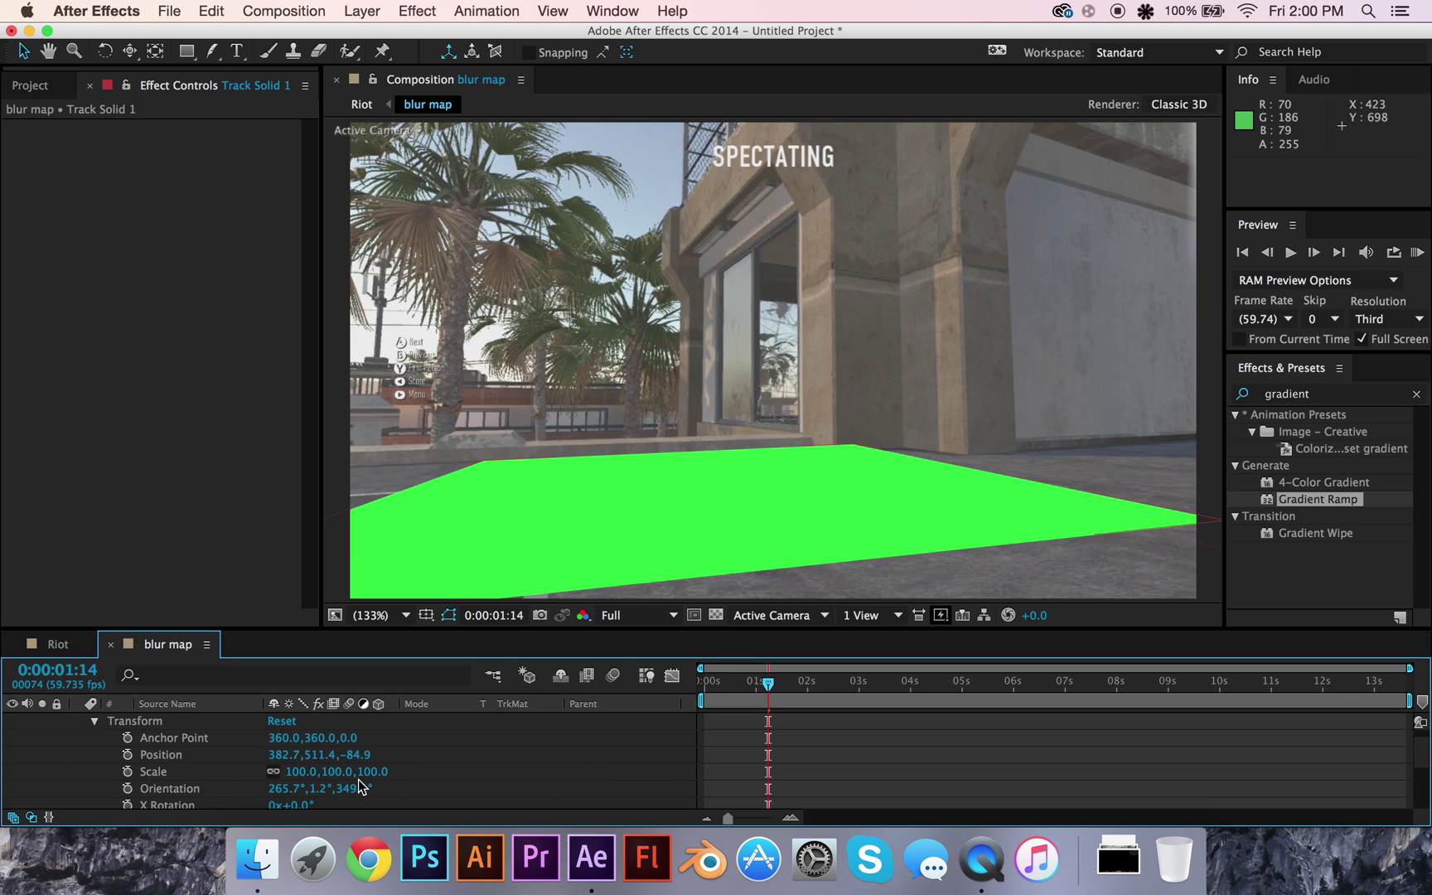
pyautogui.moveTo(368, 771); pyautogui.dragTo(1033, 756)
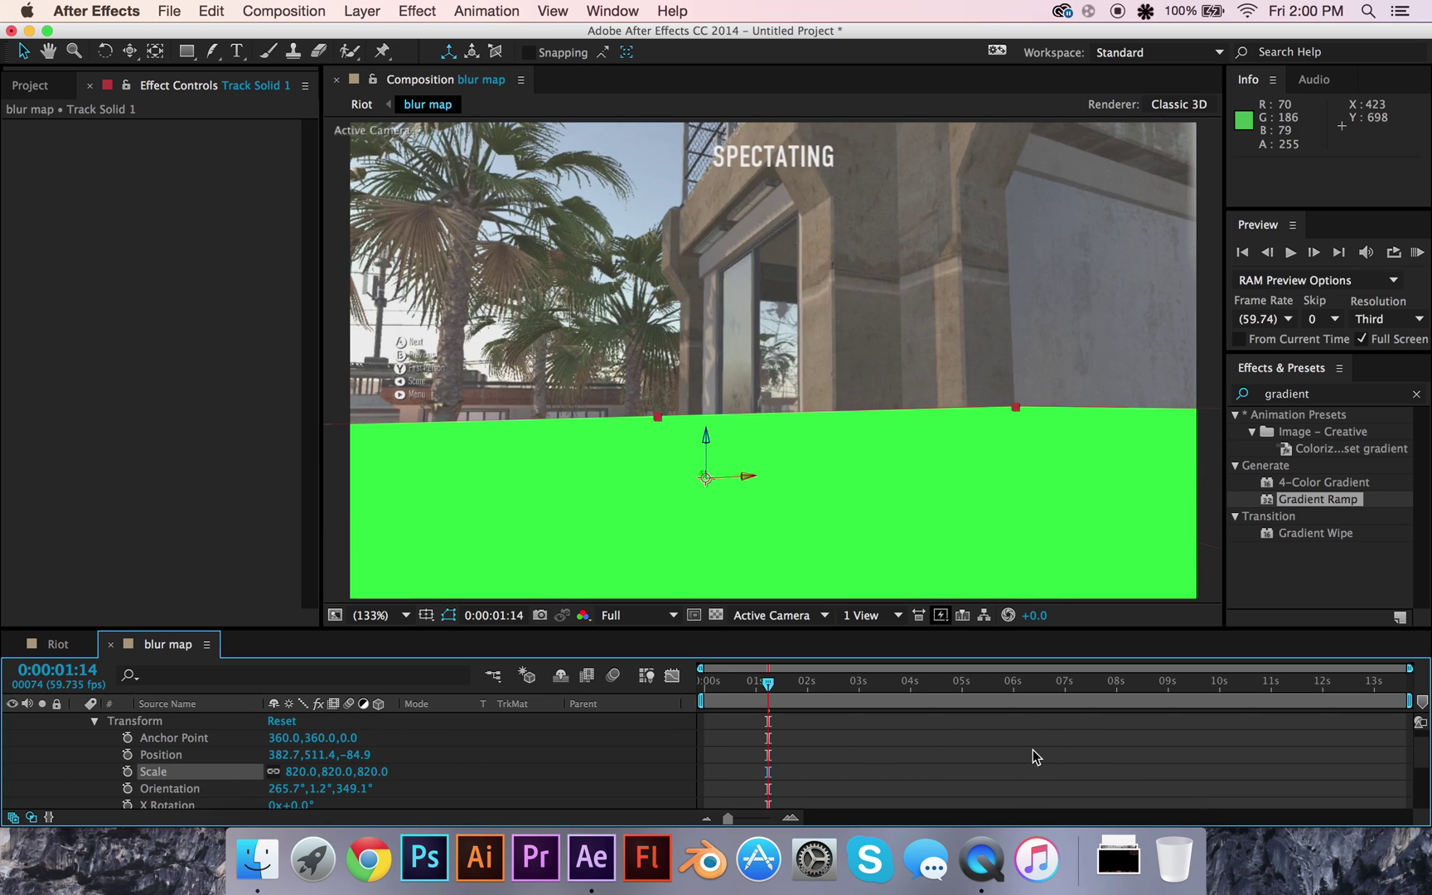
# - Go to 0:00:00:02, hide the ground track solid and activate the Pen tool
pyautogui.moveTo(757, 688); pyautogui.dragTo(706, 683)
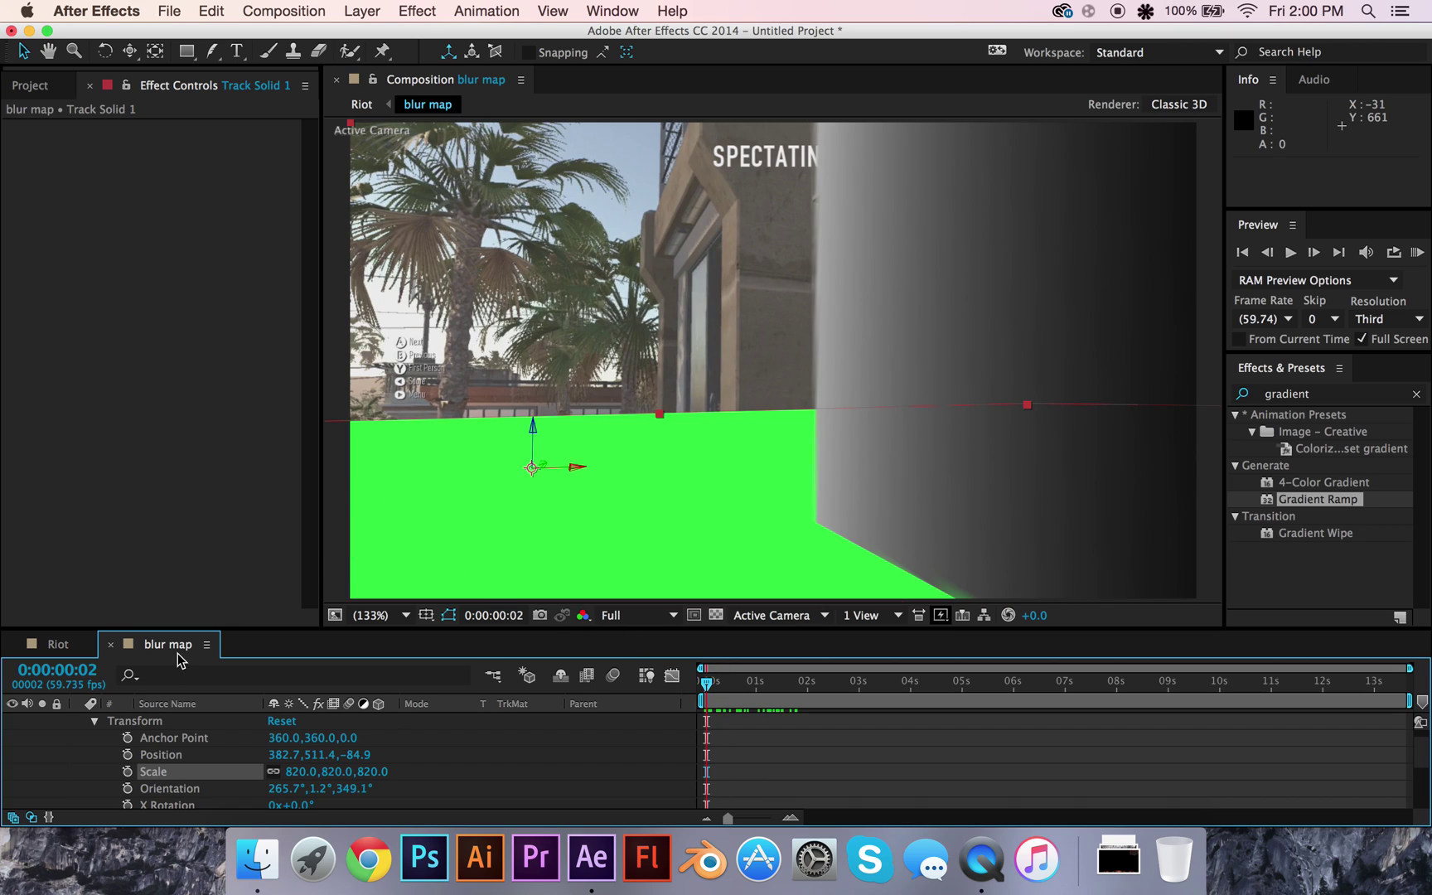
pyautogui.scroll(1, 98, 731)
pyautogui.click(17, 734)
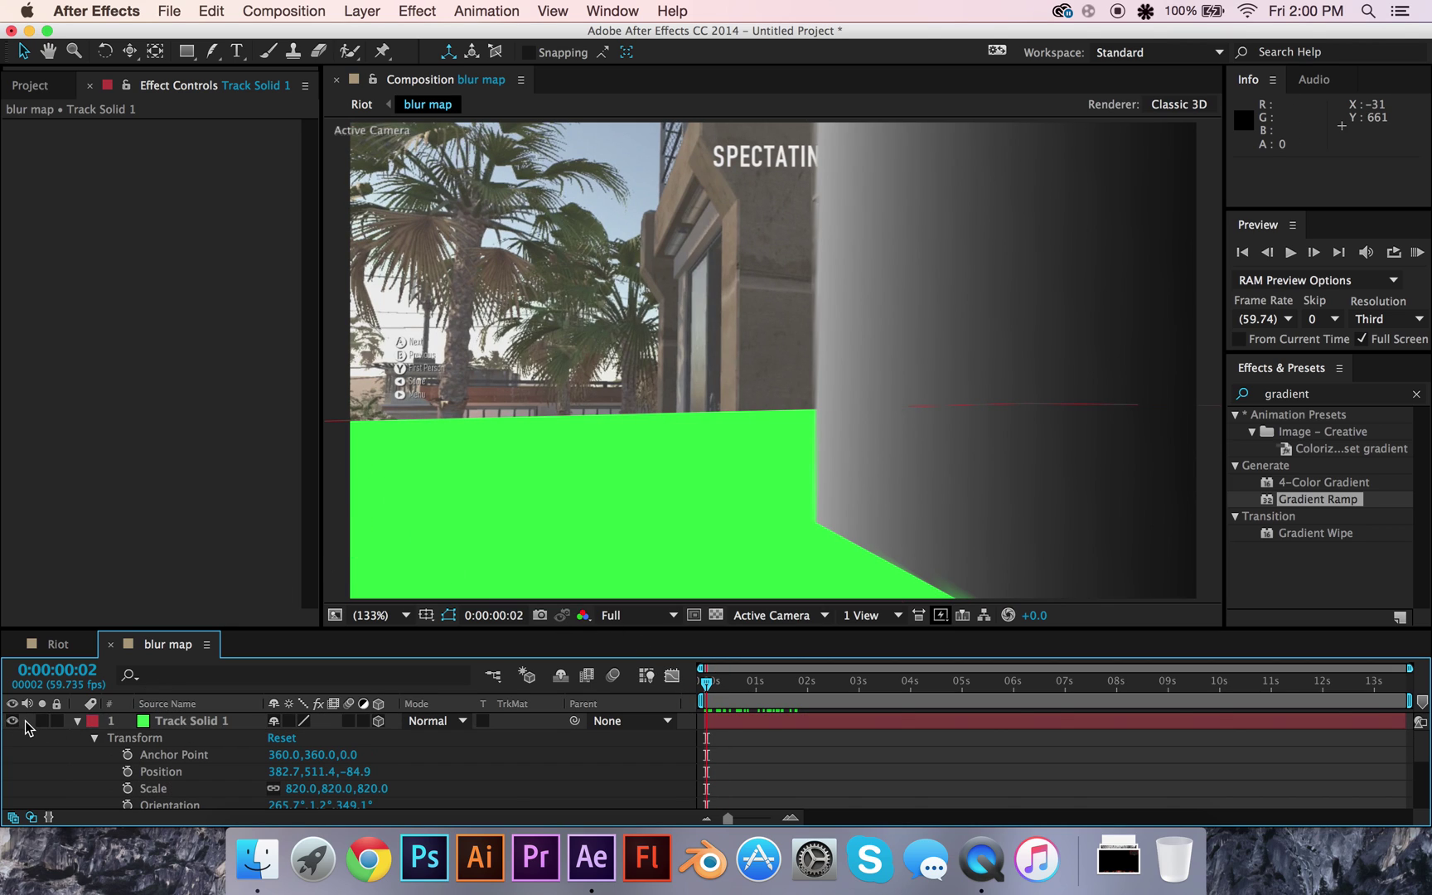
pyautogui.click(12, 721)
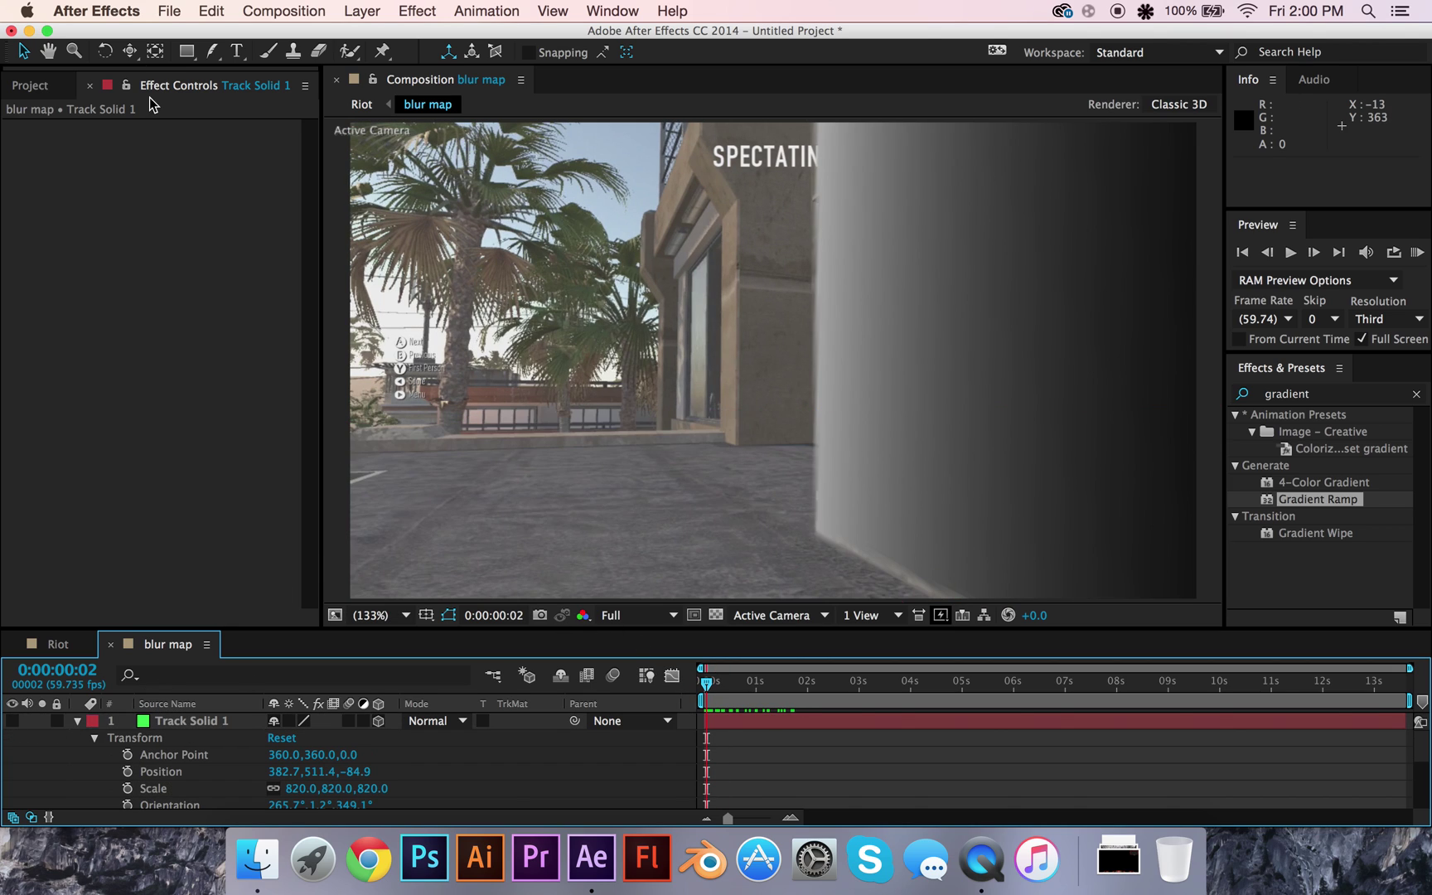
pyautogui.press('/')
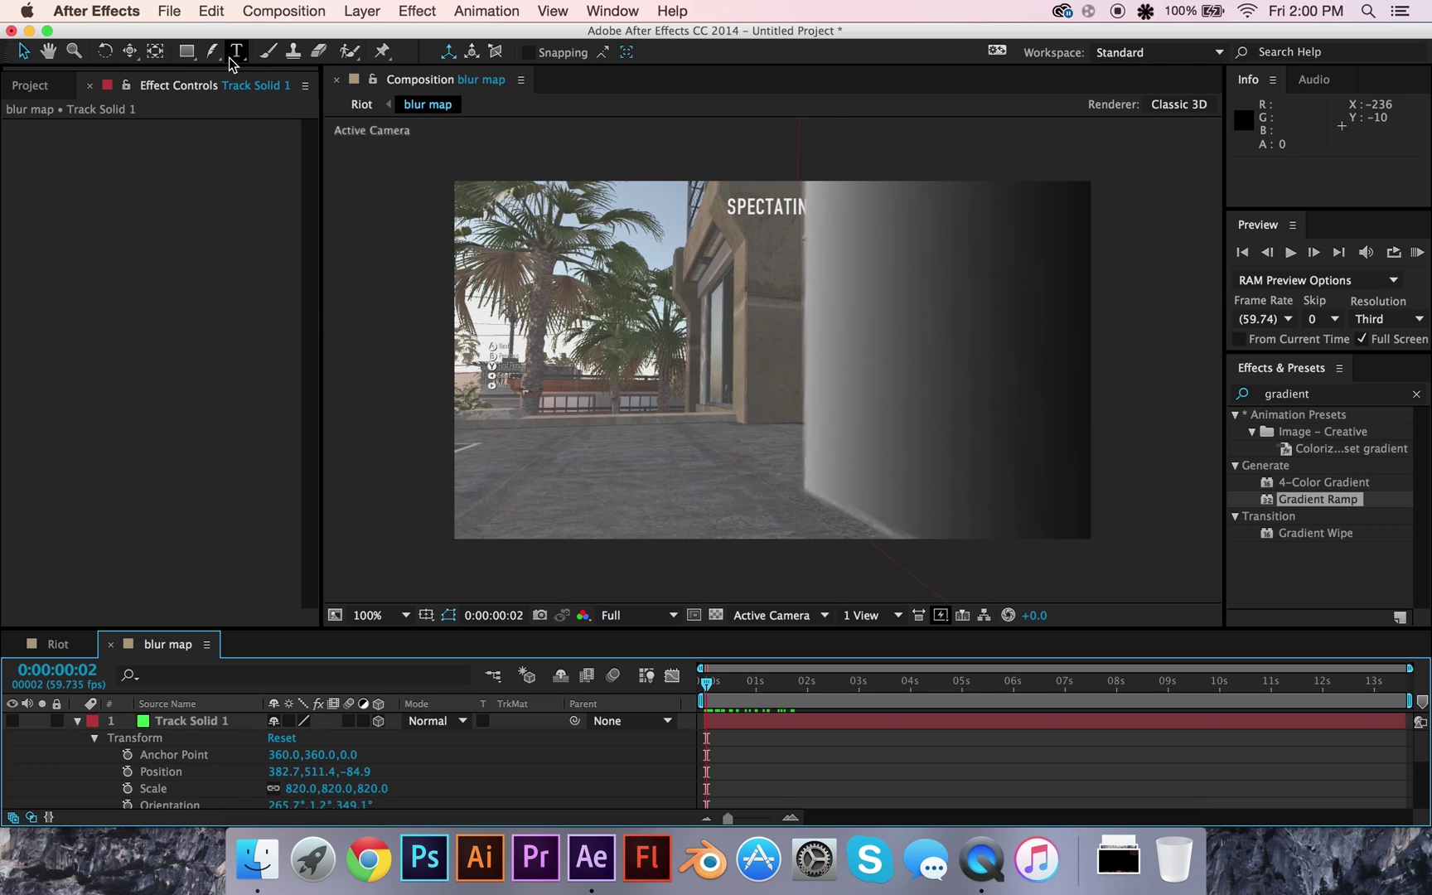
pyautogui.moveTo(212, 51); pyautogui.dragTo(257, 54)
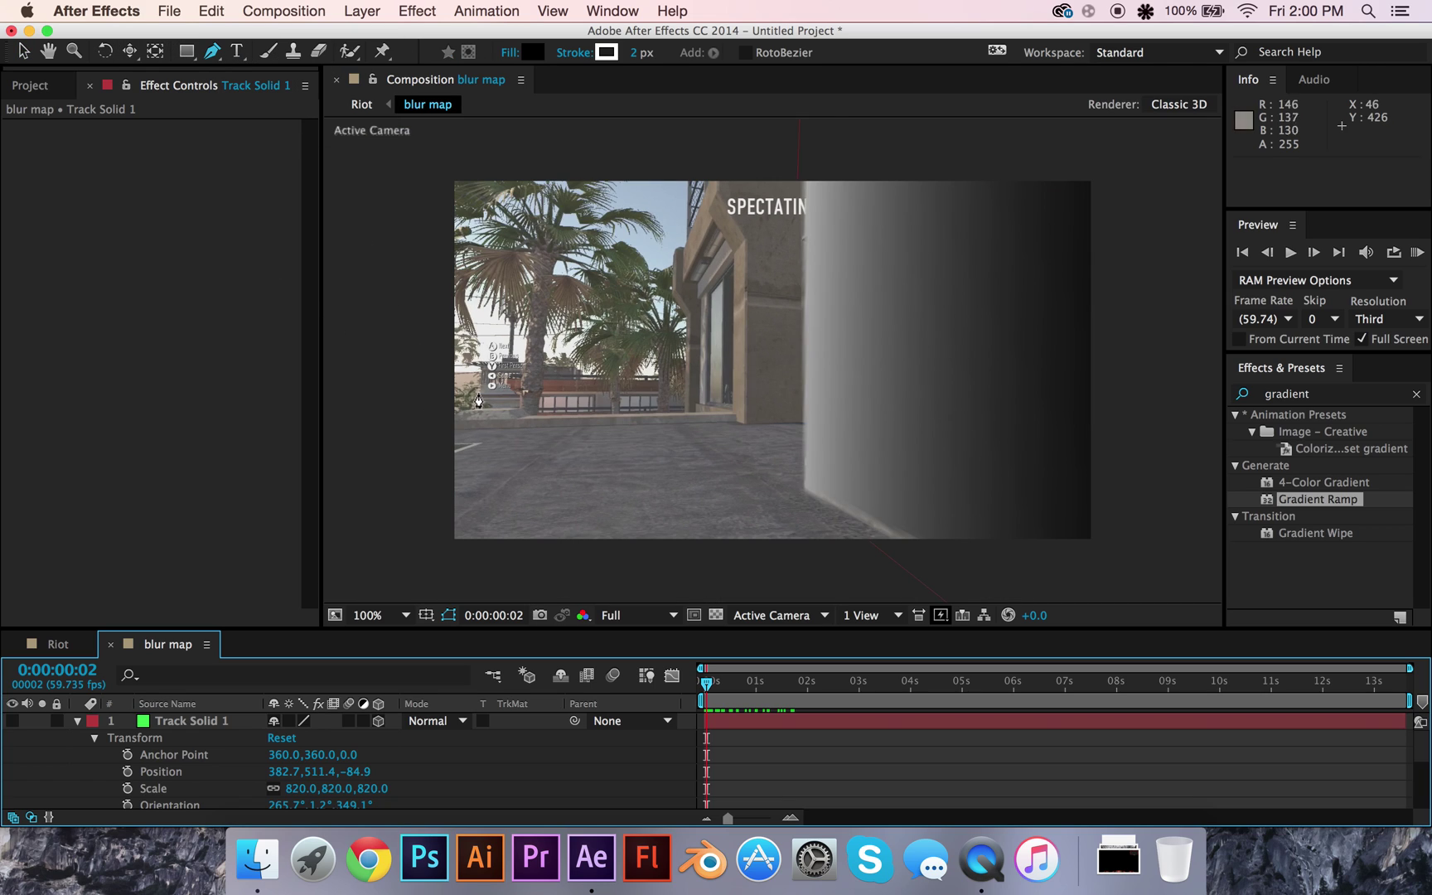
pyautogui.click(472, 442)
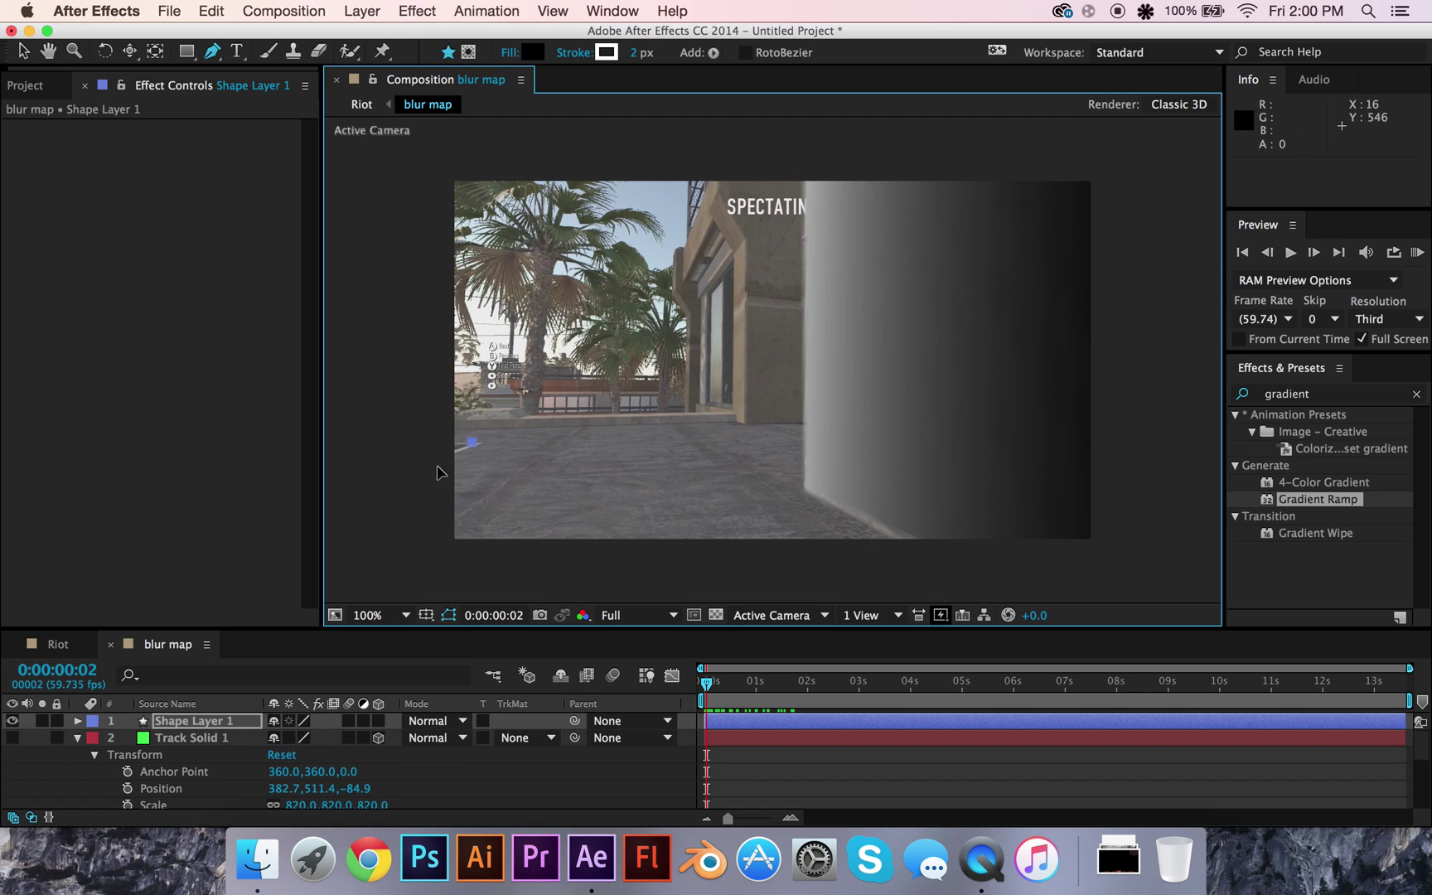
pyautogui.click(242, 579)
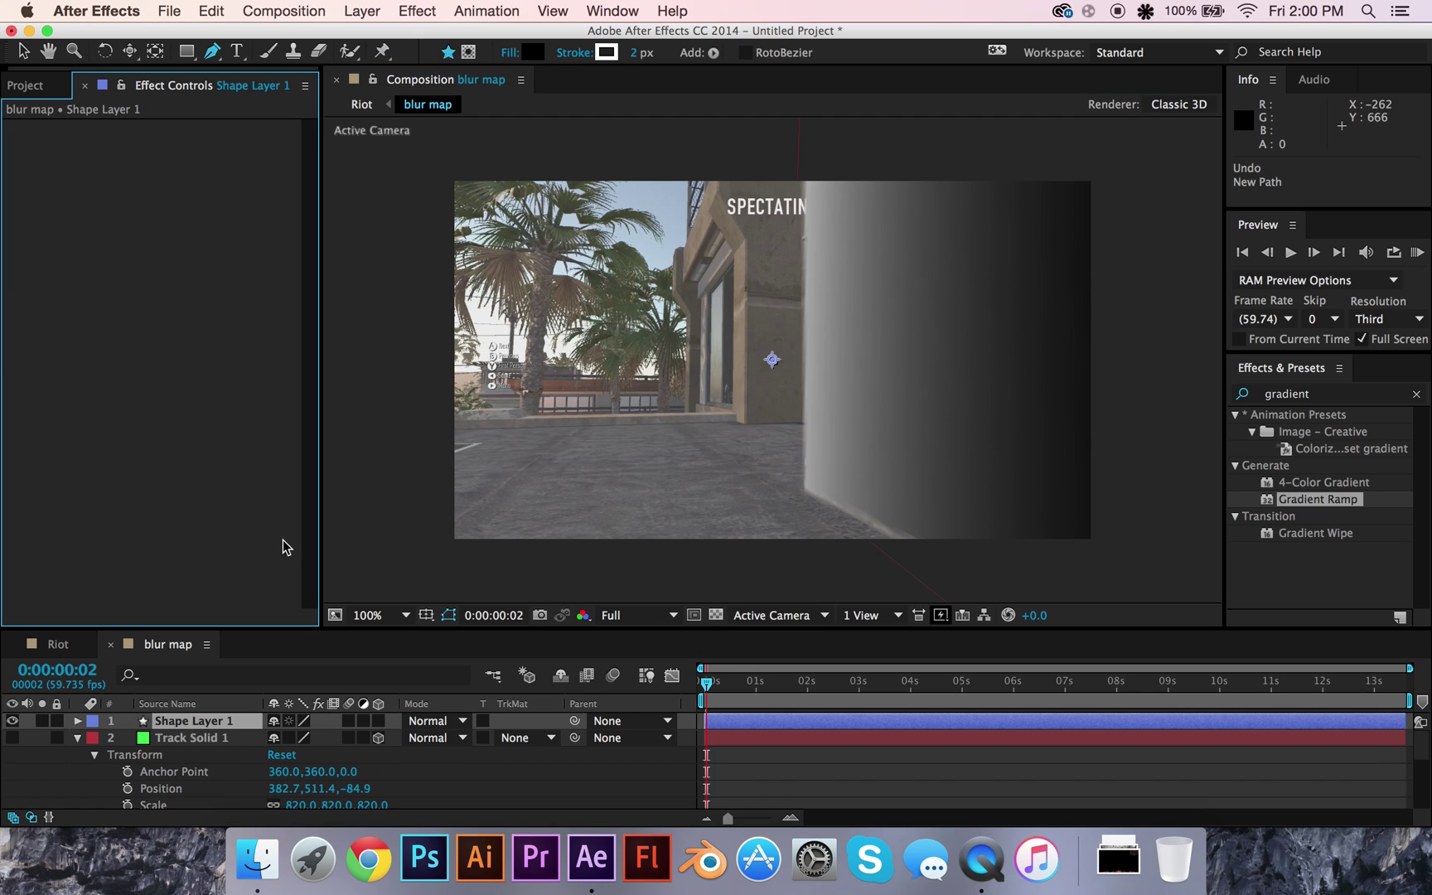
pyautogui.click(185, 739)
pyautogui.click(199, 721)
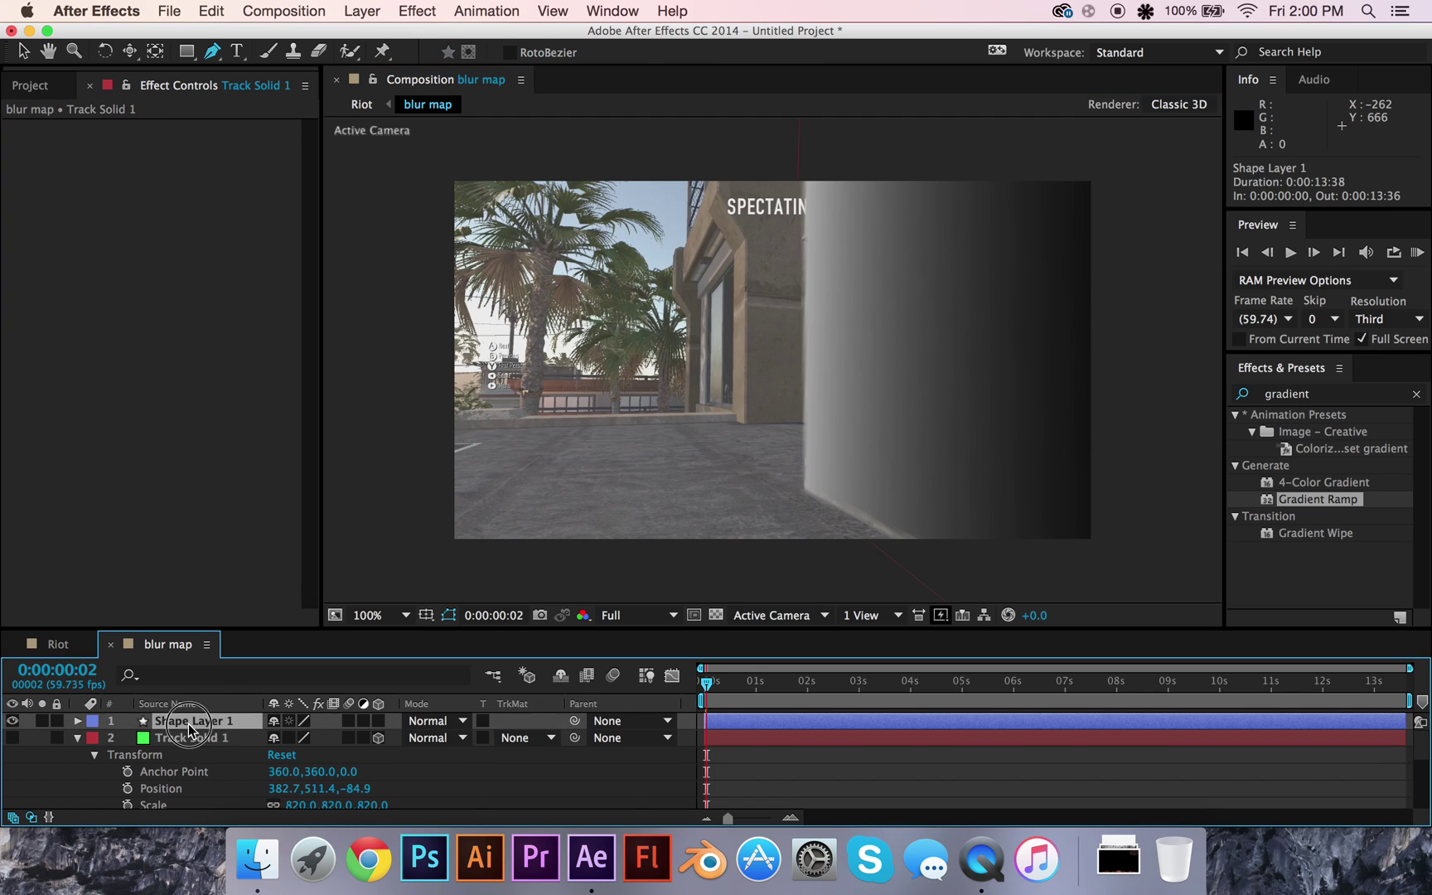
pyautogui.press('Delete')
# - Start a mask on the ground solid at the white parking line and run its near edge well below the frame
pyautogui.click(465, 444)
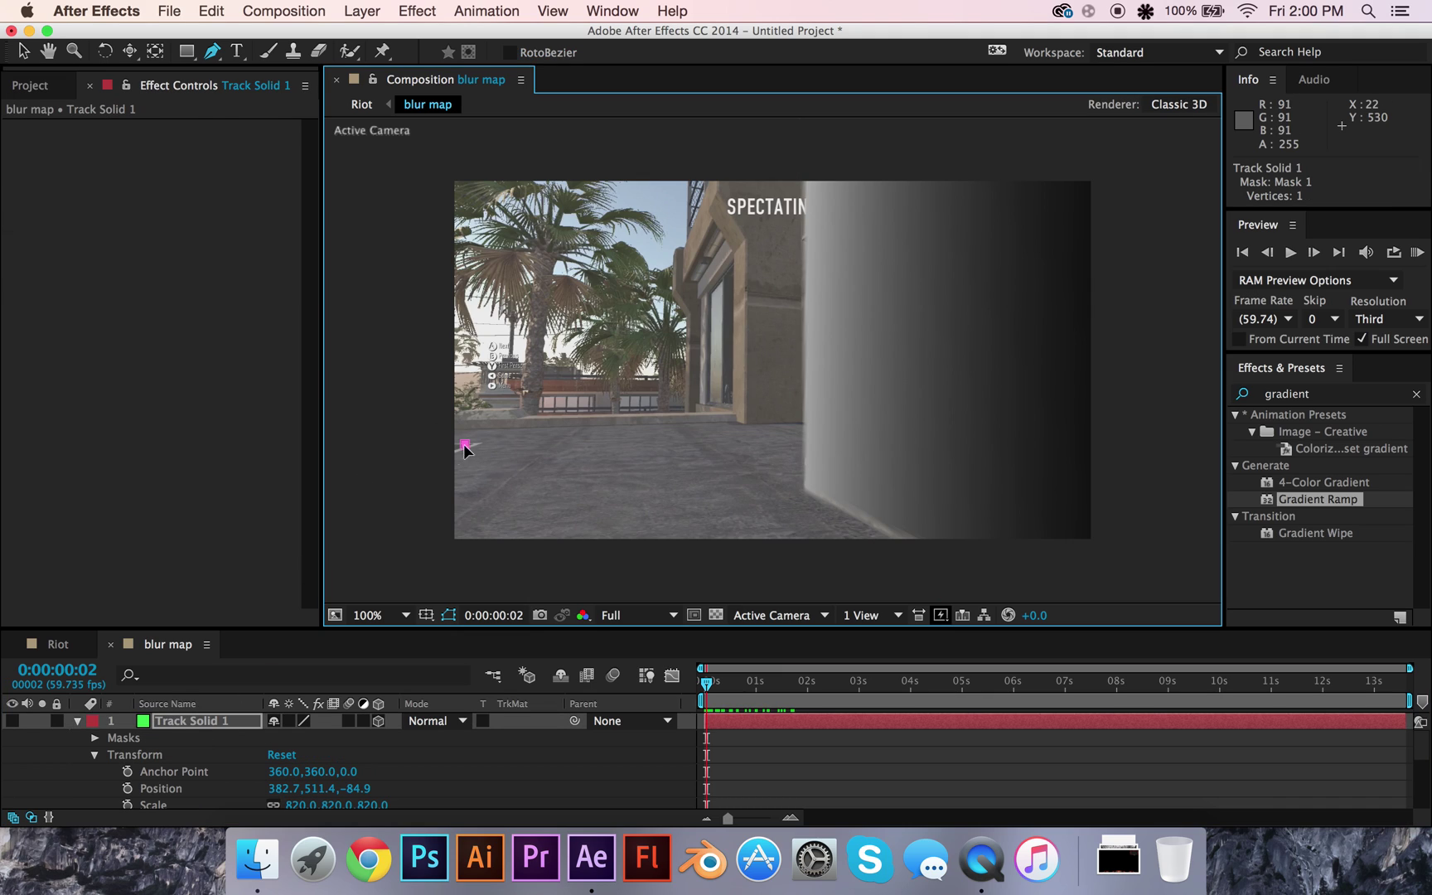
pyautogui.click(231, 564)
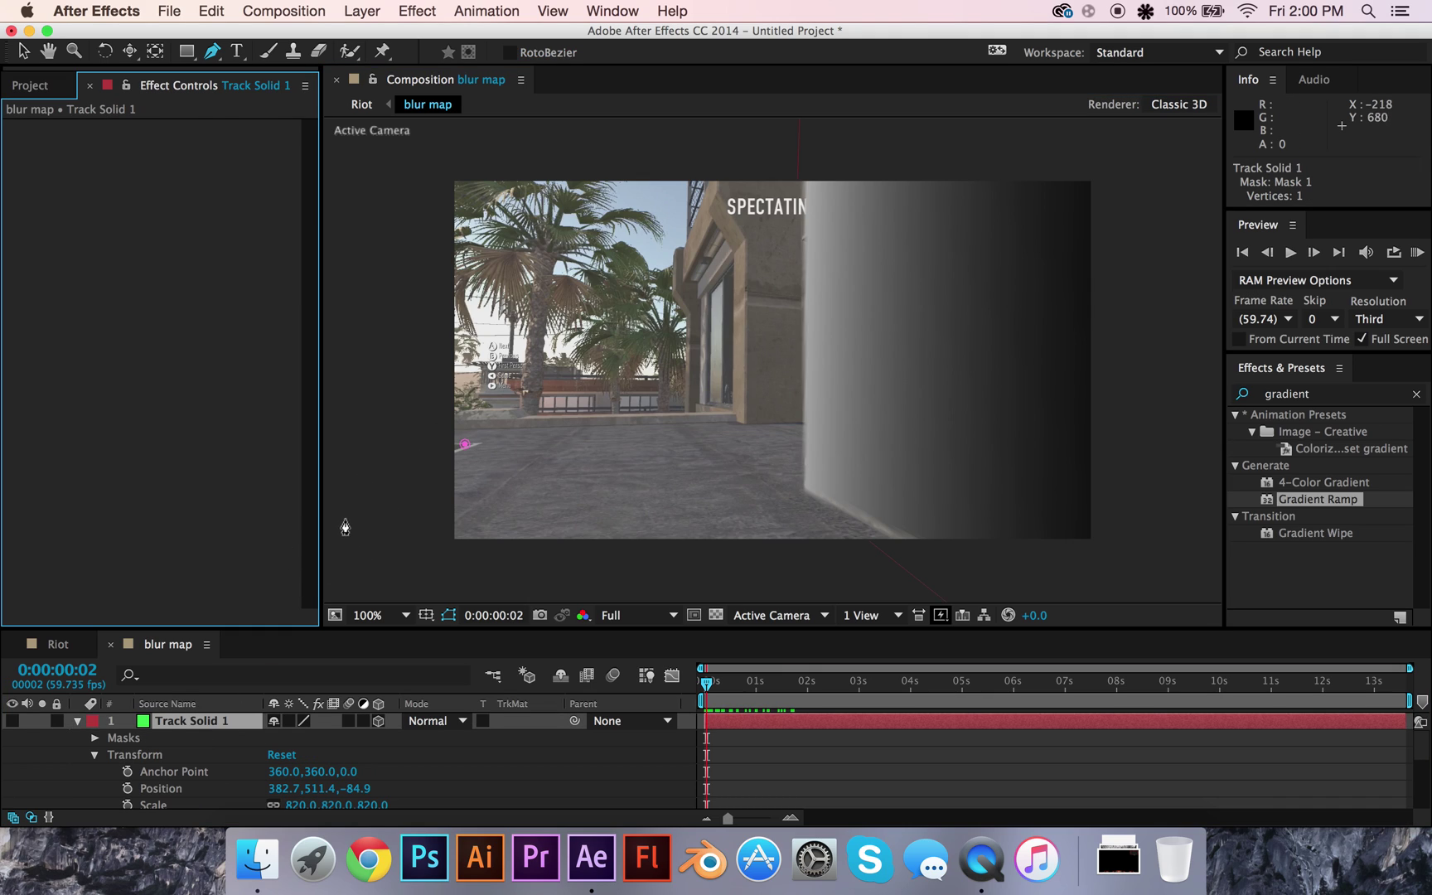
pyautogui.press(',')
pyautogui.click(452, 500)
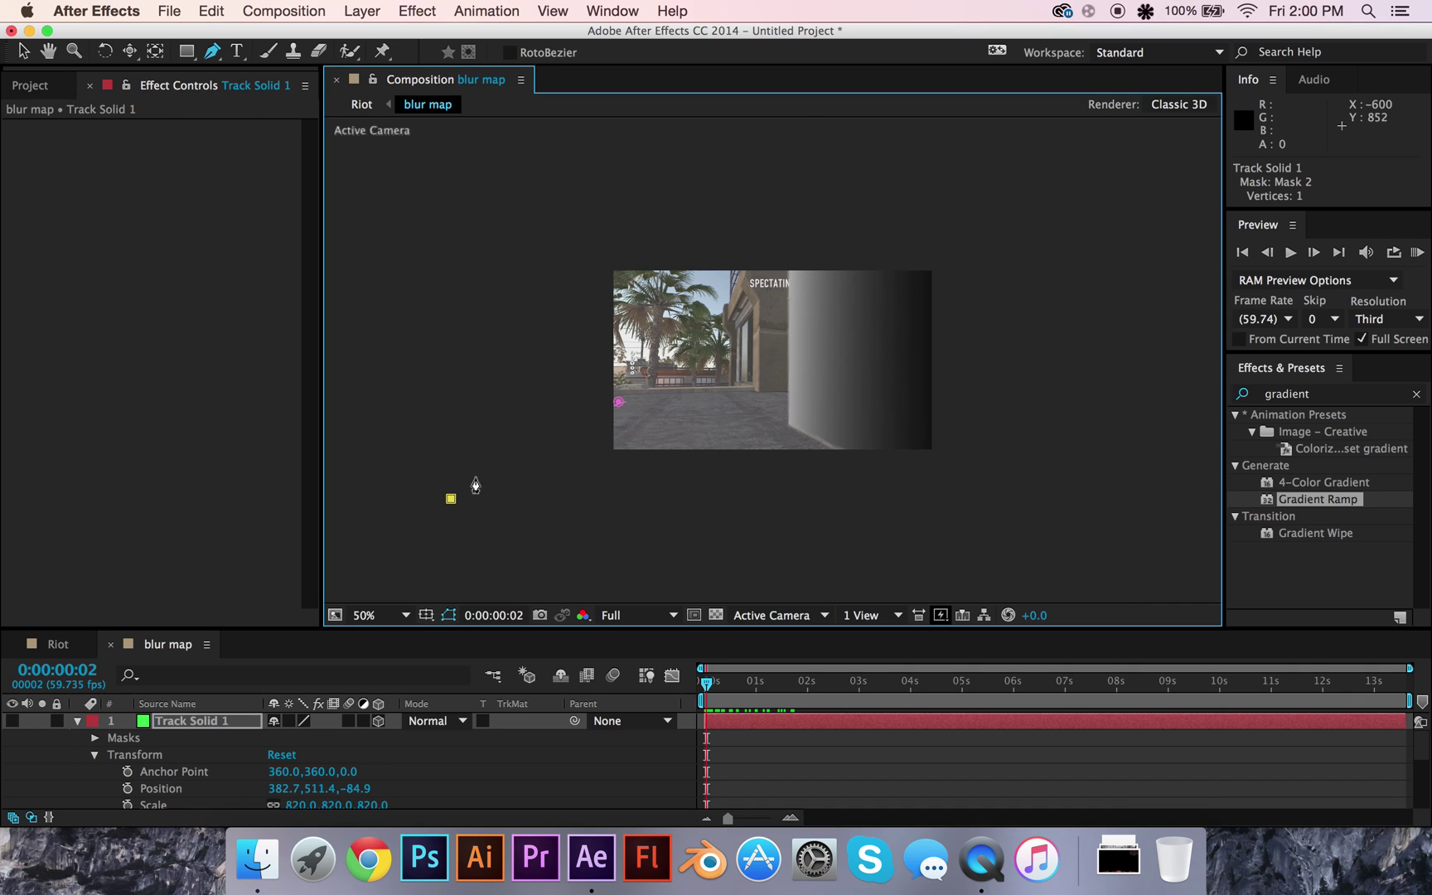
pyautogui.click(618, 402)
pyautogui.click(342, 535)
pyautogui.click(1036, 507)
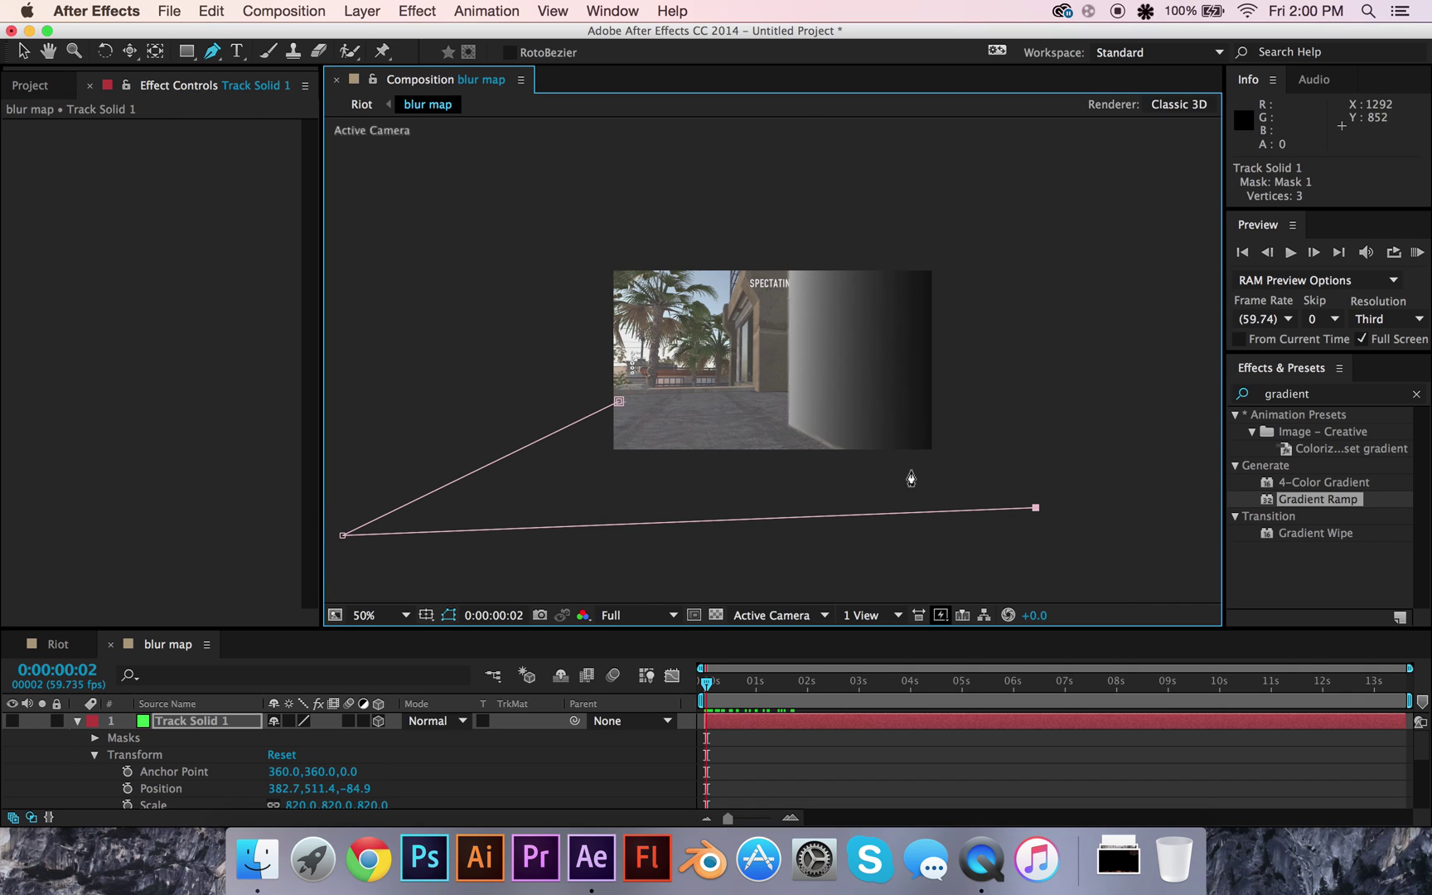
# - Continue the ground mask through the near wall's base corner, out beyond the frame and back to the building's base
pyautogui.click(792, 424)
pyautogui.click(1084, 416)
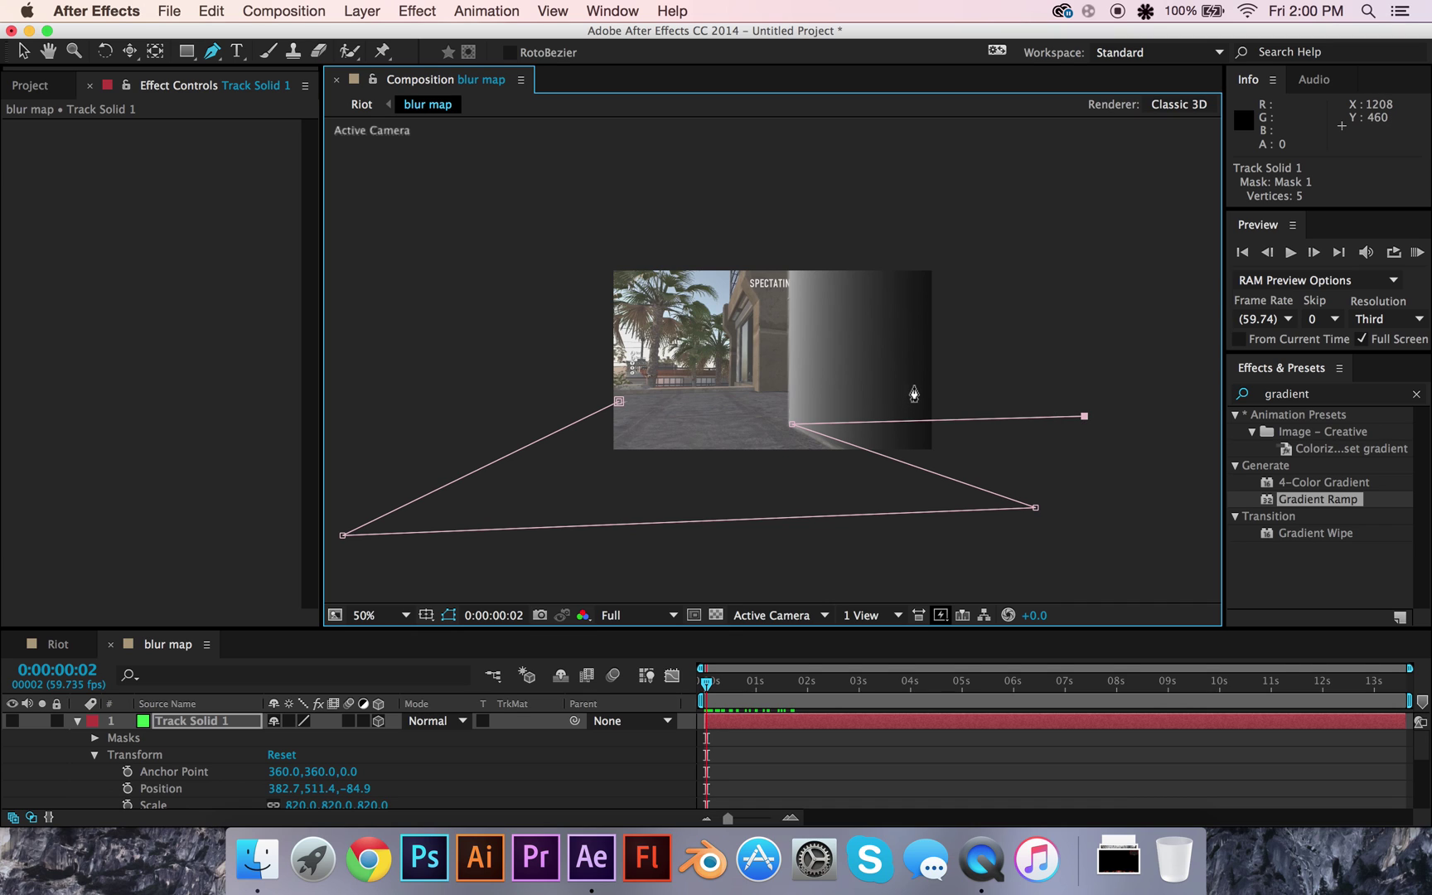
pyautogui.click(914, 384)
pyautogui.click(756, 393)
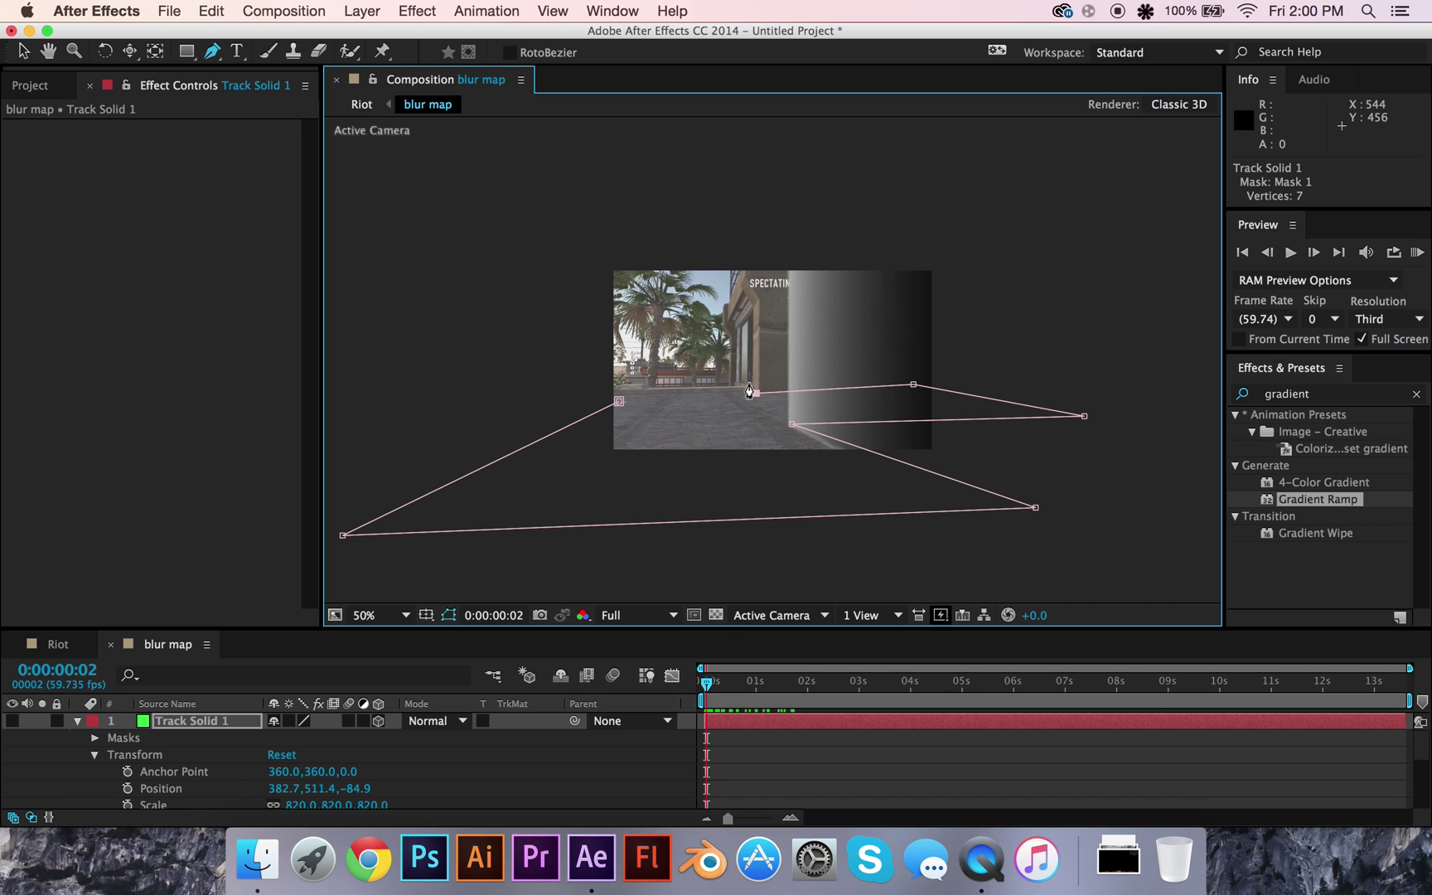
# - Extend the ground mask along the far curb to beyond the frame and close it at the parking line
pyautogui.scroll(2, 749, 391)
pyautogui.click(777, 373)
pyautogui.scroll(-2, 663, 384)
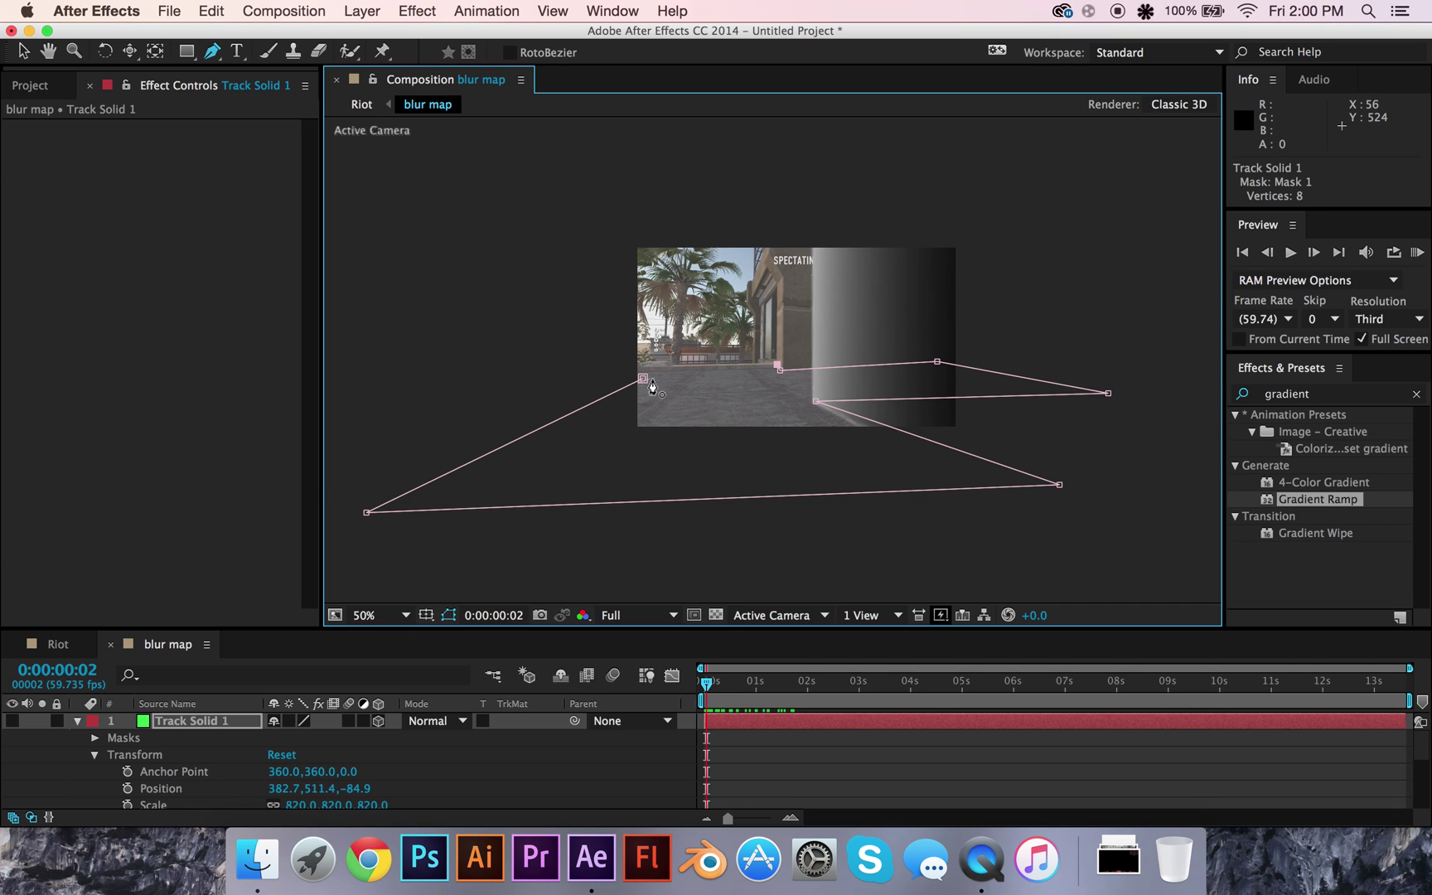
pyautogui.click(510, 365)
pyautogui.click(439, 402)
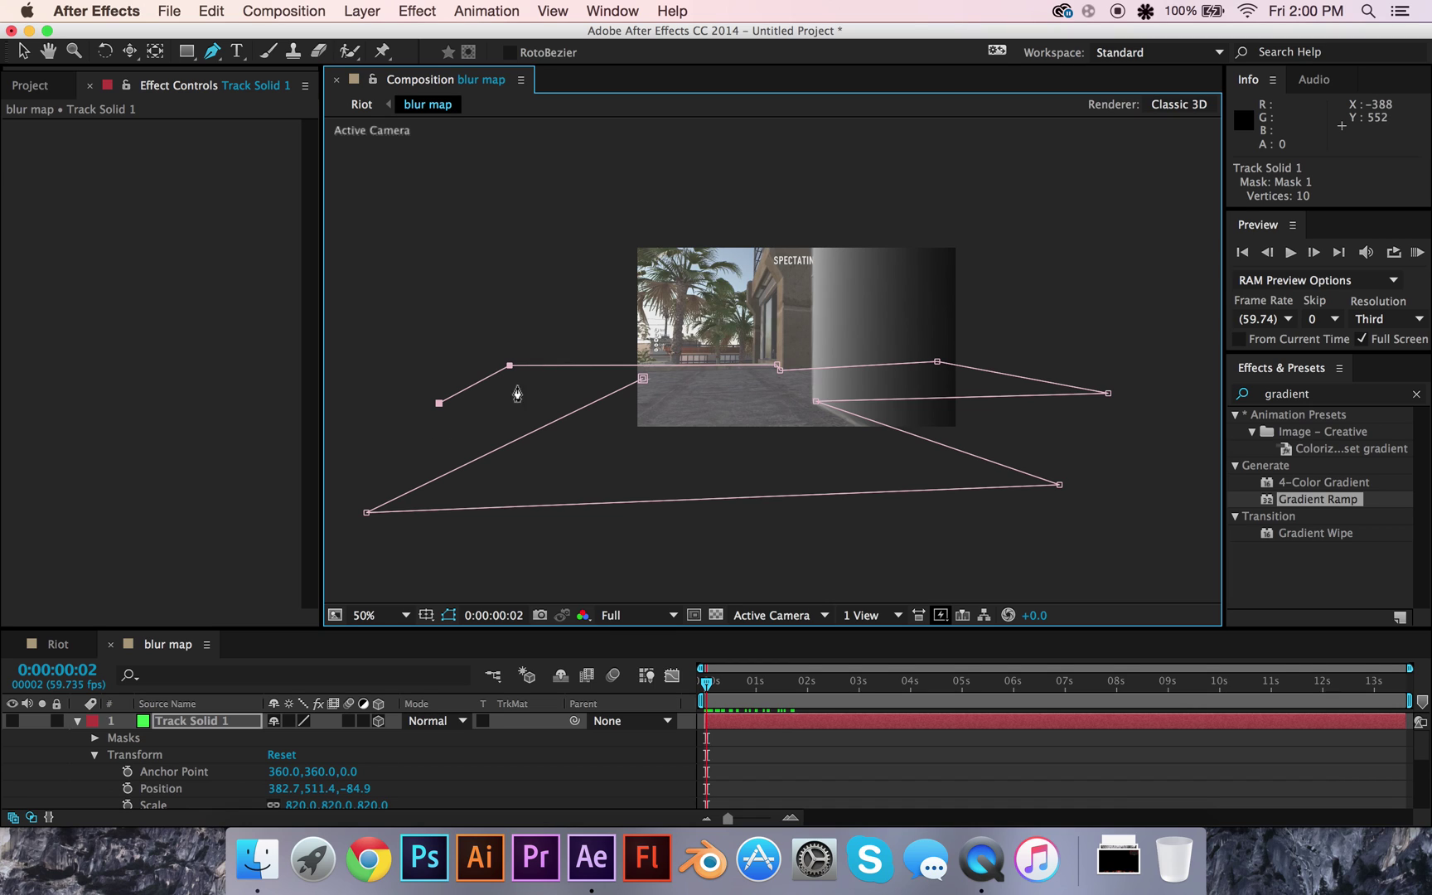
pyautogui.moveTo(439, 402); pyautogui.dragTo(440, 383)
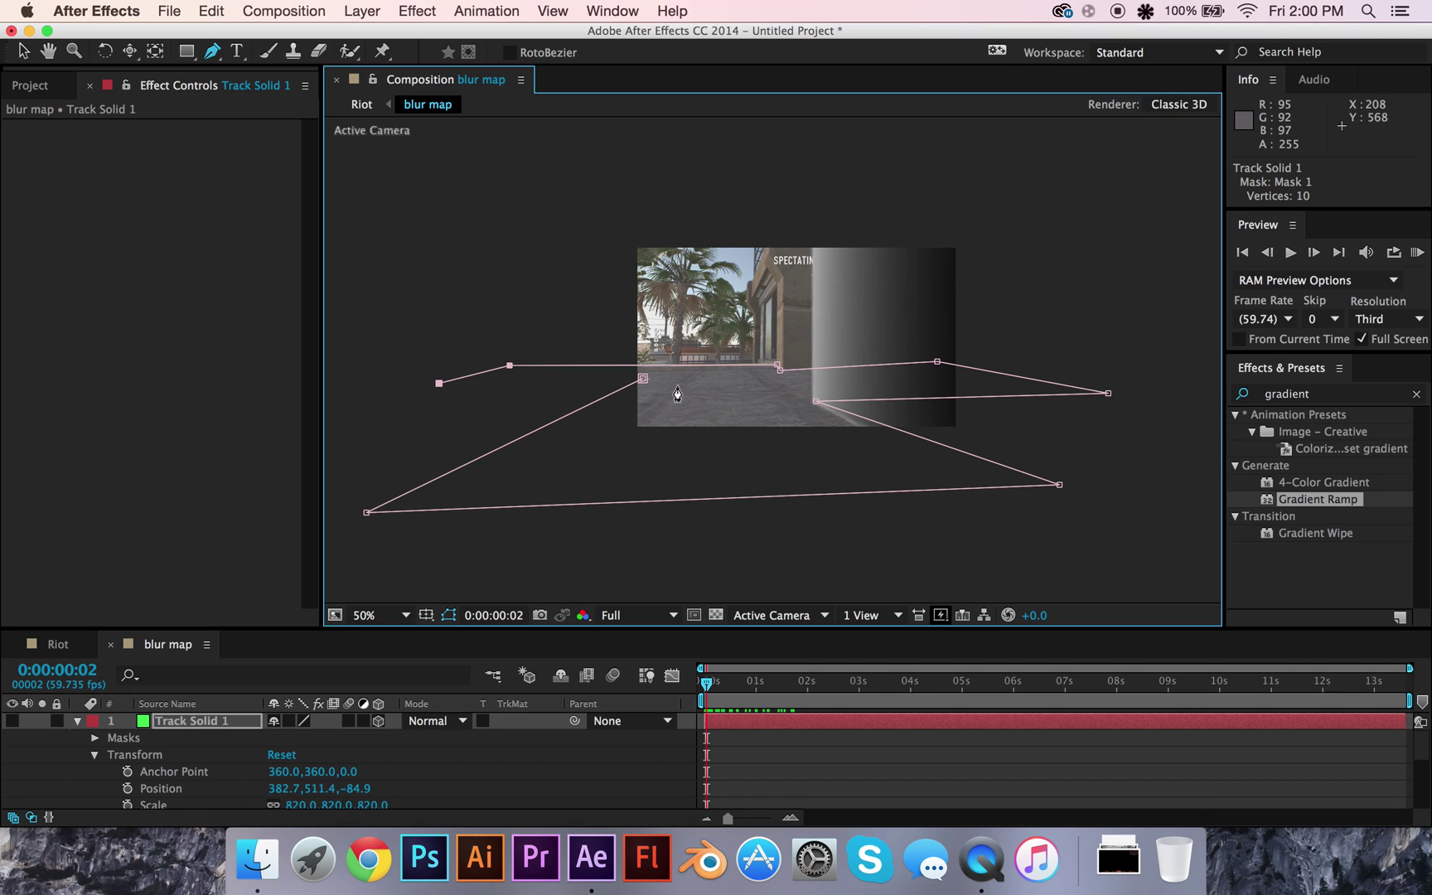
pyautogui.click(641, 380)
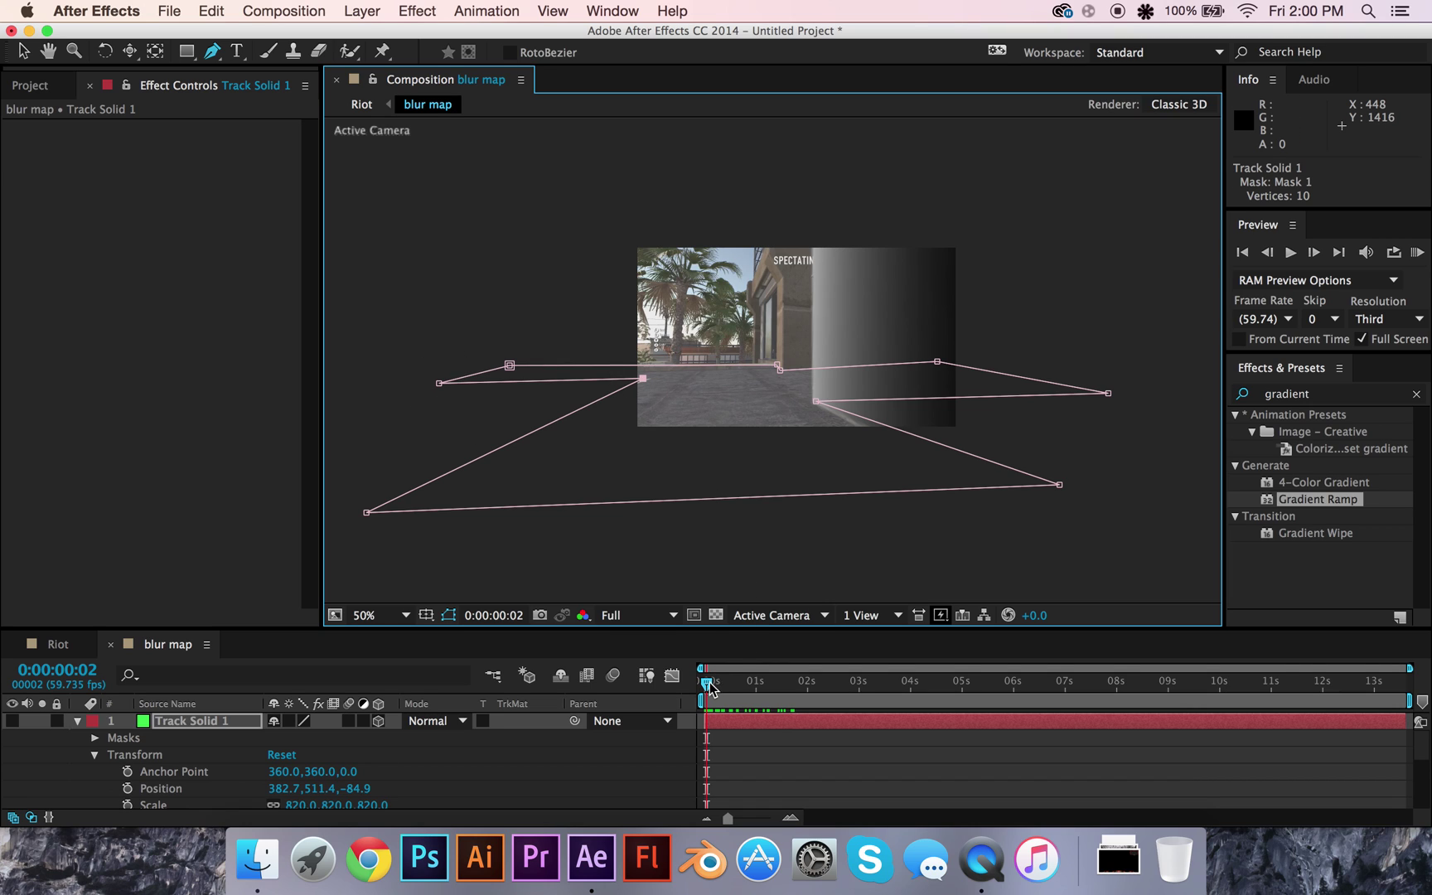
# - Go to 0:00:00:52 and add a Mask Path keyframe for Mask 1 on the ground solid
pyautogui.moveTo(710, 687); pyautogui.dragTo(749, 681)
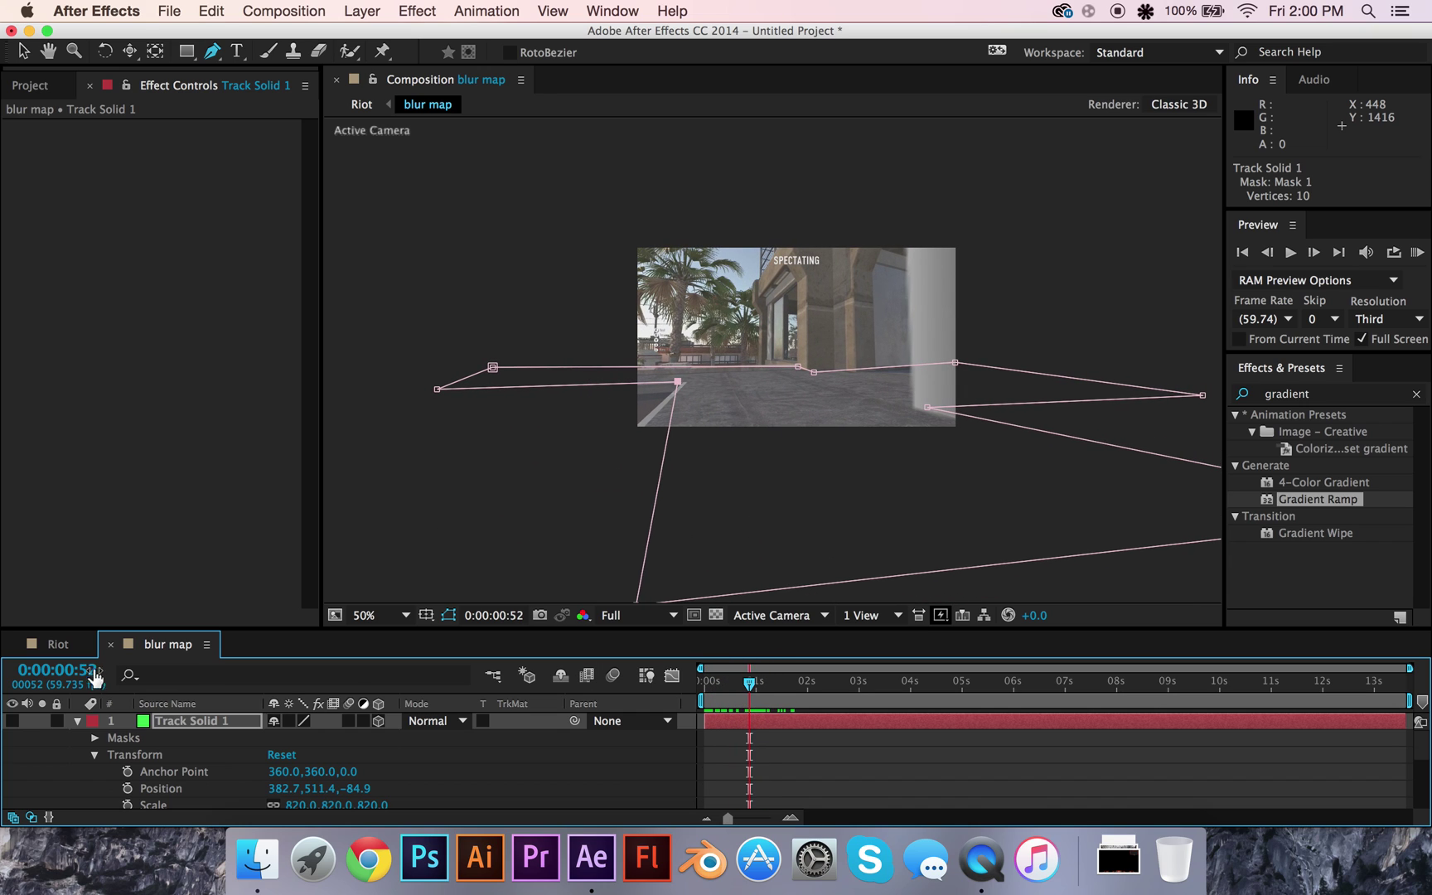
pyautogui.click(94, 738)
pyautogui.click(111, 755)
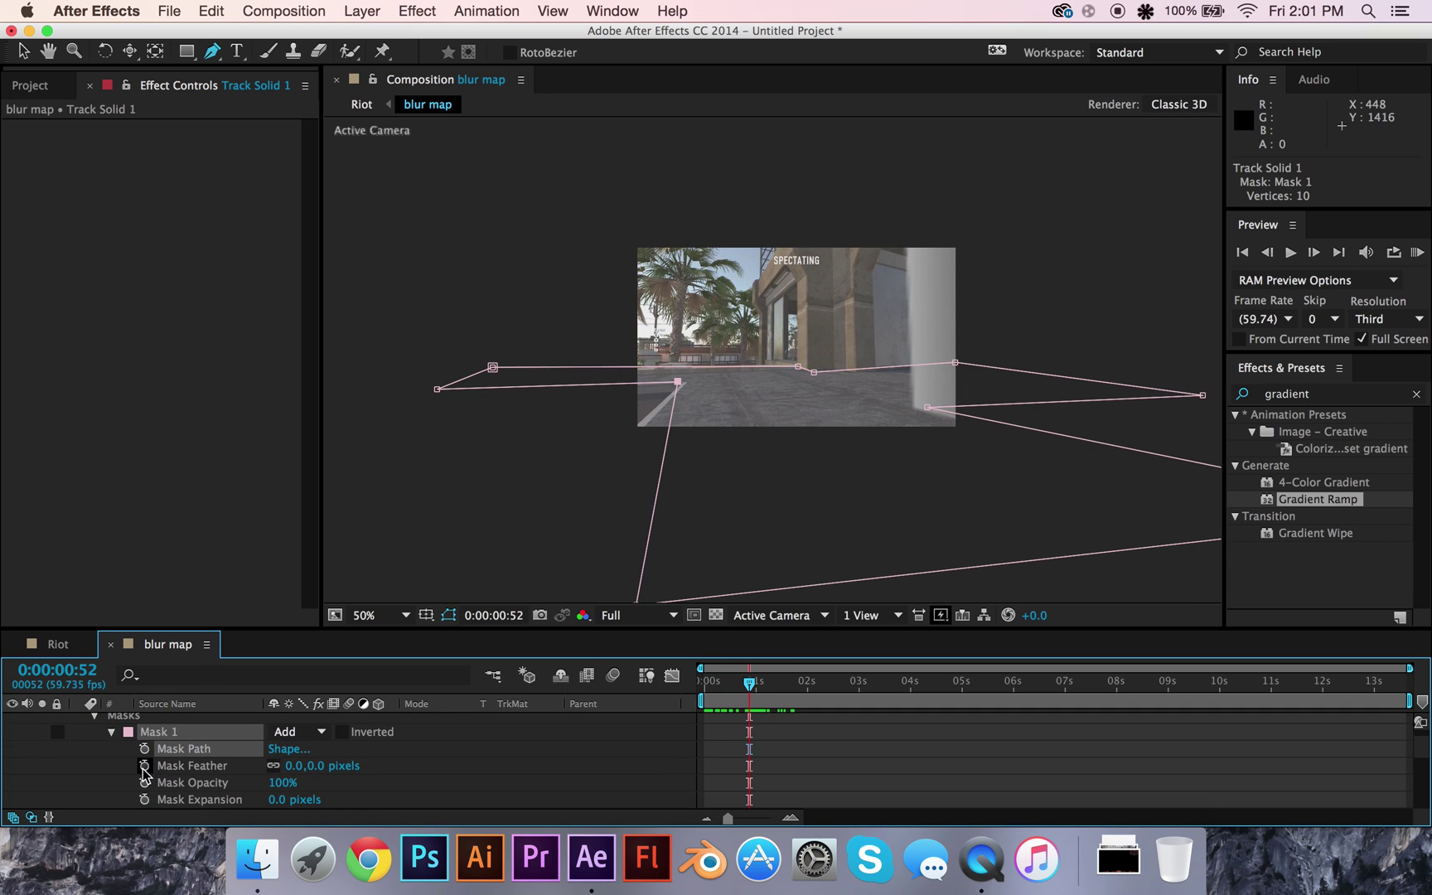
pyautogui.click(144, 749)
pyautogui.click(144, 765)
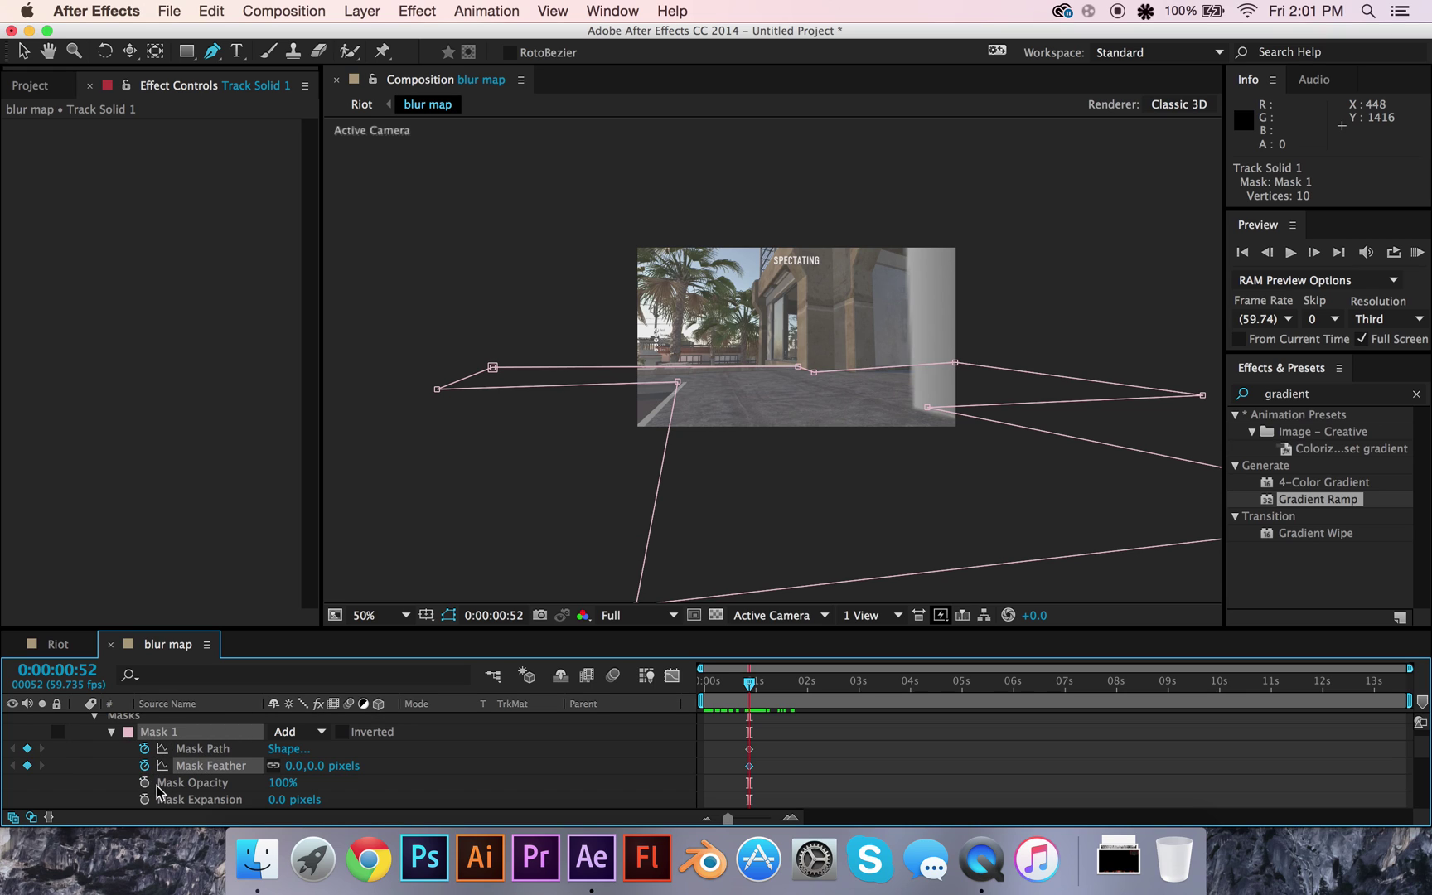
pyautogui.click(144, 765)
pyautogui.press(',')
pyautogui.press(',')
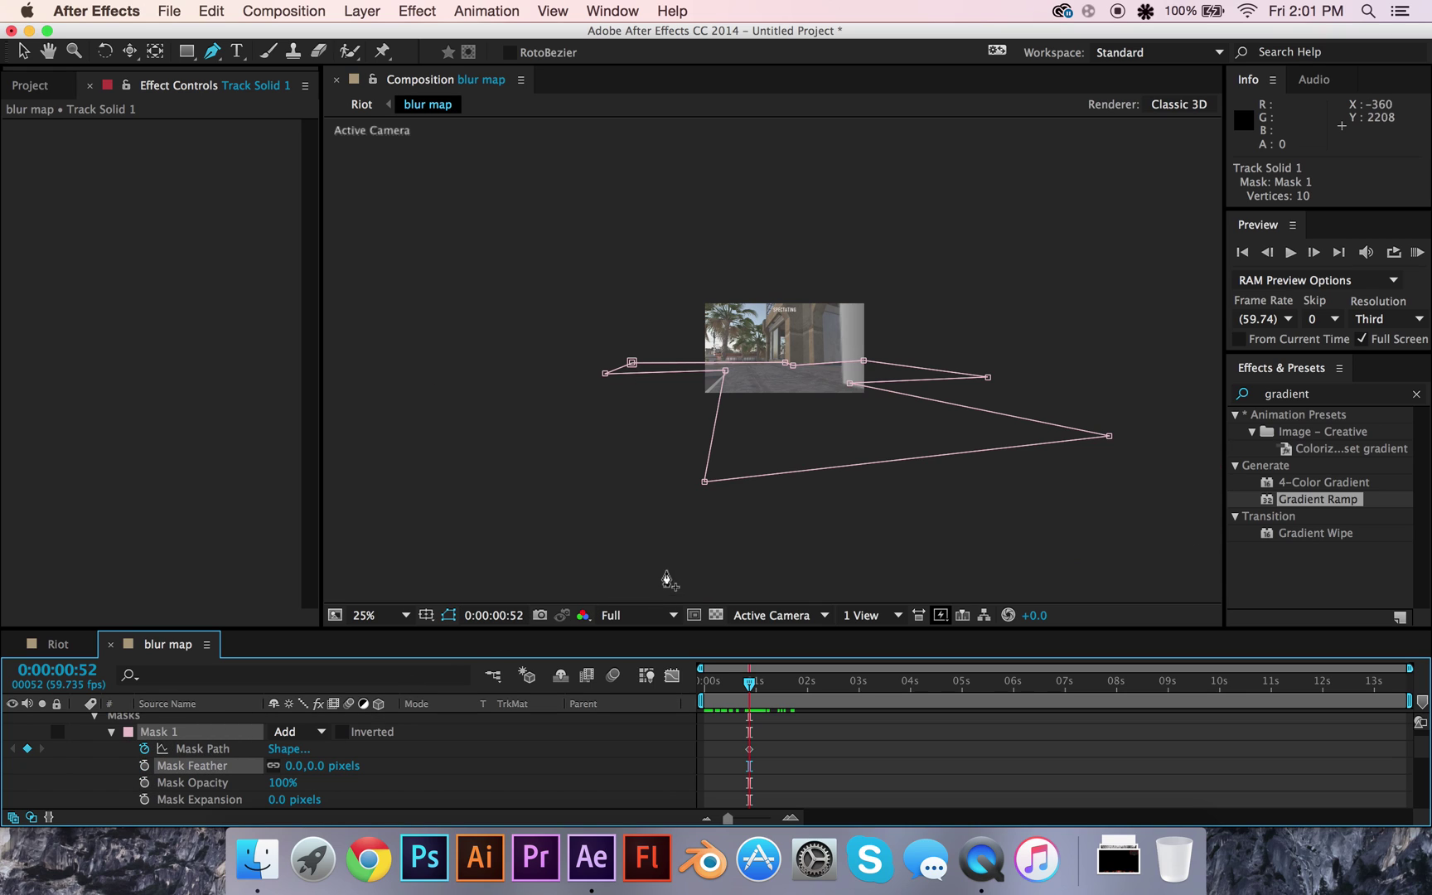
# - At 0:00:00:52, refit the ground mask by moving its near off-frame corner, building-base points and the point beside the near wall
pyautogui.moveTo(705, 481); pyautogui.dragTo(618, 471)
pyautogui.click(367, 615)
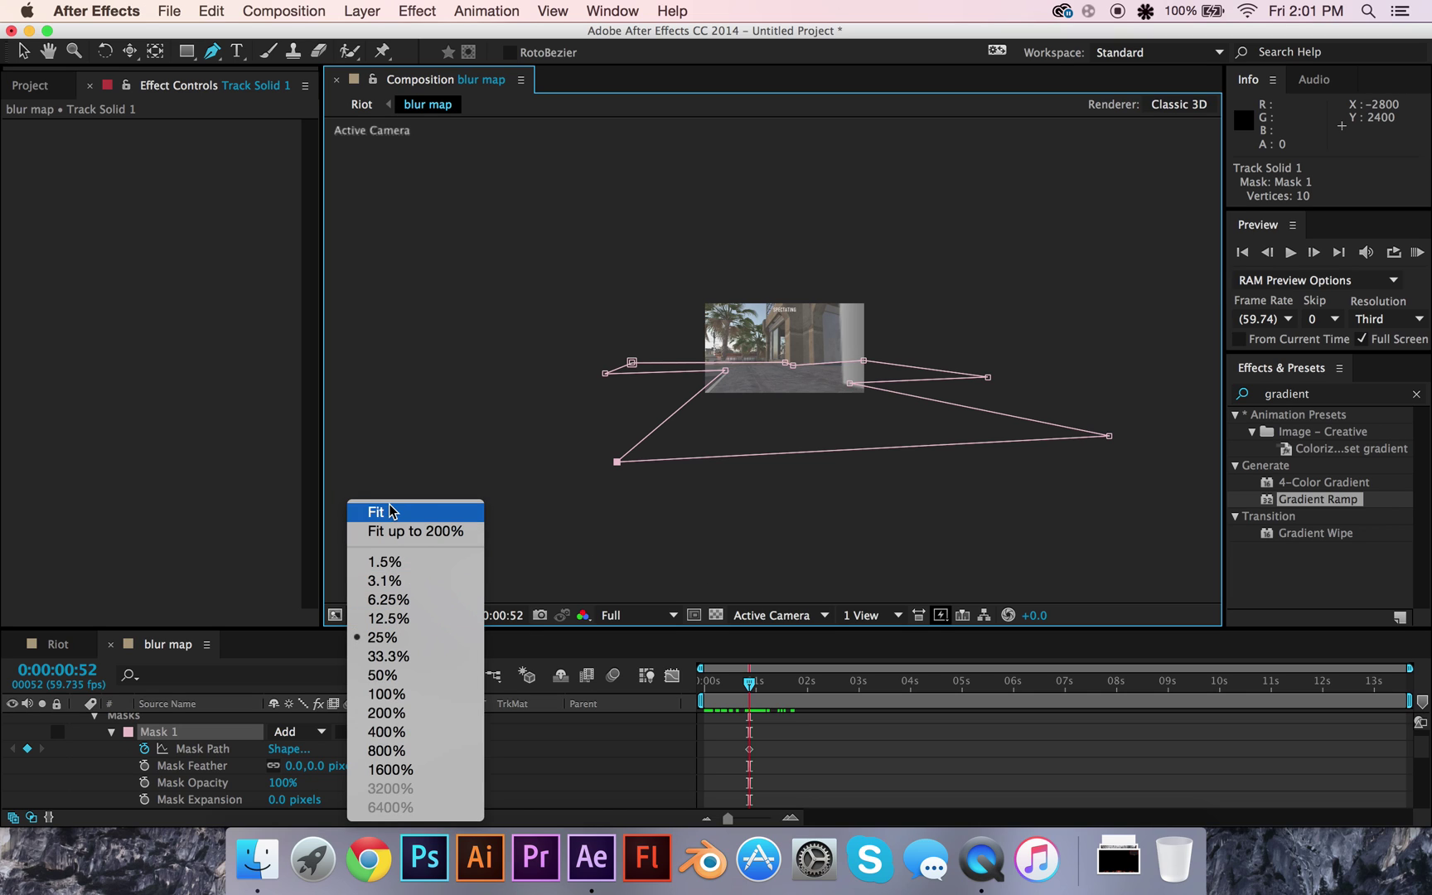
pyautogui.click(384, 506)
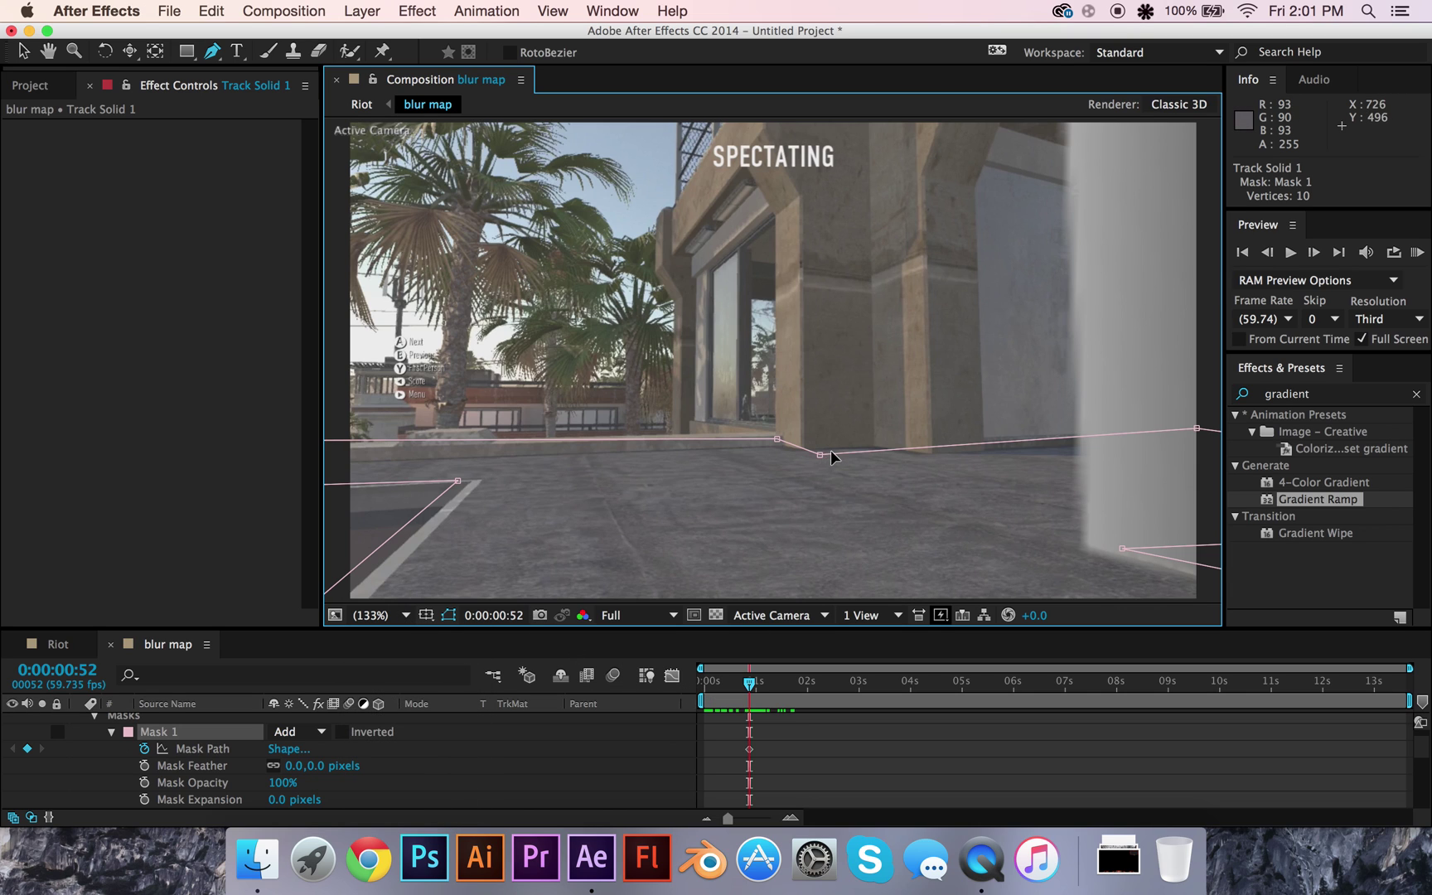
pyautogui.moveTo(821, 455); pyautogui.dragTo(794, 452)
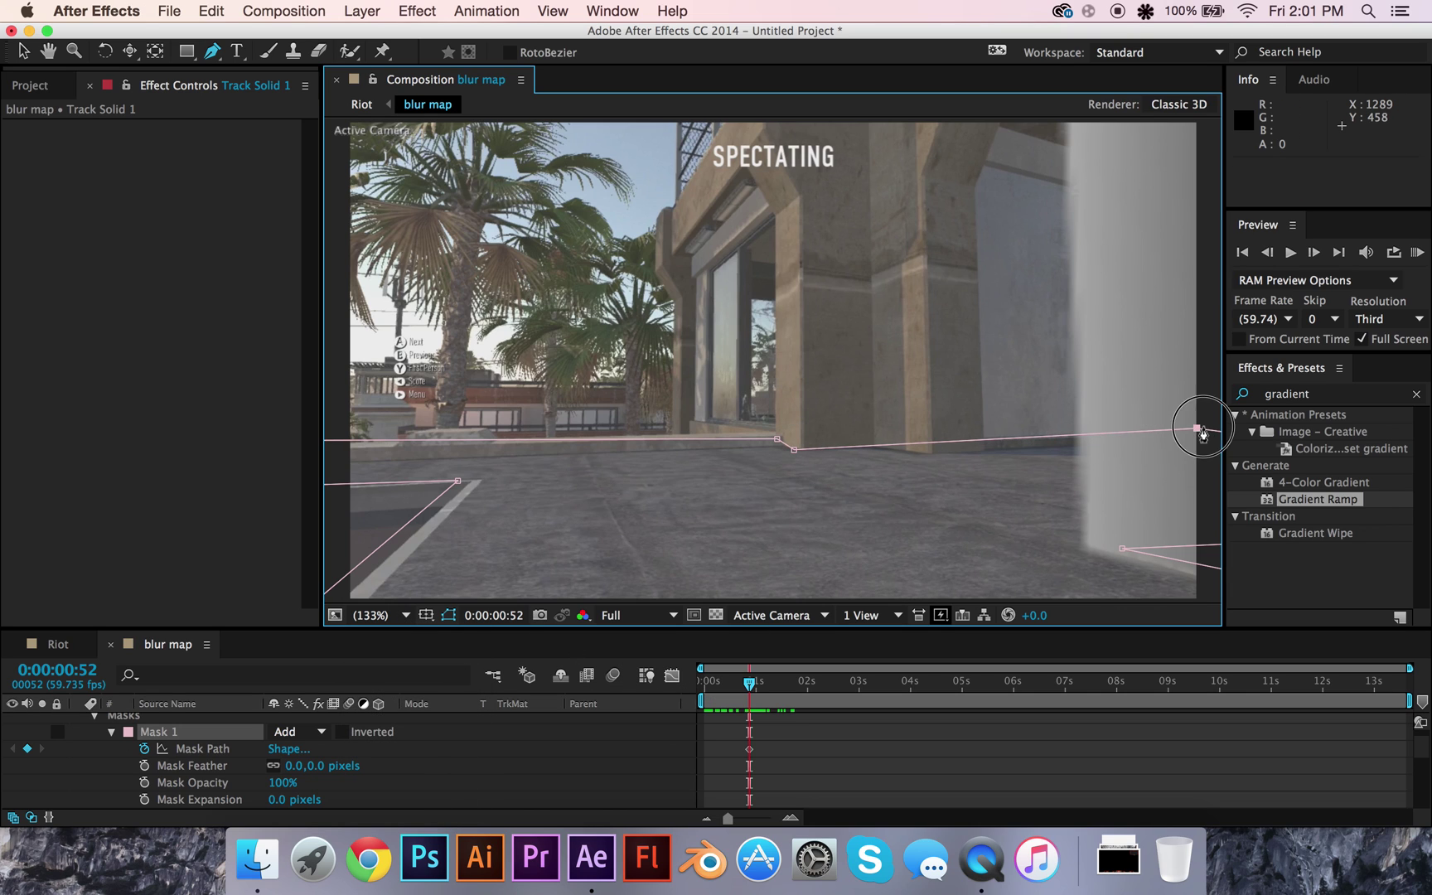
pyautogui.moveTo(1197, 428); pyautogui.dragTo(1208, 450)
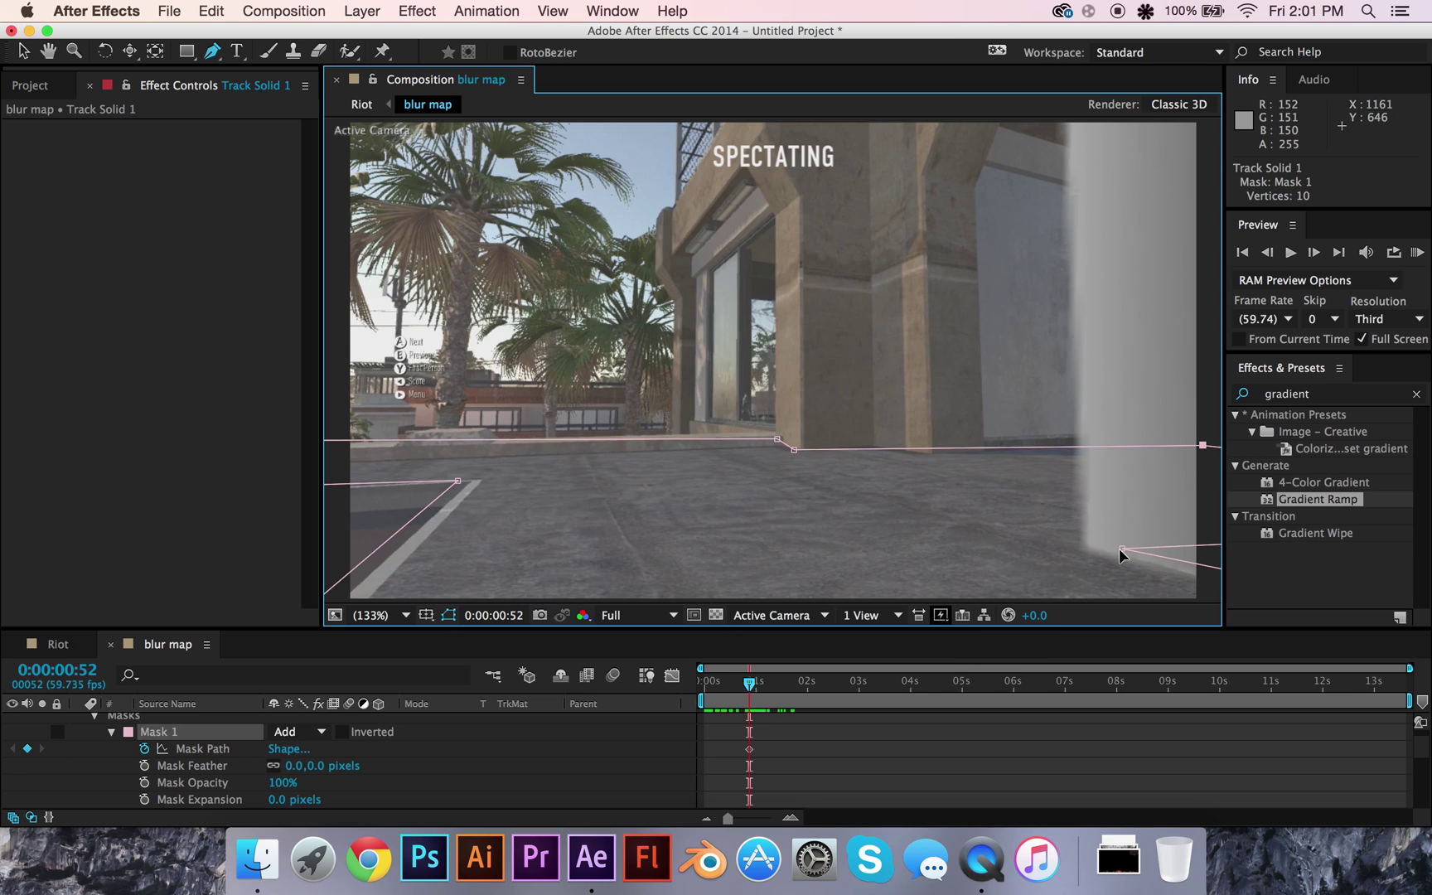
pyautogui.moveTo(1122, 549); pyautogui.dragTo(1067, 537)
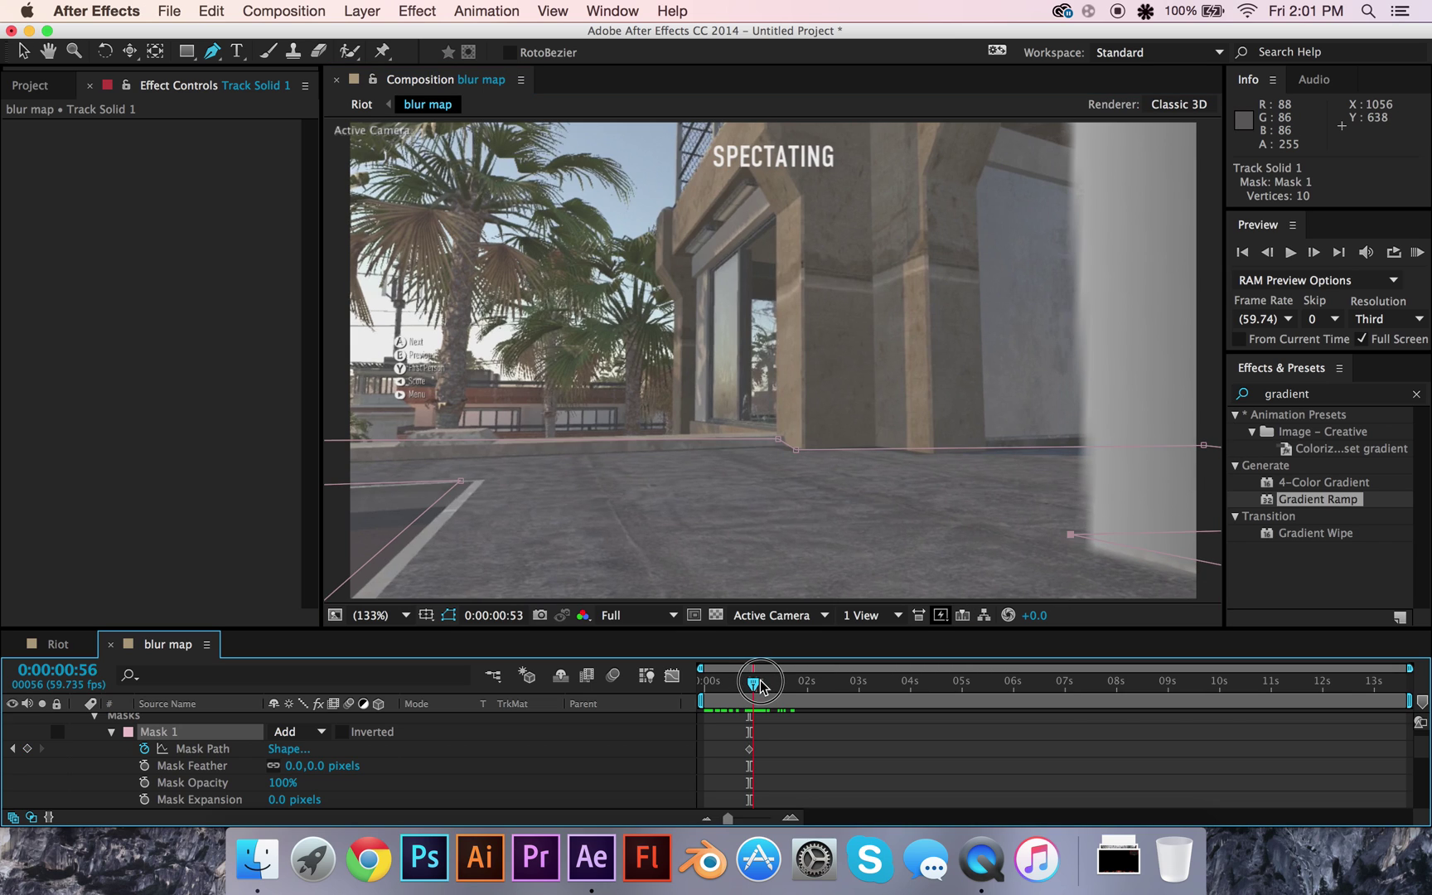
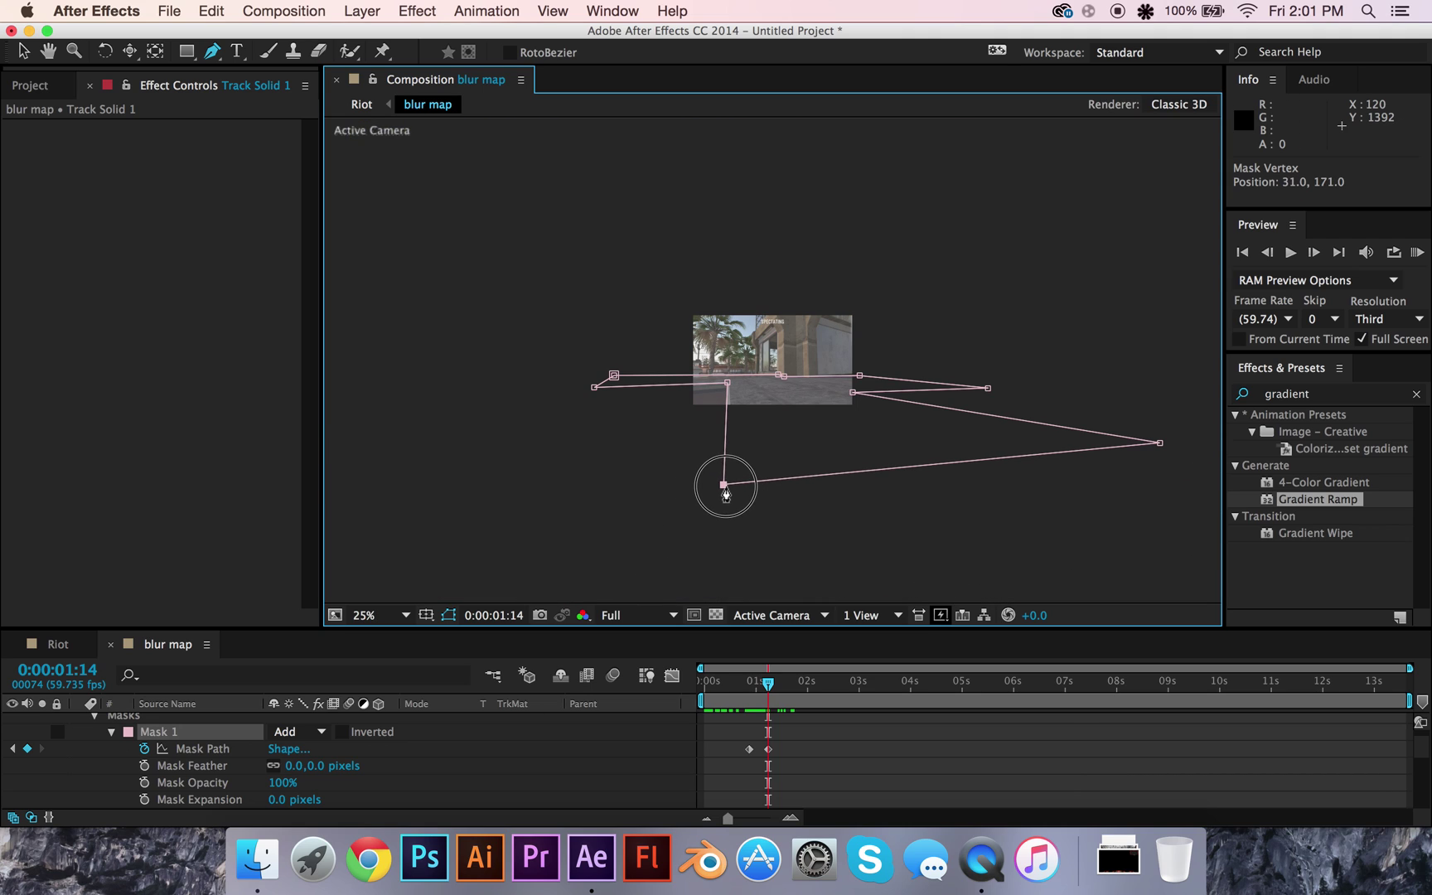
# - At 0:00:01:14, reshape the ground mask by moving its far off-frame corner to follow the curb line
pyautogui.press('/')
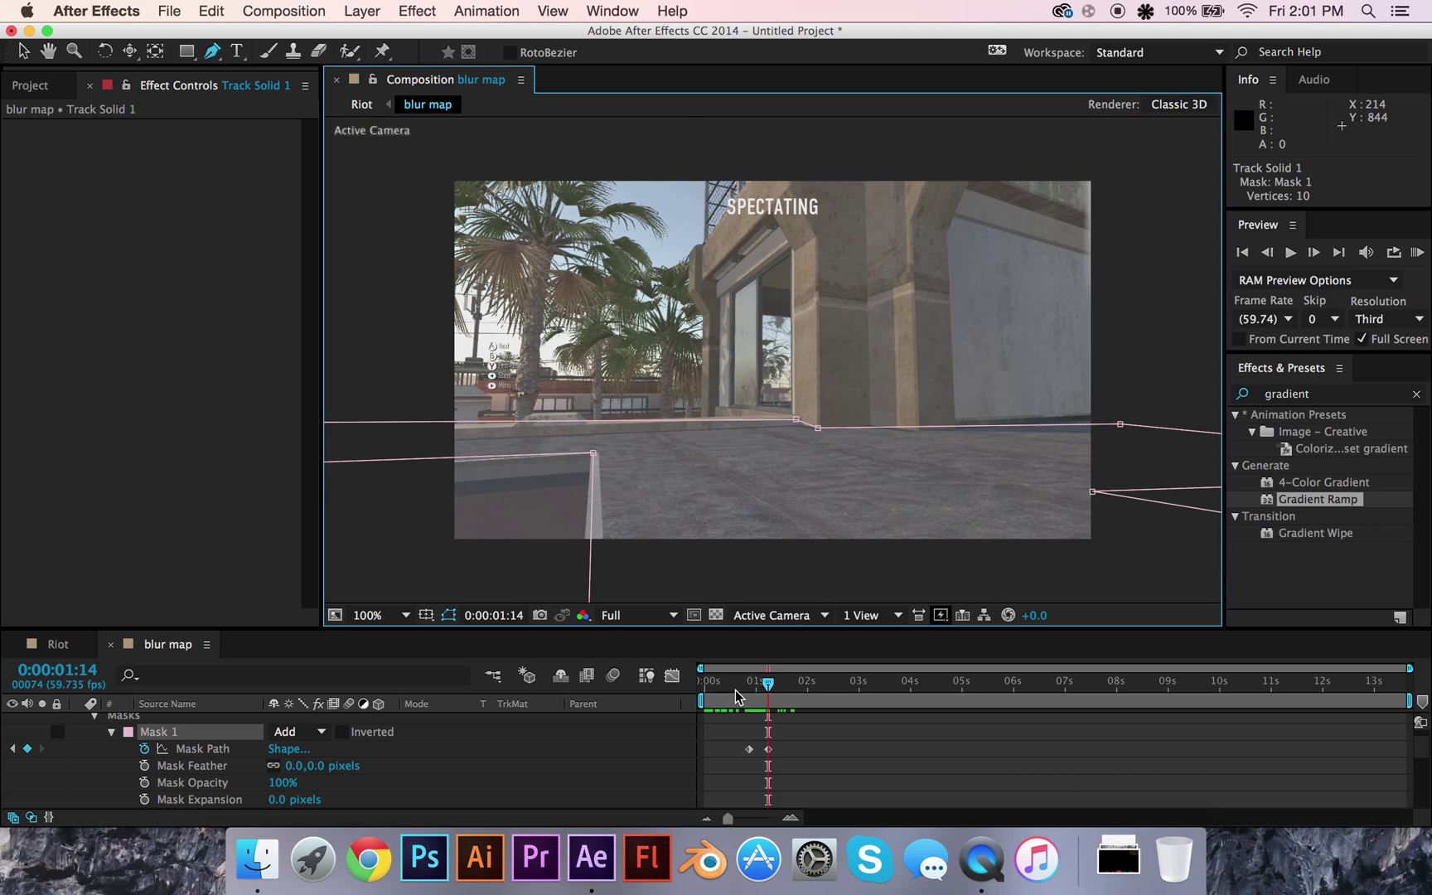
pyautogui.press(',')
pyautogui.press(',')
pyautogui.moveTo(417, 415); pyautogui.dragTo(454, 402)
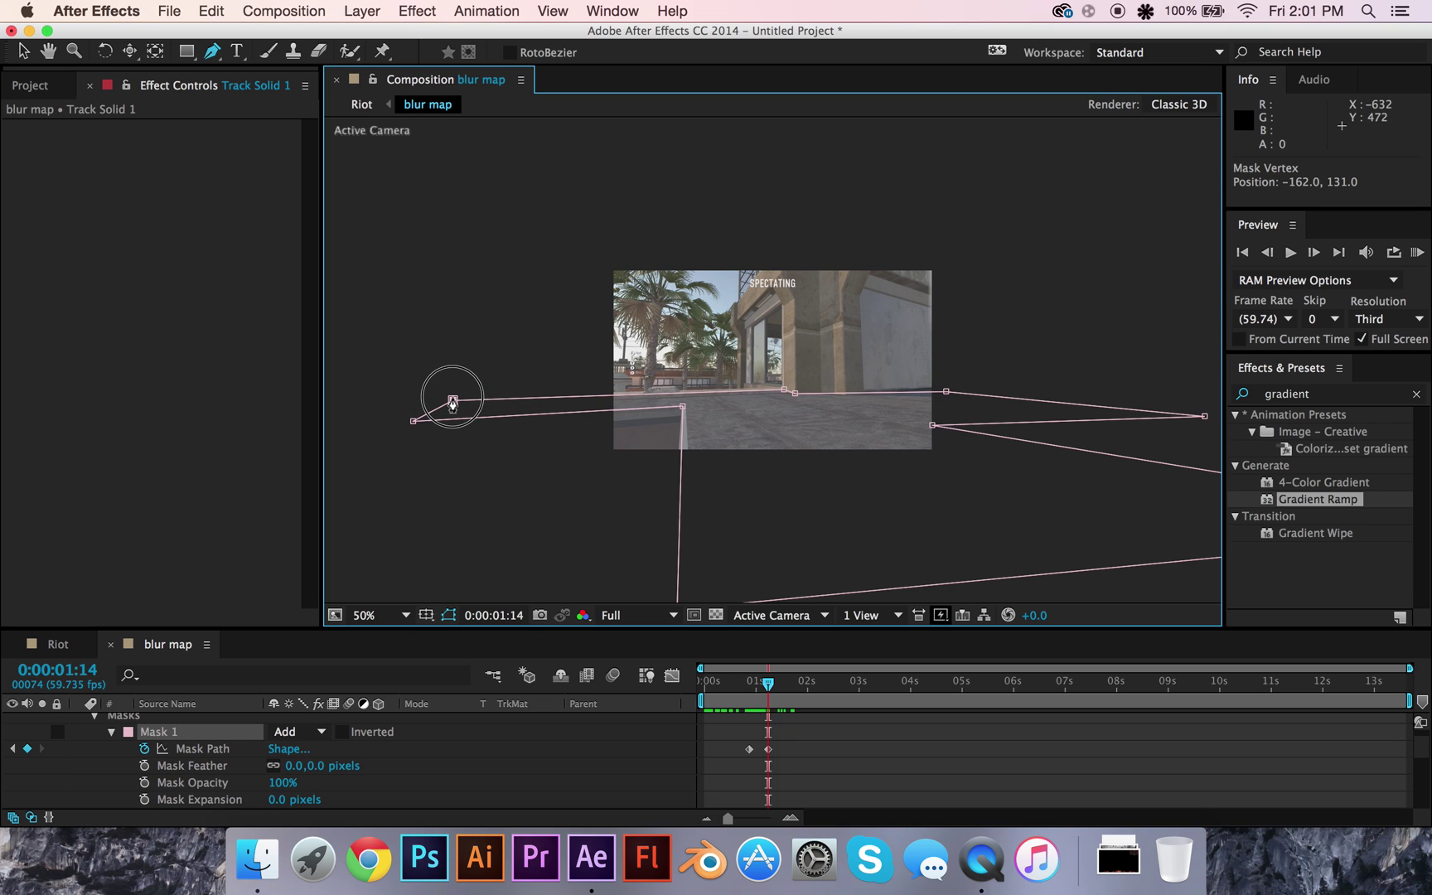
pyautogui.click(364, 617)
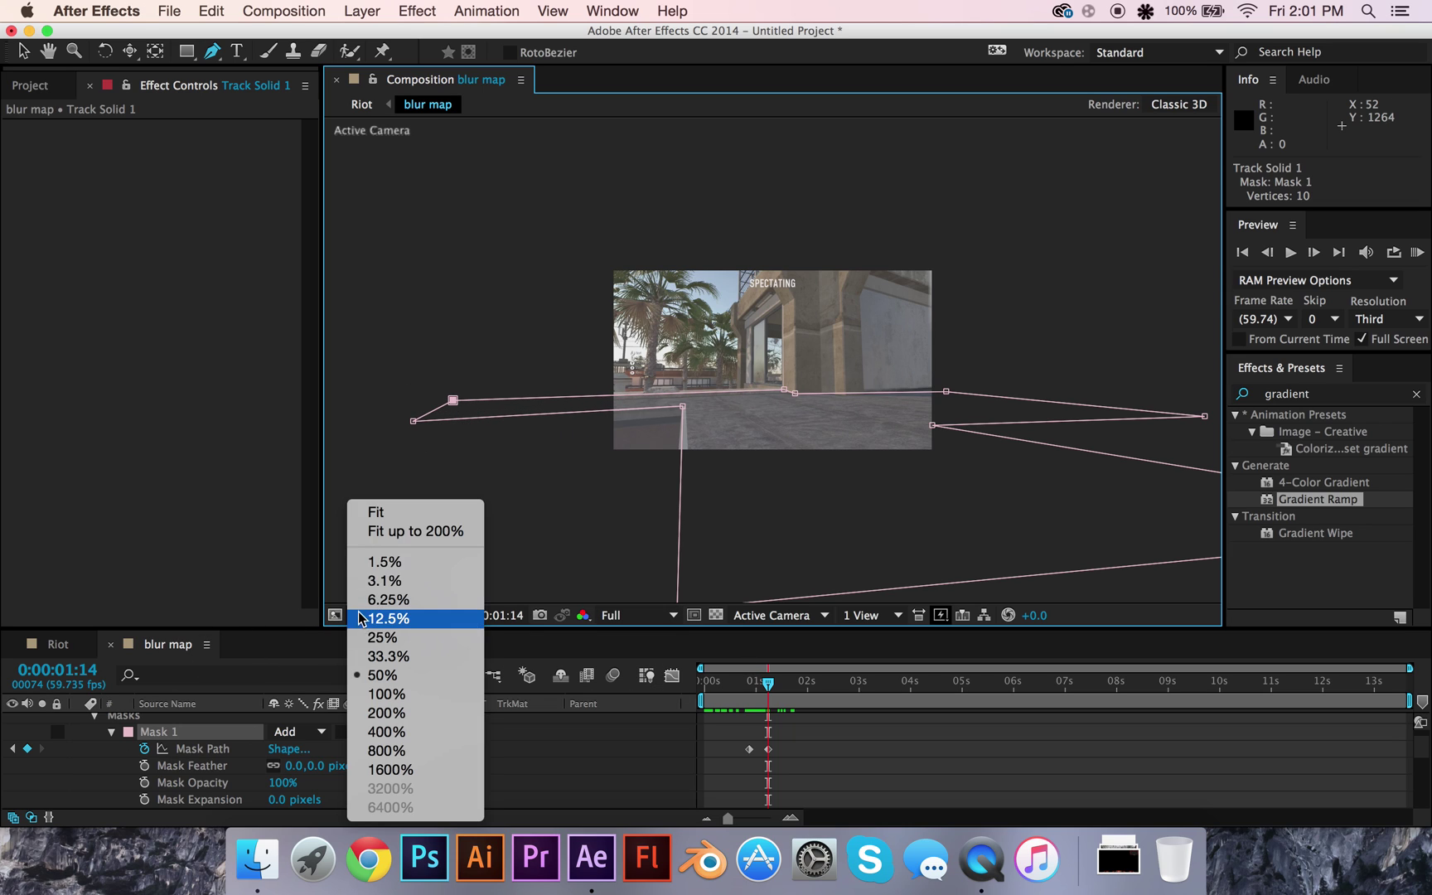
pyautogui.click(365, 511)
# - Go to 0:00:02:55 and reposition the ground mask's off-frame corner along the near ledge
pyautogui.click(769, 681)
pyautogui.moveTo(769, 681); pyautogui.dragTo(856, 682)
pyautogui.scroll(-2, 384, 505)
pyautogui.moveTo(459, 454); pyautogui.dragTo(471, 461)
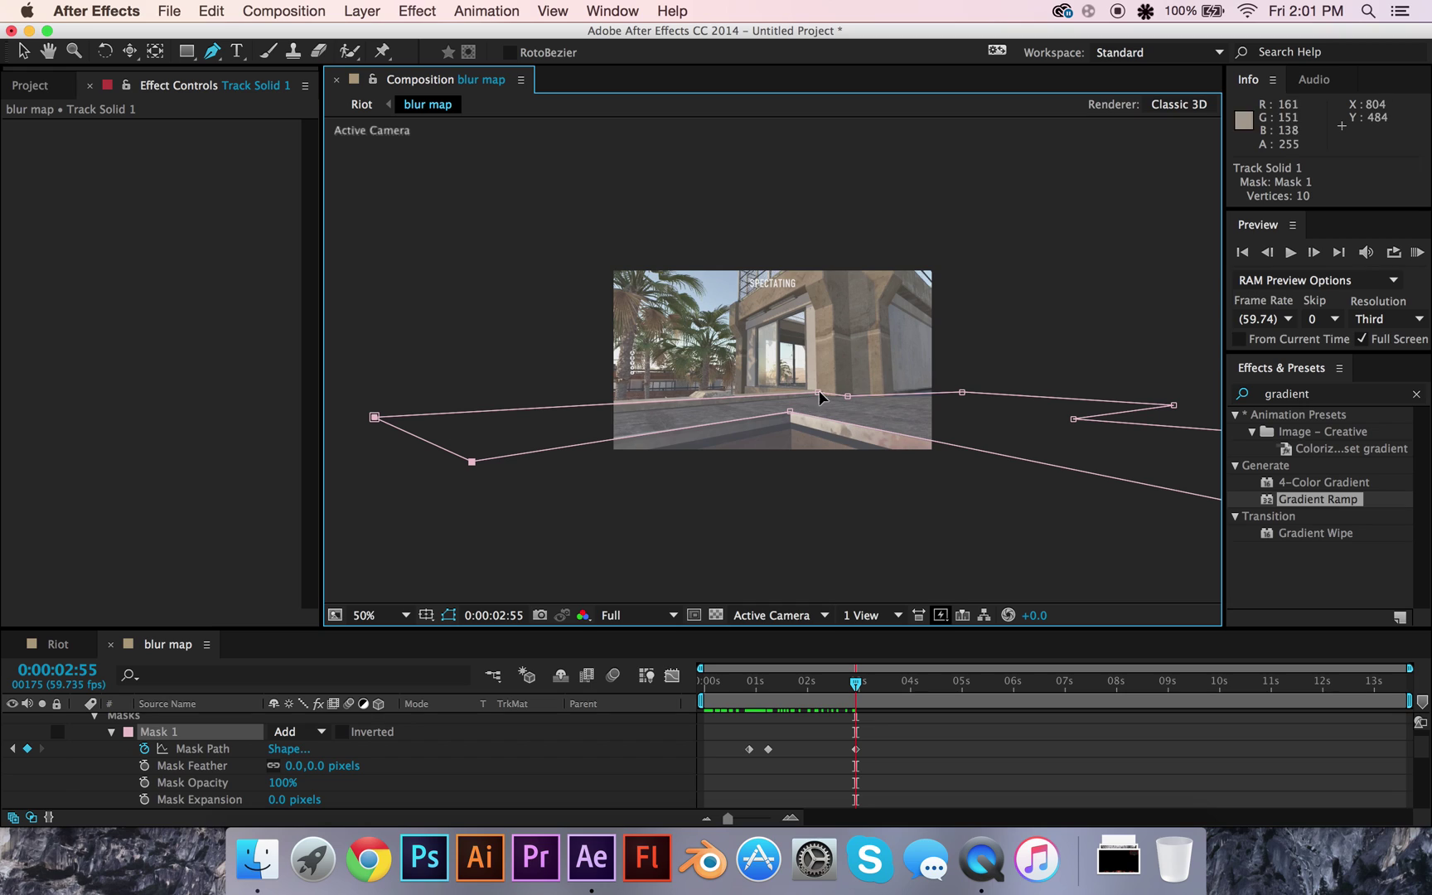
pyautogui.click(847, 389)
pyautogui.moveTo(962, 378); pyautogui.dragTo(962, 383)
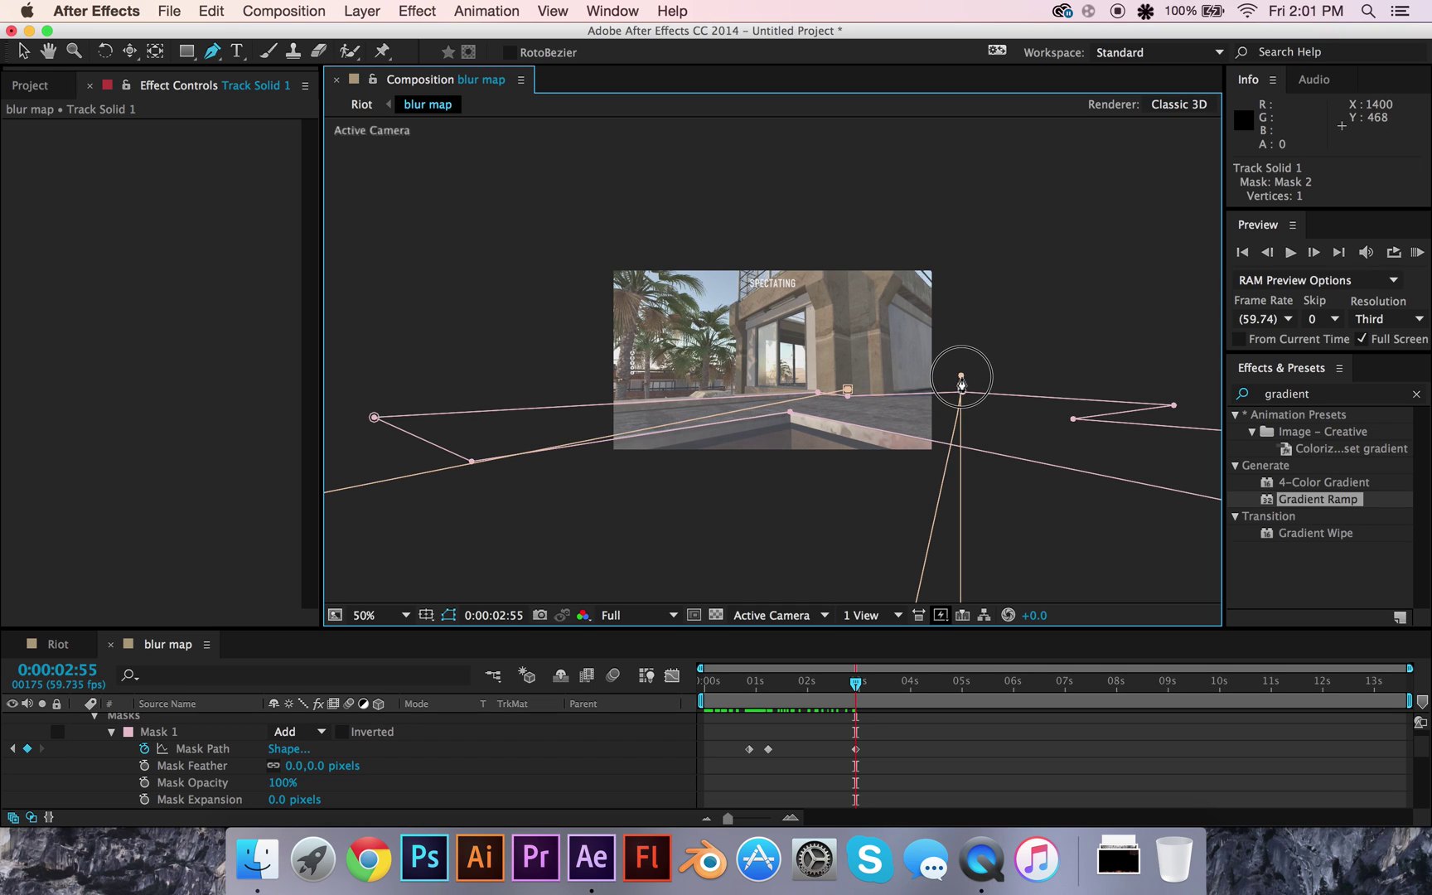
pyautogui.hotkey('ctrl', 'z')
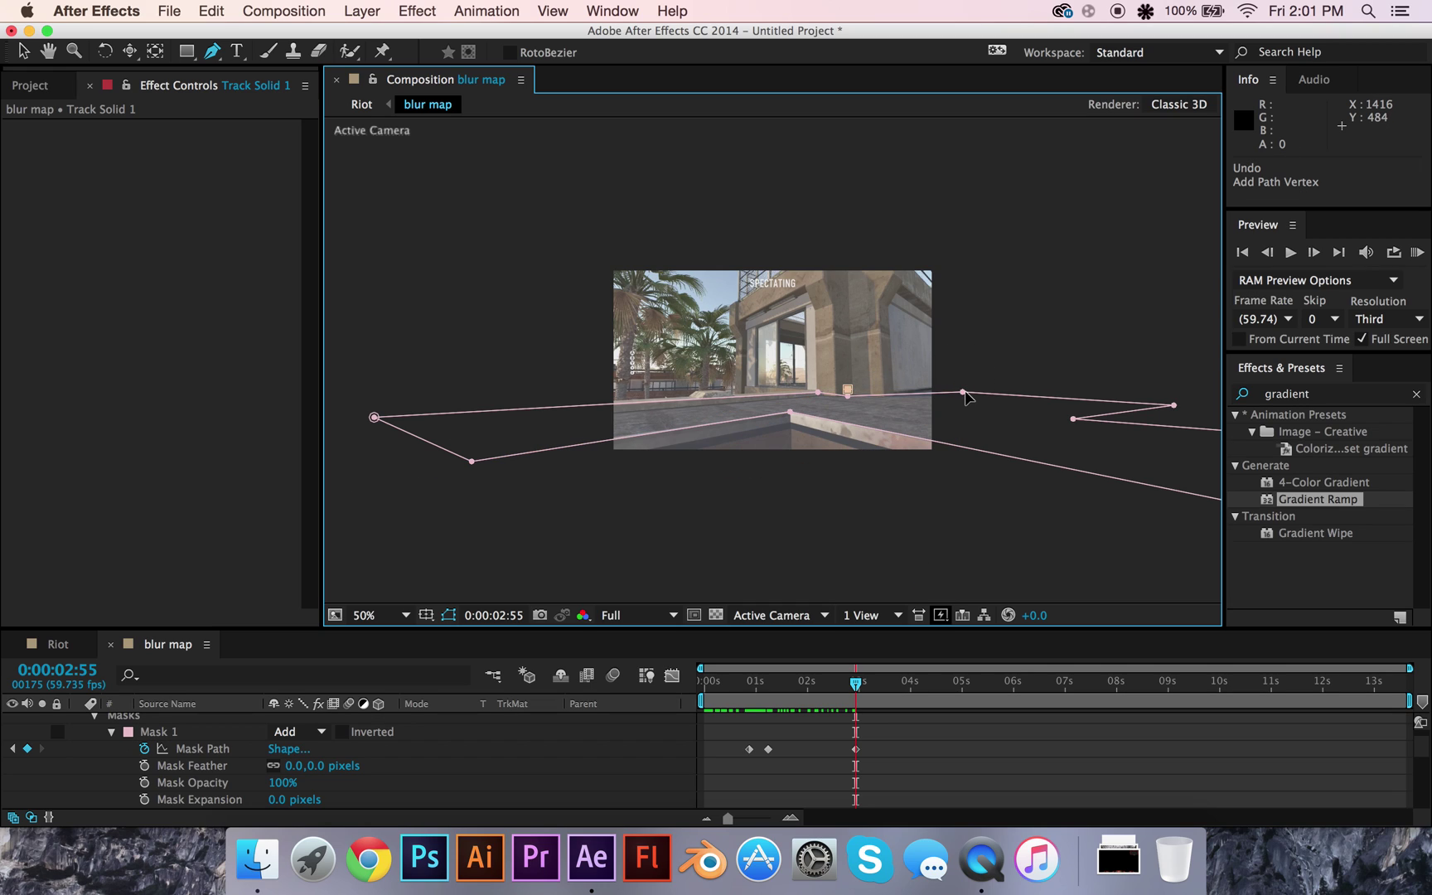
# - At 0:00:02:55, fit the ground mask's far edge to the building's base and add an extra vertex near its corner
pyautogui.click(962, 393)
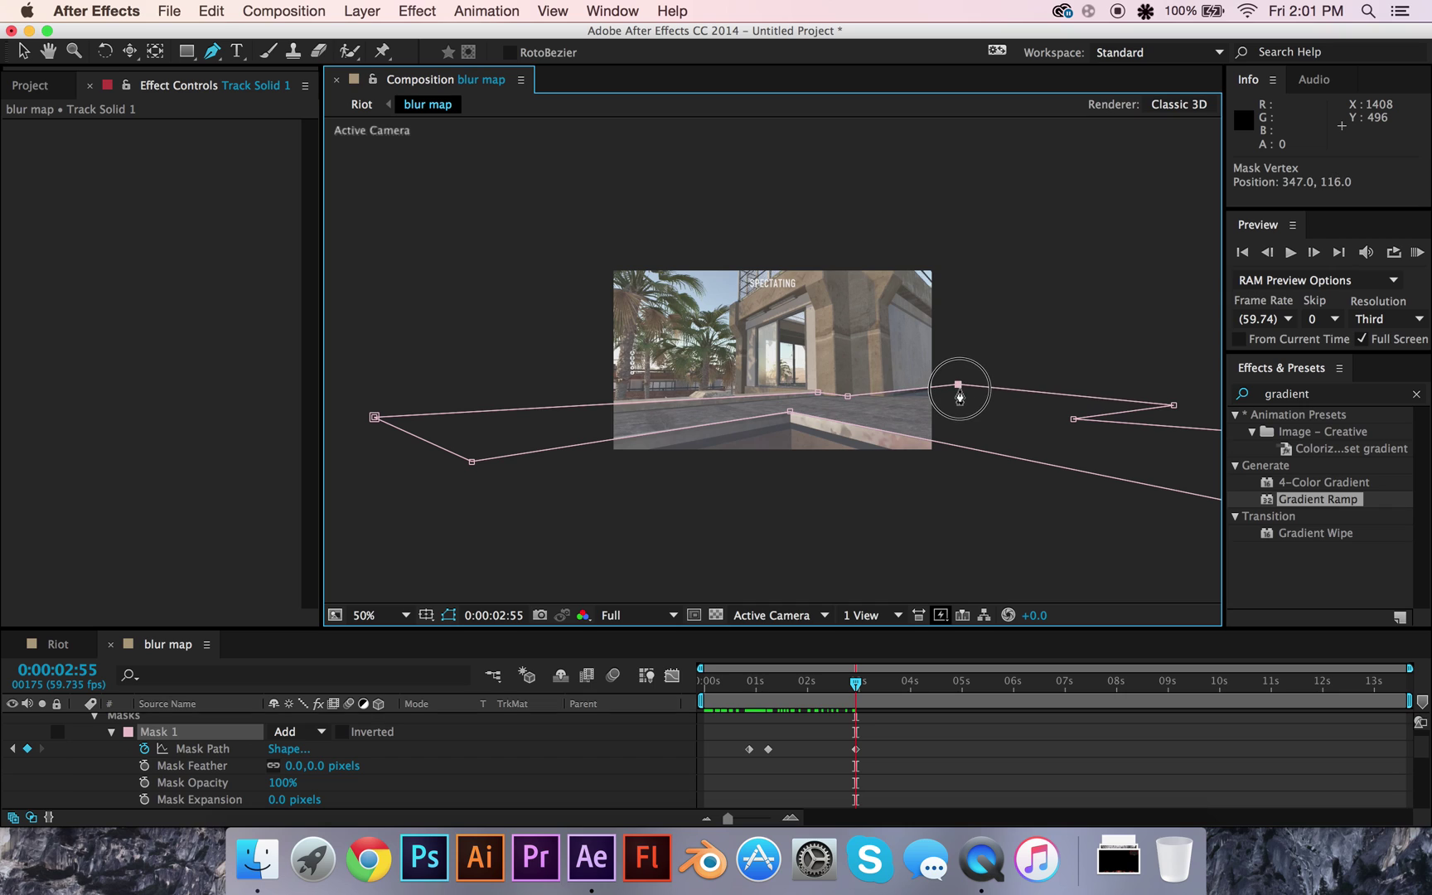
pyautogui.click(871, 397)
pyautogui.click(818, 393)
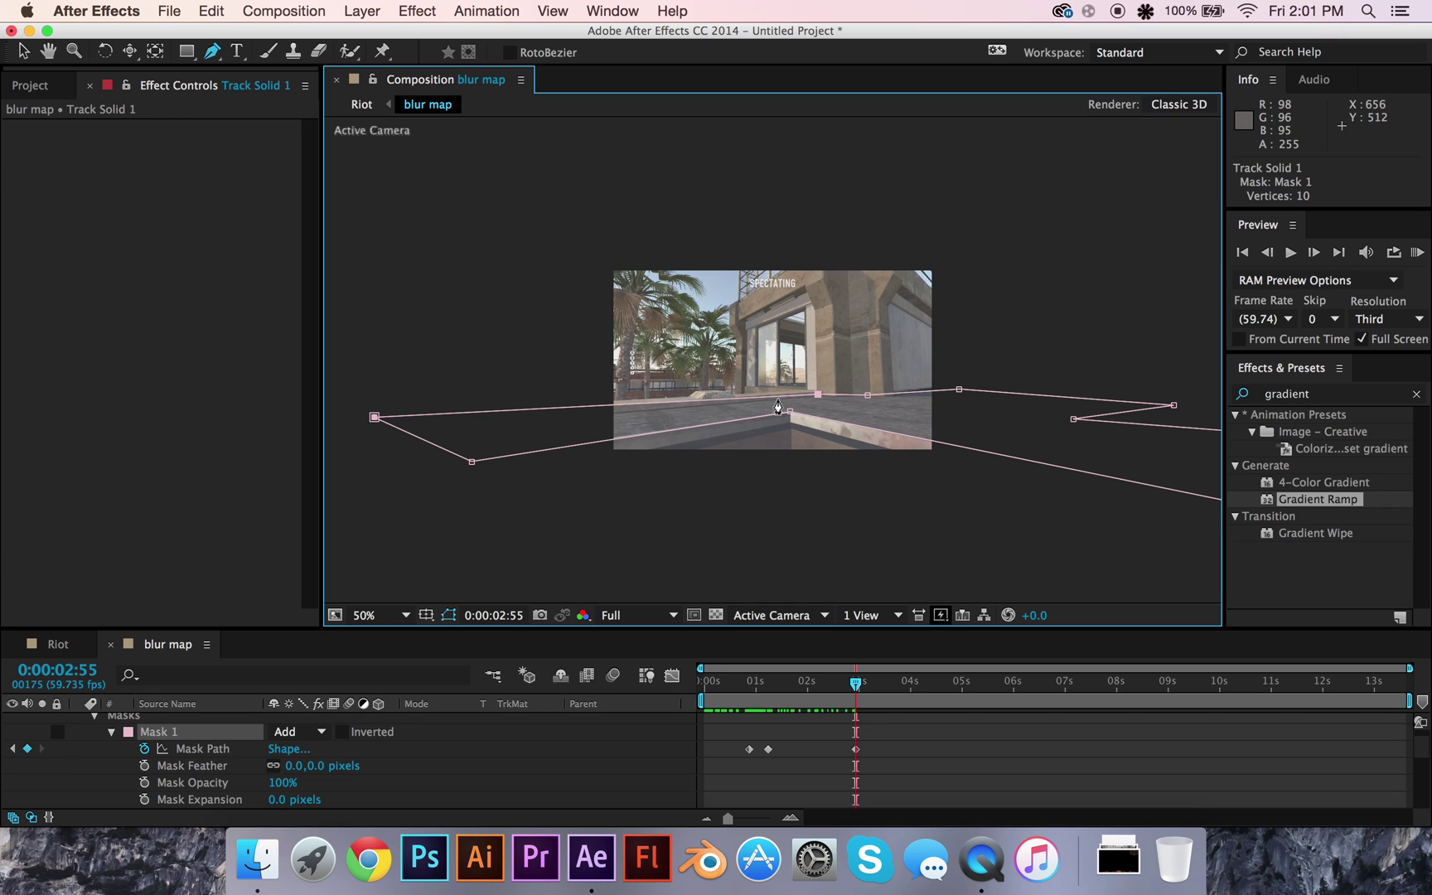
pyautogui.moveTo(778, 399); pyautogui.dragTo(795, 391)
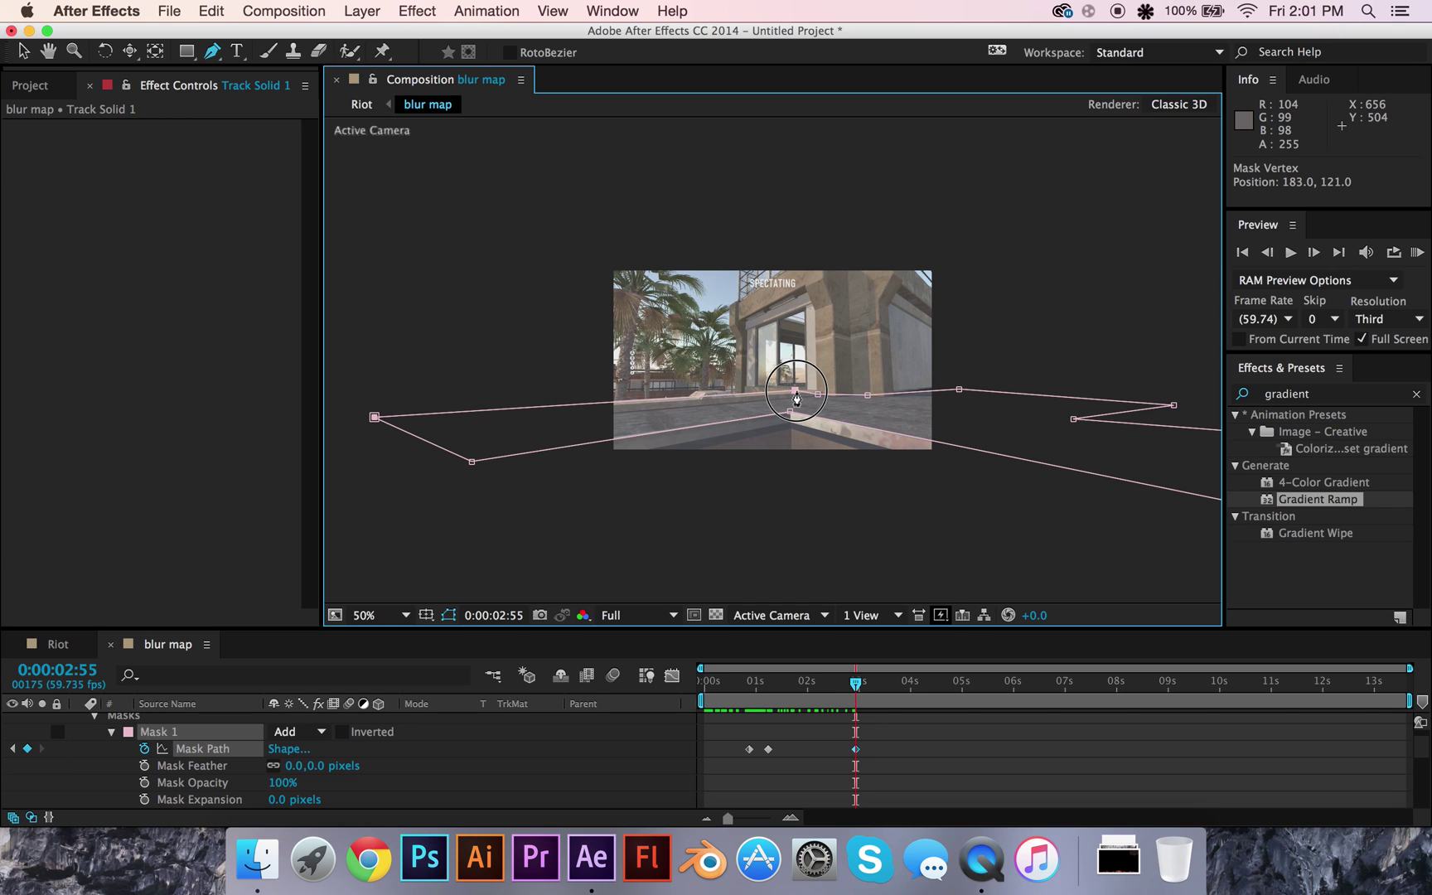
pyautogui.click(369, 615)
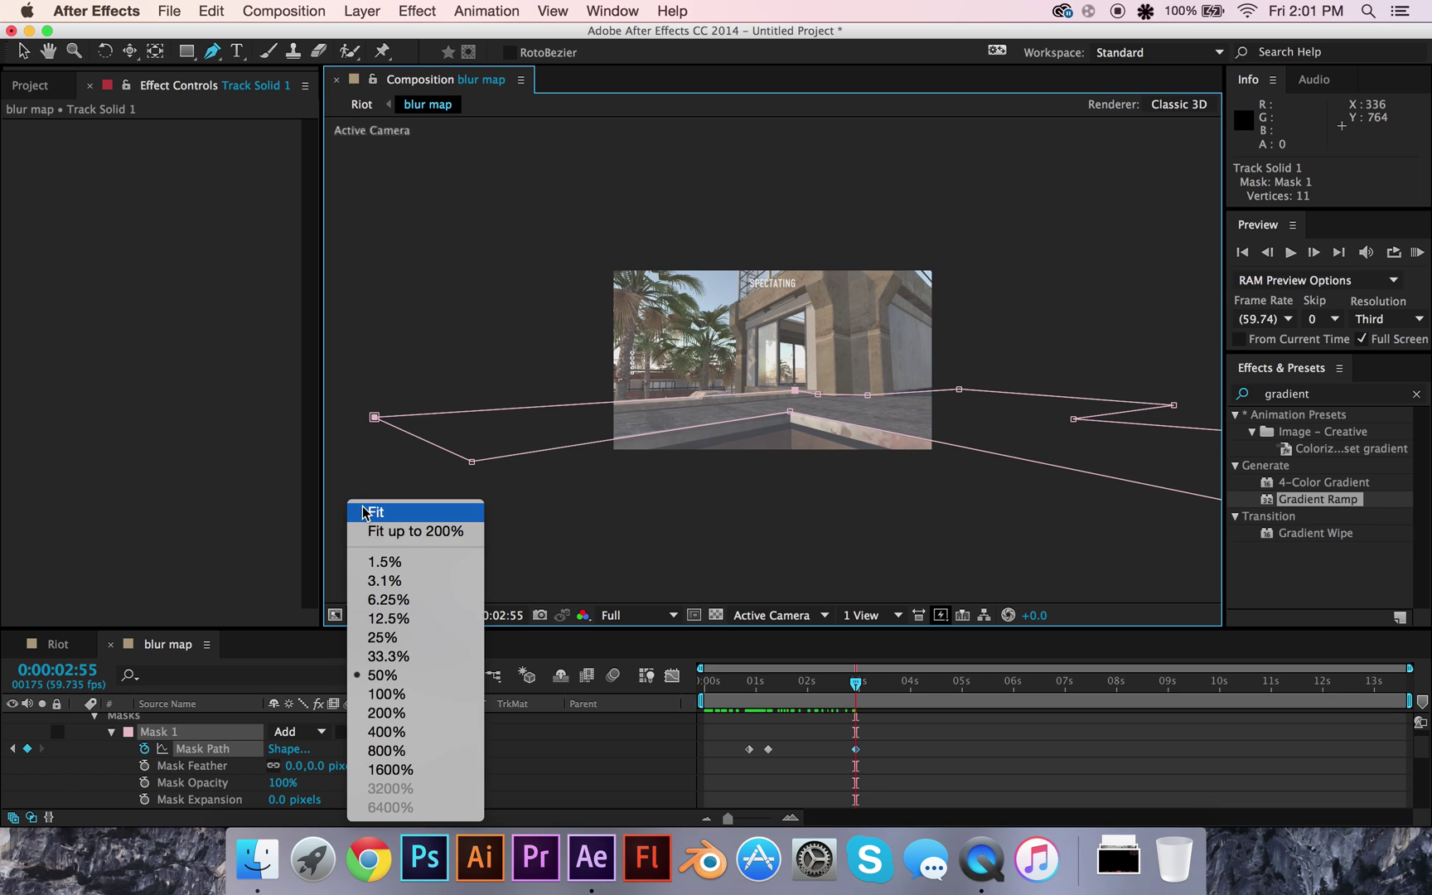
pyautogui.click(623, 499)
pyautogui.press('.')
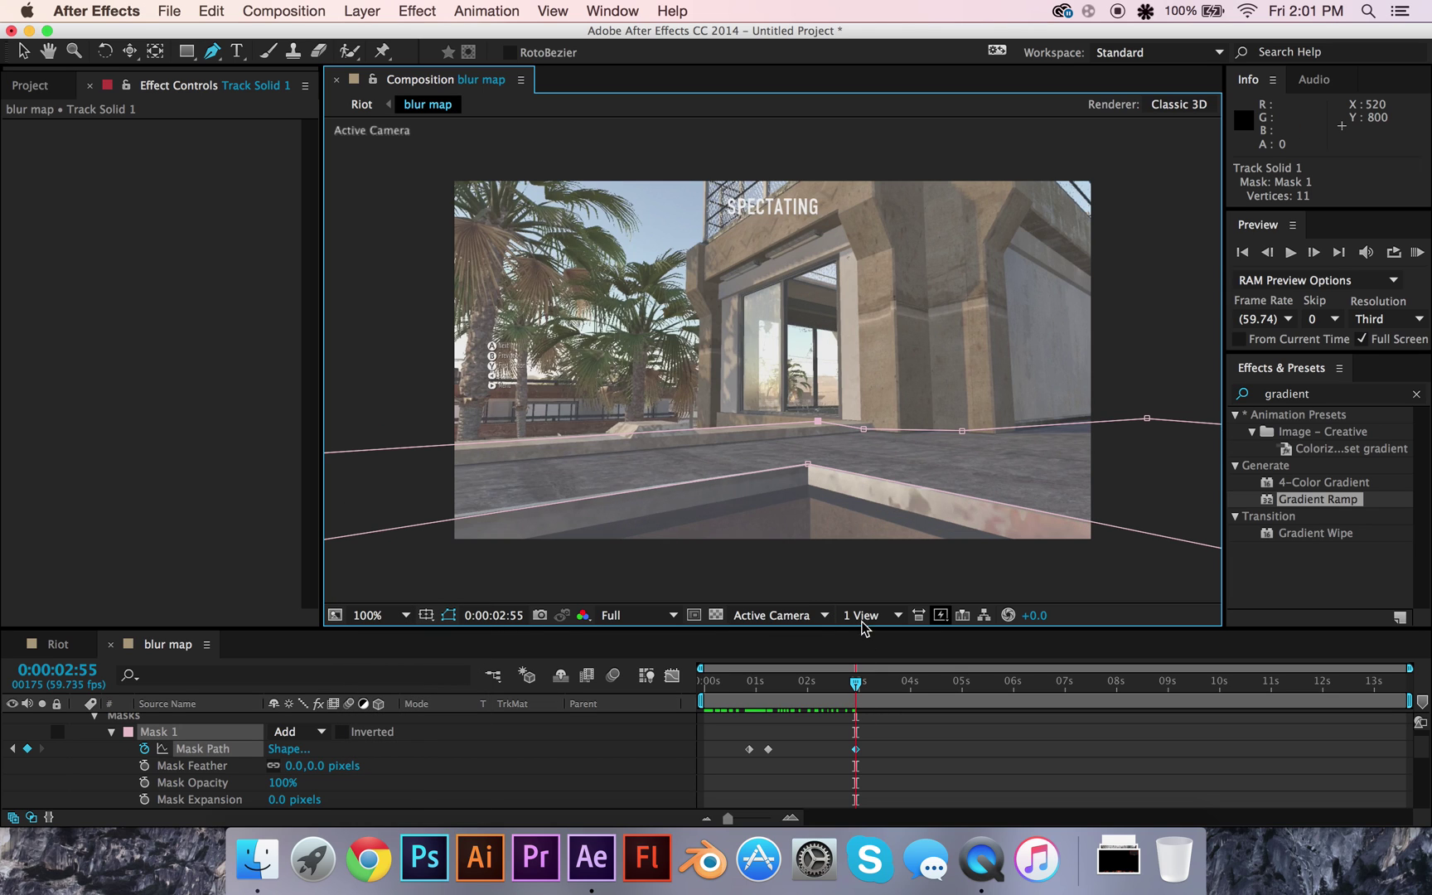
pyautogui.click(867, 422)
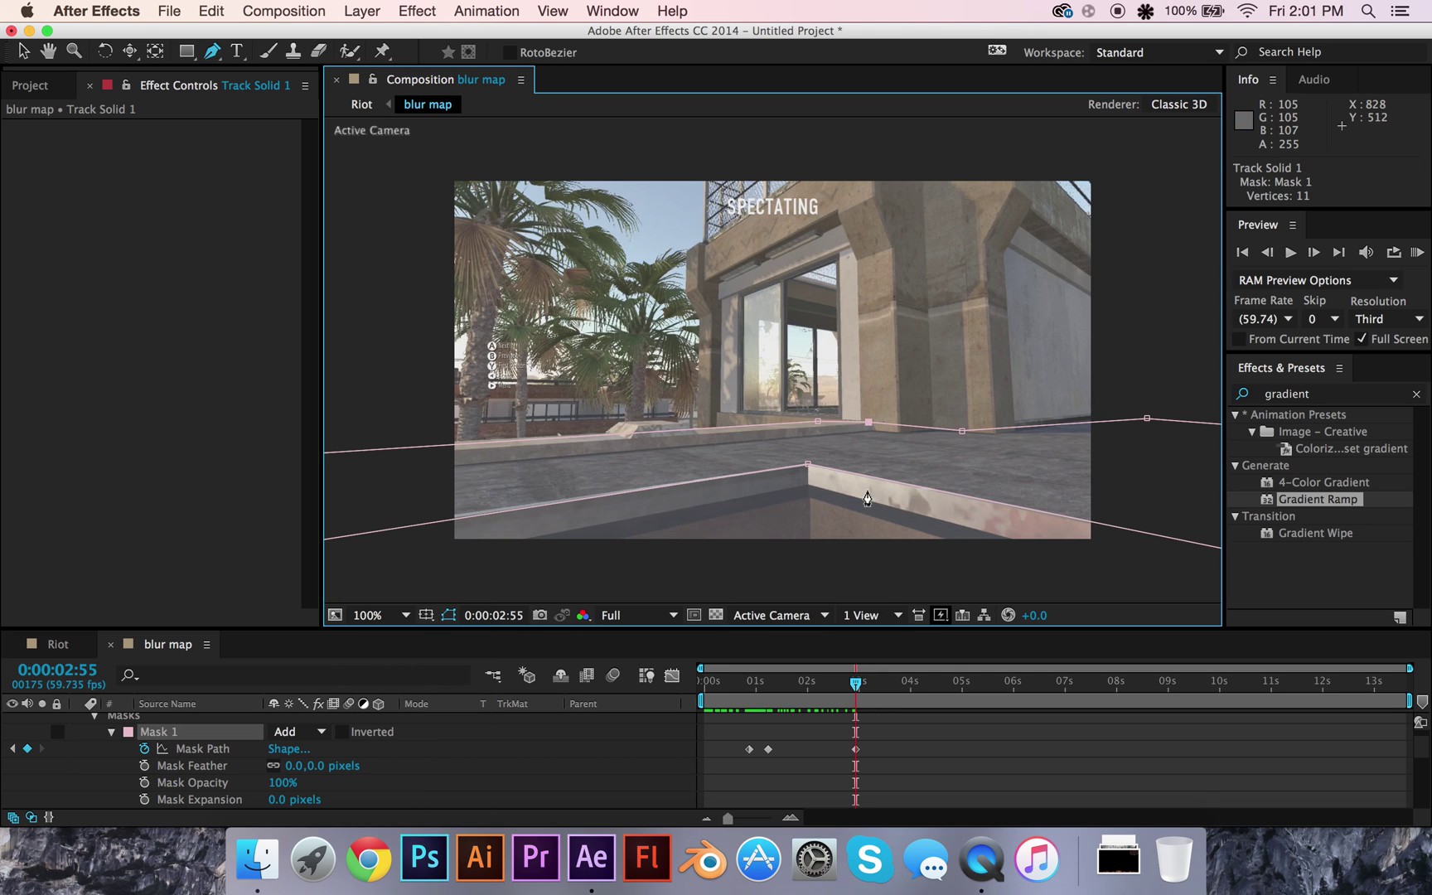
# - Go to 0:00:04:34 and refit the ground mask's near off-frame corner and its points at the building's far base corner
pyautogui.moveTo(862, 687); pyautogui.dragTo(941, 691)
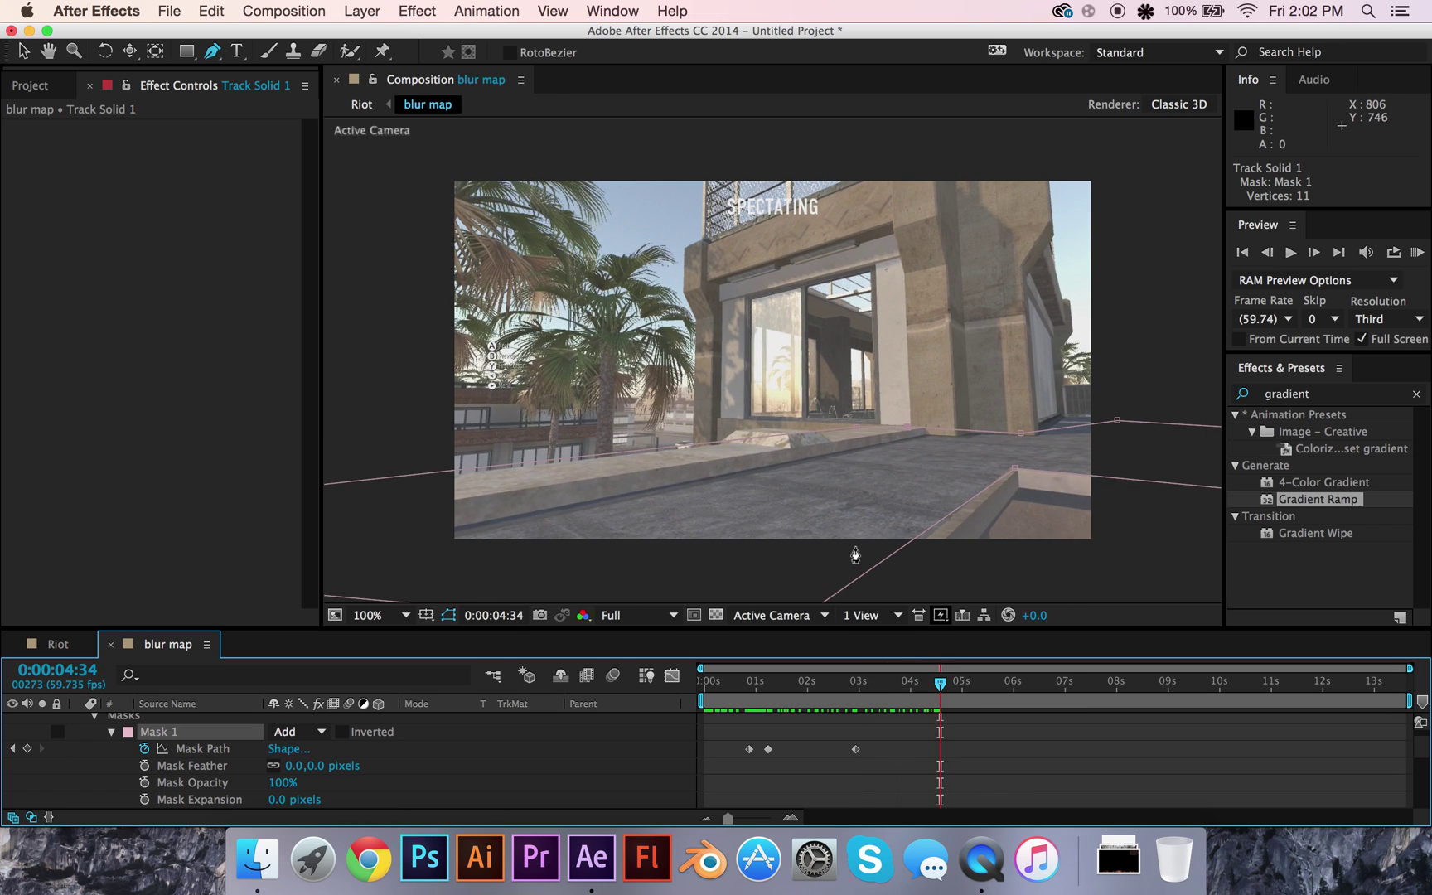
pyautogui.press(',')
pyautogui.moveTo(773, 499); pyautogui.dragTo(781, 506)
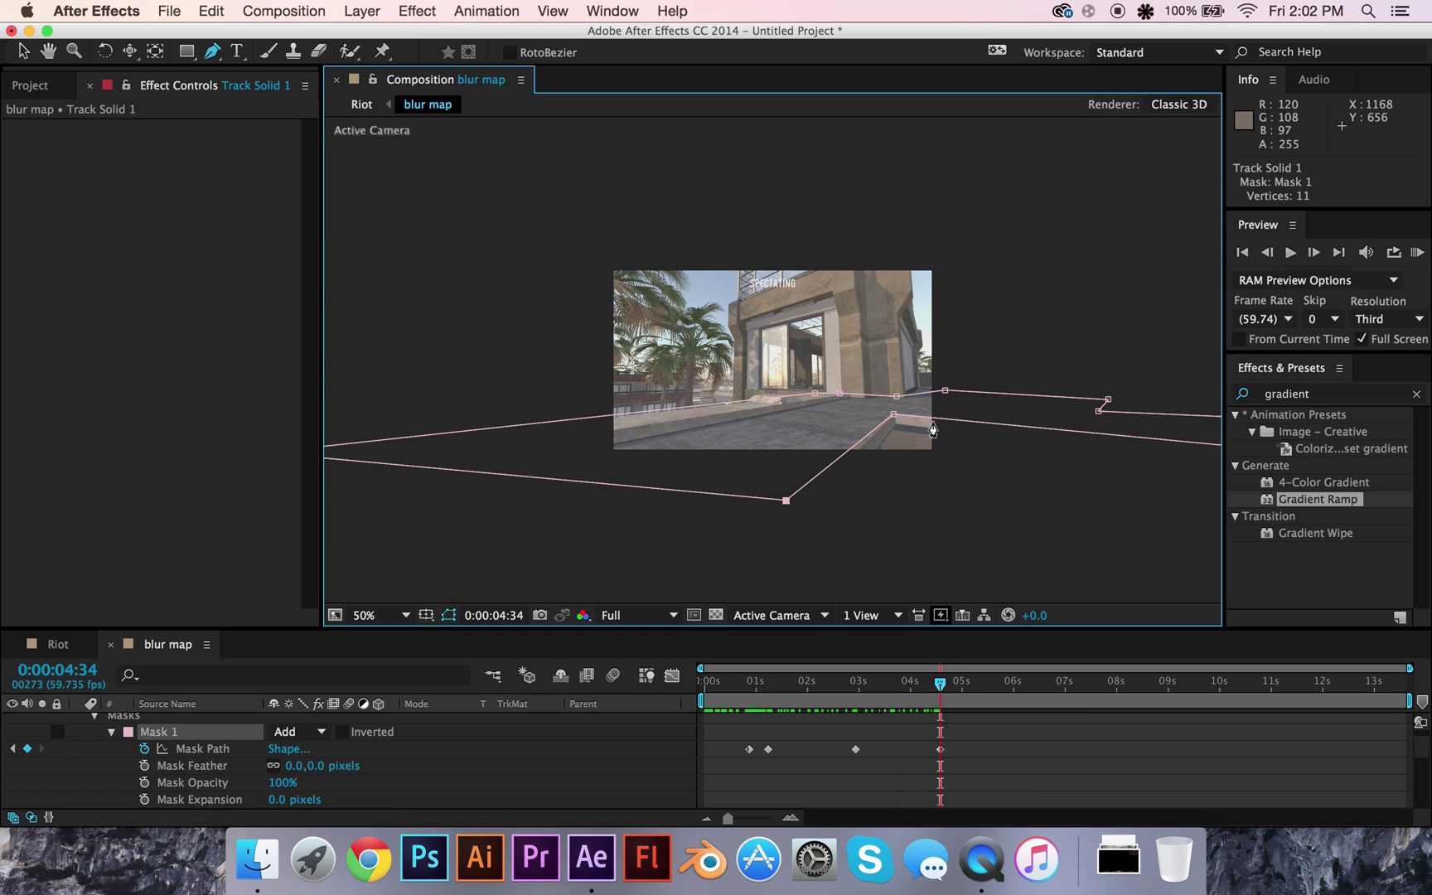
pyautogui.press('.')
pyautogui.moveTo(1117, 420); pyautogui.dragTo(1034, 434)
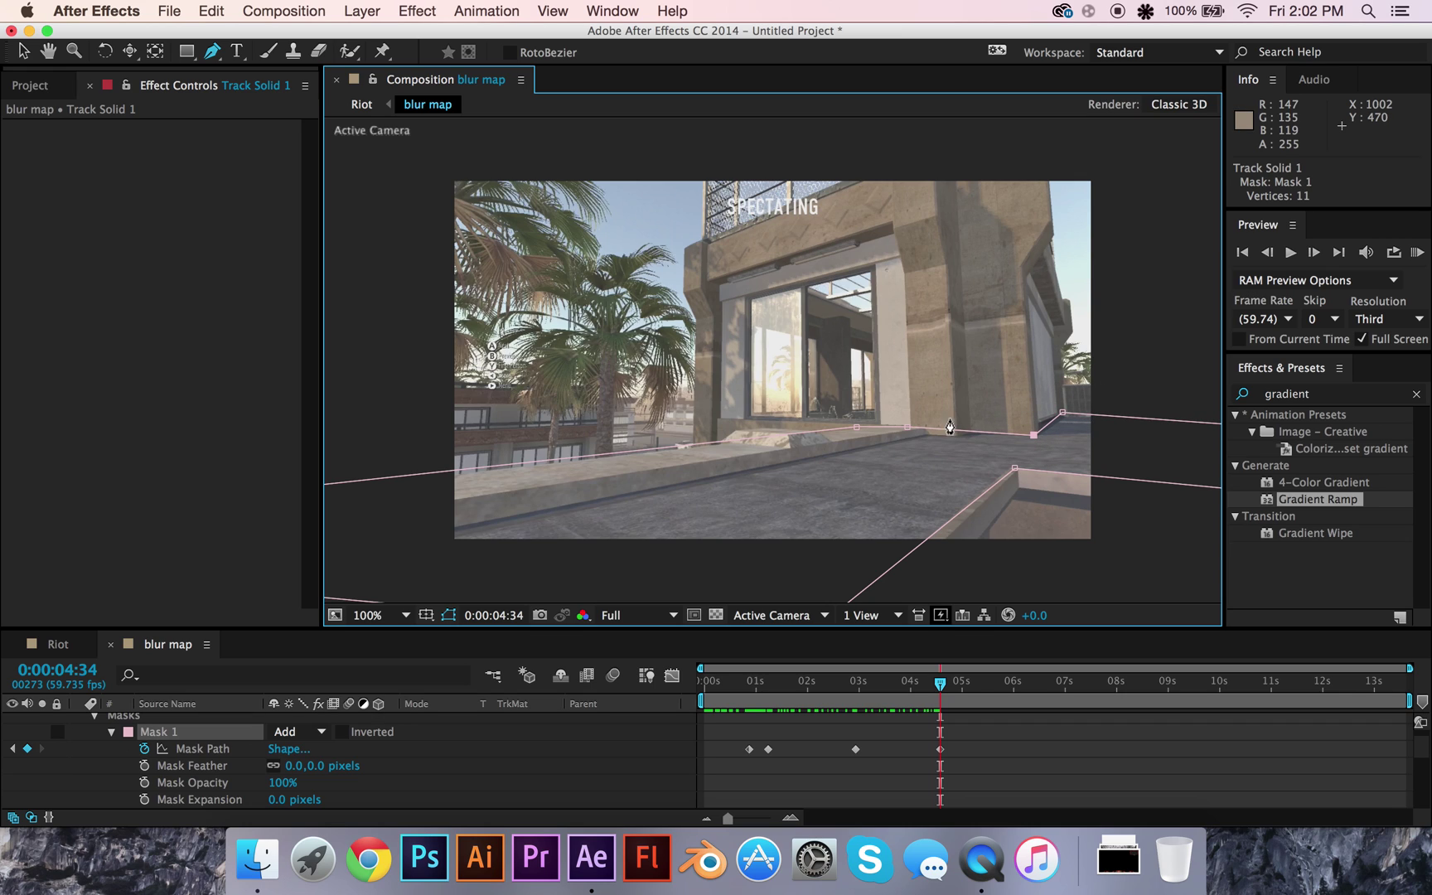
# - At 0:00:04:34, lower the ground mask's outermost off-frame corner to align its edge with the concrete ledge
pyautogui.press(',')
pyautogui.press(',')
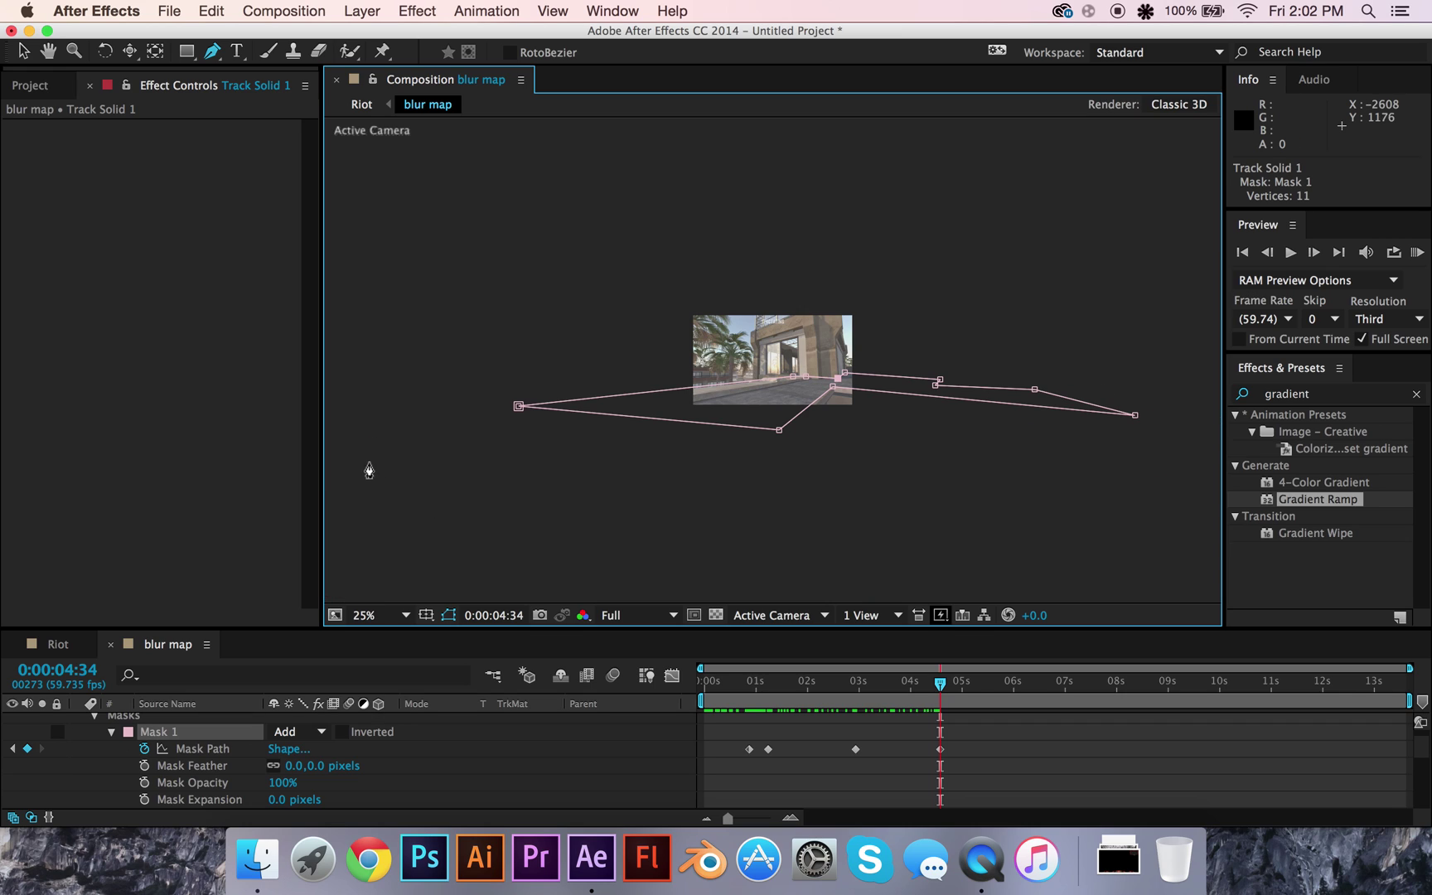
pyautogui.moveTo(521, 409); pyautogui.dragTo(526, 415)
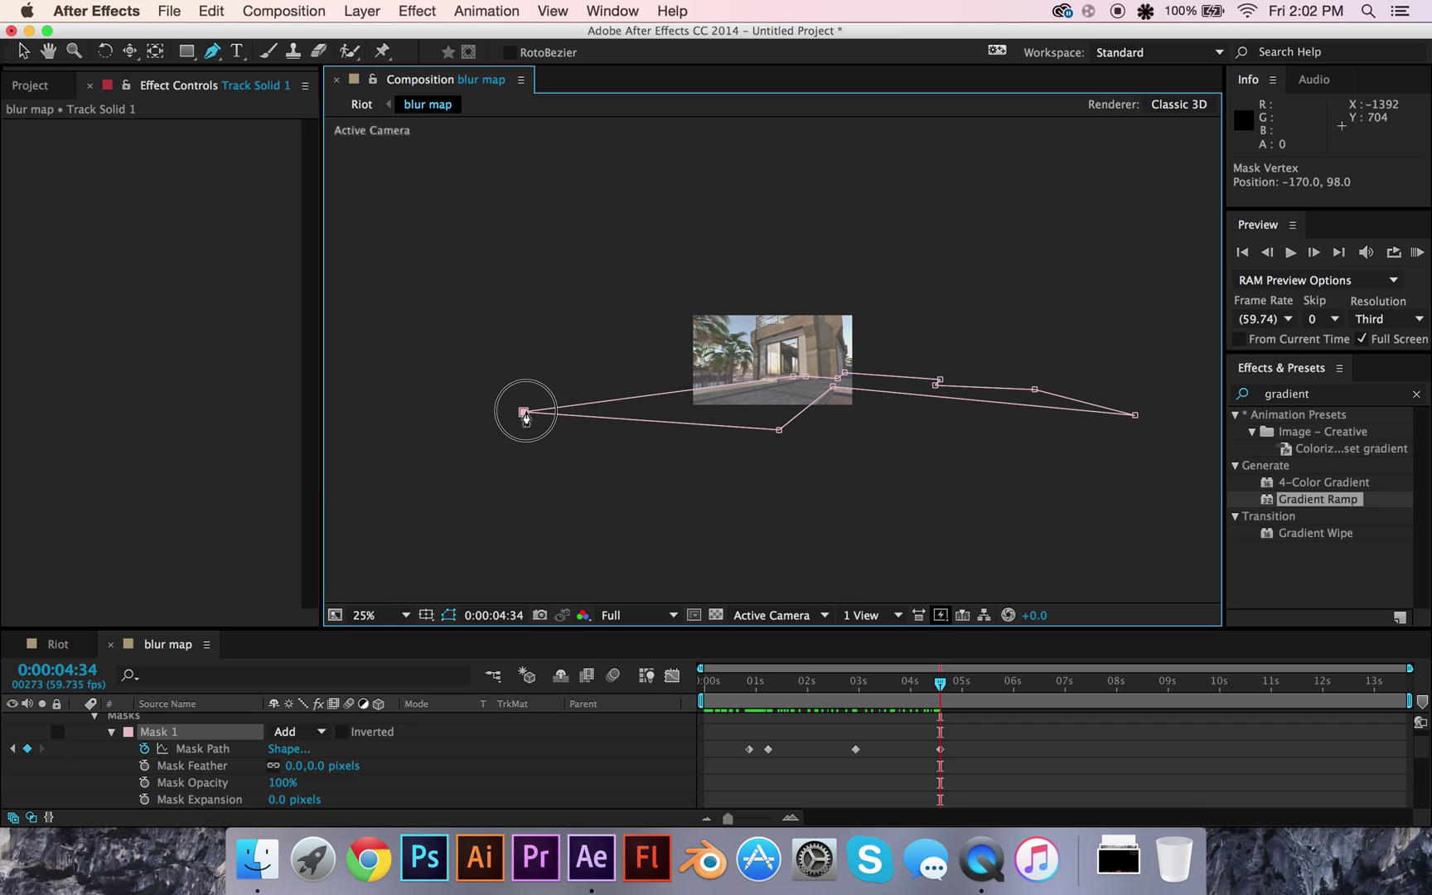
pyautogui.click(362, 616)
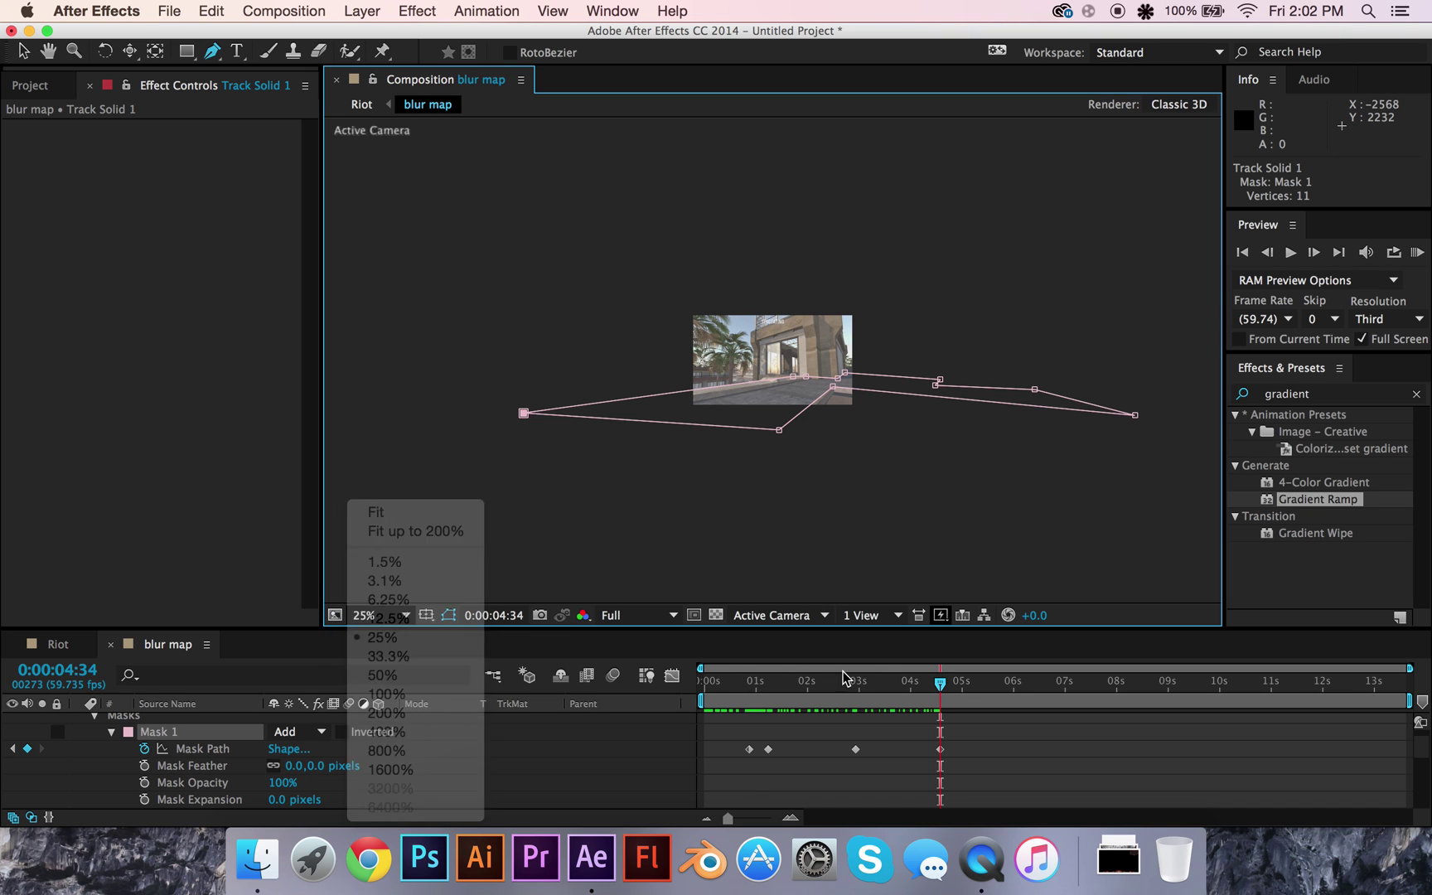
pyautogui.hotkey('shift', '/')
# - Go to 0:00:05:56 and move the ground mask's far vertices onto the building's base and its outer corner
pyautogui.moveTo(939, 683); pyautogui.dragTo(1018, 685)
pyautogui.moveTo(916, 457); pyautogui.dragTo(948, 452)
pyautogui.moveTo(1112, 437); pyautogui.dragTo(1142, 443)
pyautogui.click(1159, 464)
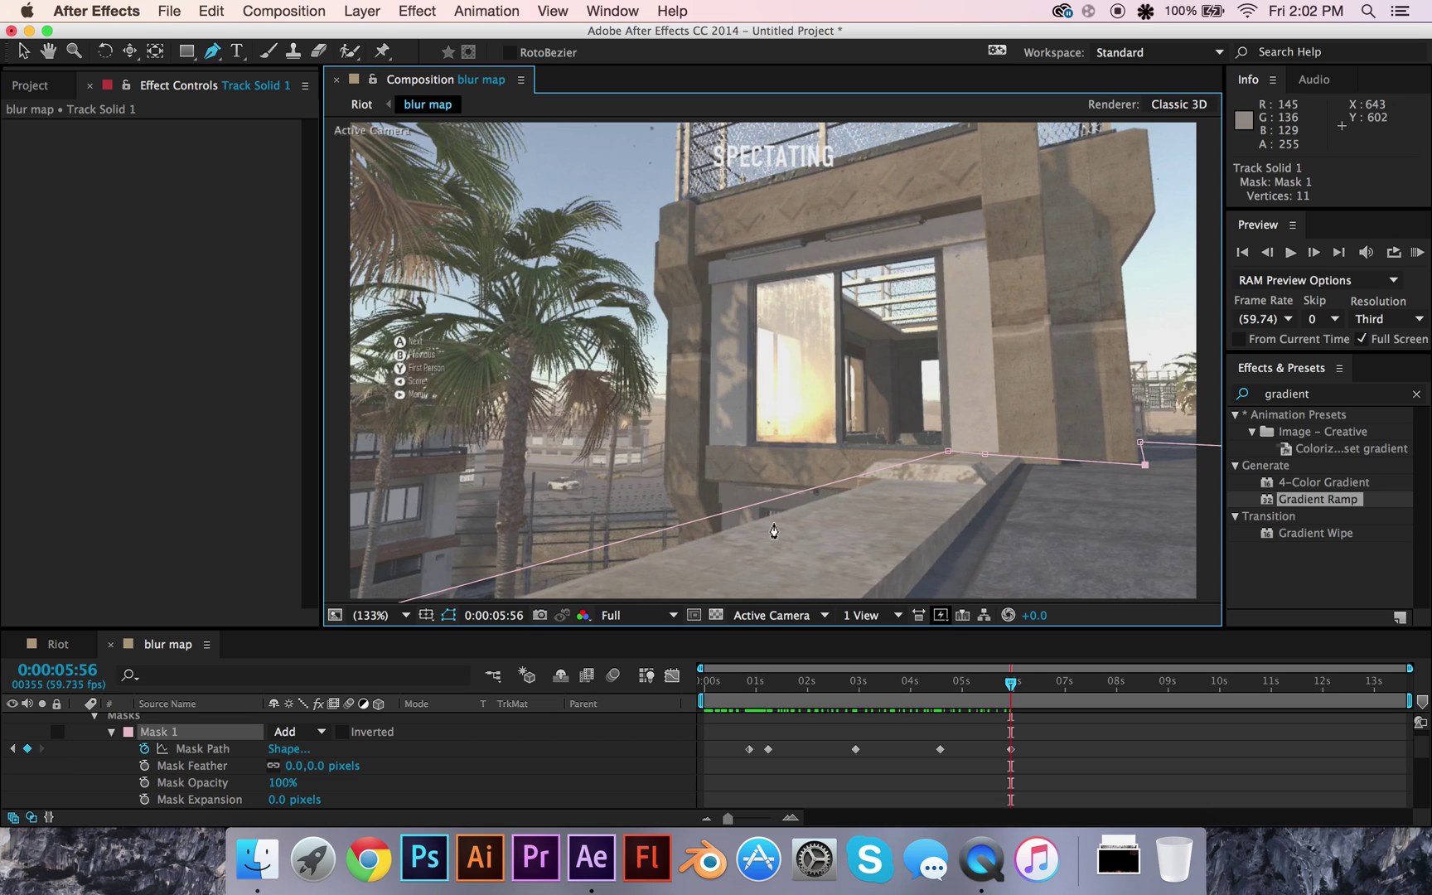
# - At 0:00:05:56, move the ground mask's distant off-frame corner so its edge follows the ledge's outer side
pyautogui.press(',')
pyautogui.press(',')
pyautogui.press(',')
pyautogui.press(',')
pyautogui.press(',')
pyautogui.moveTo(543, 448); pyautogui.dragTo(563, 457)
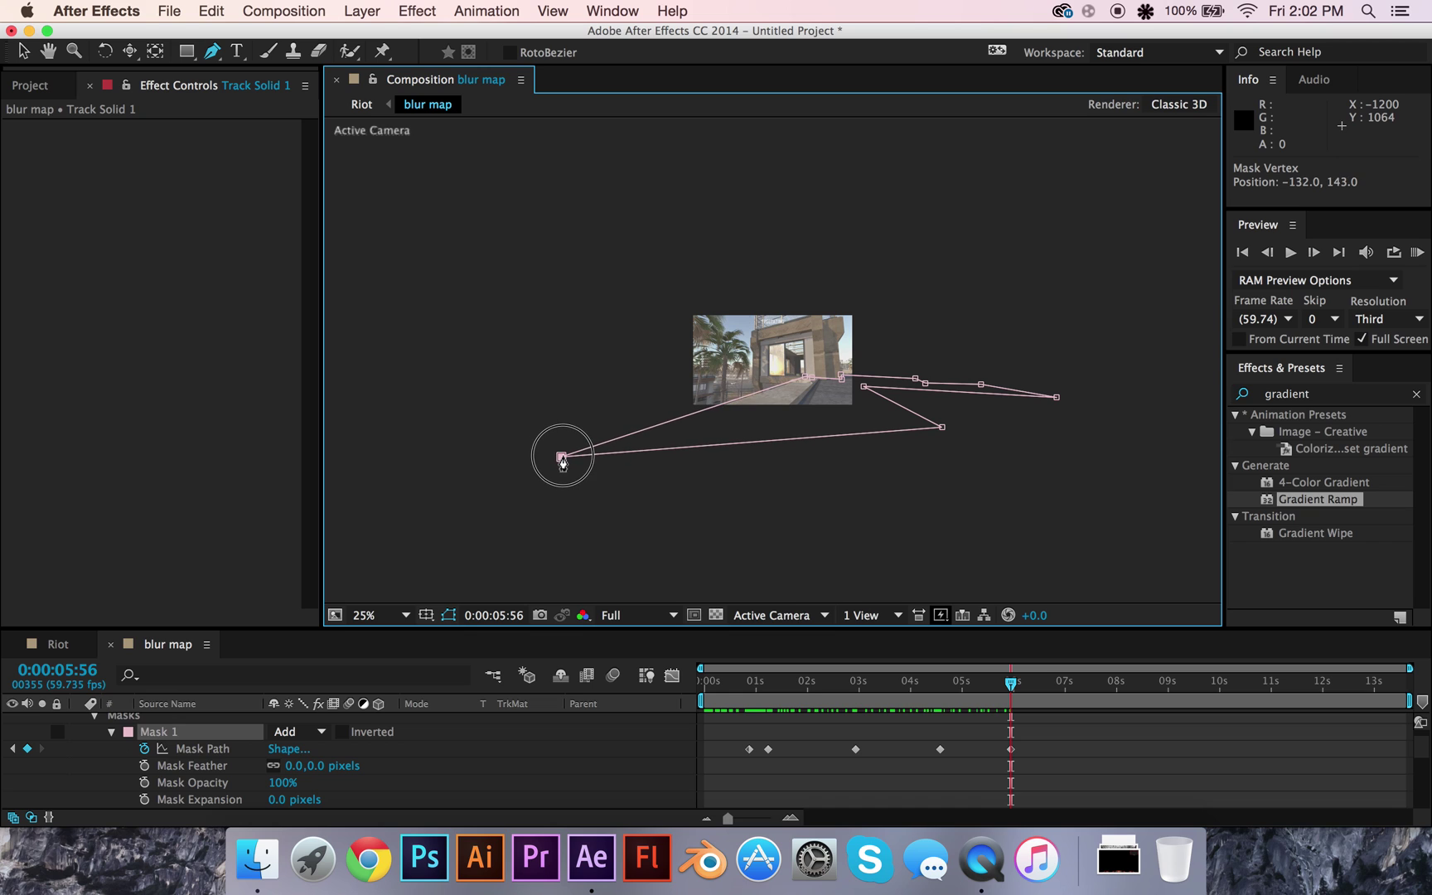
pyautogui.click(406, 615)
pyautogui.click(376, 512)
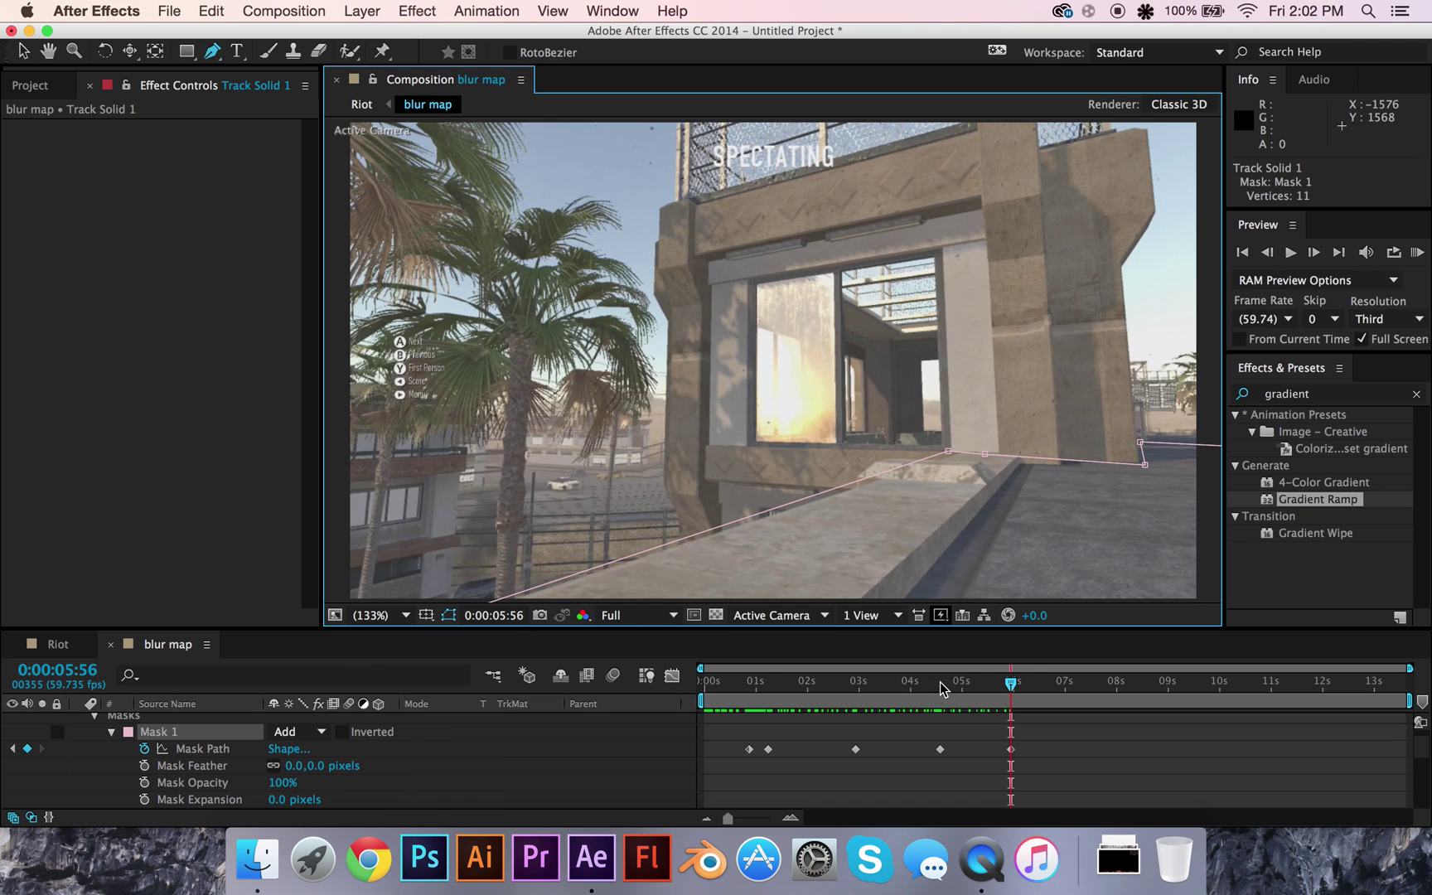
# - Go to 0:00:06:28 and refit the ground mask to the ledge by moving its building-base vertex and off-frame corner
pyautogui.moveTo(1010, 684); pyautogui.dragTo(1038, 684)
pyautogui.moveTo(951, 458); pyautogui.dragTo(975, 457)
pyautogui.press(',')
pyautogui.press(',')
pyautogui.press(',')
pyautogui.press(',')
pyautogui.press(',')
pyautogui.moveTo(628, 483); pyautogui.dragTo(754, 436)
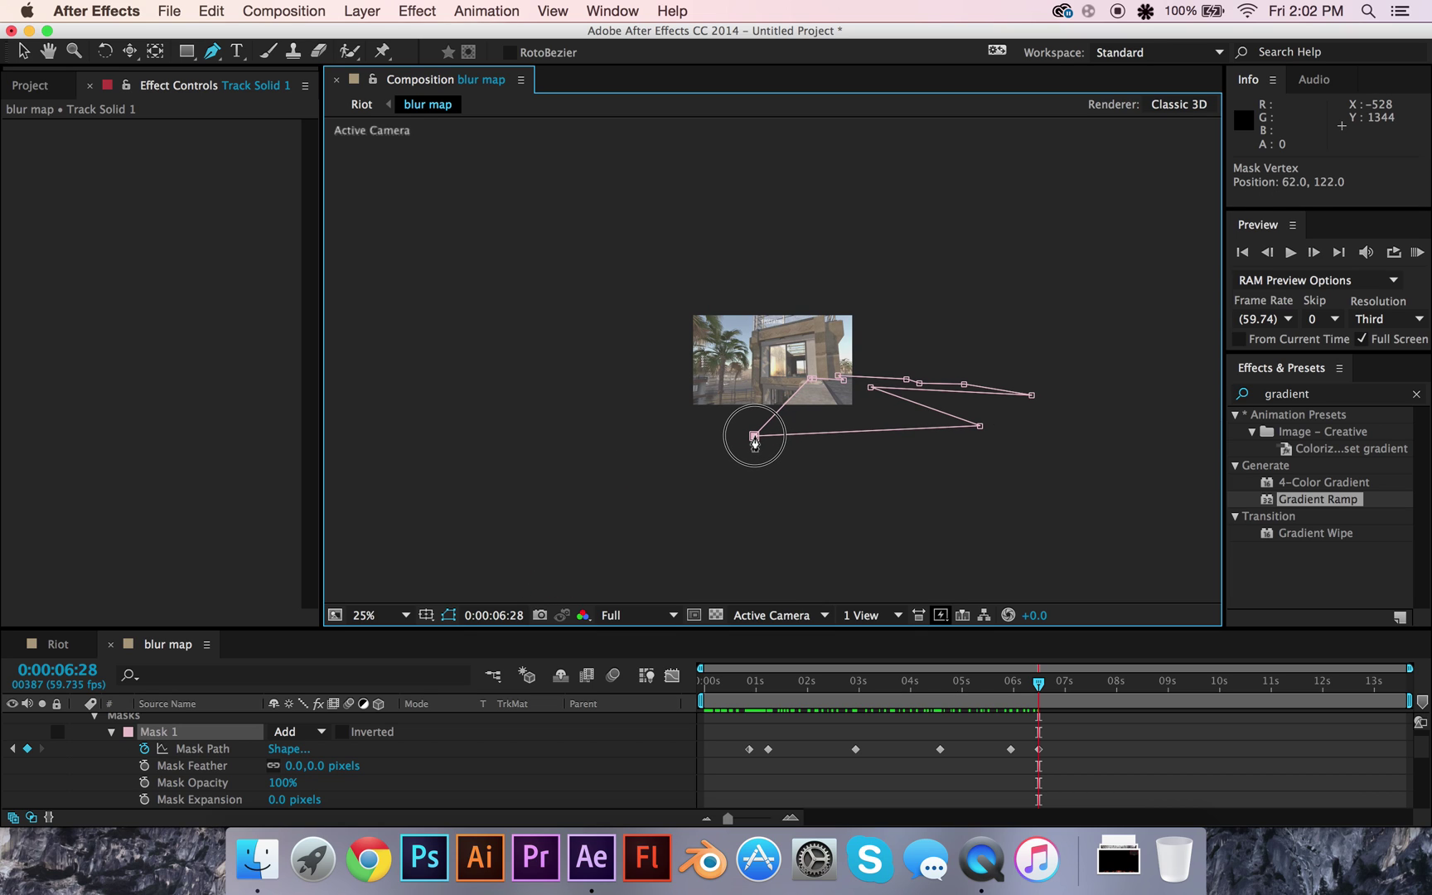
pyautogui.click(389, 615)
pyautogui.click(414, 534)
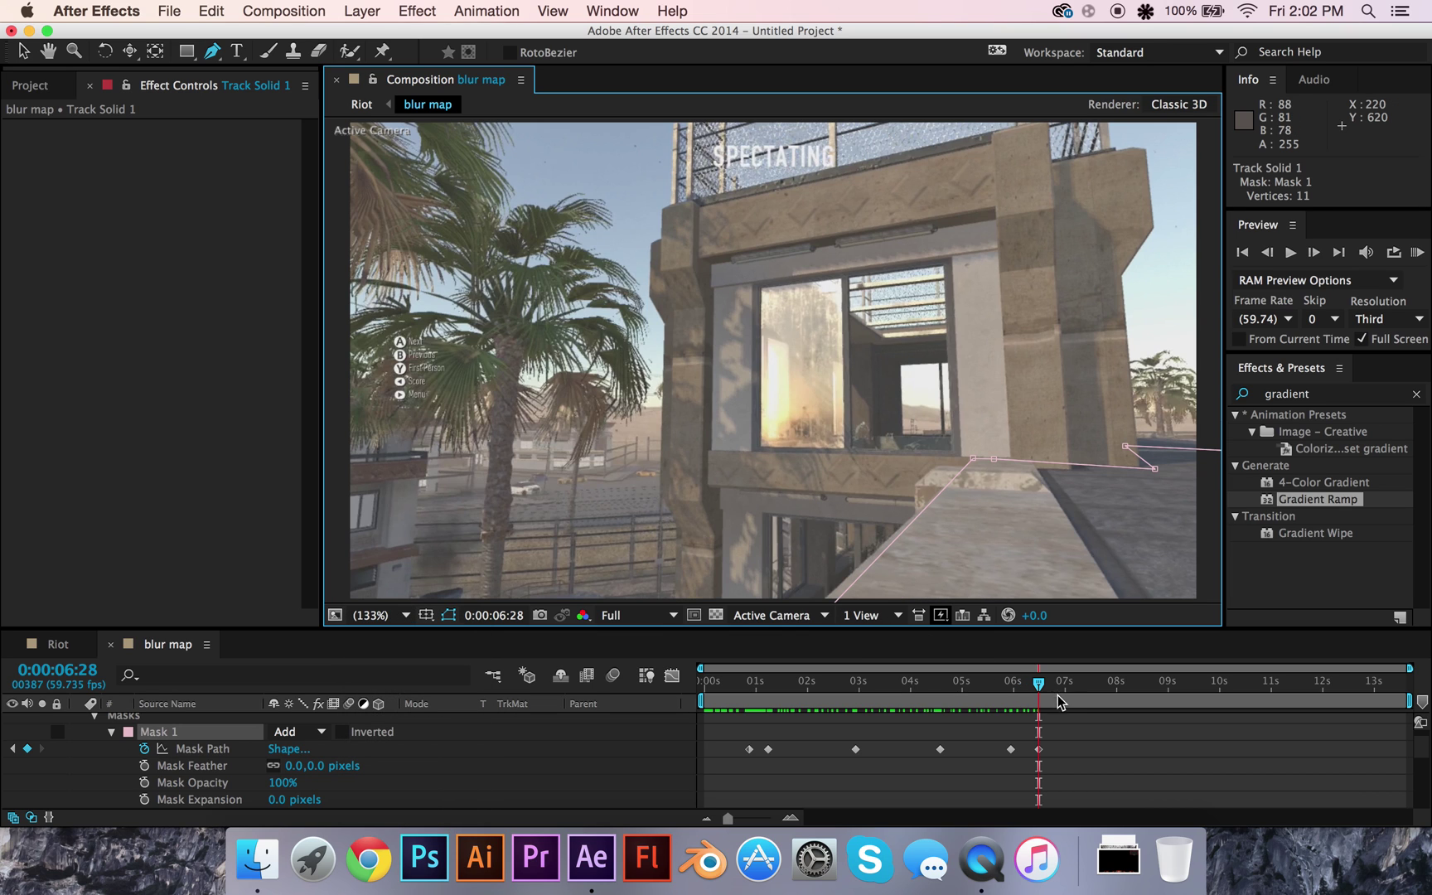
# - Split the ground solid layer at 0:00:07:06 and delete the part after the split
pyautogui.moveTo(1035, 679); pyautogui.dragTo(1072, 673)
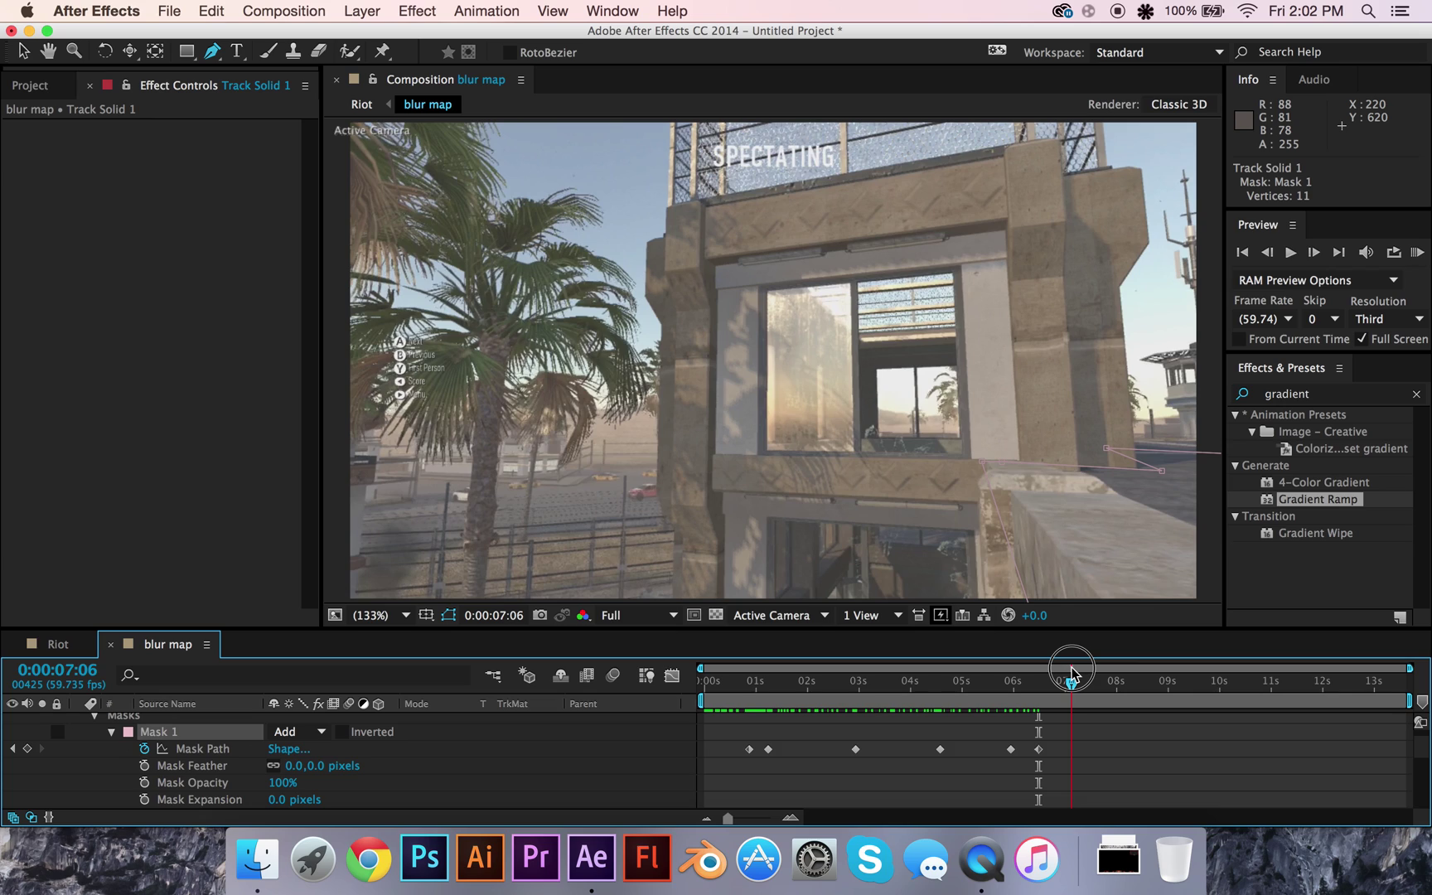
pyautogui.scroll(1, 272, 778)
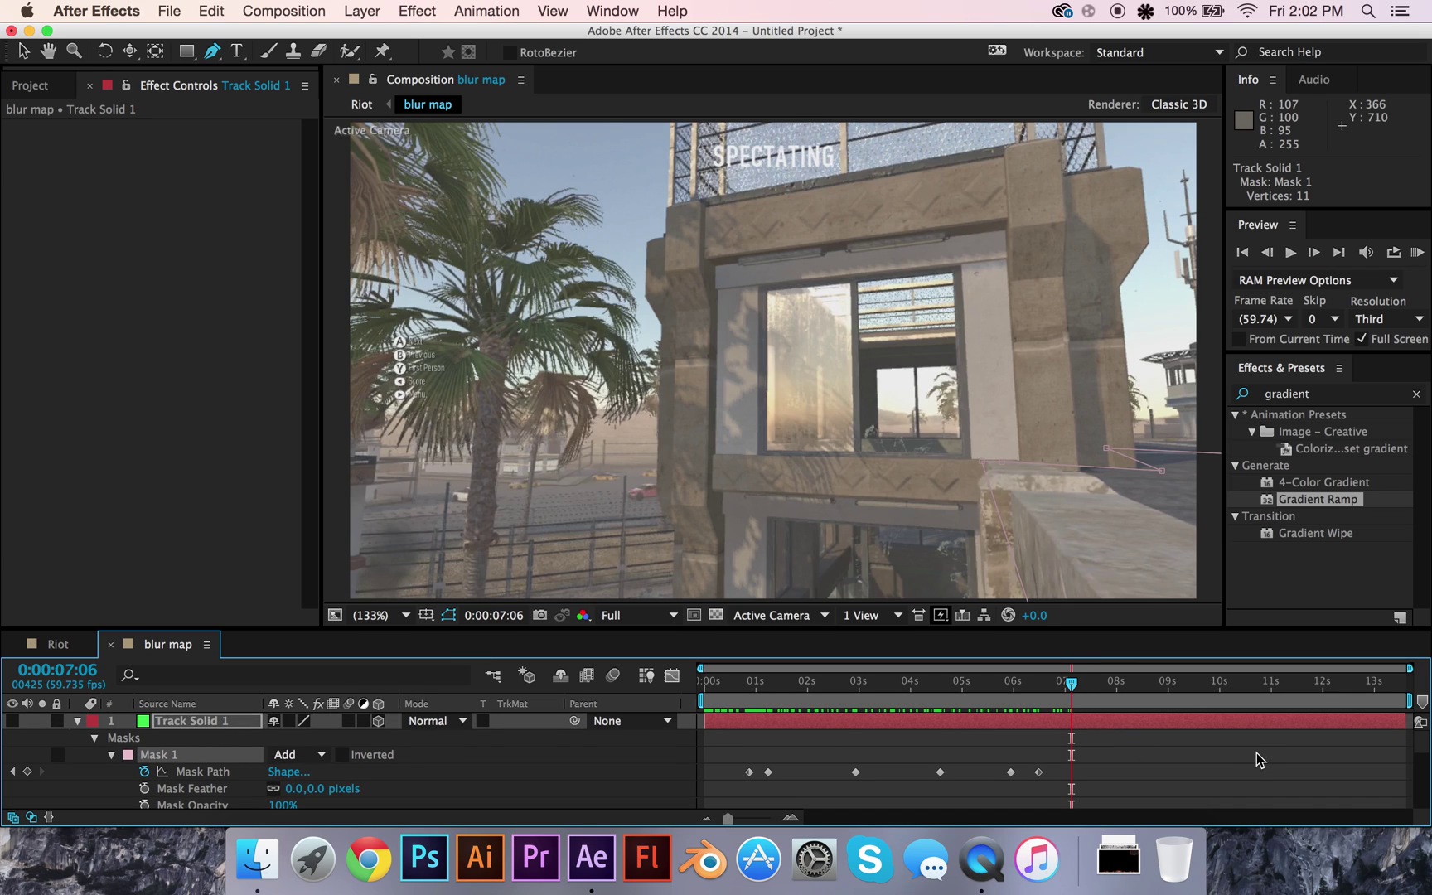
pyautogui.press('super+shift+d')
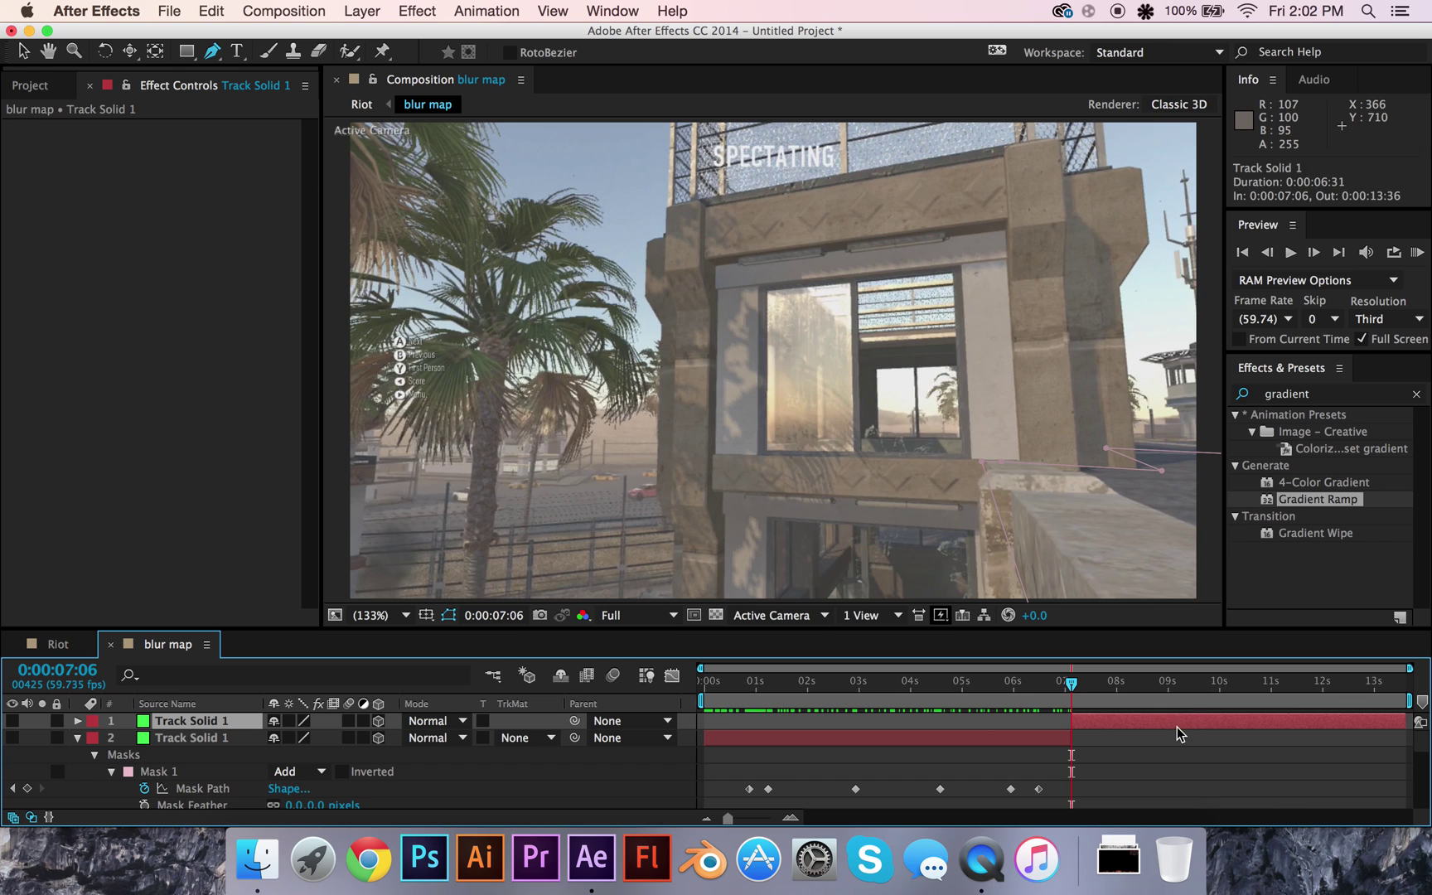
pyautogui.press('Delete')
# - Go back to 0:00:01:37 and turn on the ground solid's visibility
pyautogui.moveTo(1069, 687); pyautogui.dragTo(788, 685)
pyautogui.click(949, 723)
pyautogui.click(11, 720)
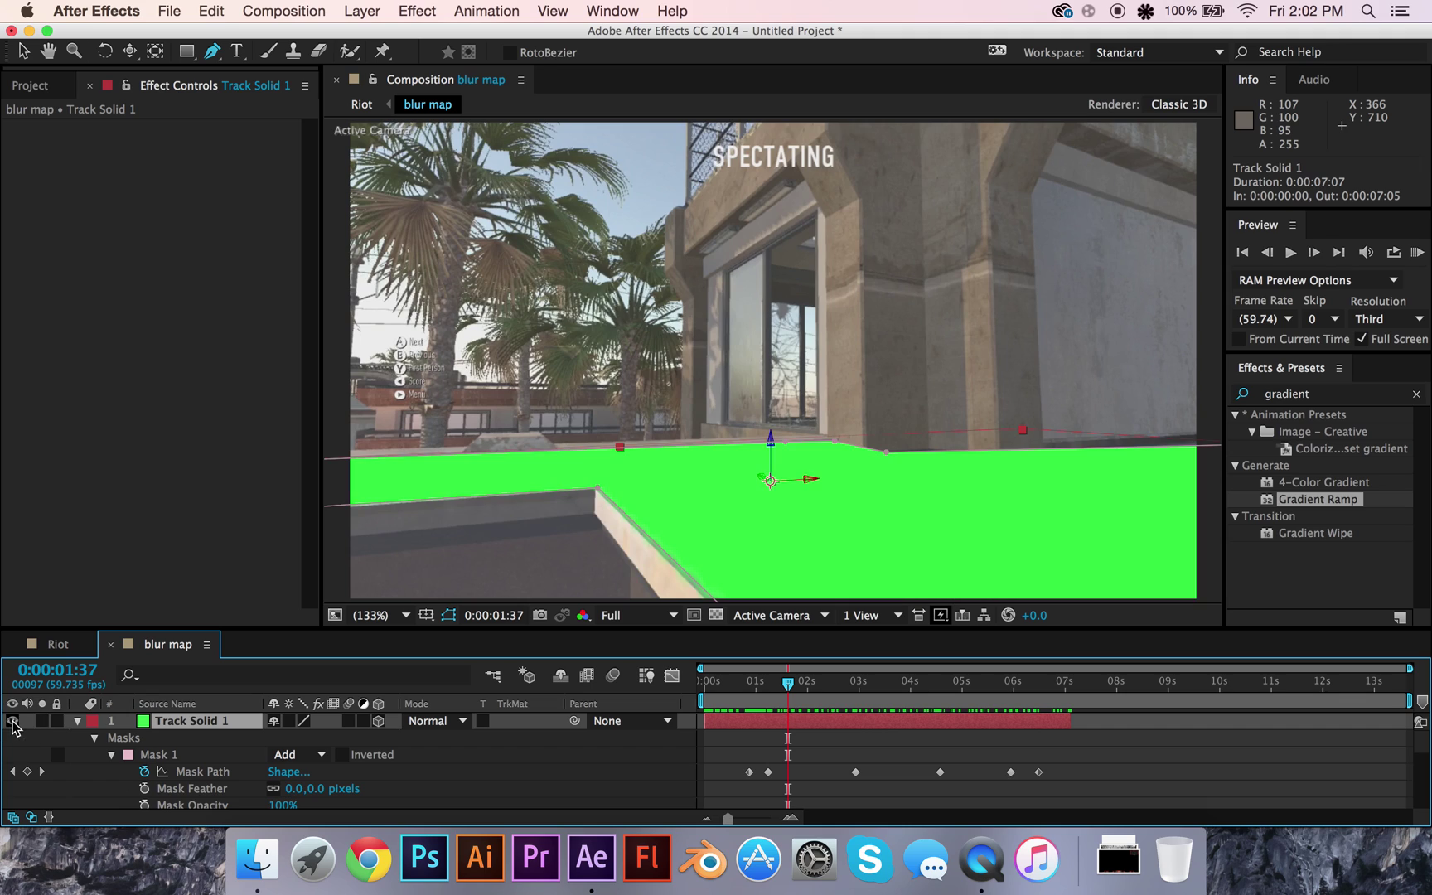
pyautogui.scroll(-2, 166, 745)
pyautogui.scroll(2, 197, 738)
# - Collapse the ground solid's properties, move it below the other Track Solid 1 layer and set its label color to Aqua
pyautogui.click(77, 721)
pyautogui.moveTo(147, 721); pyautogui.dragTo(140, 742)
pyautogui.click(93, 738)
pyautogui.click(166, 582)
pyautogui.click(90, 738)
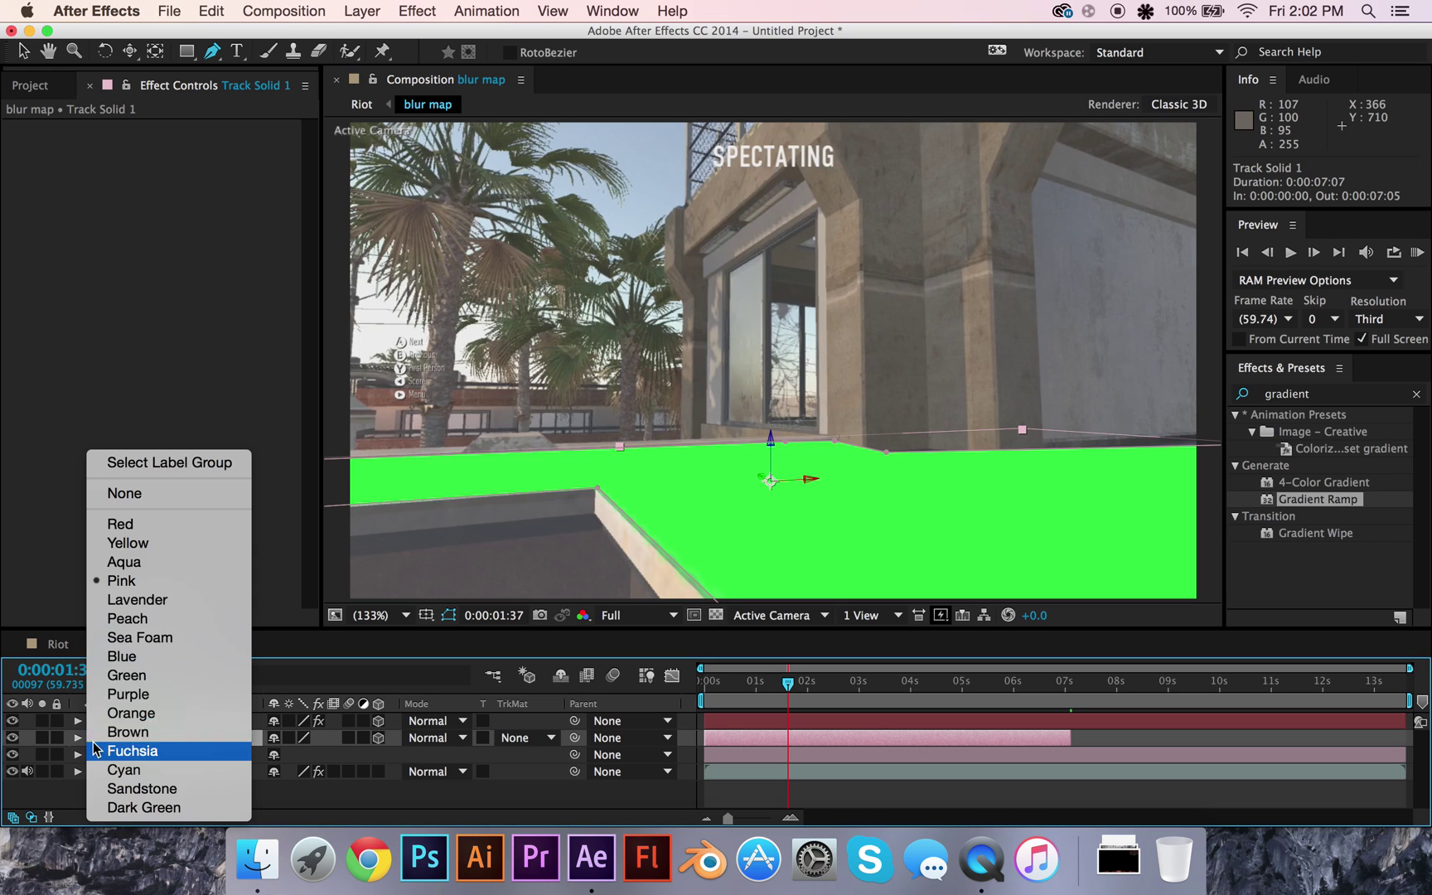
pyautogui.click(109, 562)
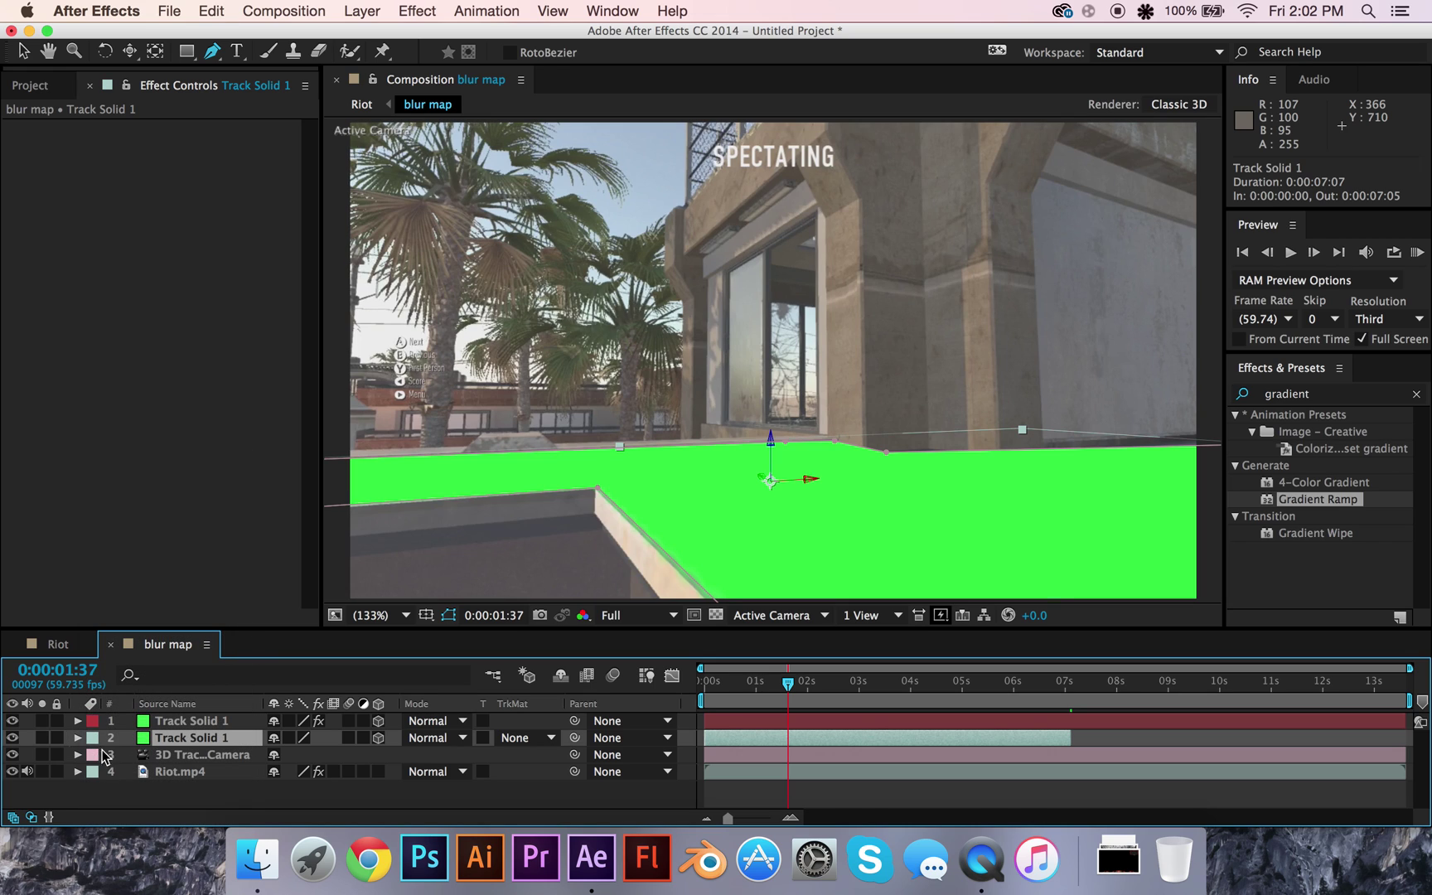
# - Set the ground solid's label color to Brown and review its mask from the first frame up to 0:00:05:00
pyautogui.click(93, 739)
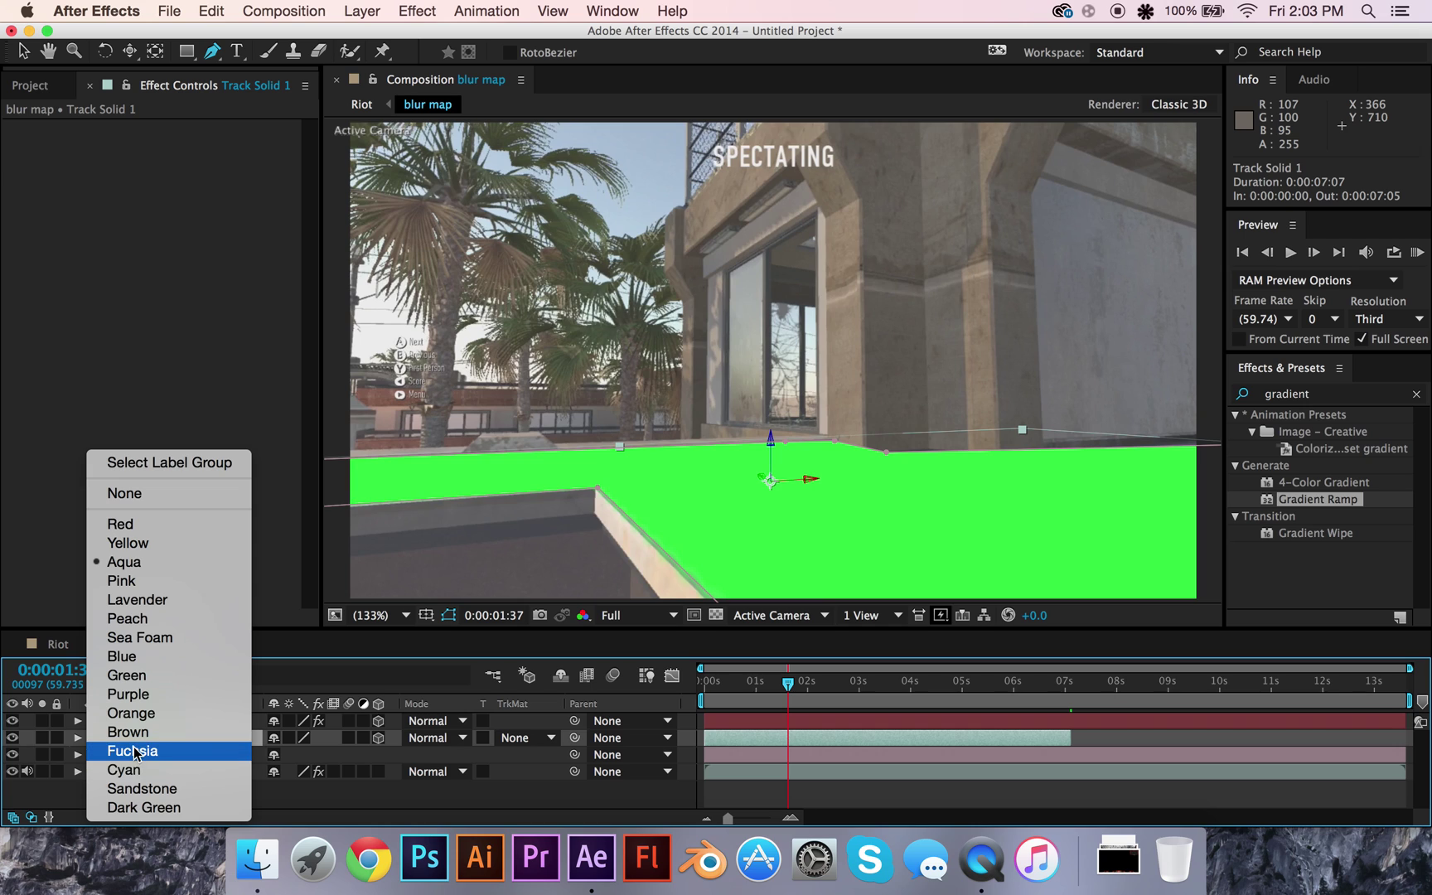
pyautogui.click(136, 731)
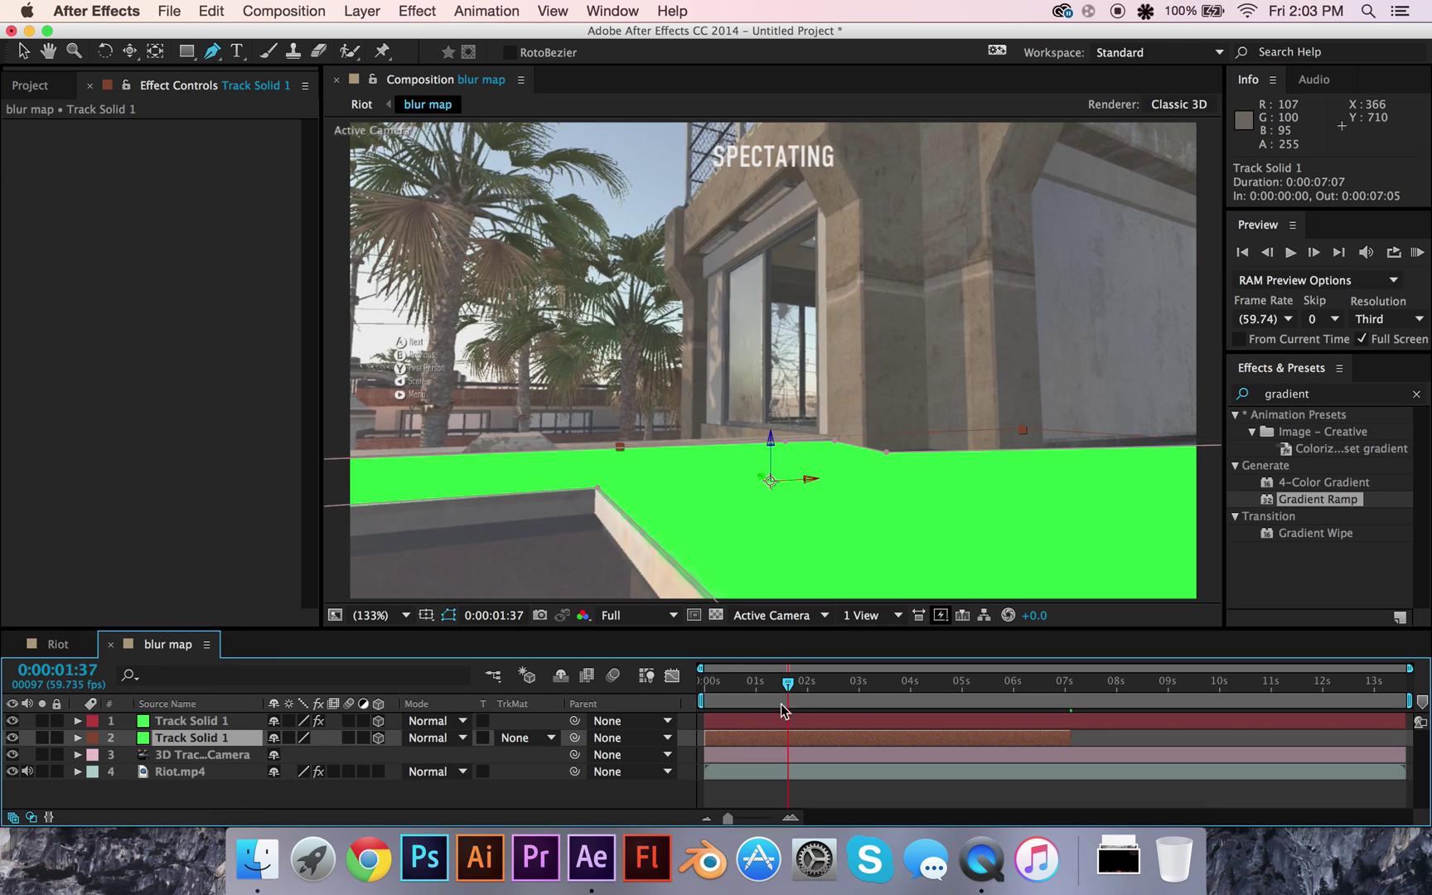
pyautogui.moveTo(779, 685); pyautogui.dragTo(694, 681)
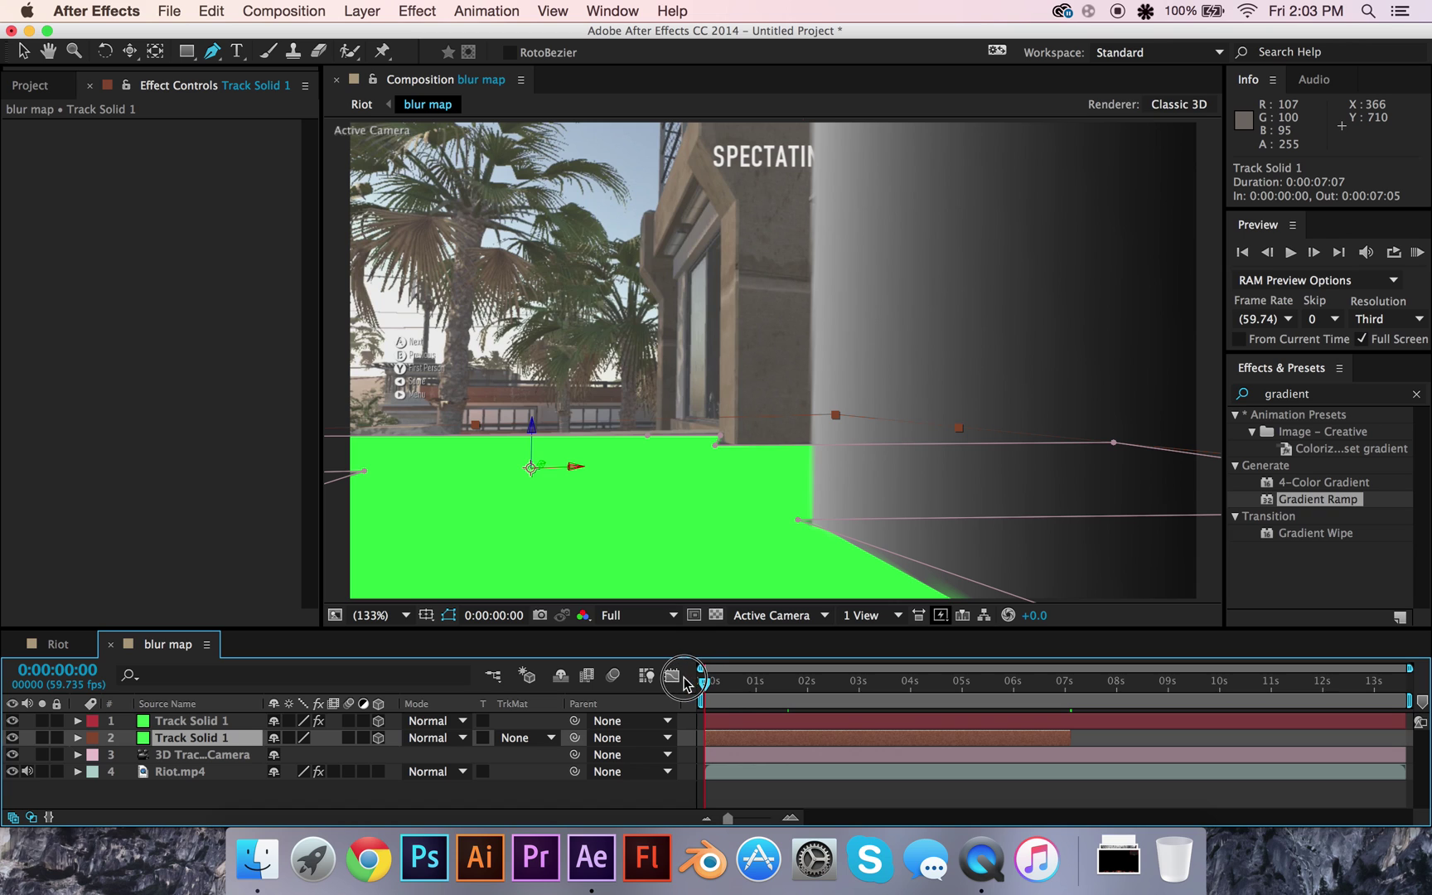
pyautogui.moveTo(705, 683); pyautogui.dragTo(963, 706)
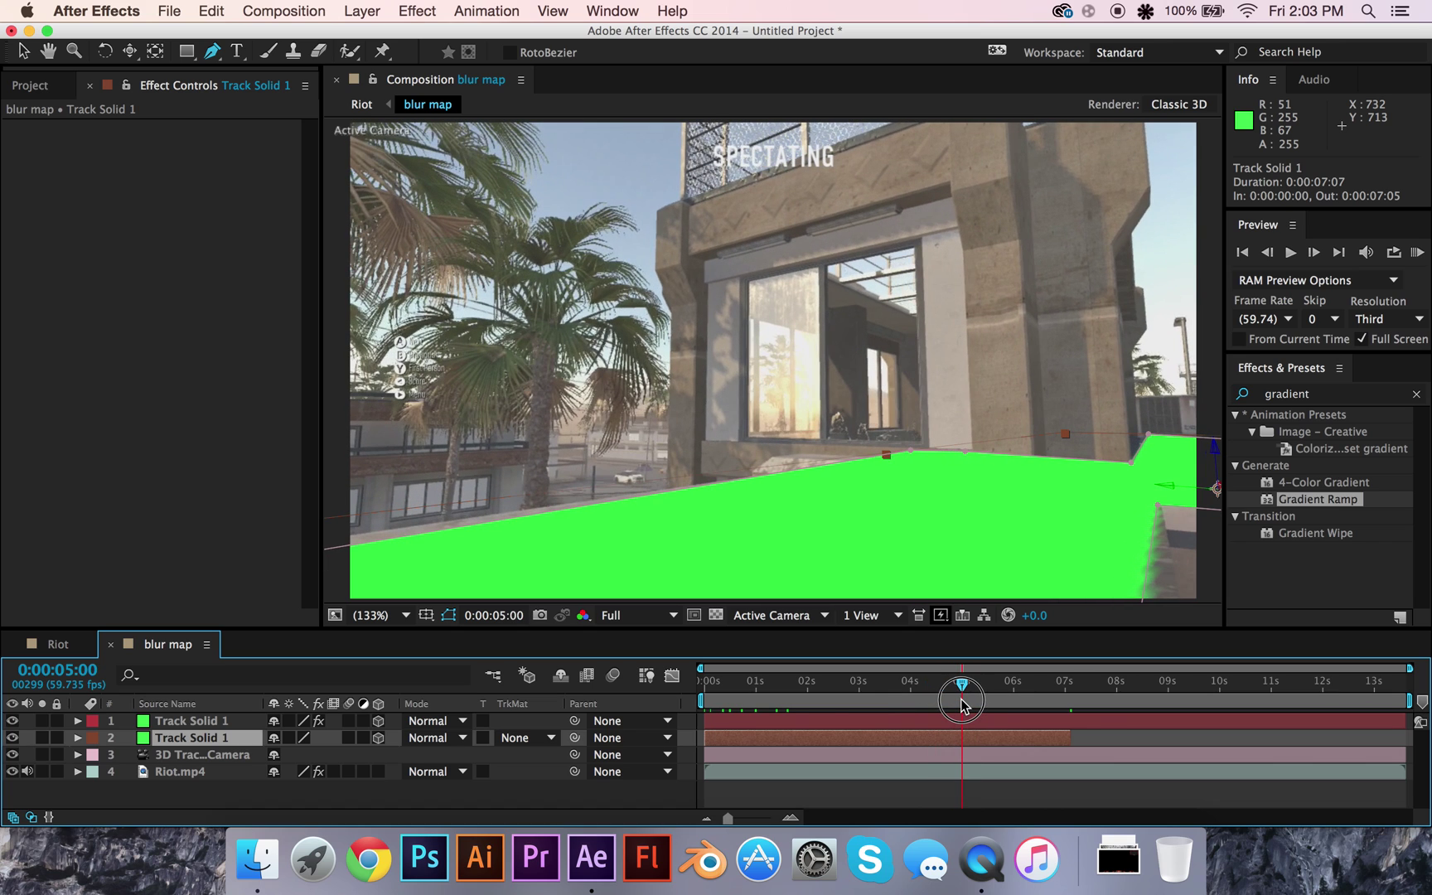
# - Refine the ground mask slightly past 0:00:05:00 by nudging the vertex at the far corner of the building base
pyautogui.click(1147, 432)
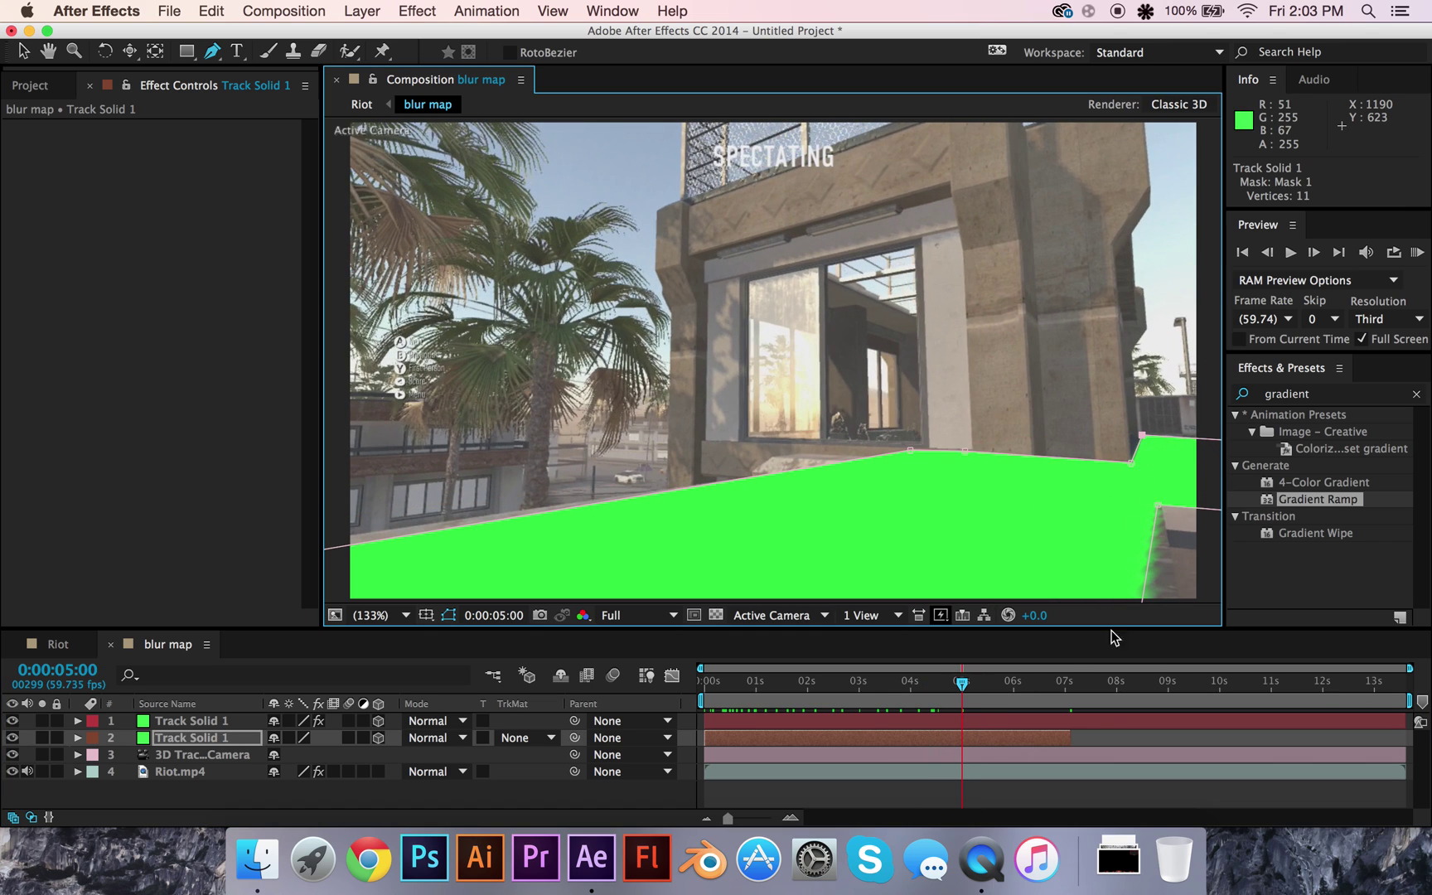
pyautogui.moveTo(961, 685); pyautogui.dragTo(990, 685)
pyautogui.click(1139, 445)
pyautogui.moveTo(1139, 445); pyautogui.dragTo(1136, 443)
# - Apply Gradient Ramp to the ground solid at the first frame and set Start of Ramp outside the frame at 325.7, 411.5
pyautogui.moveTo(990, 686); pyautogui.dragTo(705, 703)
pyautogui.moveTo(1289, 506); pyautogui.dragTo(642, 543)
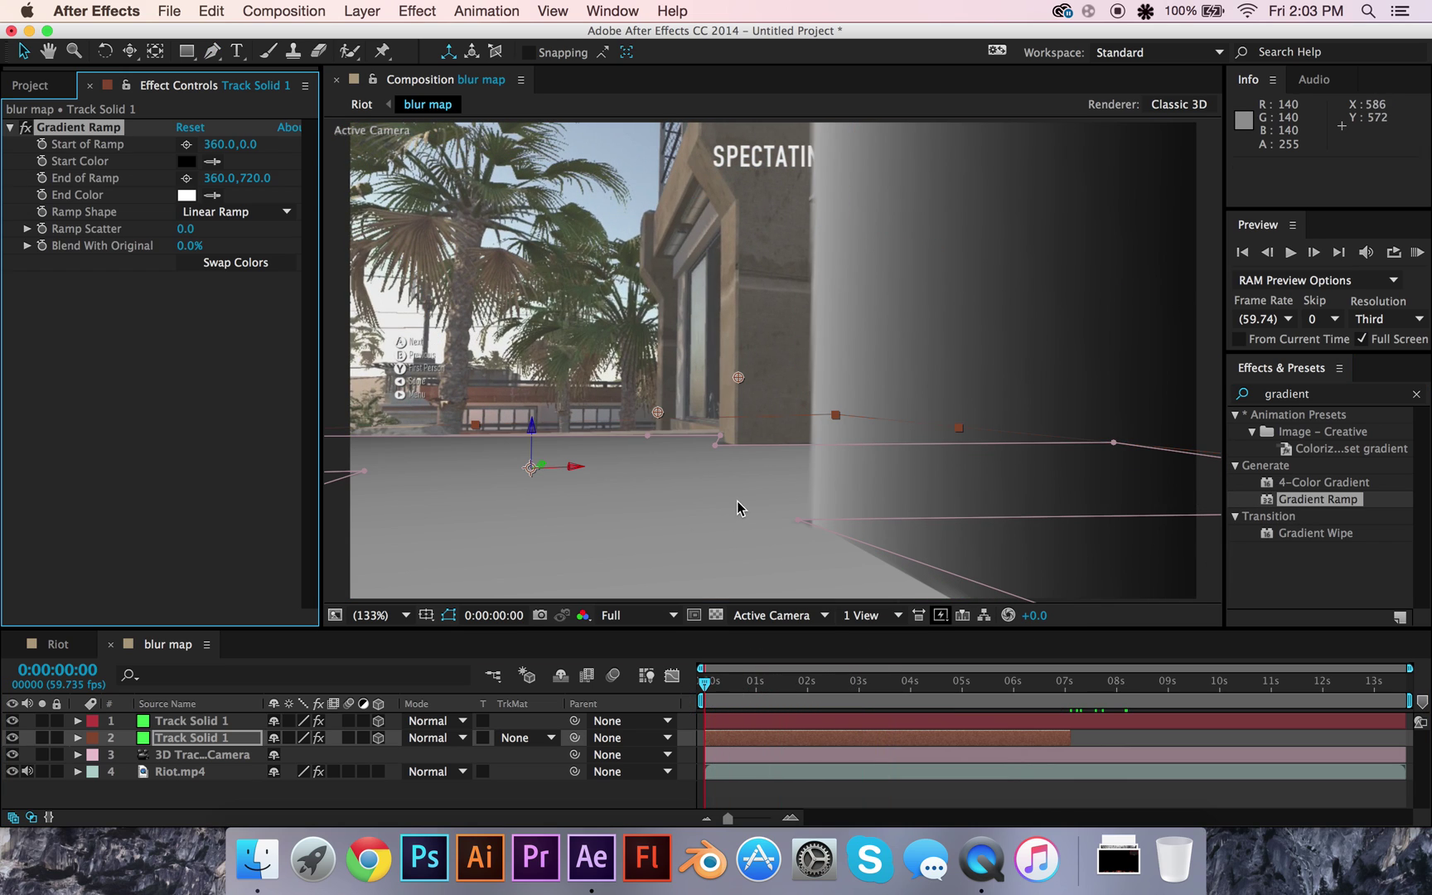
pyautogui.press(',')
pyautogui.press(',')
pyautogui.press(',')
pyautogui.press(',')
pyautogui.press(',')
pyautogui.press('.')
pyautogui.press('.')
pyautogui.press('.')
pyautogui.press('.')
pyautogui.press(',')
pyautogui.press(',')
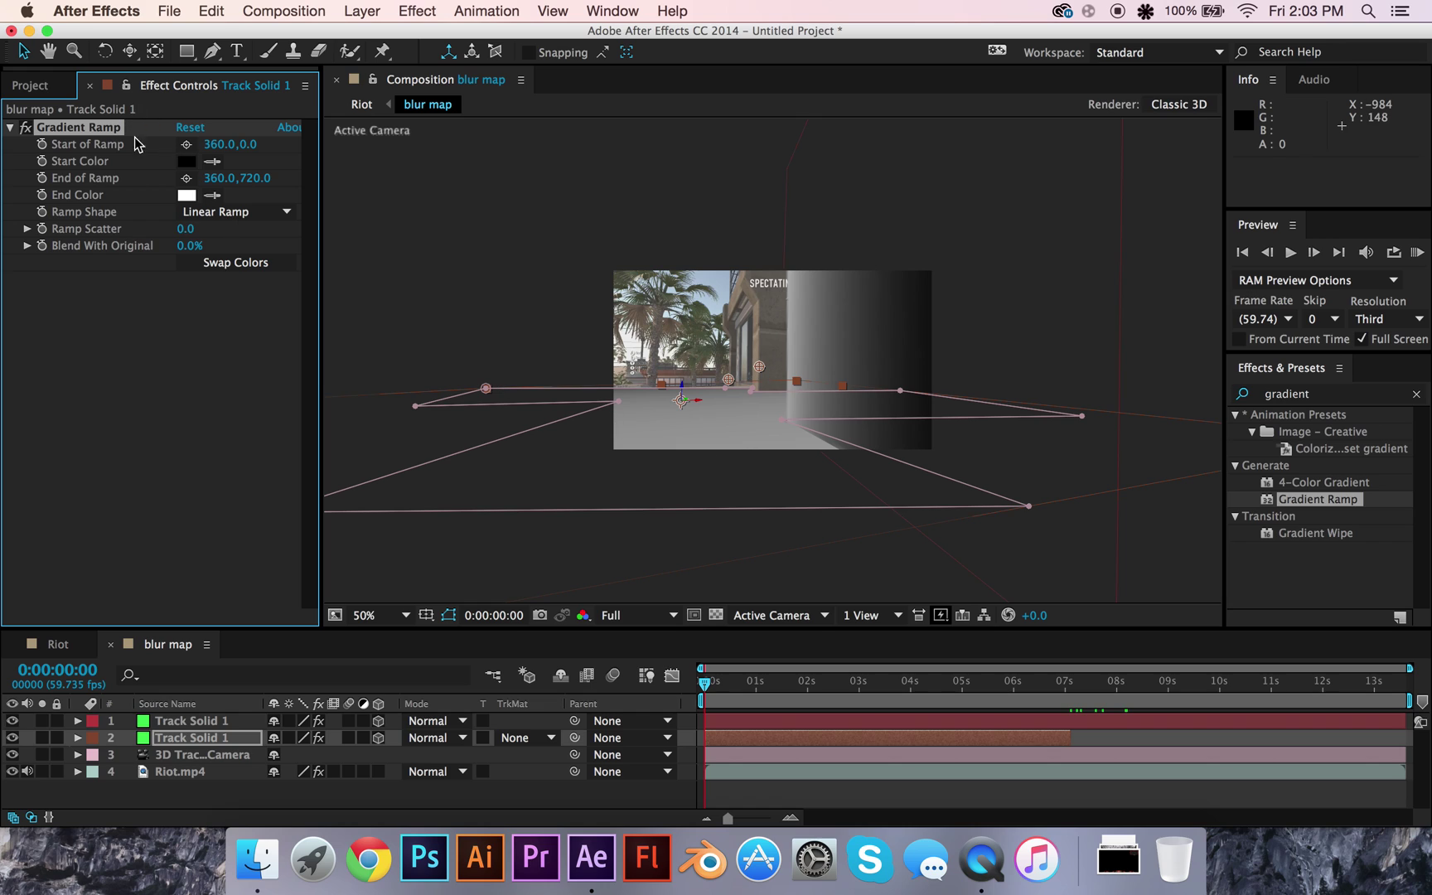
pyautogui.click(185, 144)
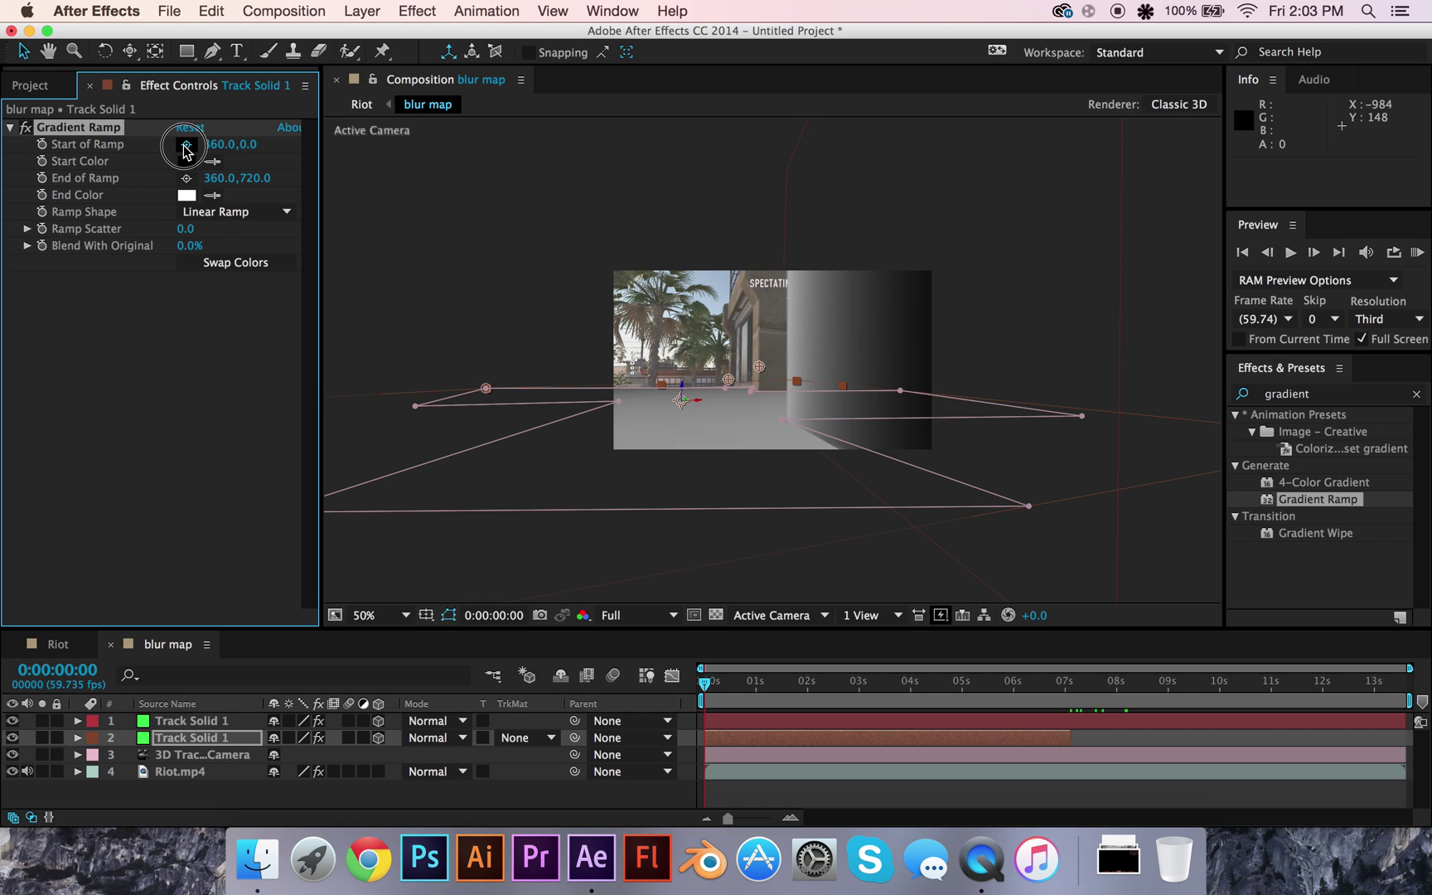
pyautogui.click(339, 456)
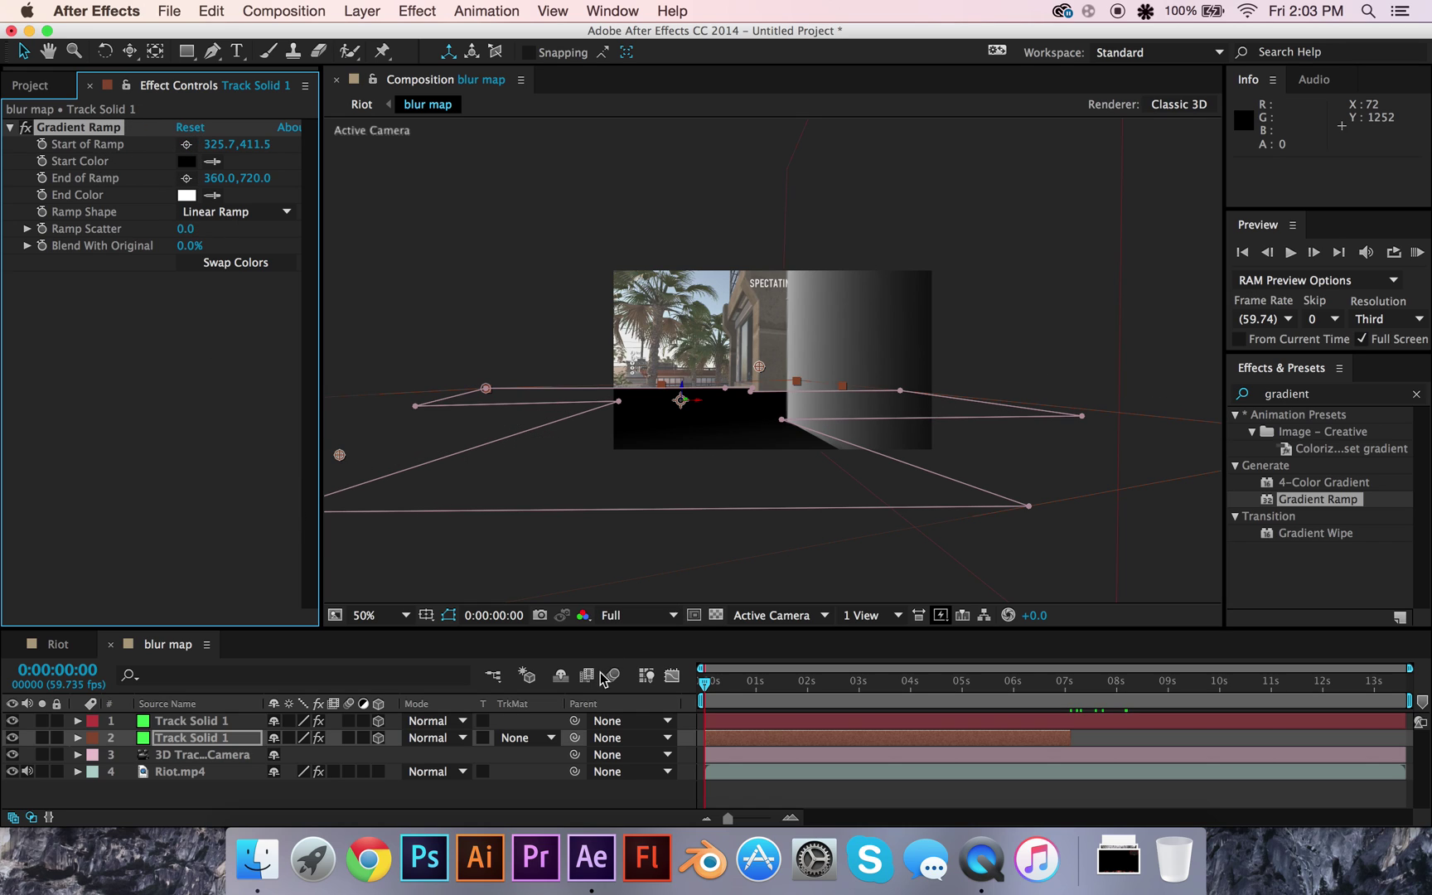
# - Set the ground ramp's End of Ramp to 468.6, 212.0 near the building base and check the gradient at 0:00:01:41
pyautogui.click(187, 179)
pyautogui.click(868, 379)
pyautogui.moveTo(868, 379); pyautogui.dragTo(801, 382)
pyautogui.moveTo(706, 685); pyautogui.dragTo(801, 687)
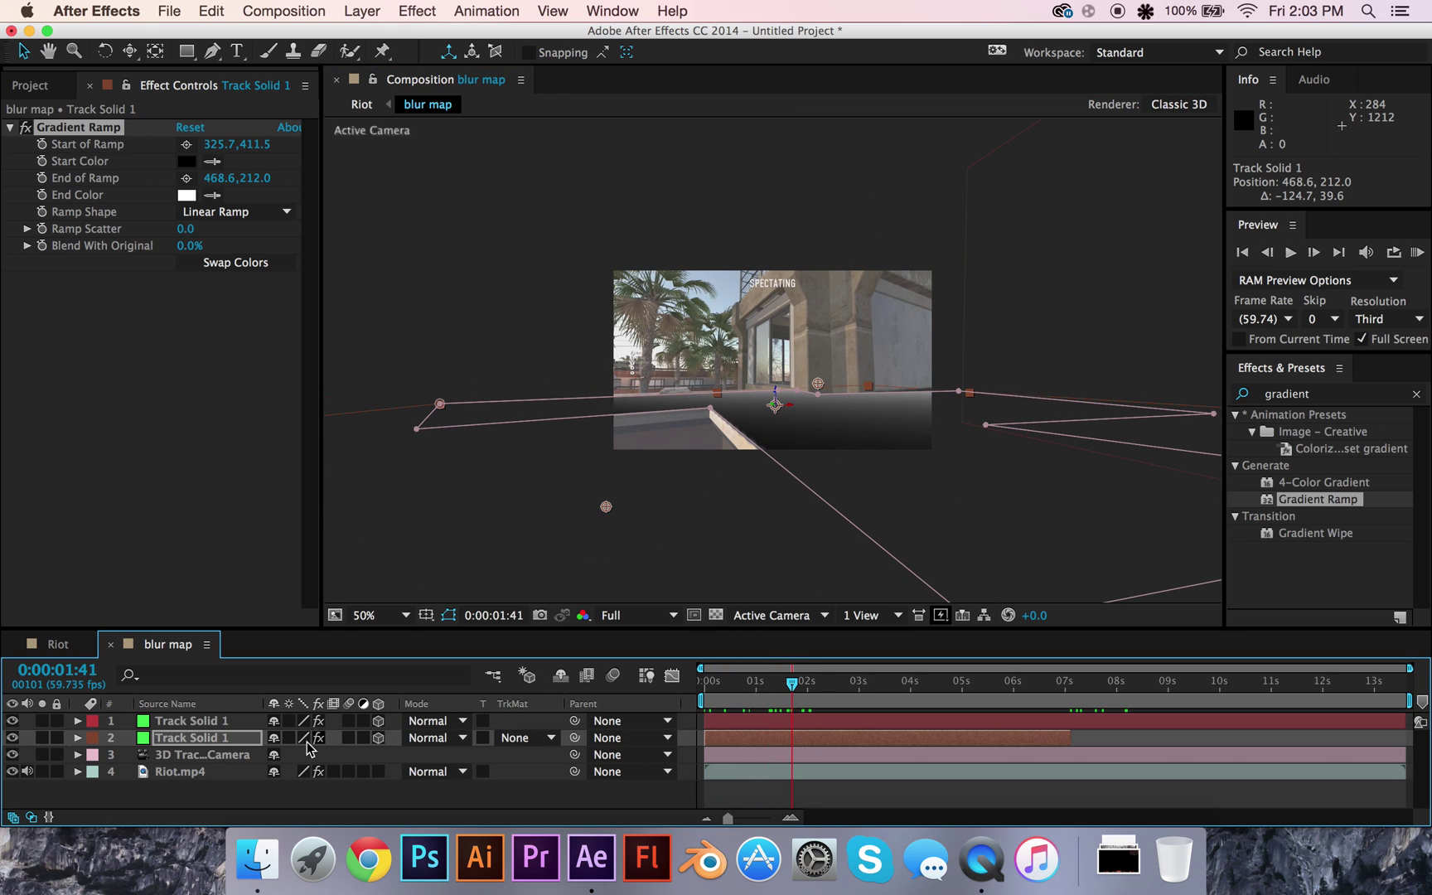
# - In the Riot composition, raise the Camera Lens Blur radius on Riot.mp4 to 35 and view the result at the first frame
pyautogui.click(55, 646)
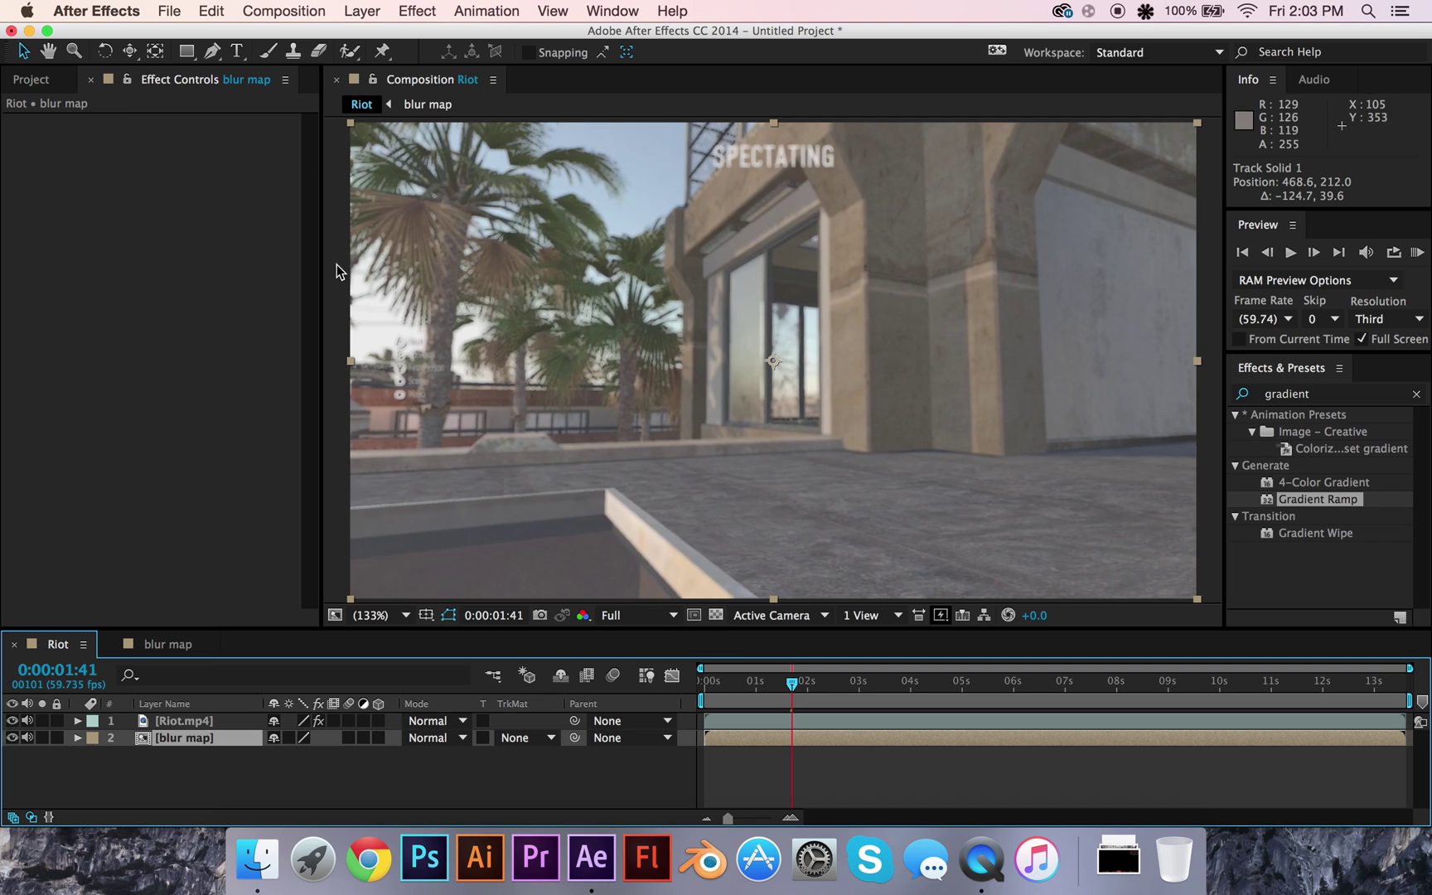
pyautogui.click(196, 722)
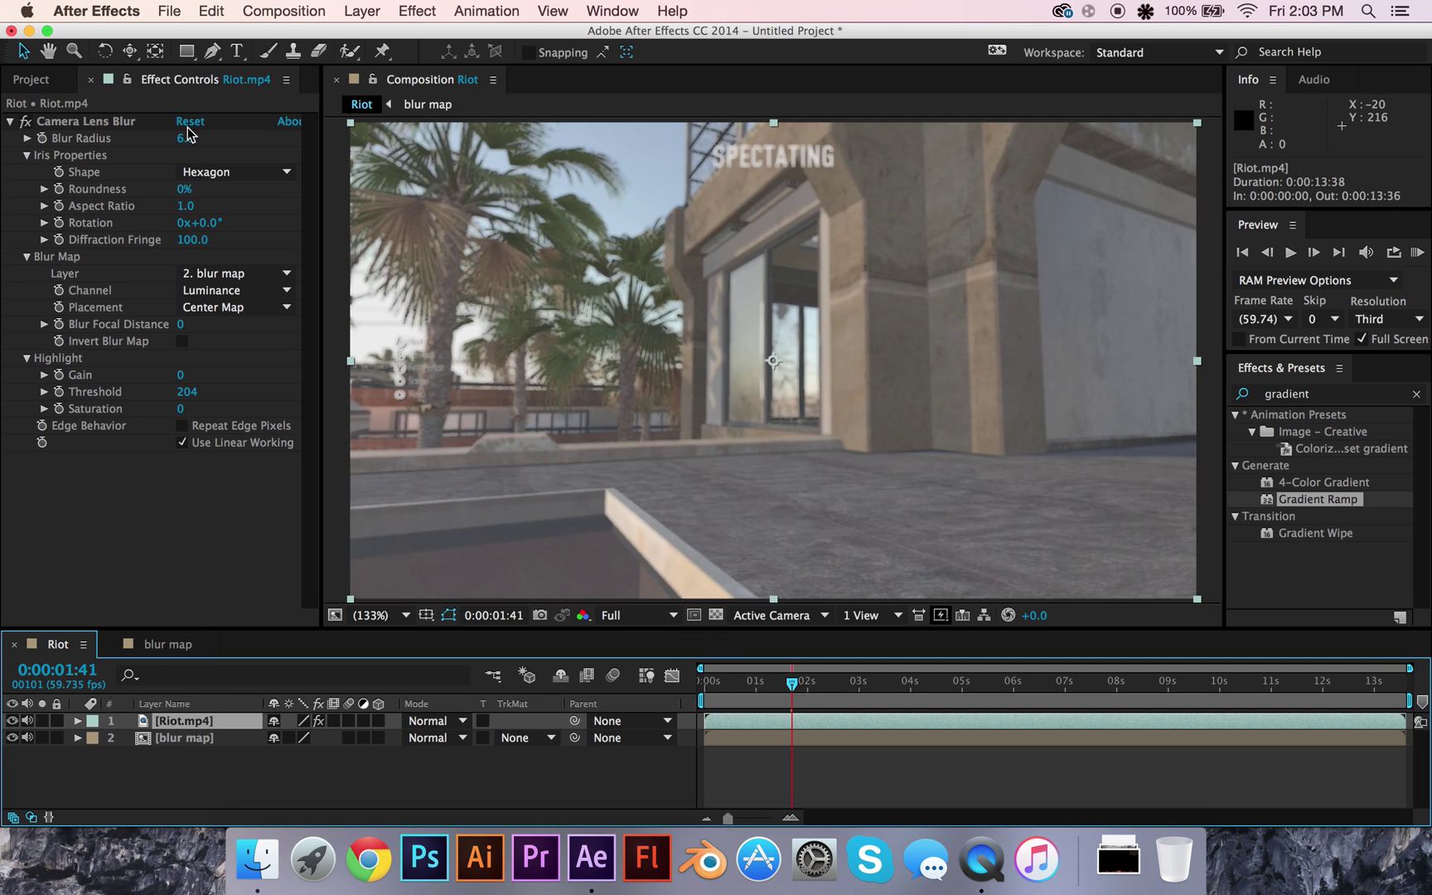
pyautogui.moveTo(186, 137); pyautogui.dragTo(212, 151)
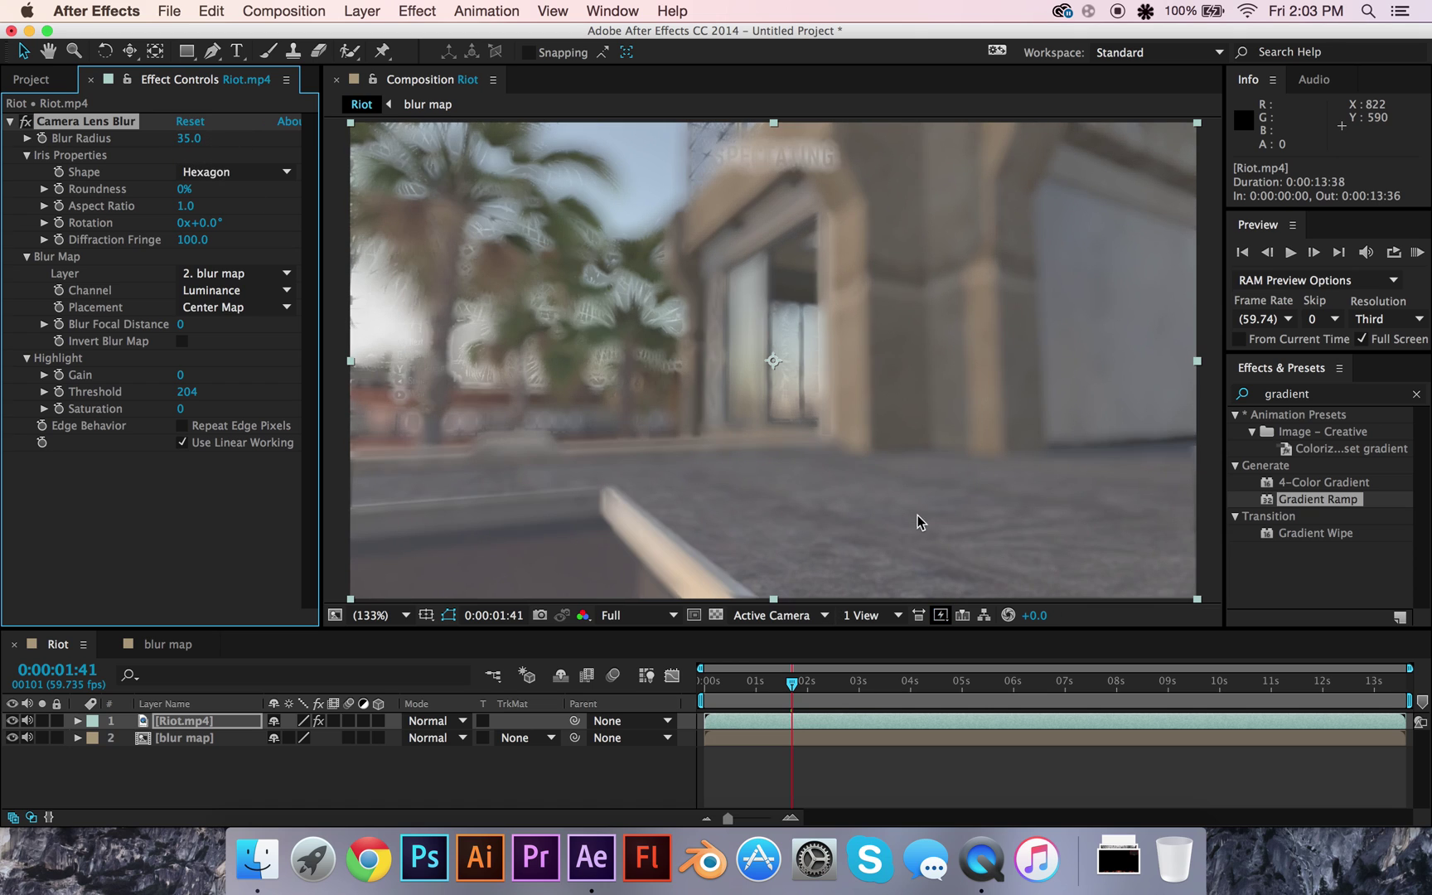
pyautogui.moveTo(785, 690); pyautogui.dragTo(701, 677)
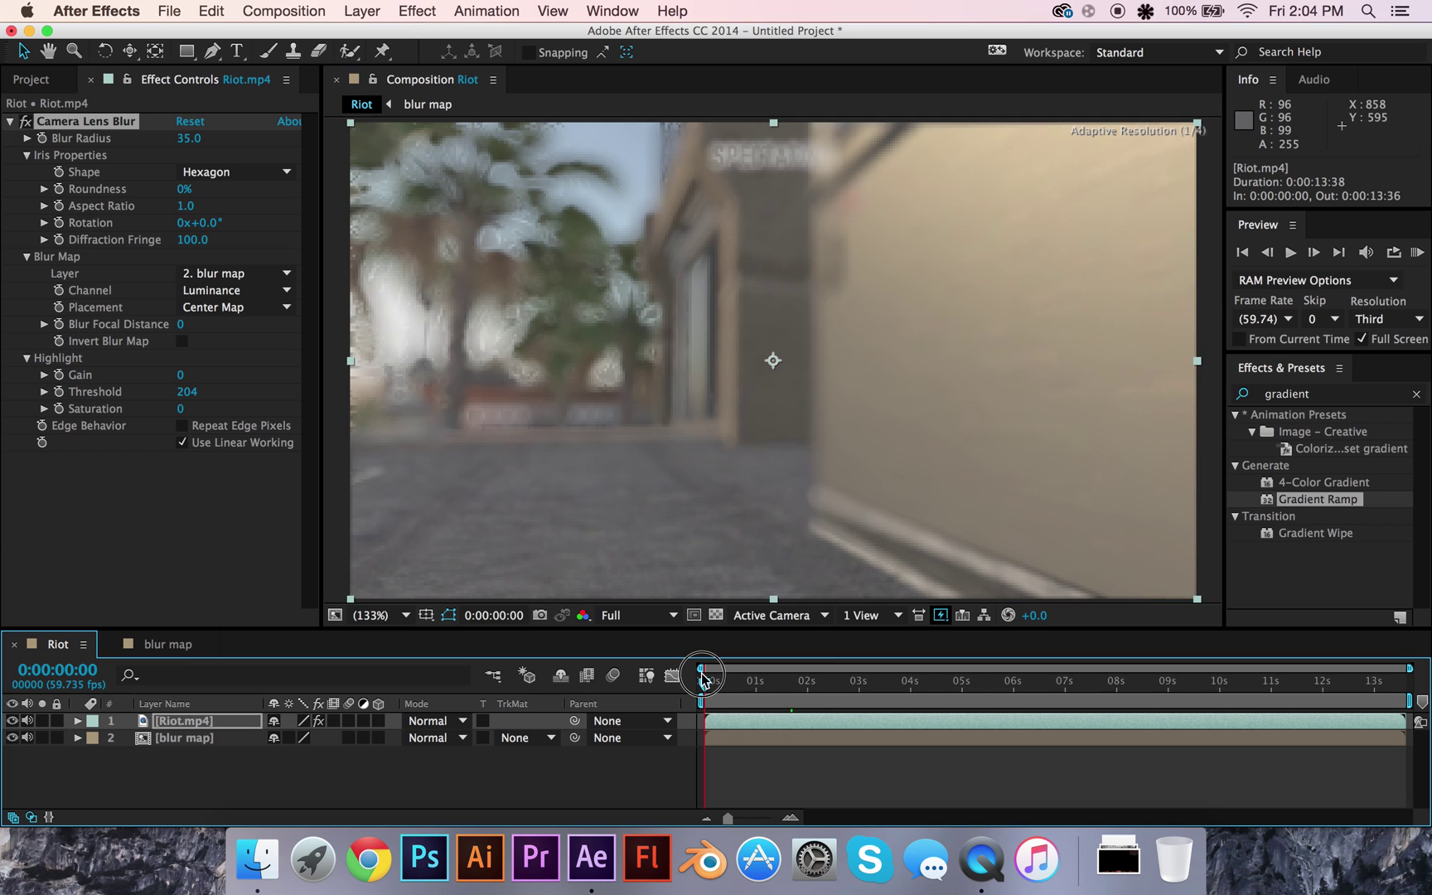
# - In the blur map, move the wall solid's End of Ramp to -6202.1, -300.4 and check the blur in the Riot composition
pyautogui.click(169, 646)
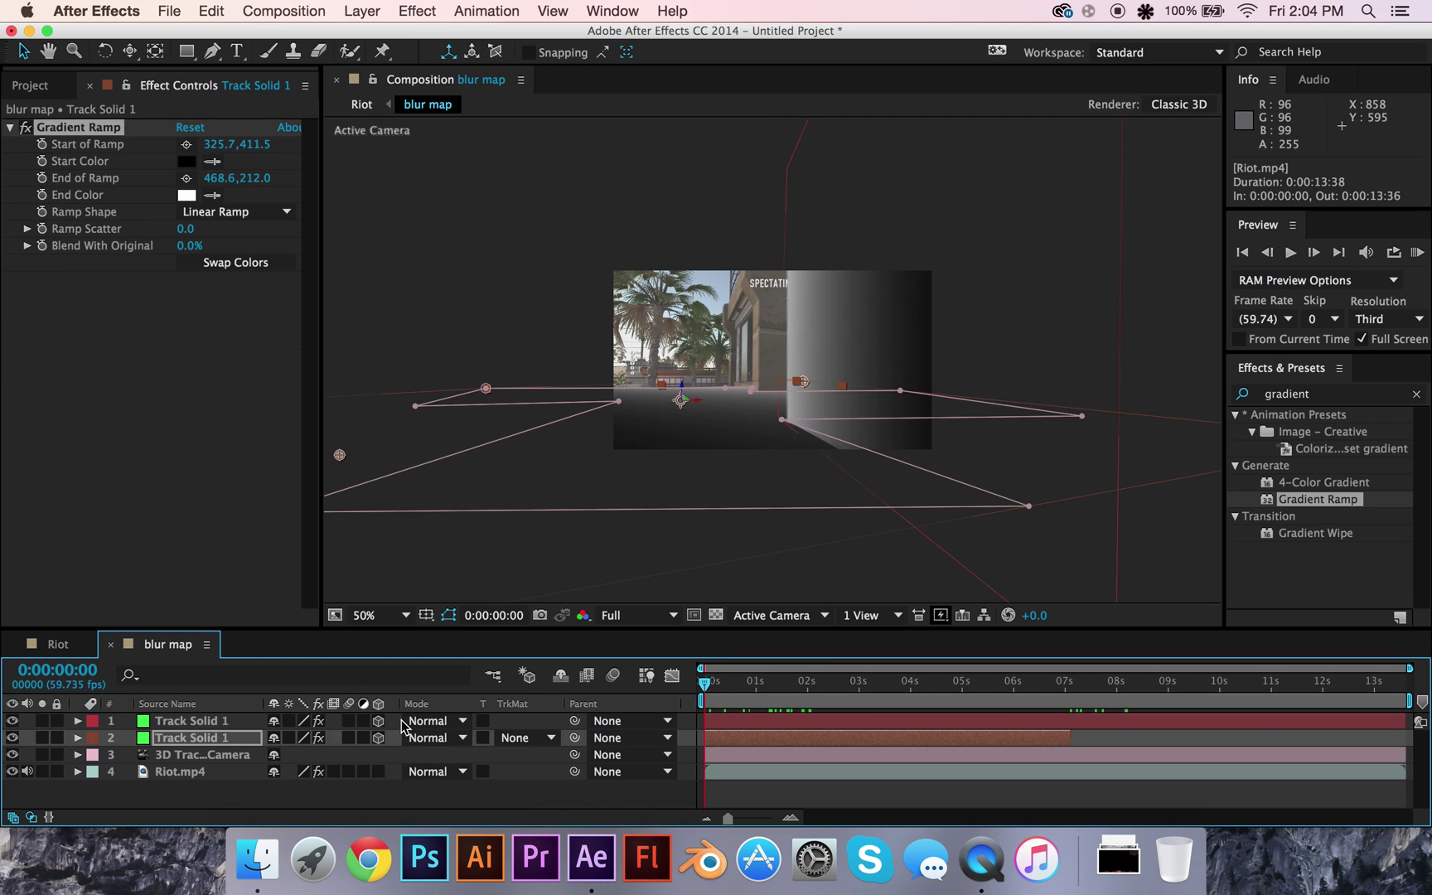
pyautogui.click(191, 721)
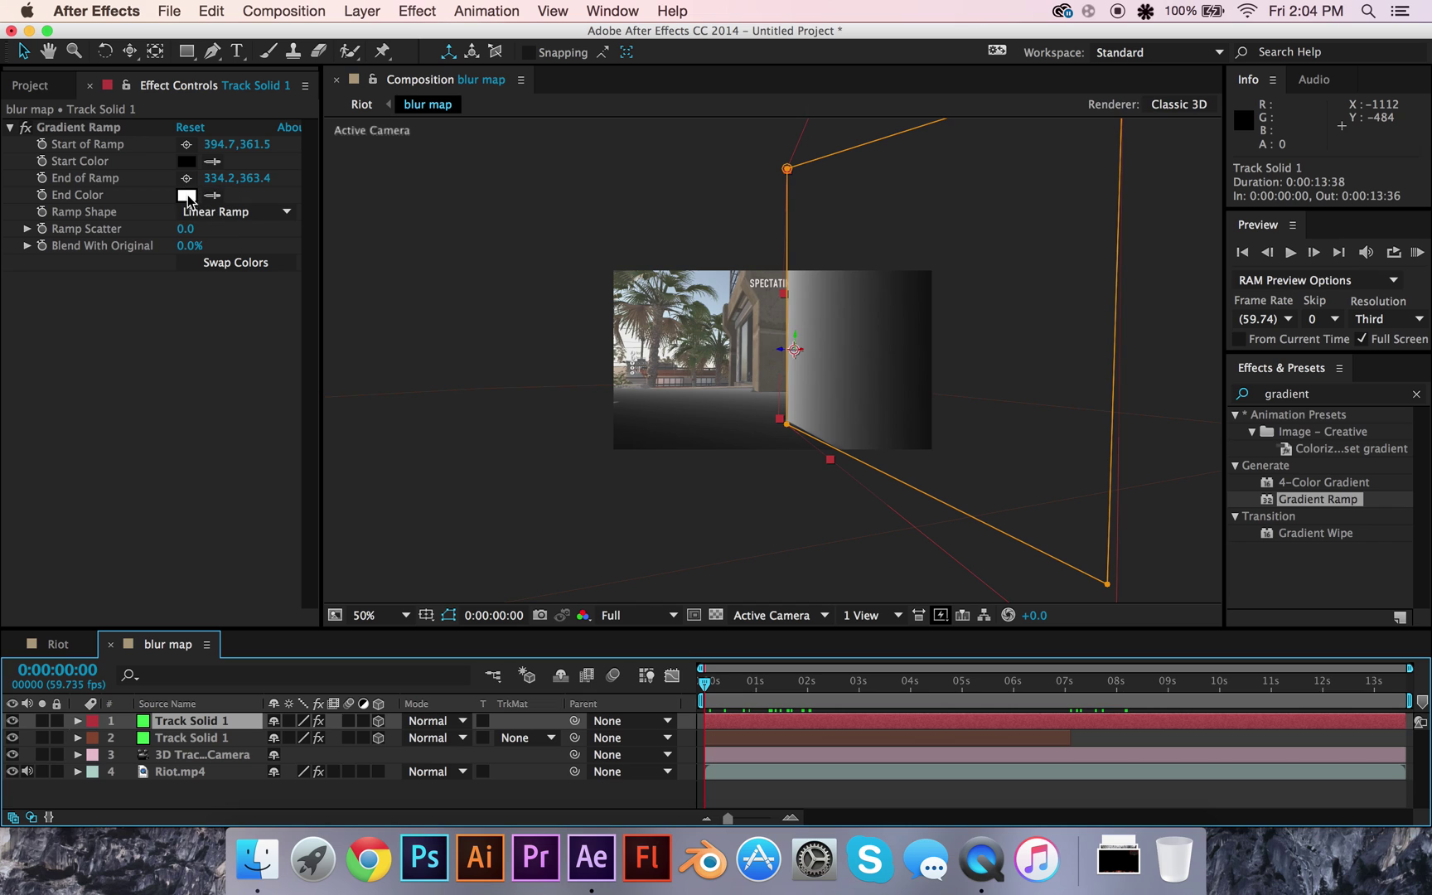
pyautogui.click(78, 126)
pyautogui.moveTo(559, 311); pyautogui.dragTo(725, 352)
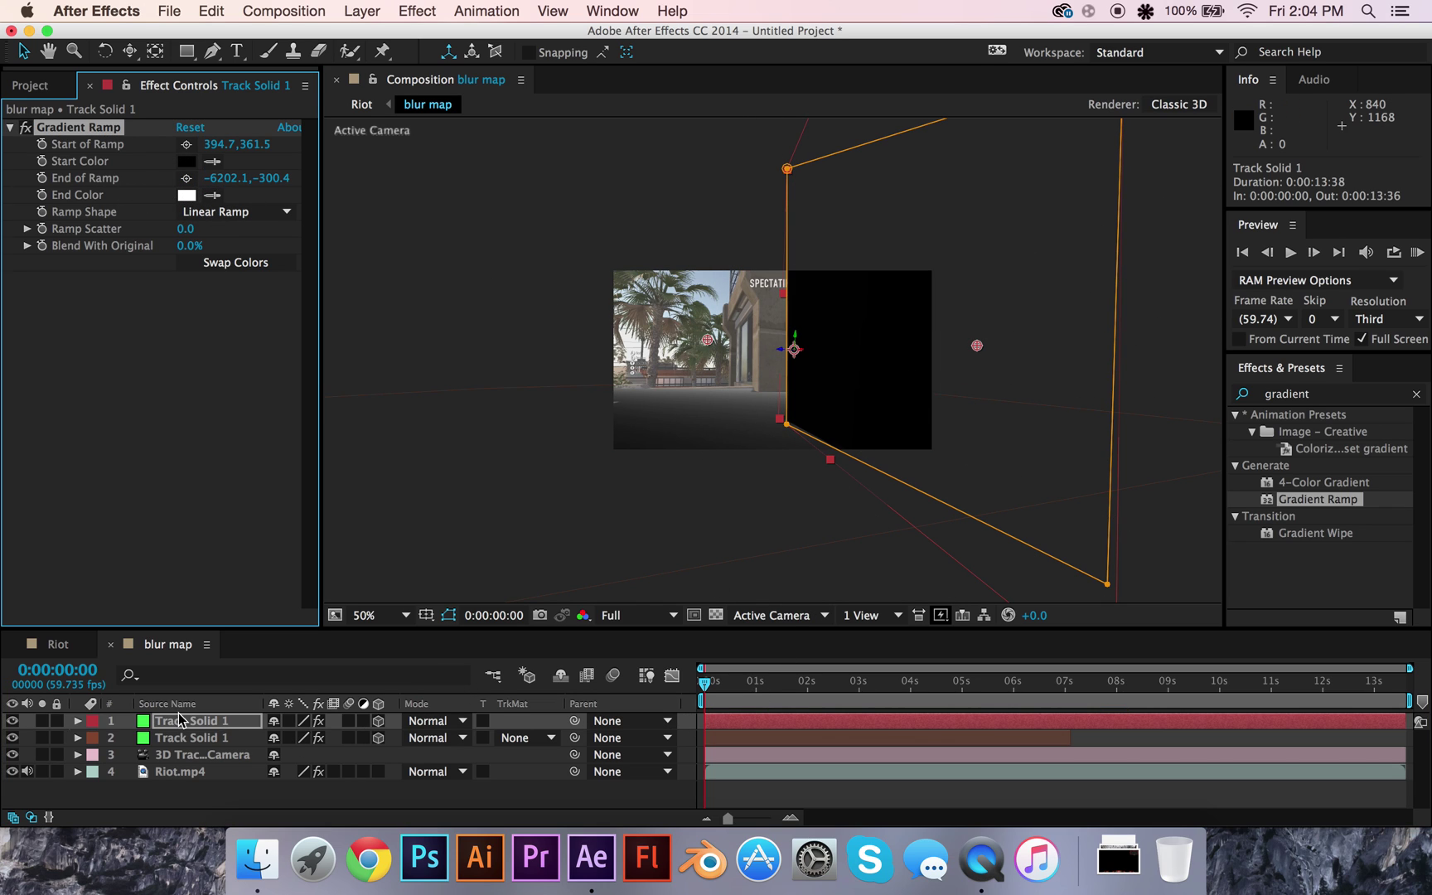
pyautogui.click(56, 645)
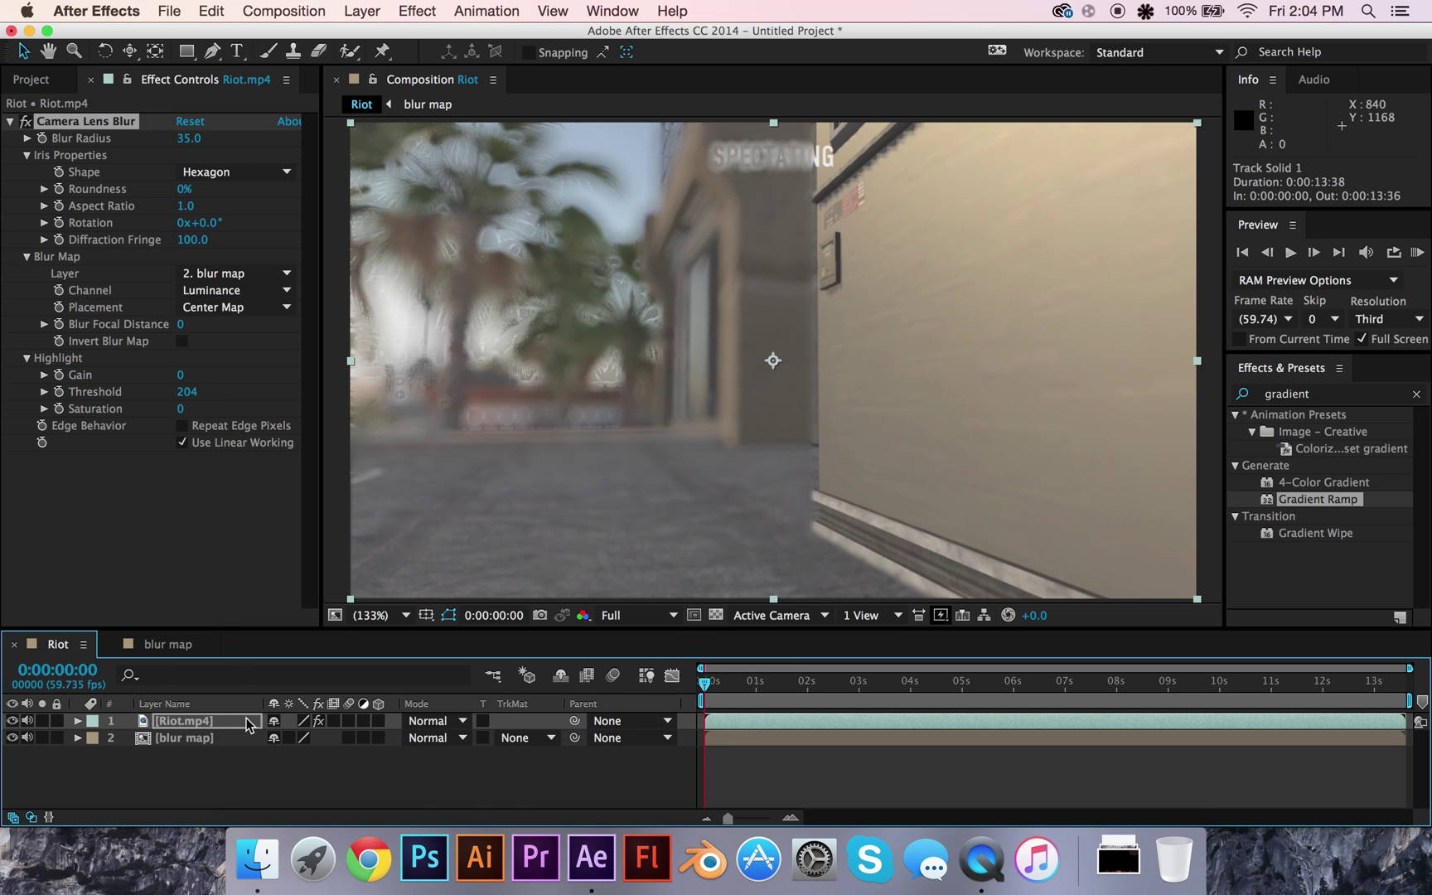
# - Return to the blur map and try a 10-pixel mask feather on the ground solid's Mask 1
pyautogui.click(149, 646)
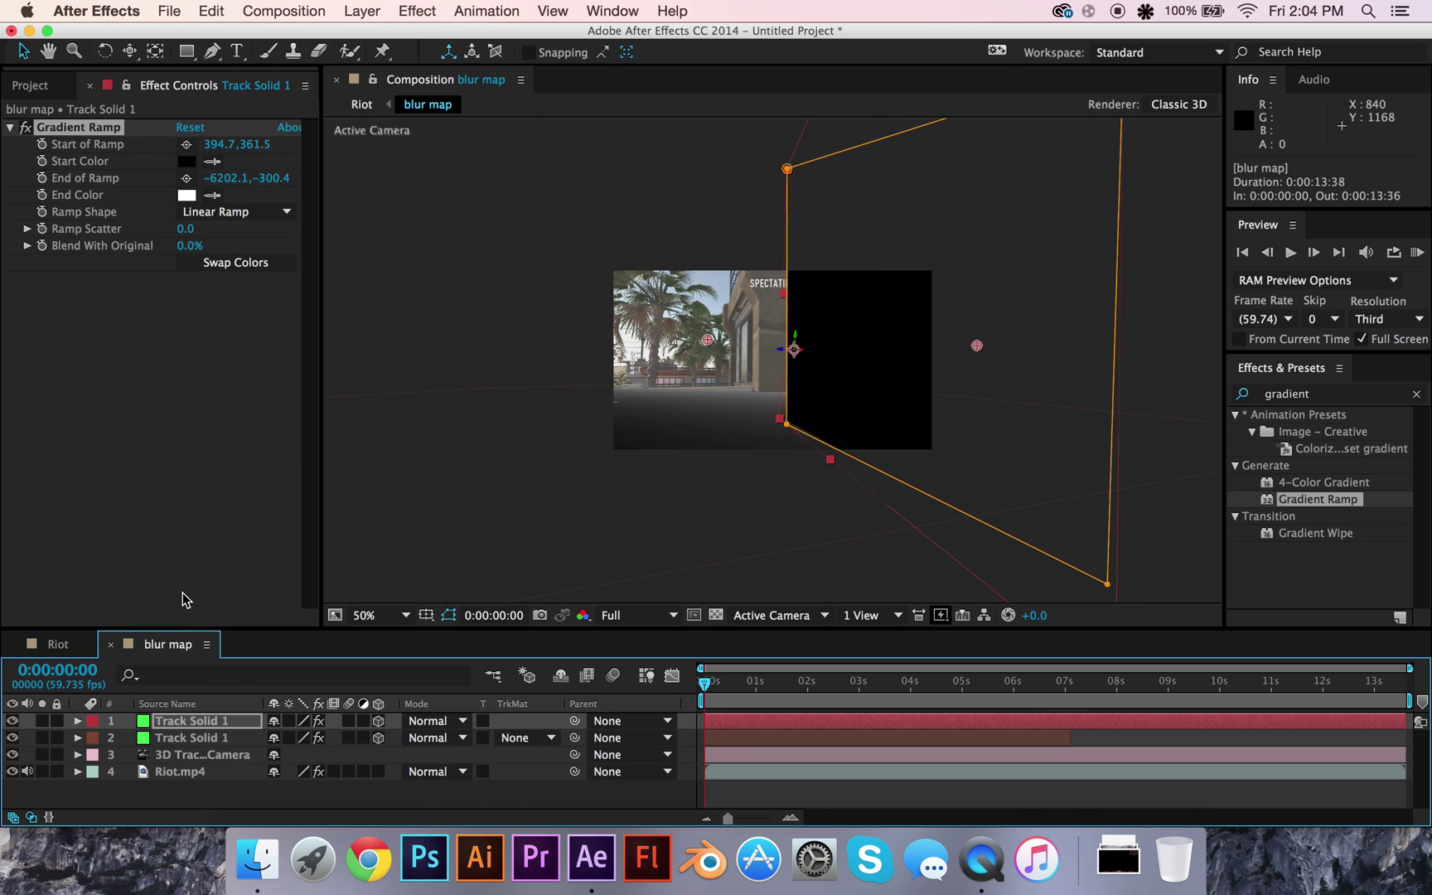
pyautogui.click(175, 736)
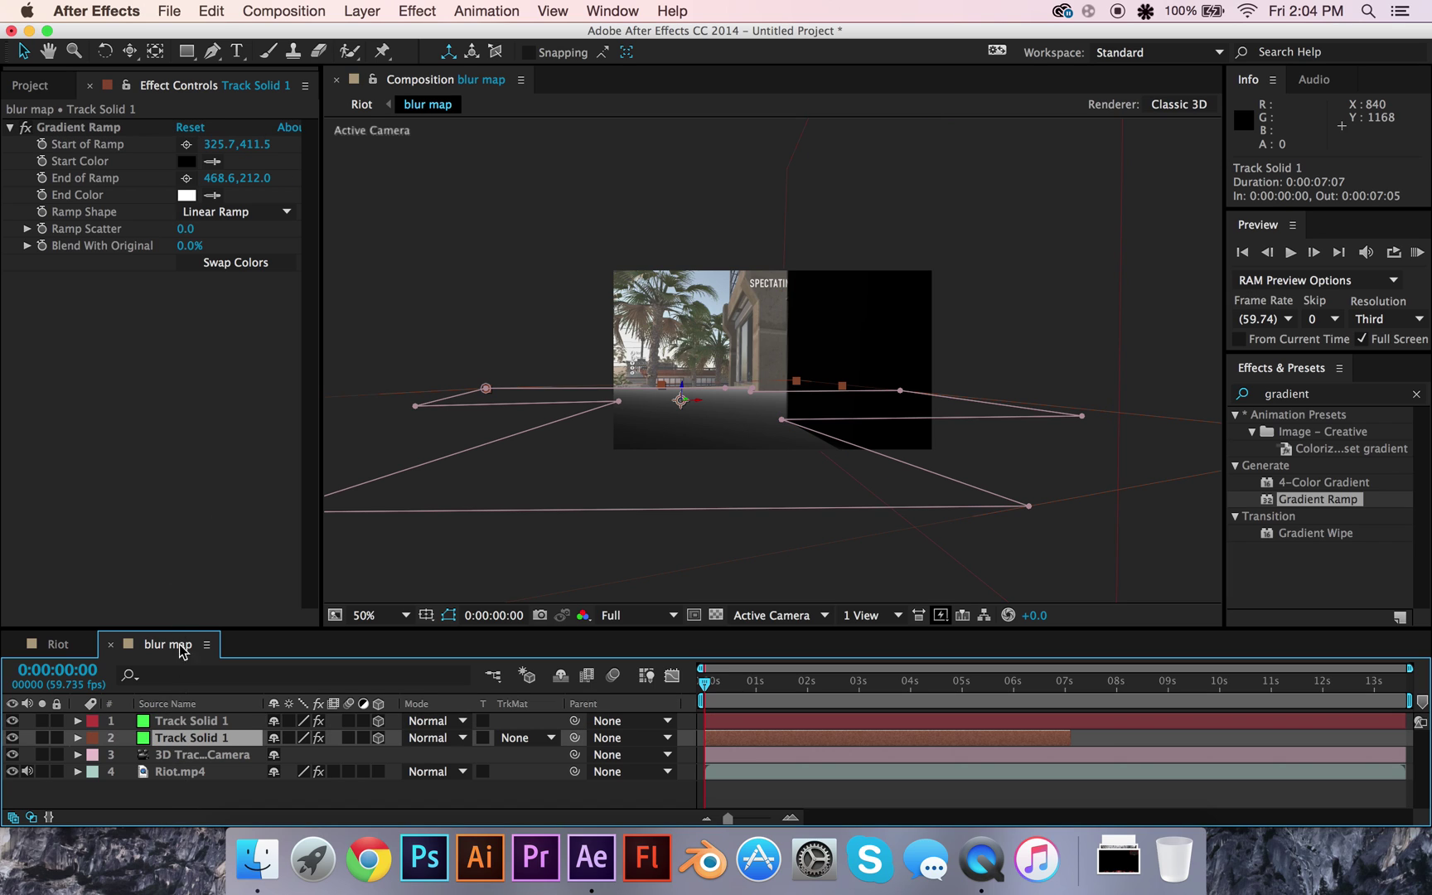
pyautogui.click(203, 722)
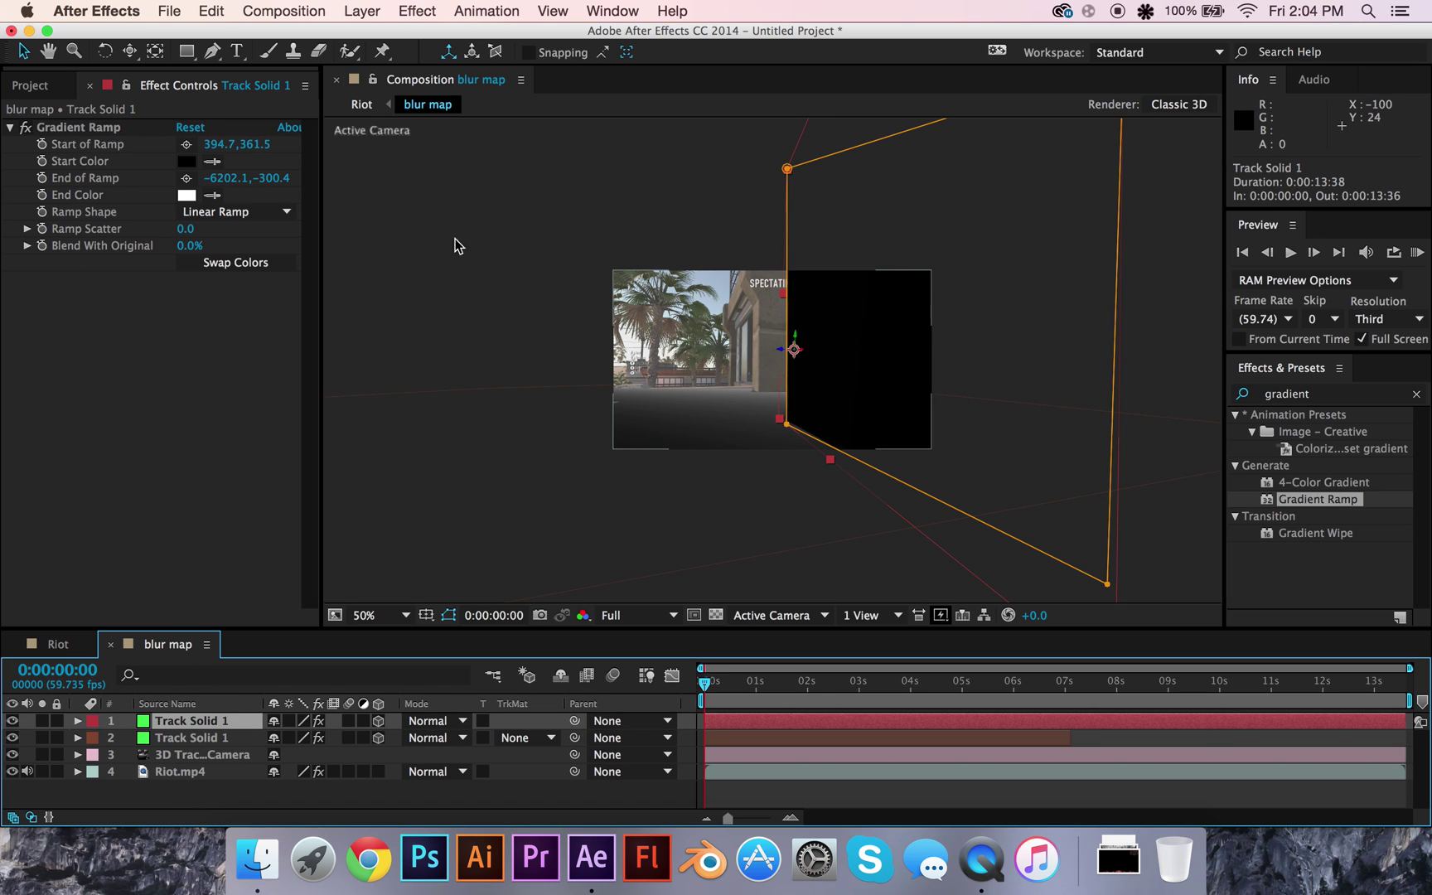
pyautogui.click(10, 127)
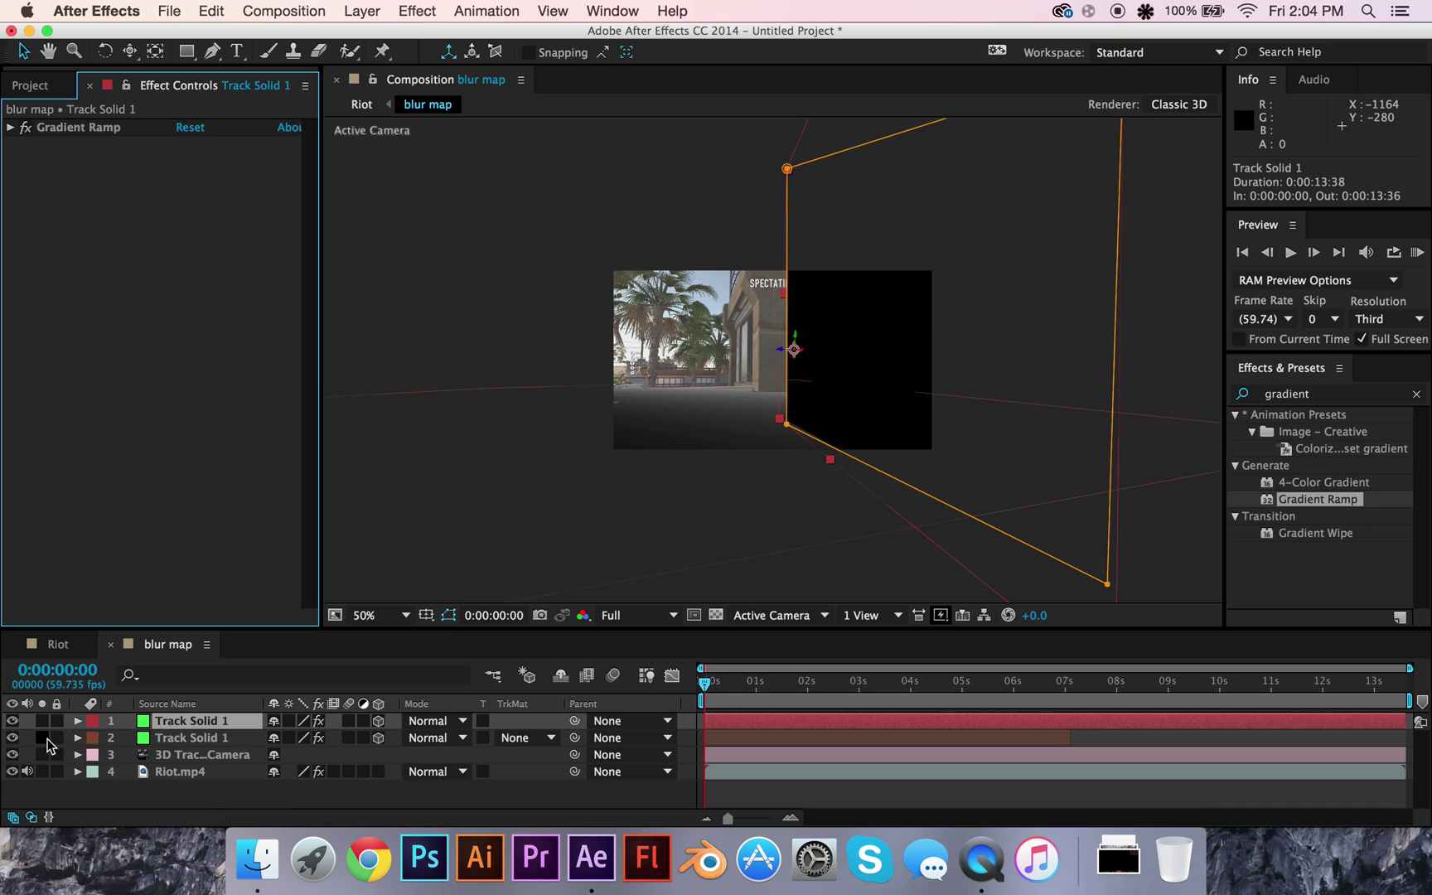
pyautogui.click(77, 738)
pyautogui.scroll(-1, 83, 744)
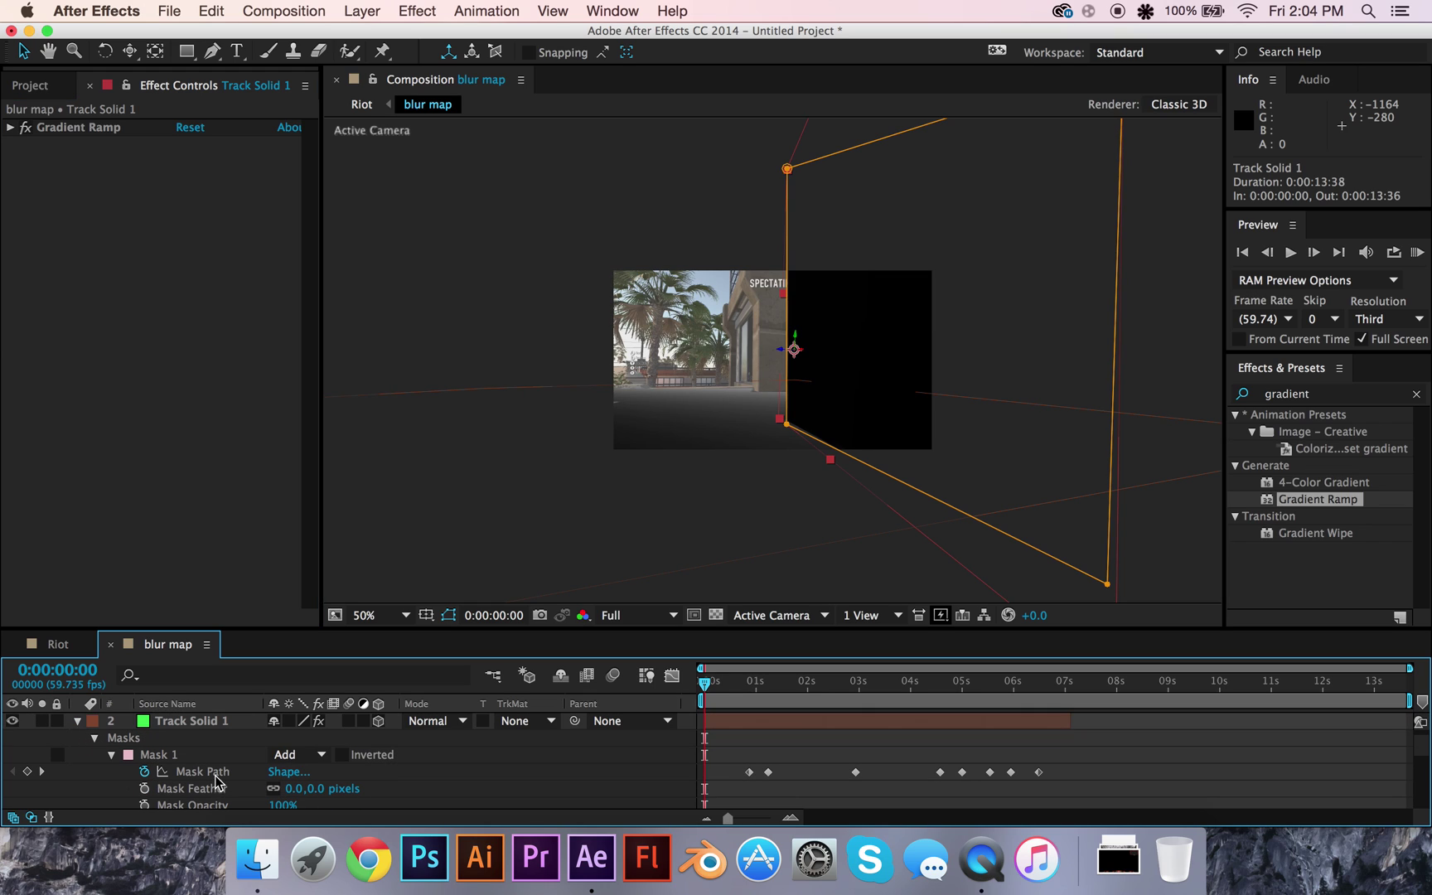
pyautogui.moveTo(330, 800); pyautogui.dragTo(332, 801)
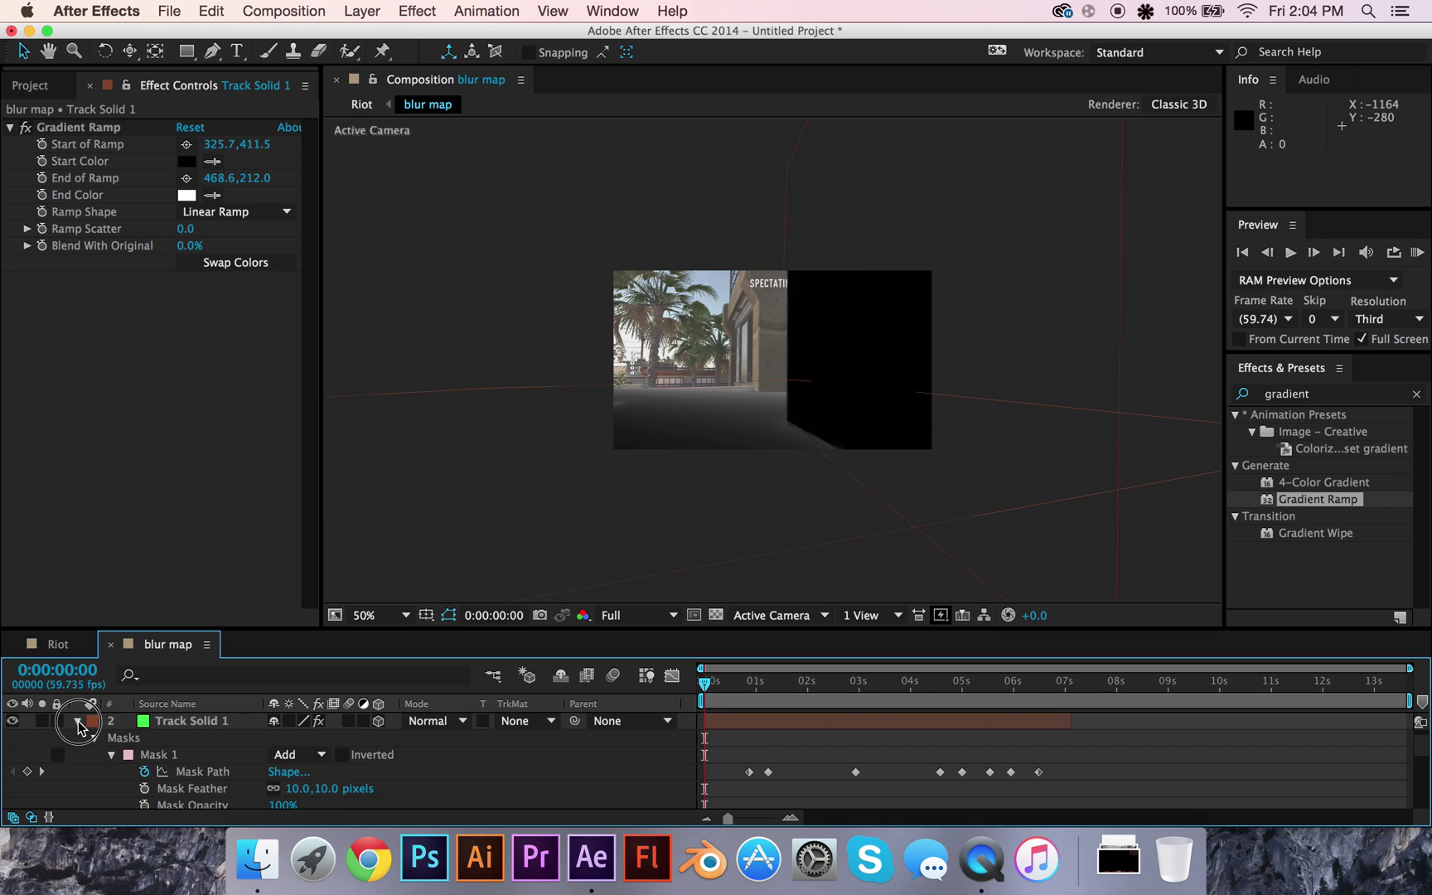
# - Set the mask feather of the ground solid's Mask 1 to 2 pixels
pyautogui.click(76, 721)
pyautogui.click(91, 738)
pyautogui.press('Escape')
pyautogui.click(77, 738)
pyautogui.scroll(-2, 116, 783)
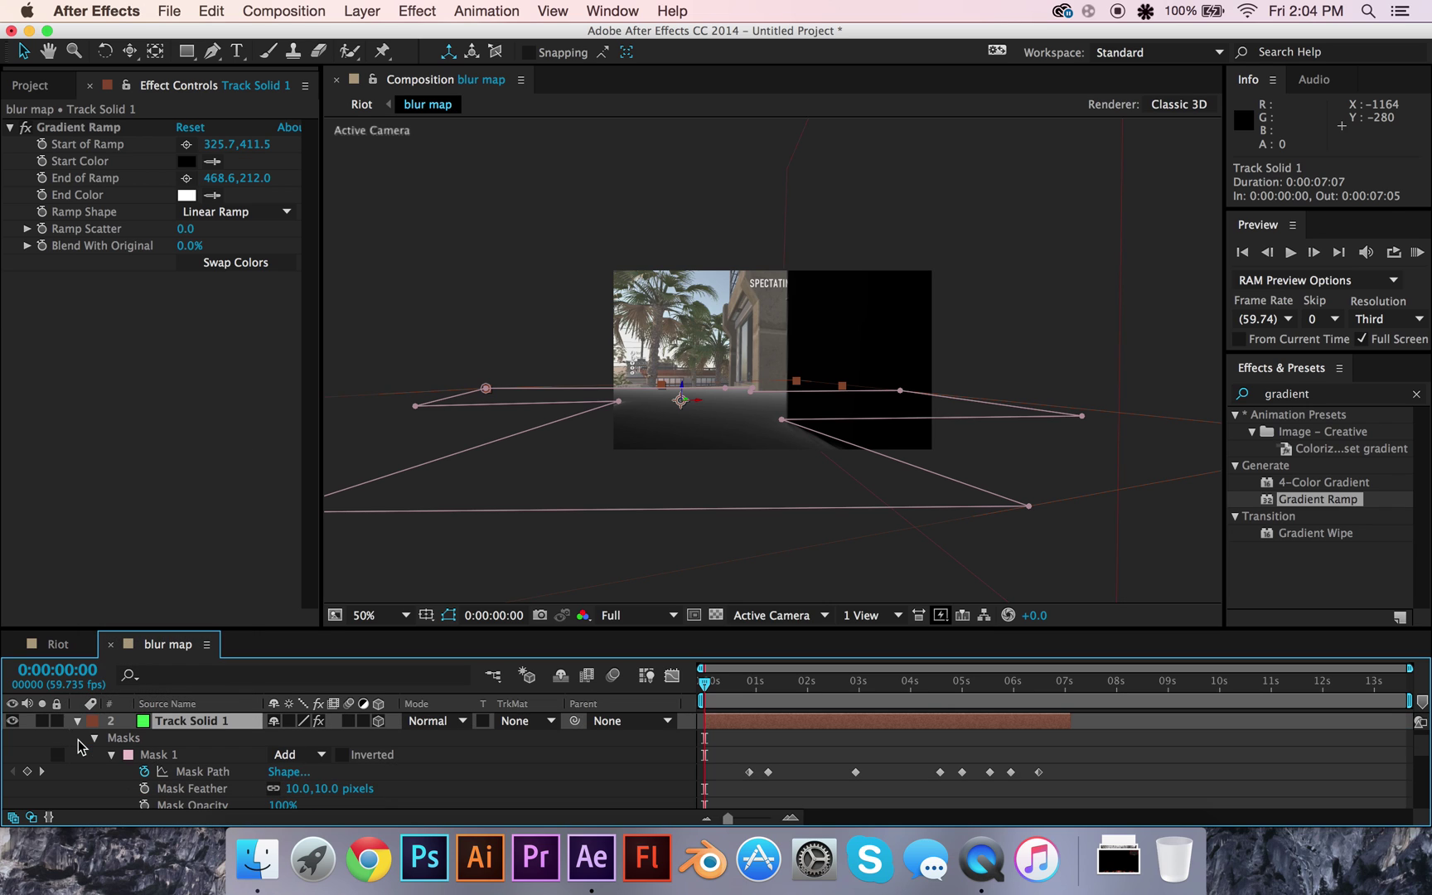
pyautogui.moveTo(325, 786)
pyautogui.mouseDown()
pyautogui.moveTo(352, 783)
pyautogui.moveTo(323, 787)
pyautogui.mouseUp()
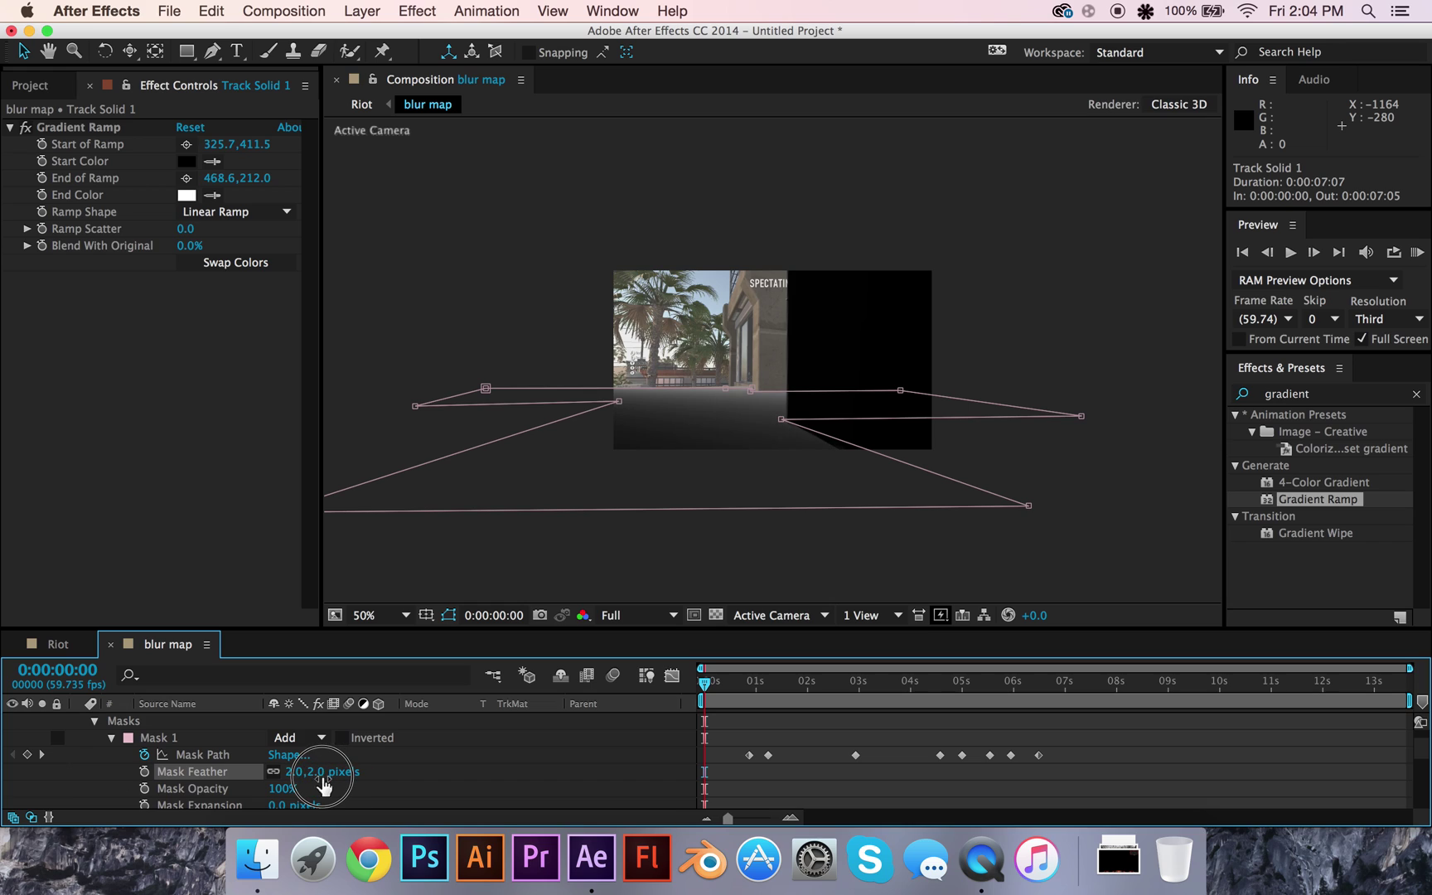
pyautogui.scroll(2, 224, 776)
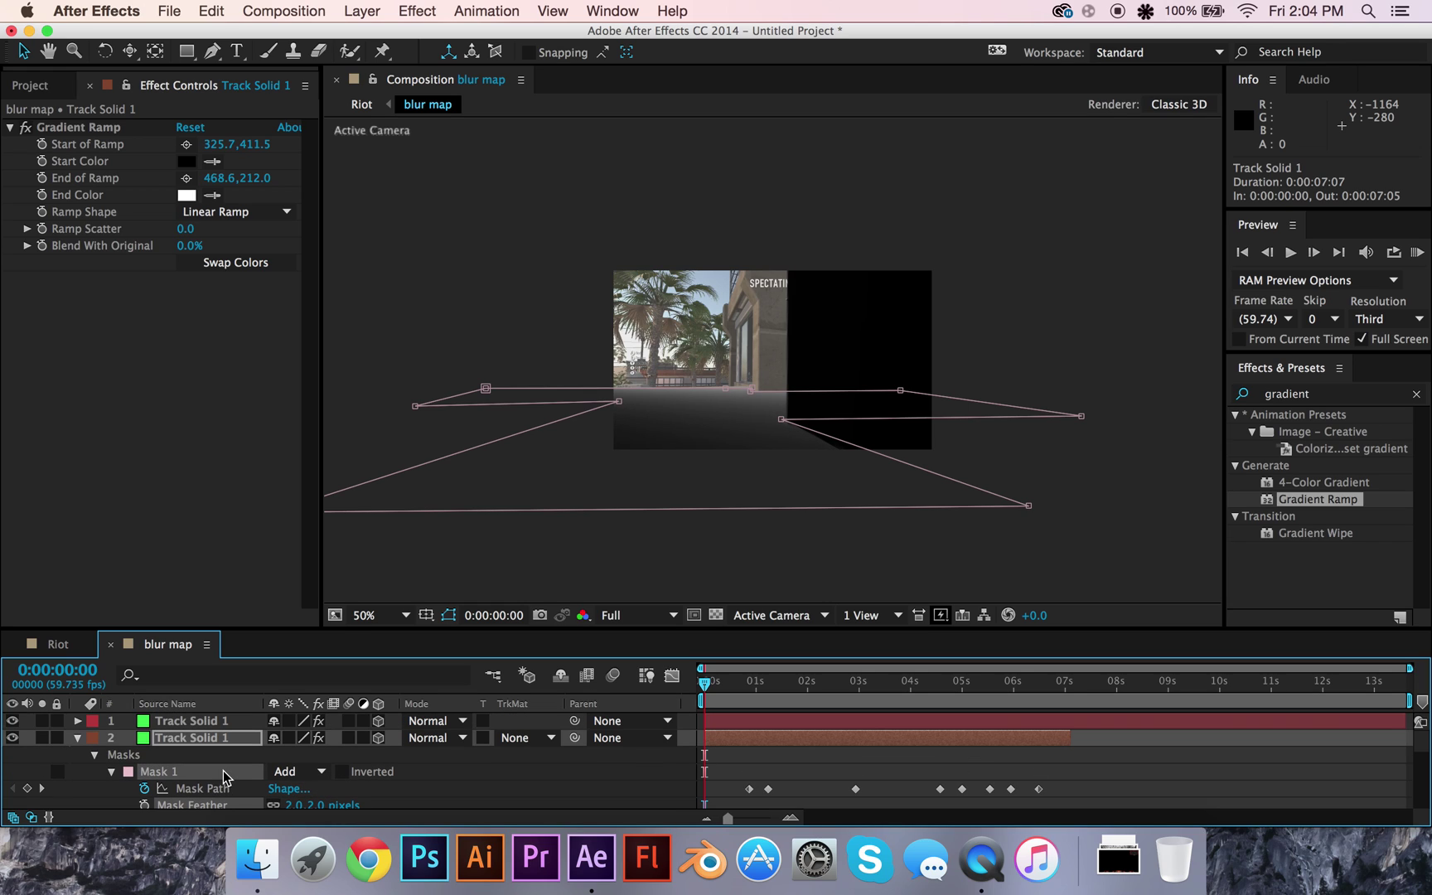
# - Compare the frame with the ground solid hidden and shown, and reset its mask feather to 0 pixels
pyautogui.click(12, 738)
pyautogui.click(12, 738)
pyautogui.scroll(-1, 214, 782)
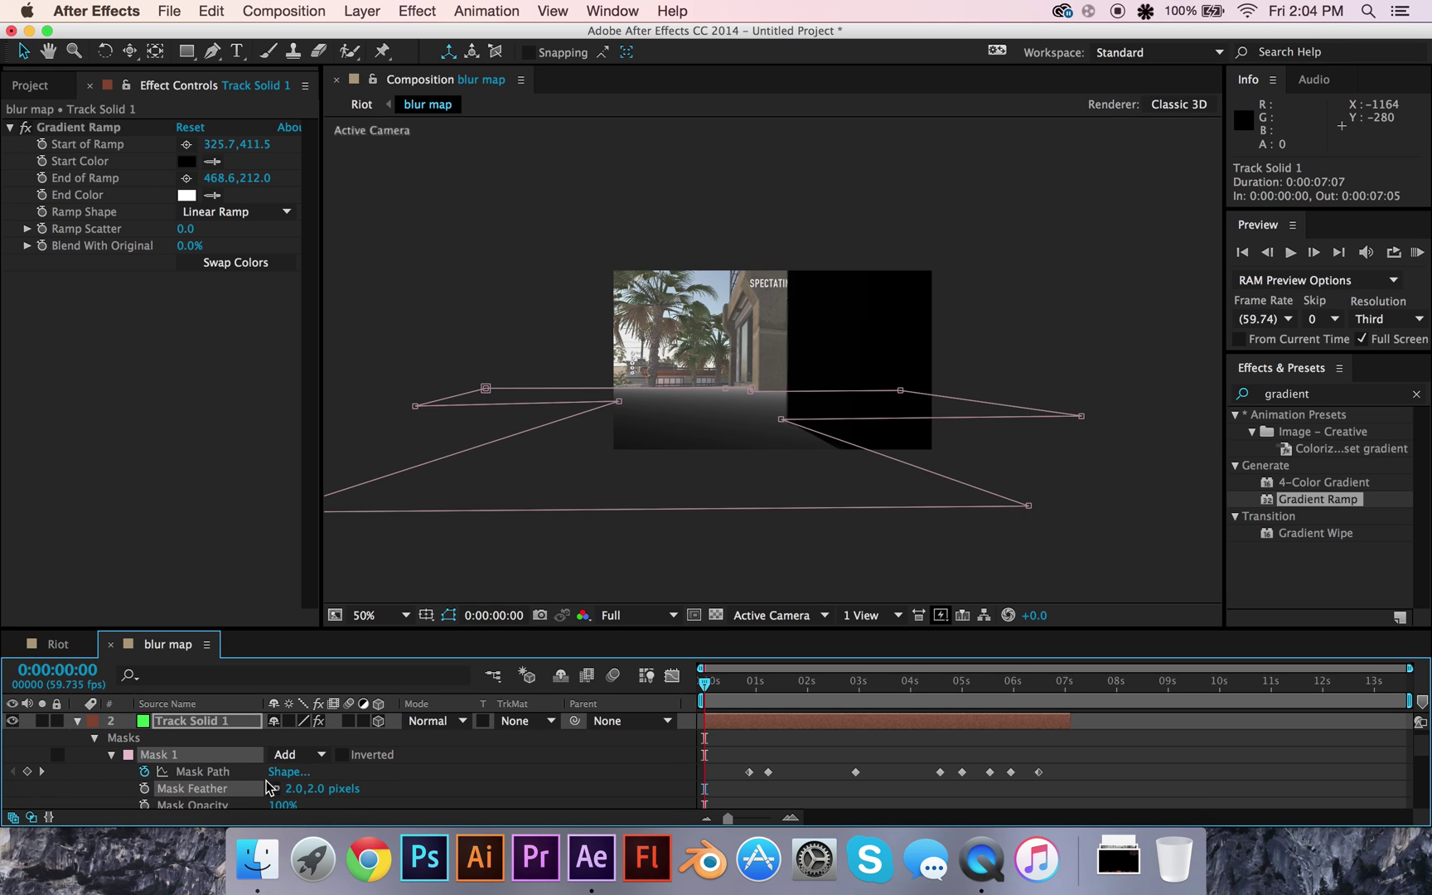
pyautogui.scroll(1, 142, 733)
# - Set the mask feather of the wall solid's Mask 1 to 5 pixels
pyautogui.click(142, 723)
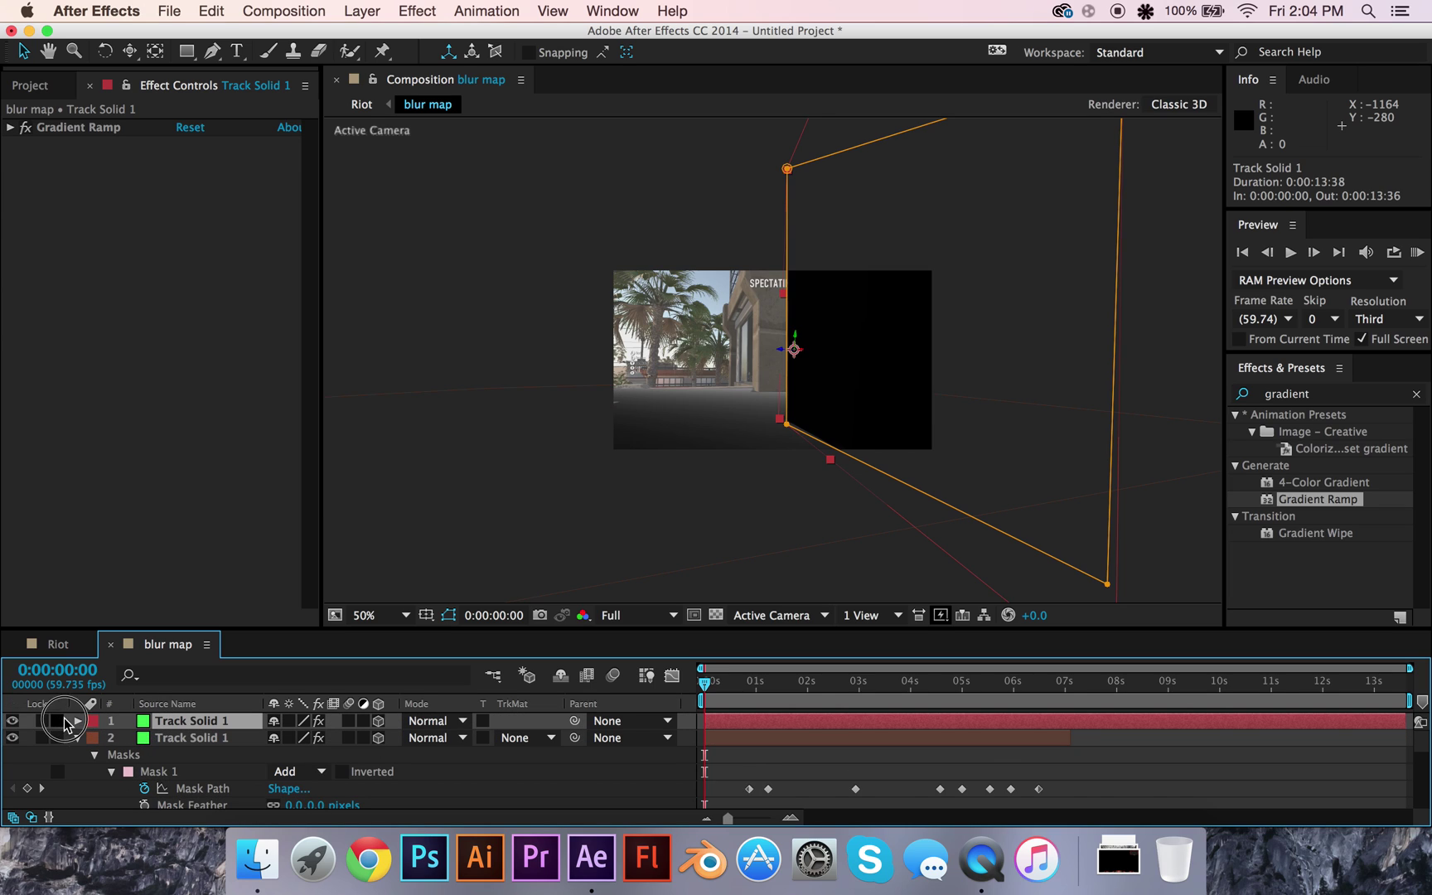
pyautogui.click(69, 721)
pyautogui.click(95, 738)
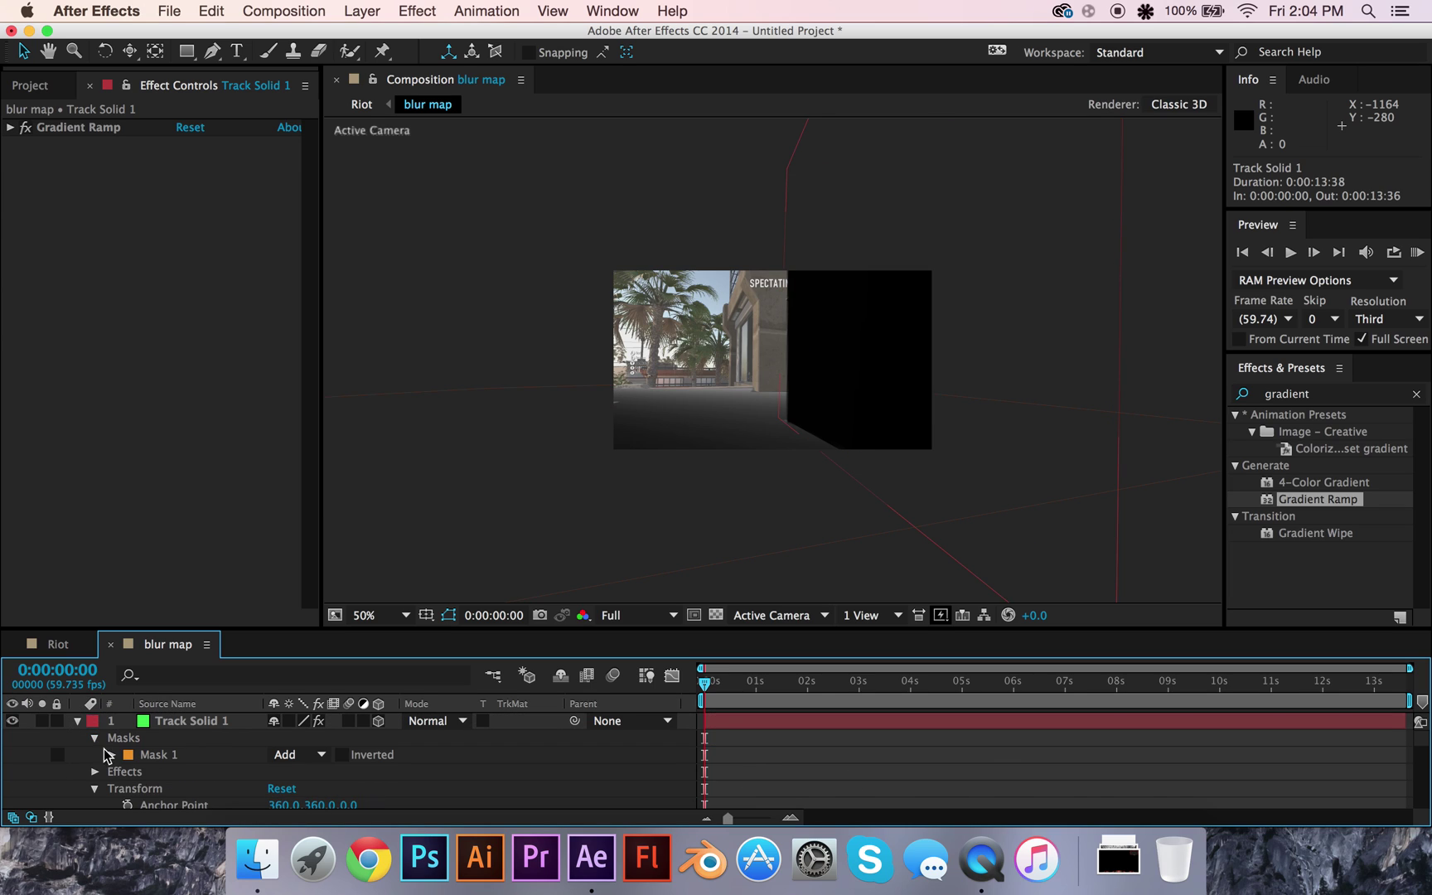
pyautogui.click(111, 755)
pyautogui.moveTo(324, 773); pyautogui.dragTo(331, 778)
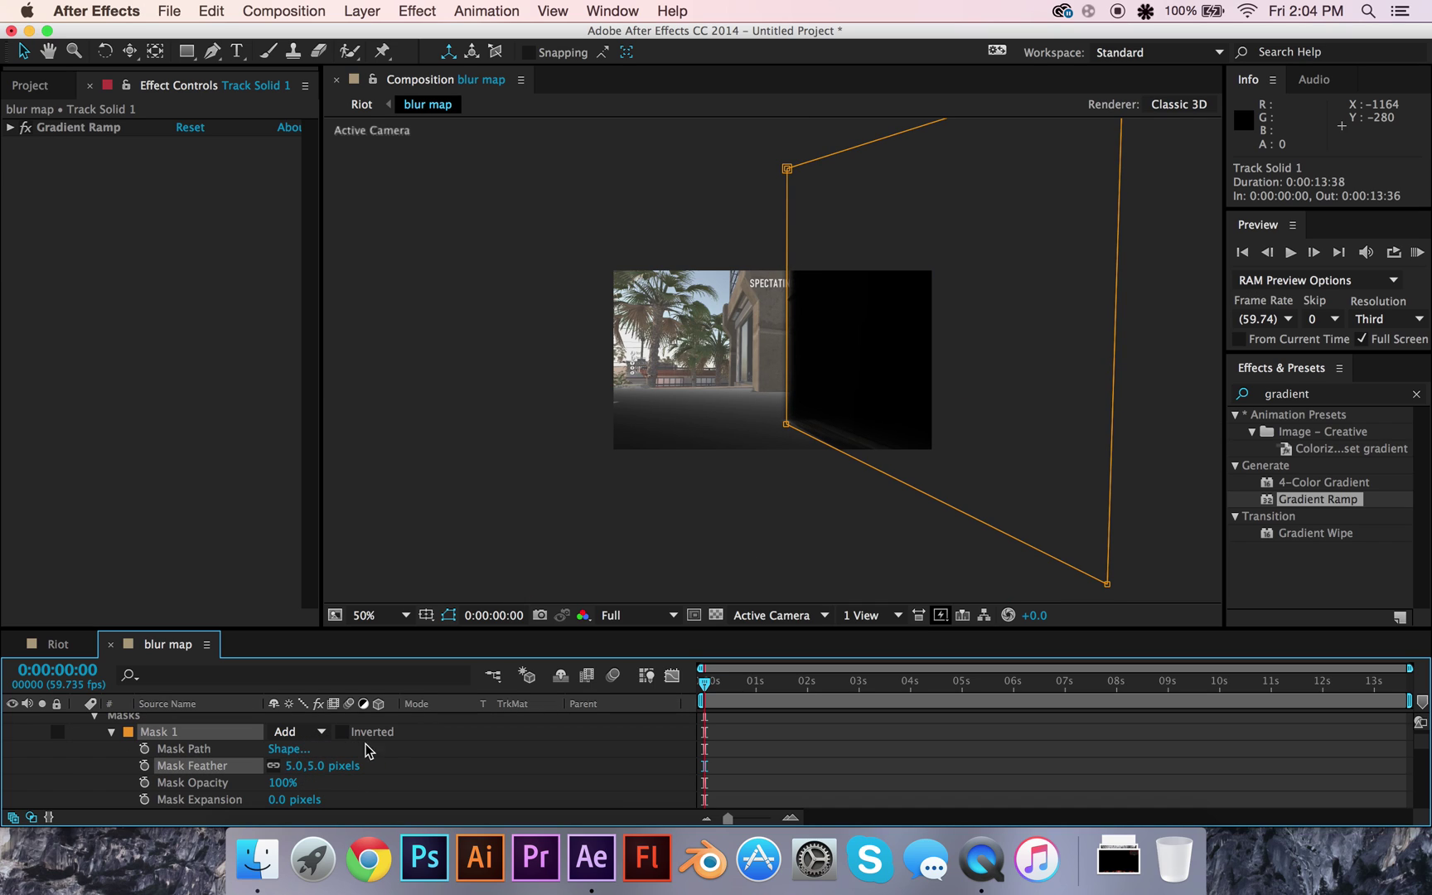
pyautogui.click(541, 769)
# - Return to the first frame of the Riot composition and set the Camera Lens Blur iris shape on Riot.mp4 to Heptagon
pyautogui.click(50, 647)
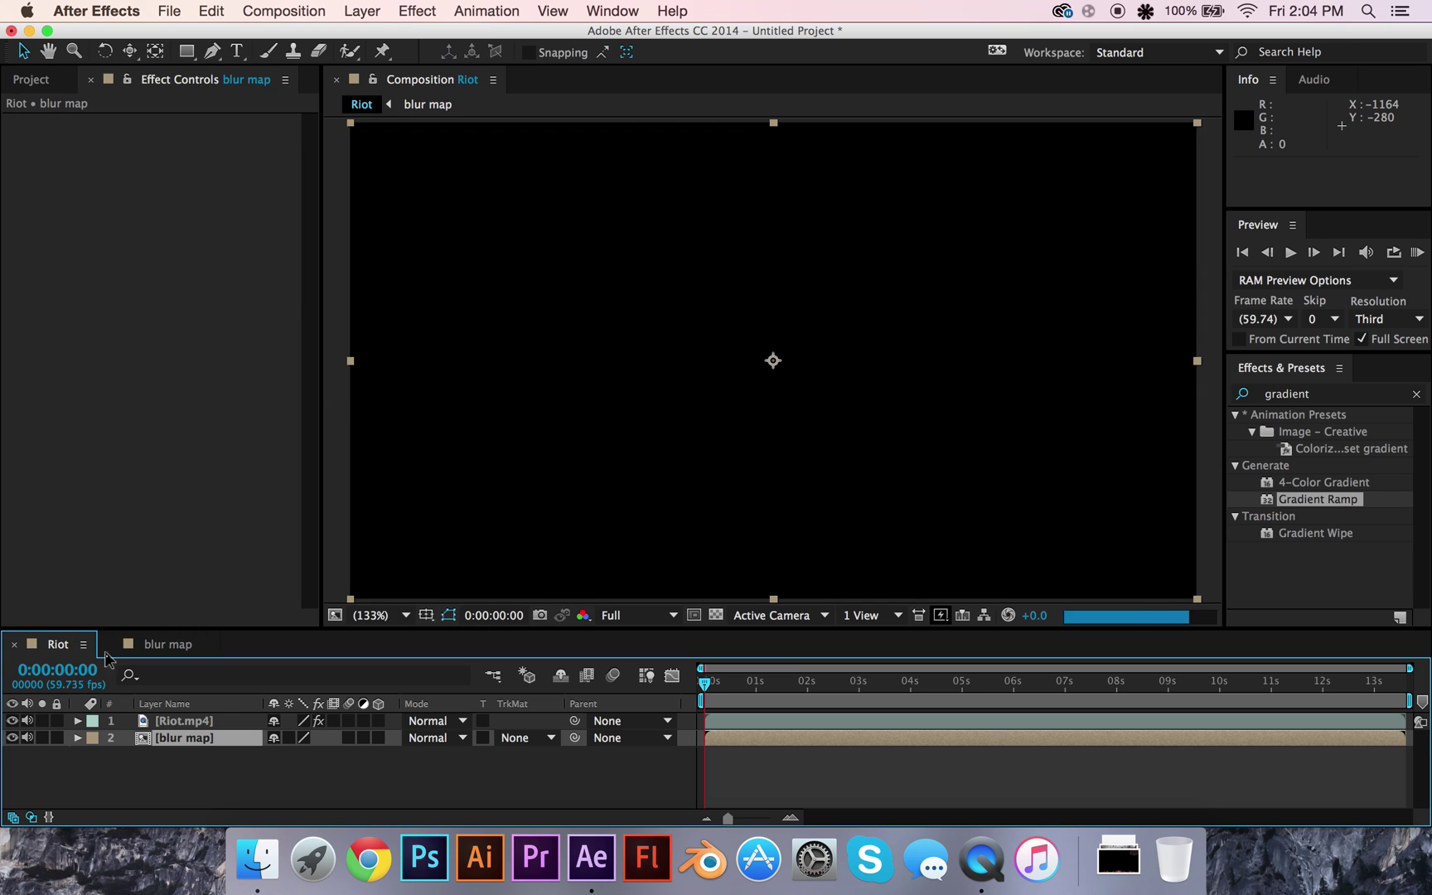
pyautogui.moveTo(707, 684)
pyautogui.mouseDown()
pyautogui.moveTo(794, 686)
pyautogui.moveTo(693, 678)
pyautogui.mouseUp()
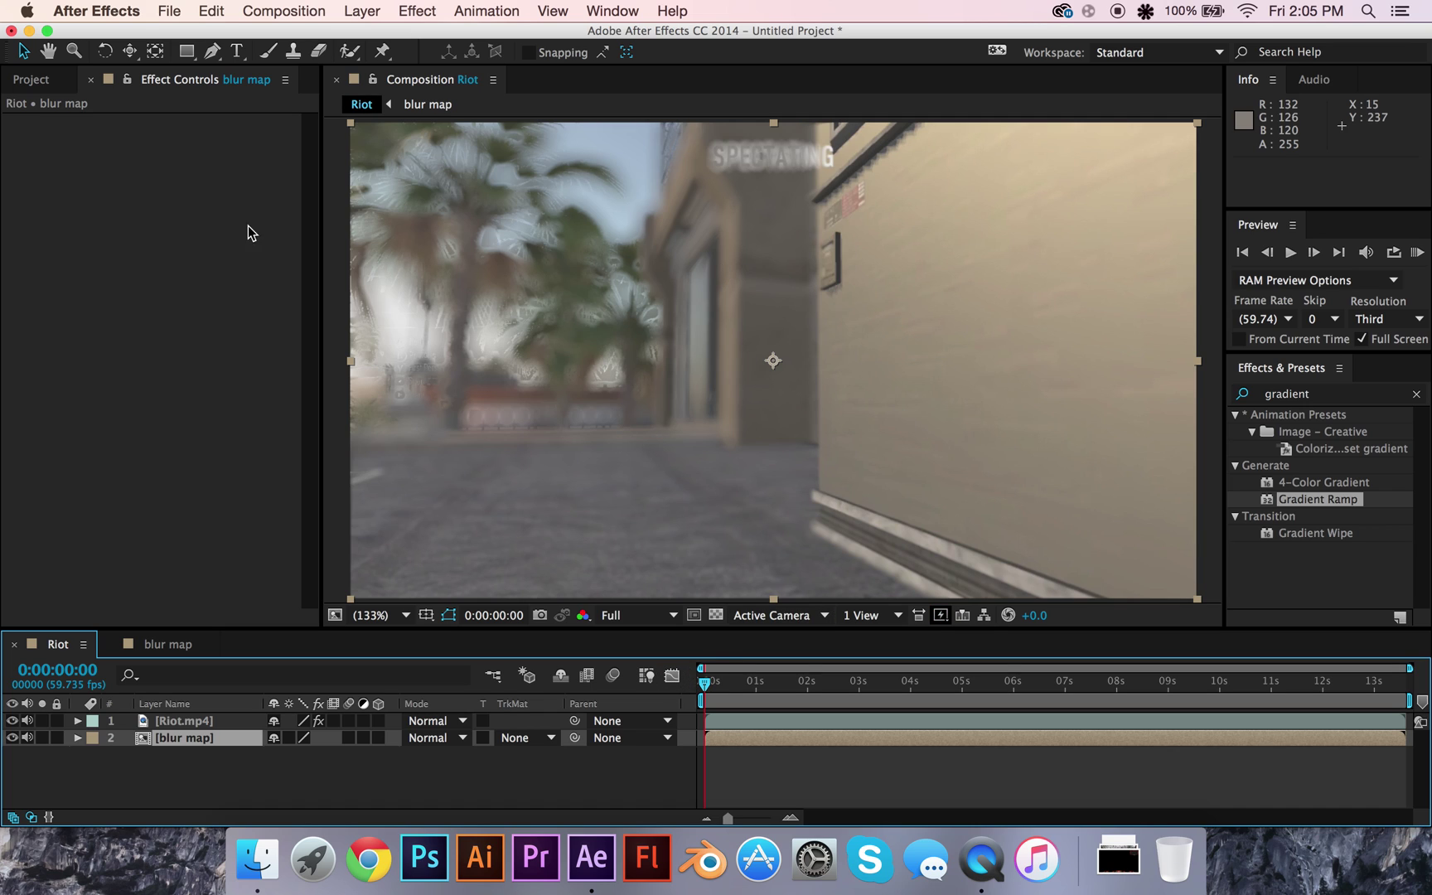
pyautogui.click(174, 720)
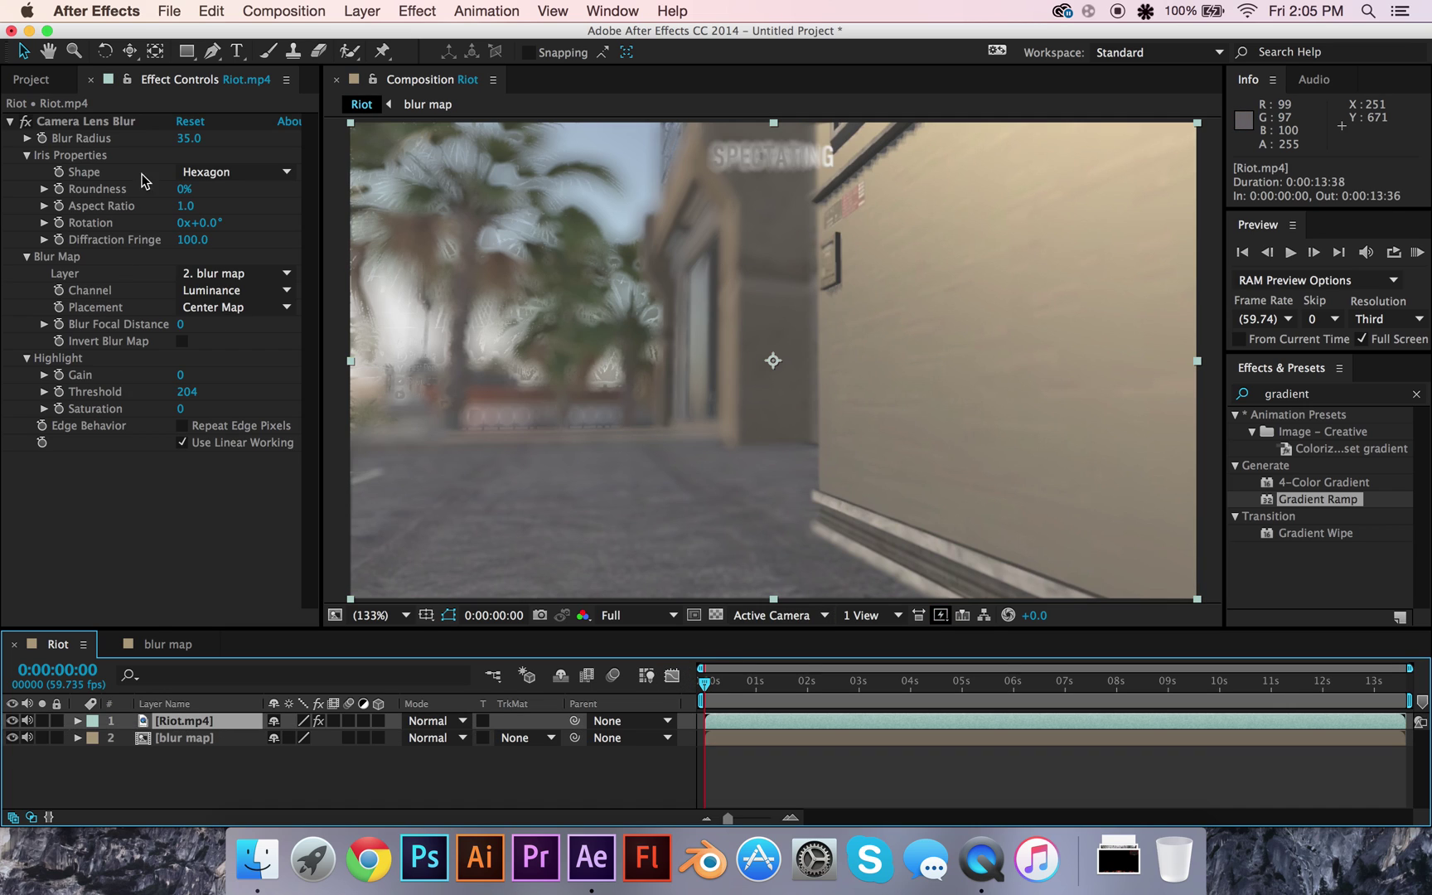
pyautogui.click(207, 171)
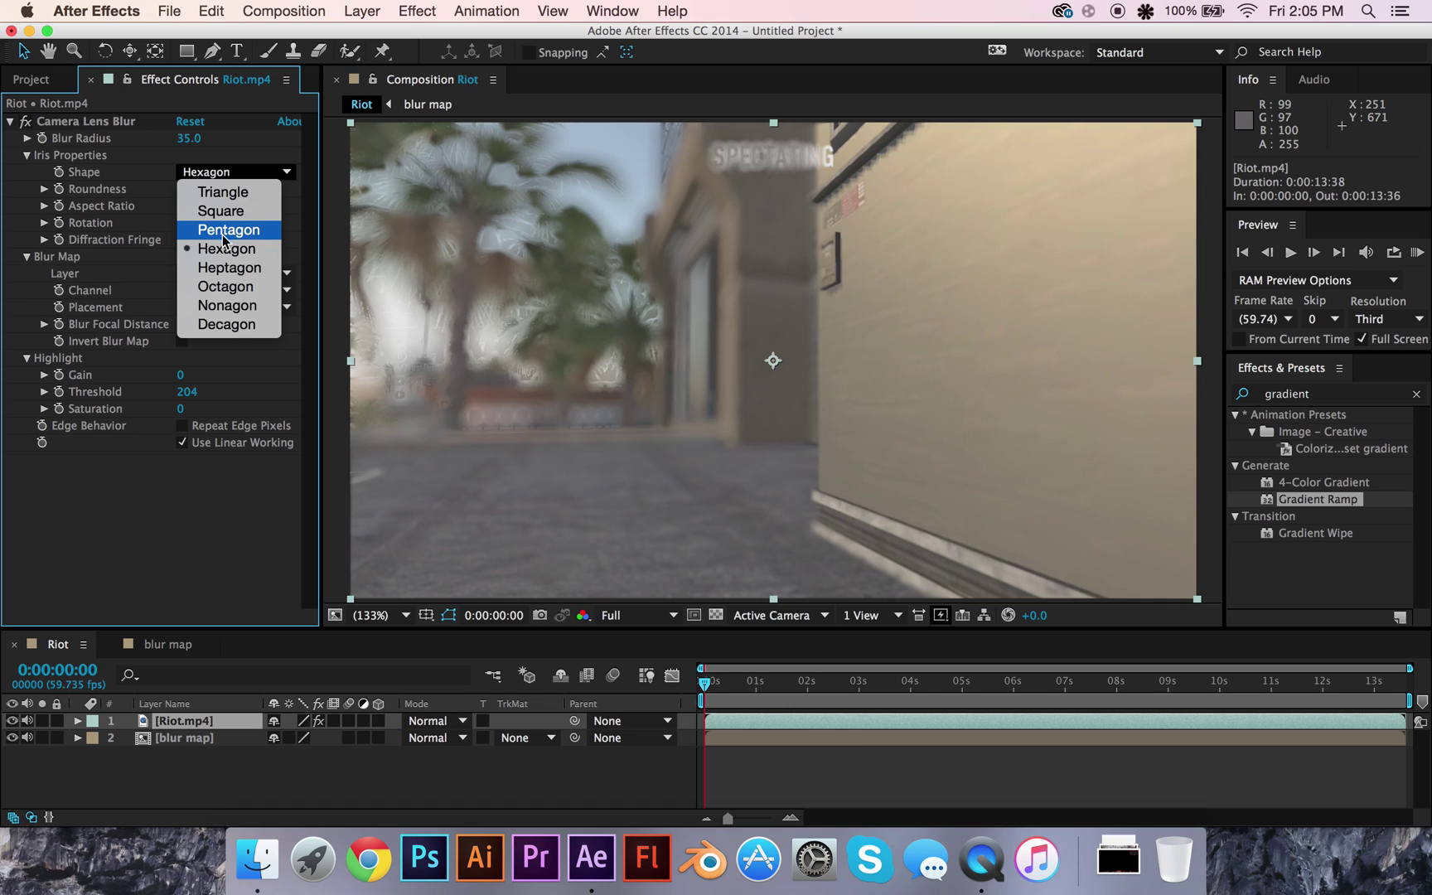
pyautogui.click(234, 271)
# - Set the lens blur radius to 32 and highlight saturation to 84, enable Repeat Edge Pixels, and check the blur at 0:00:00:42
pyautogui.moveTo(188, 138)
pyautogui.mouseDown()
pyautogui.moveTo(175, 150)
pyautogui.moveTo(192, 148)
pyautogui.mouseUp()
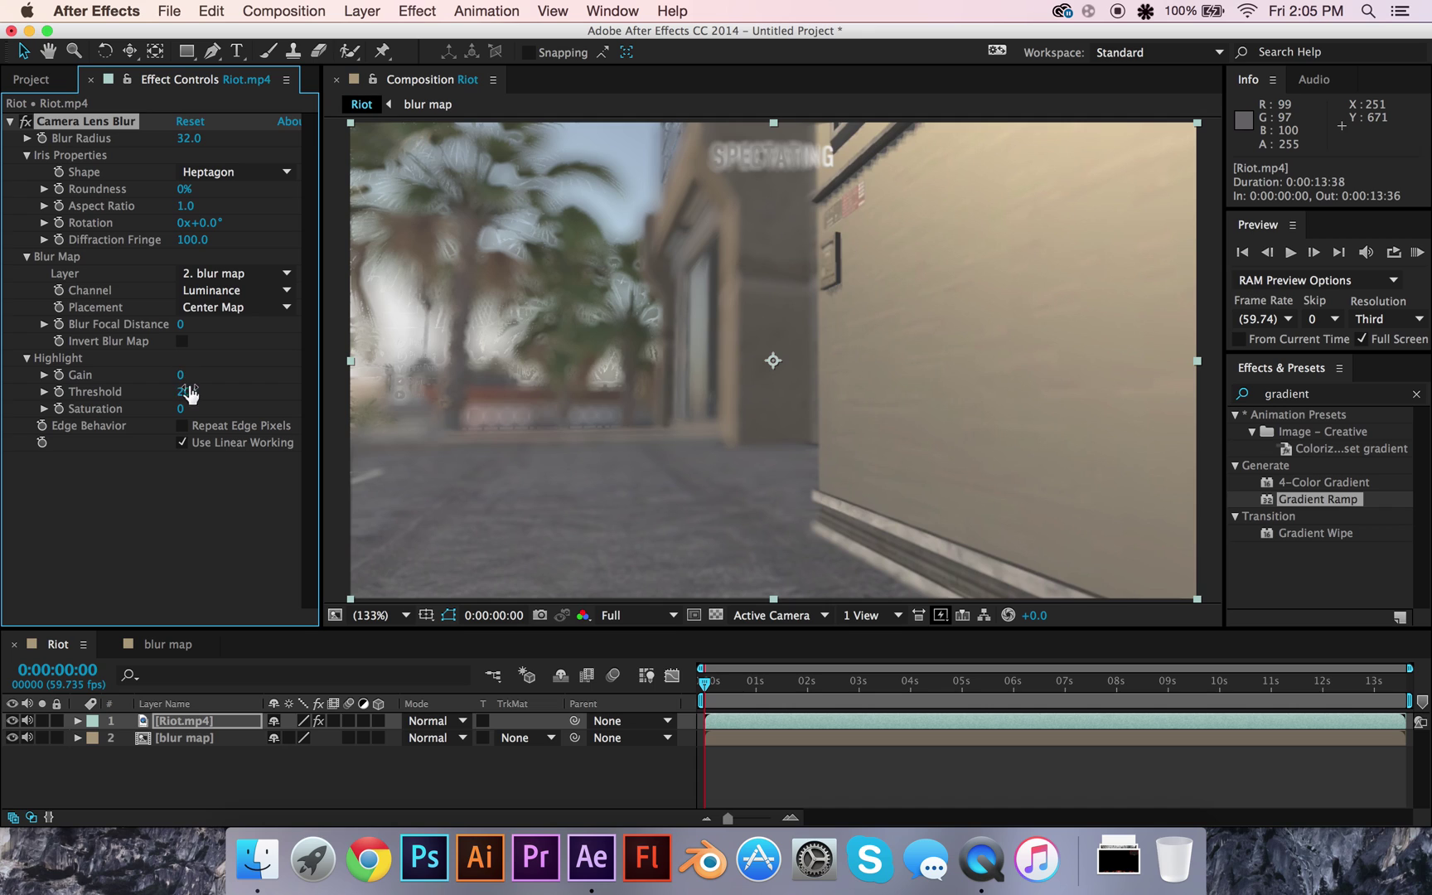
pyautogui.moveTo(195, 410); pyautogui.dragTo(256, 417)
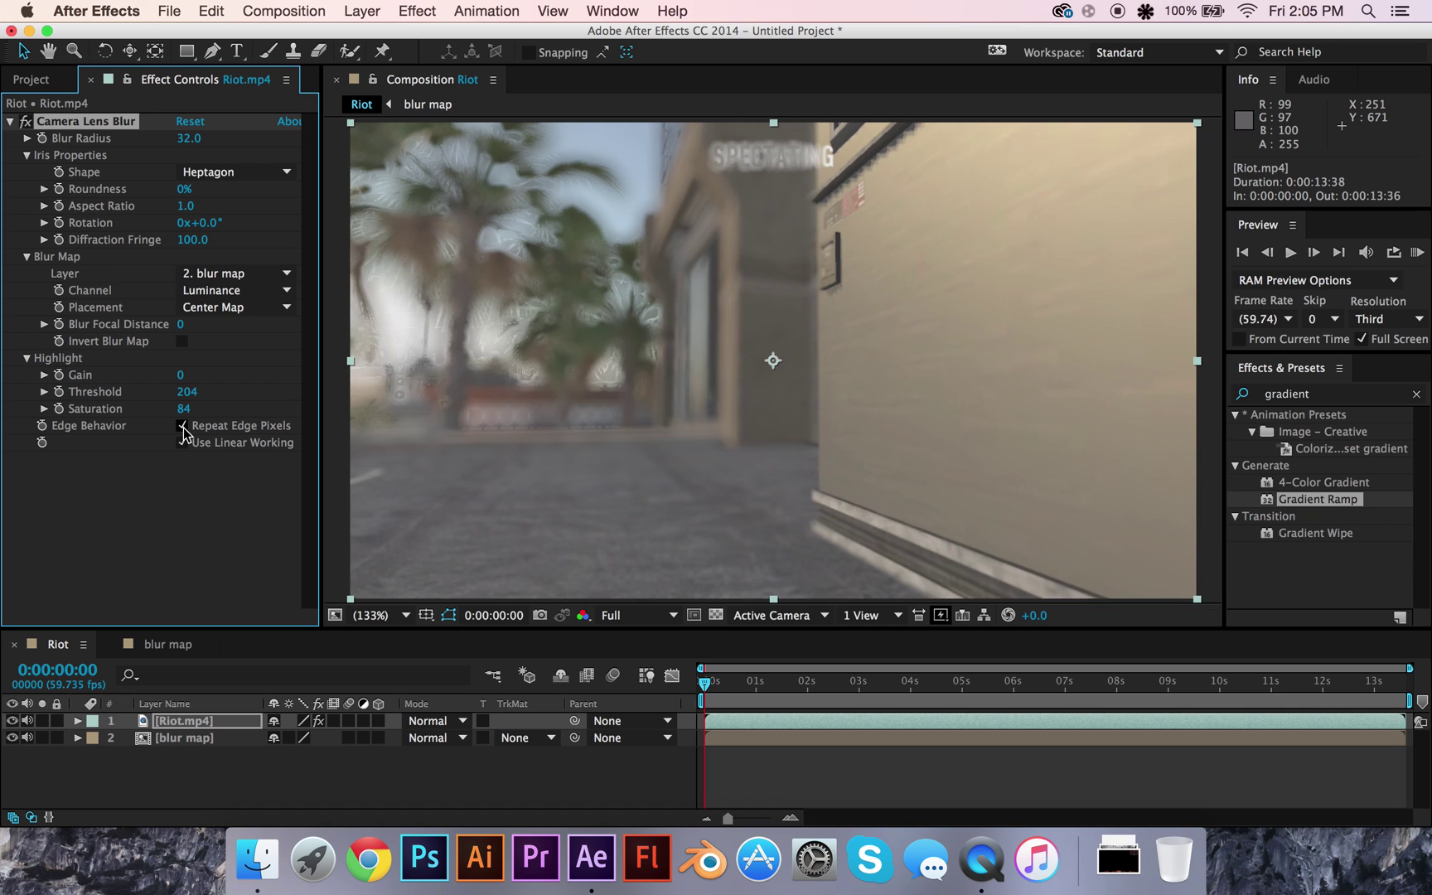
pyautogui.moveTo(708, 693); pyautogui.dragTo(740, 682)
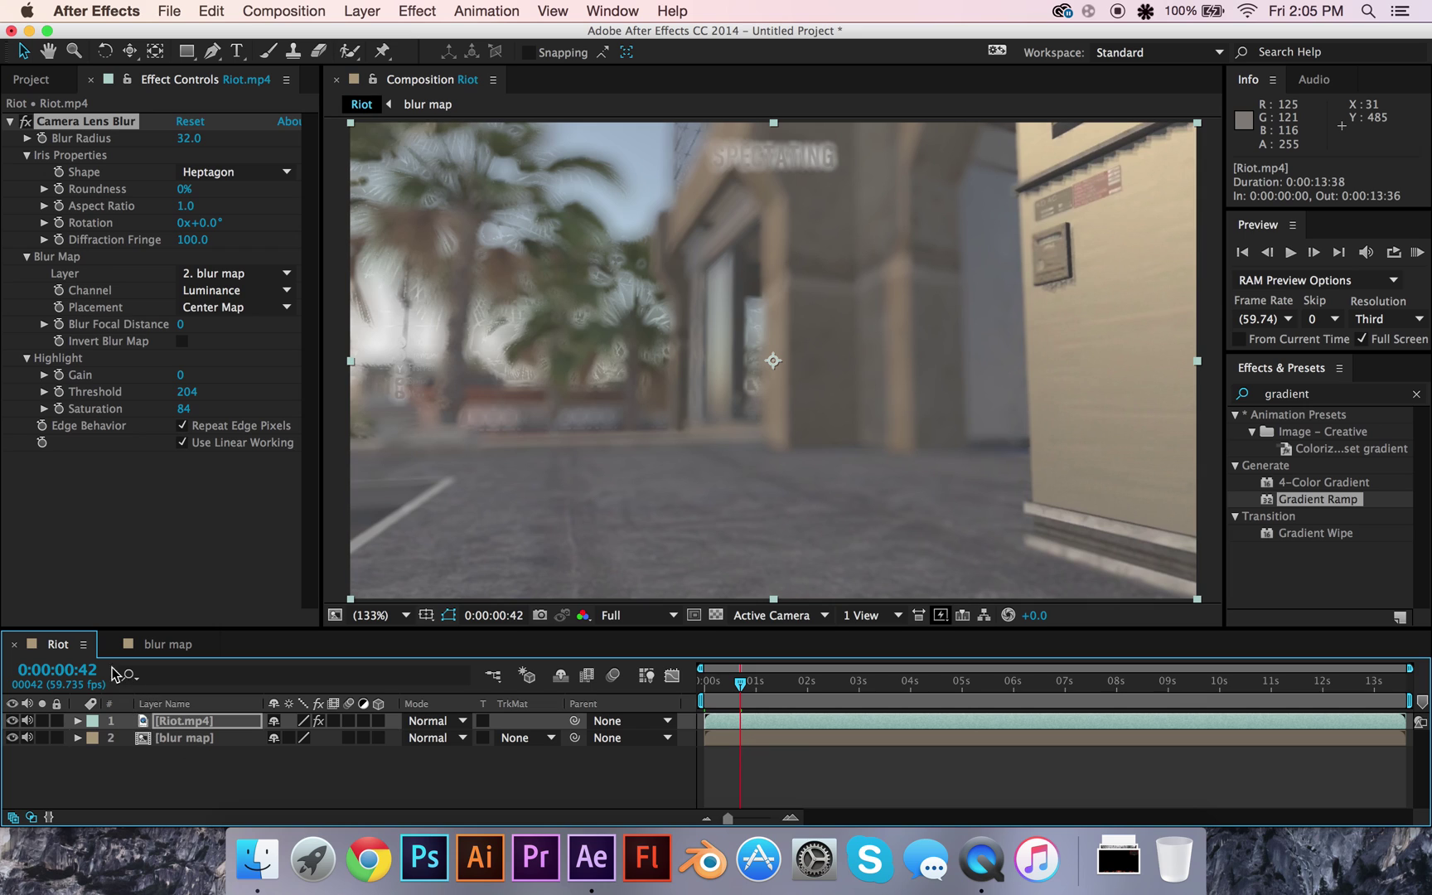
# - Open the blur map composition and collapse the properties of both Track Solid 1 layers
pyautogui.click(363, 10)
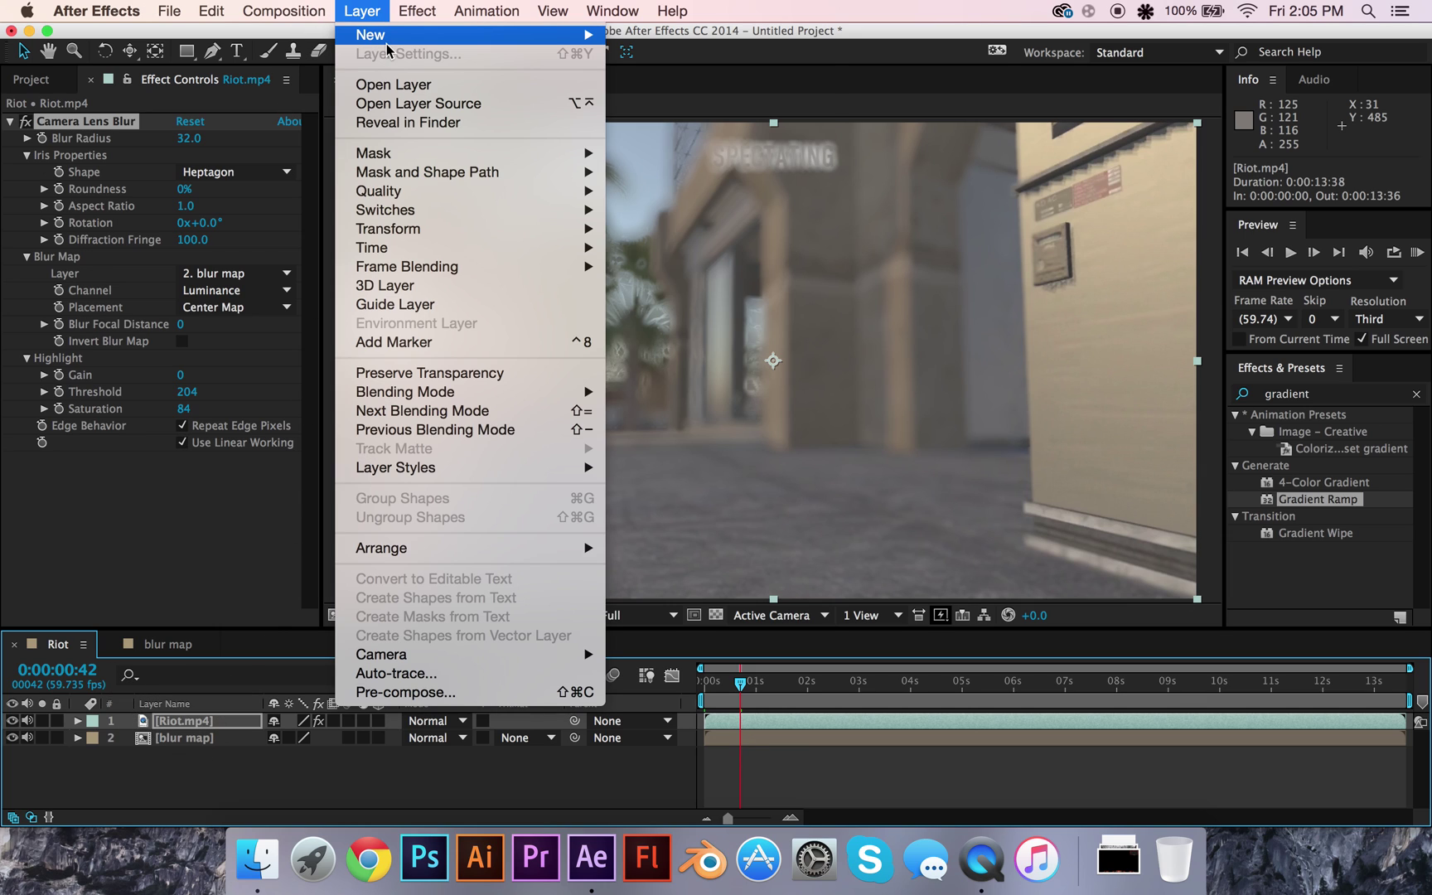
pyautogui.click(159, 650)
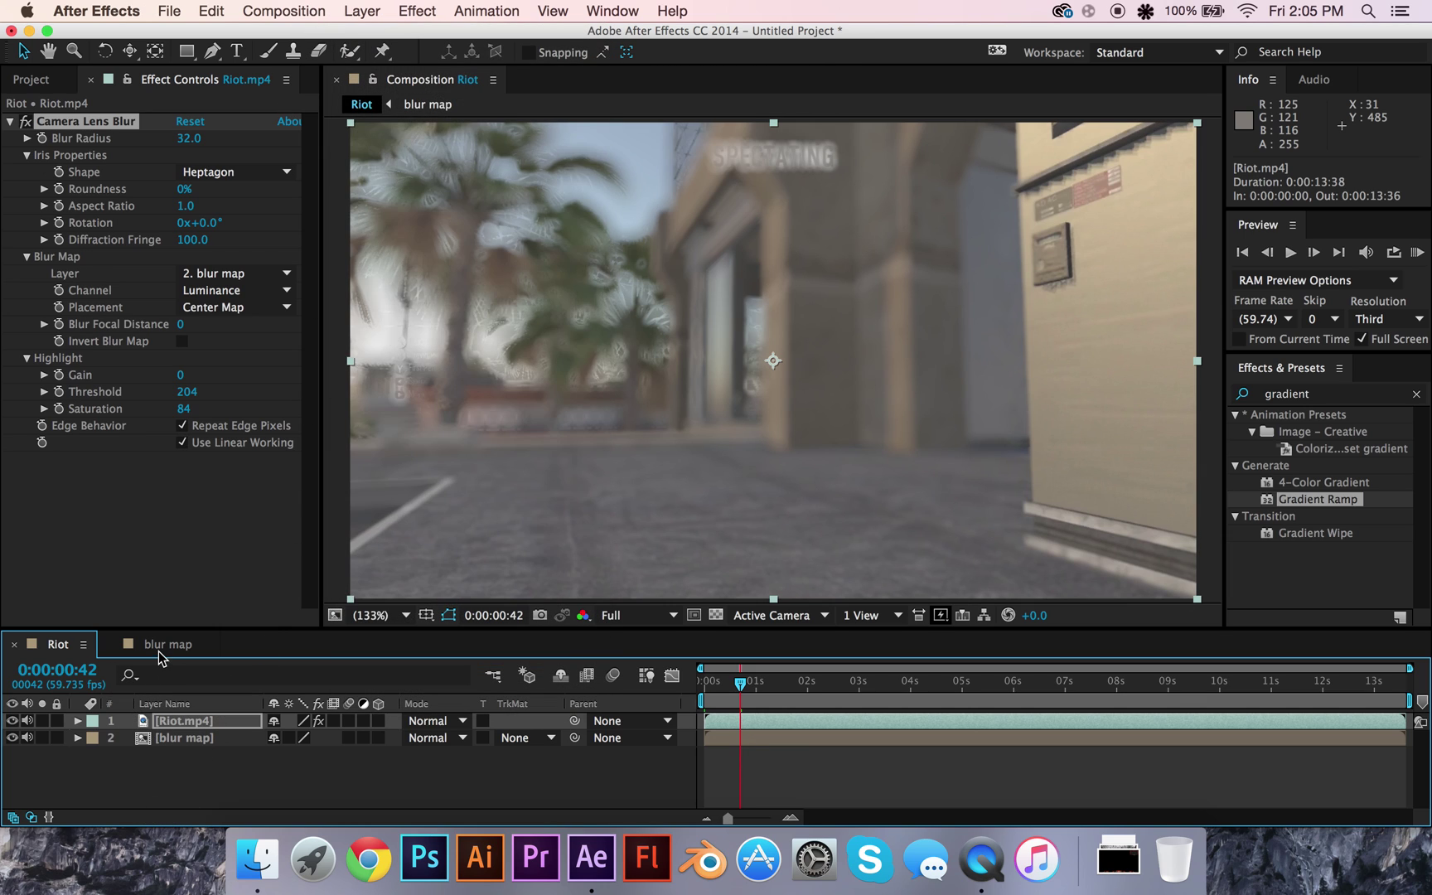
pyautogui.click(159, 650)
pyautogui.scroll(-6, 158, 742)
pyautogui.scroll(6, 124, 750)
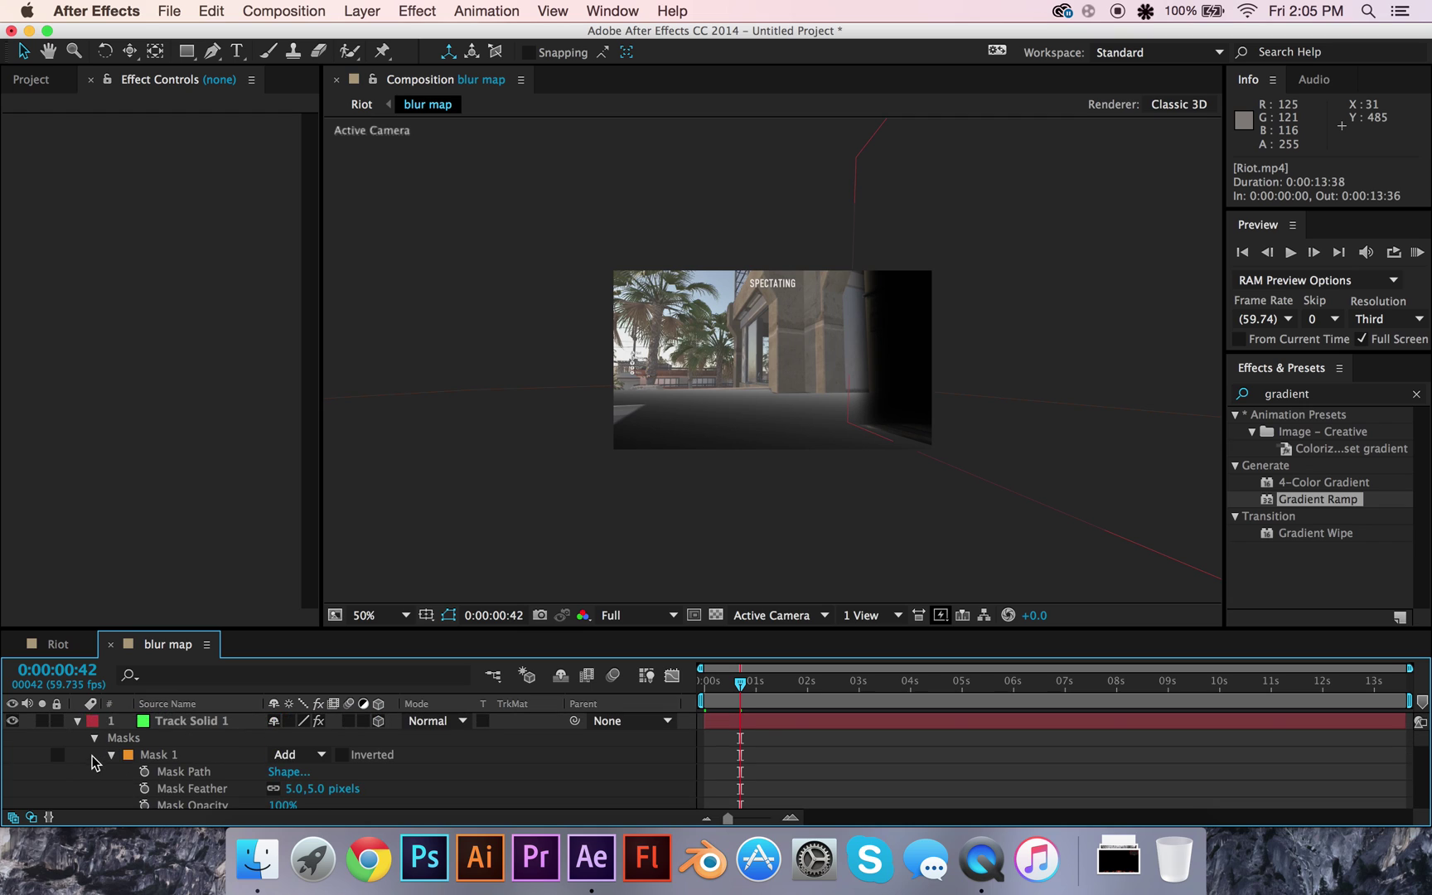
pyautogui.click(78, 722)
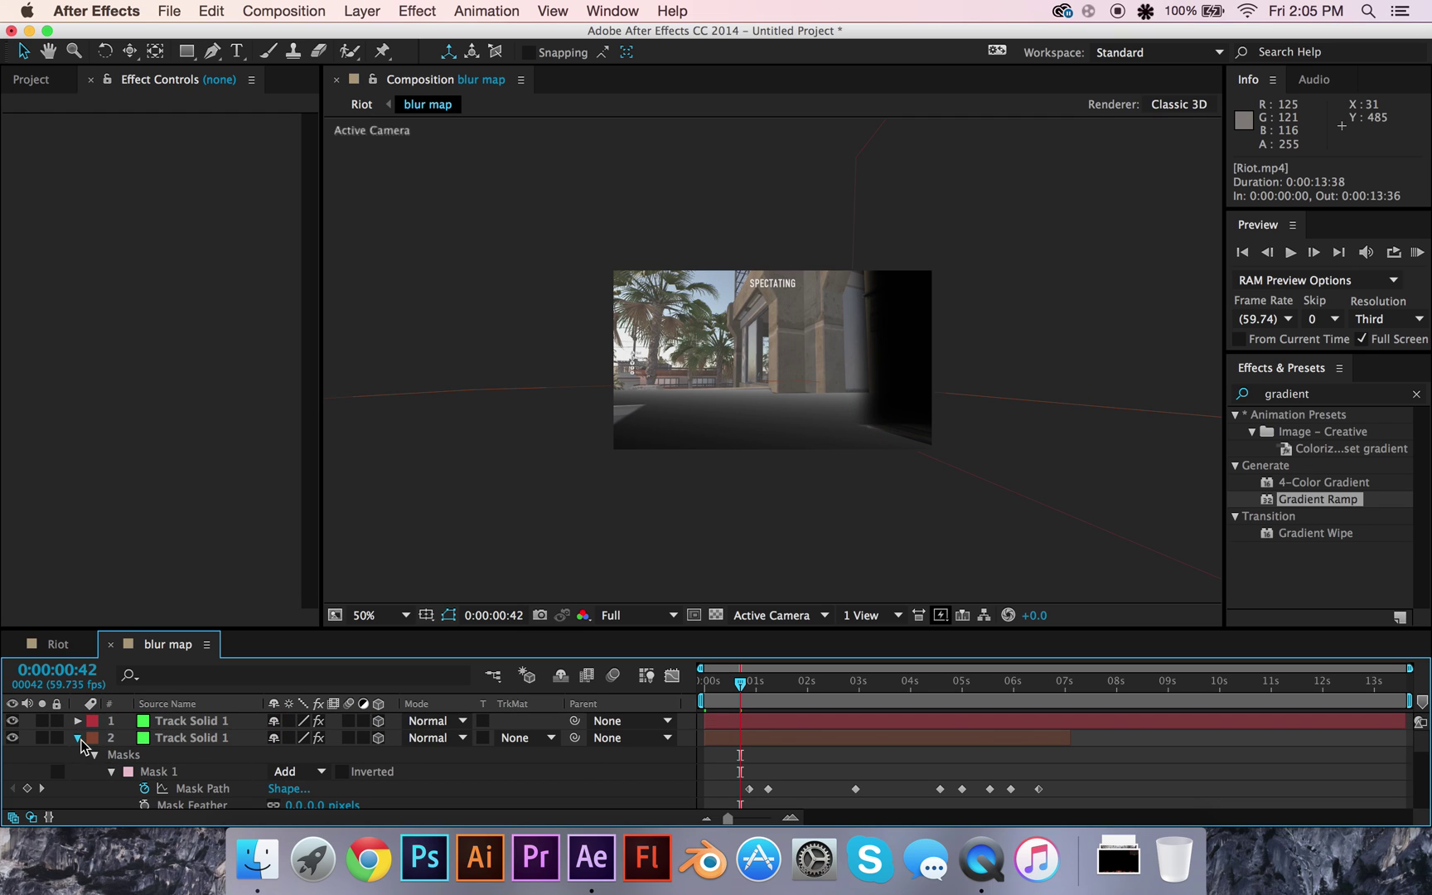
pyautogui.click(78, 737)
# - Copy the 3D Tracker Camera from the blur map and paste it into the Riot composition above the blur map layer
pyautogui.click(166, 755)
pyautogui.rightClick(167, 755)
pyautogui.click(168, 756)
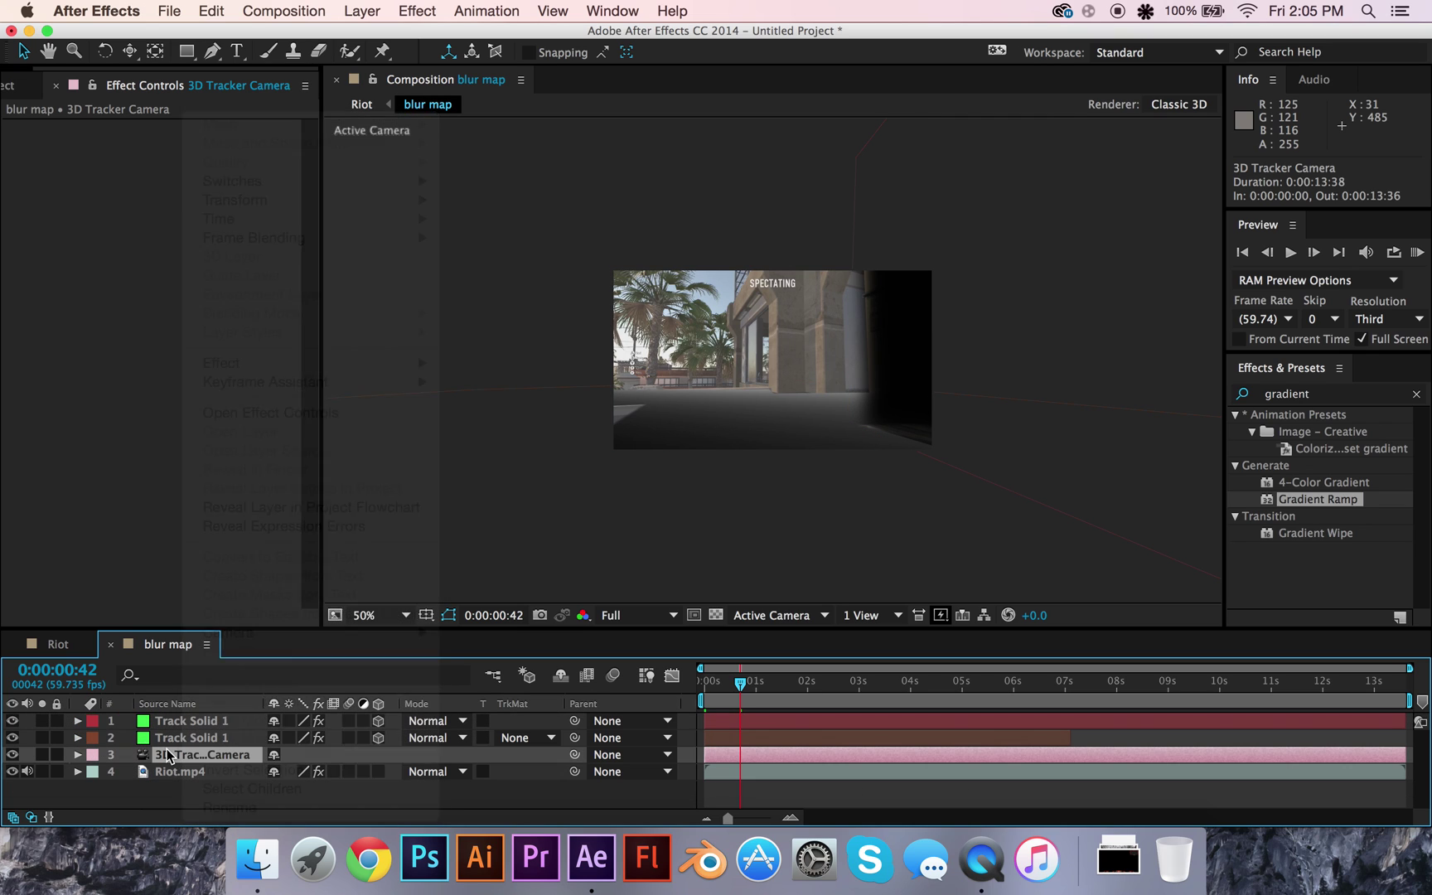
pyautogui.click(65, 646)
pyautogui.click(178, 775)
pyautogui.click(170, 736)
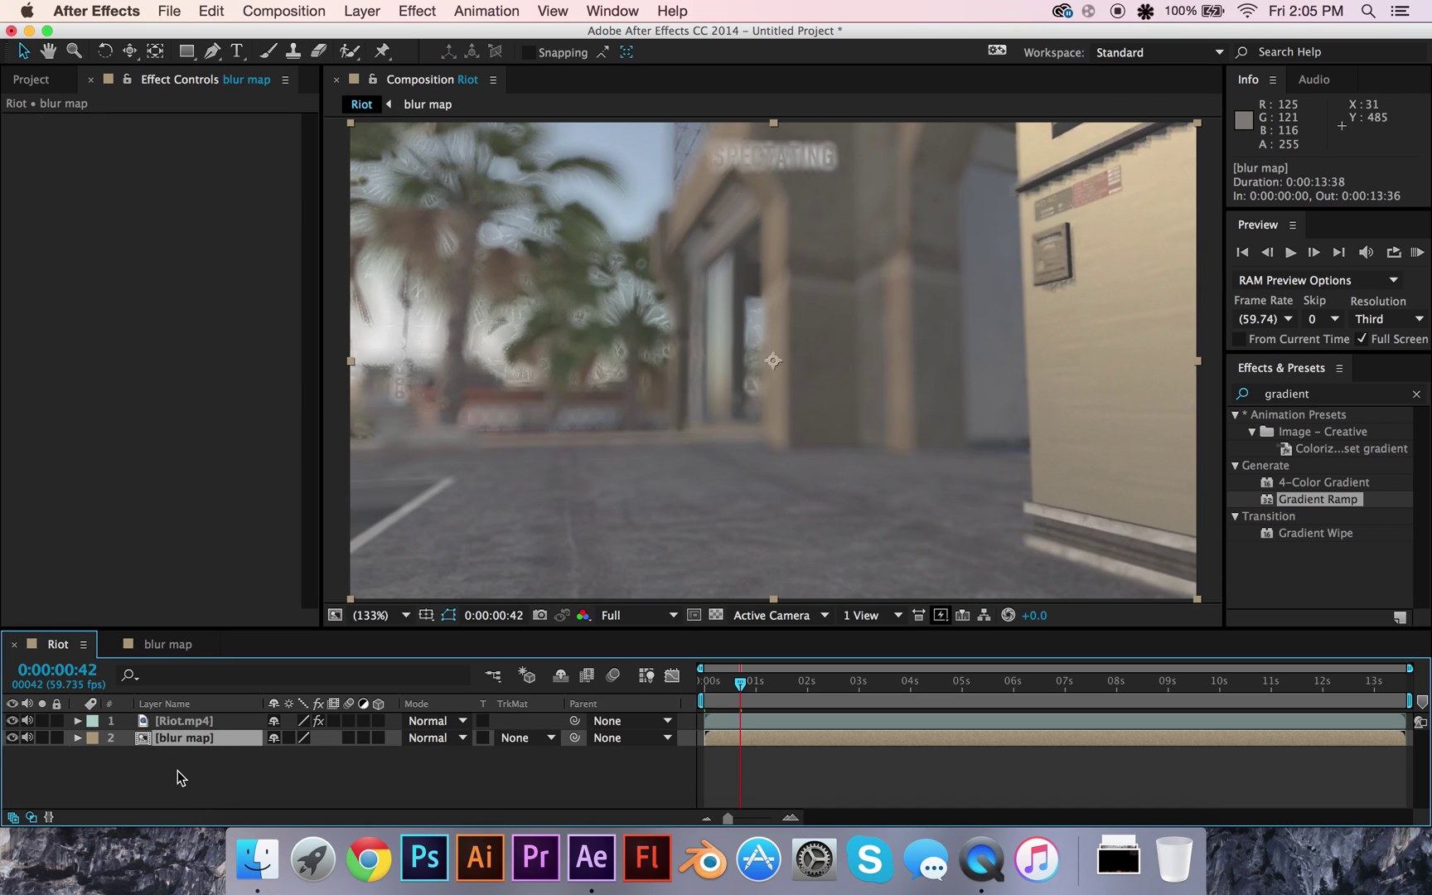
pyautogui.press('super+v')
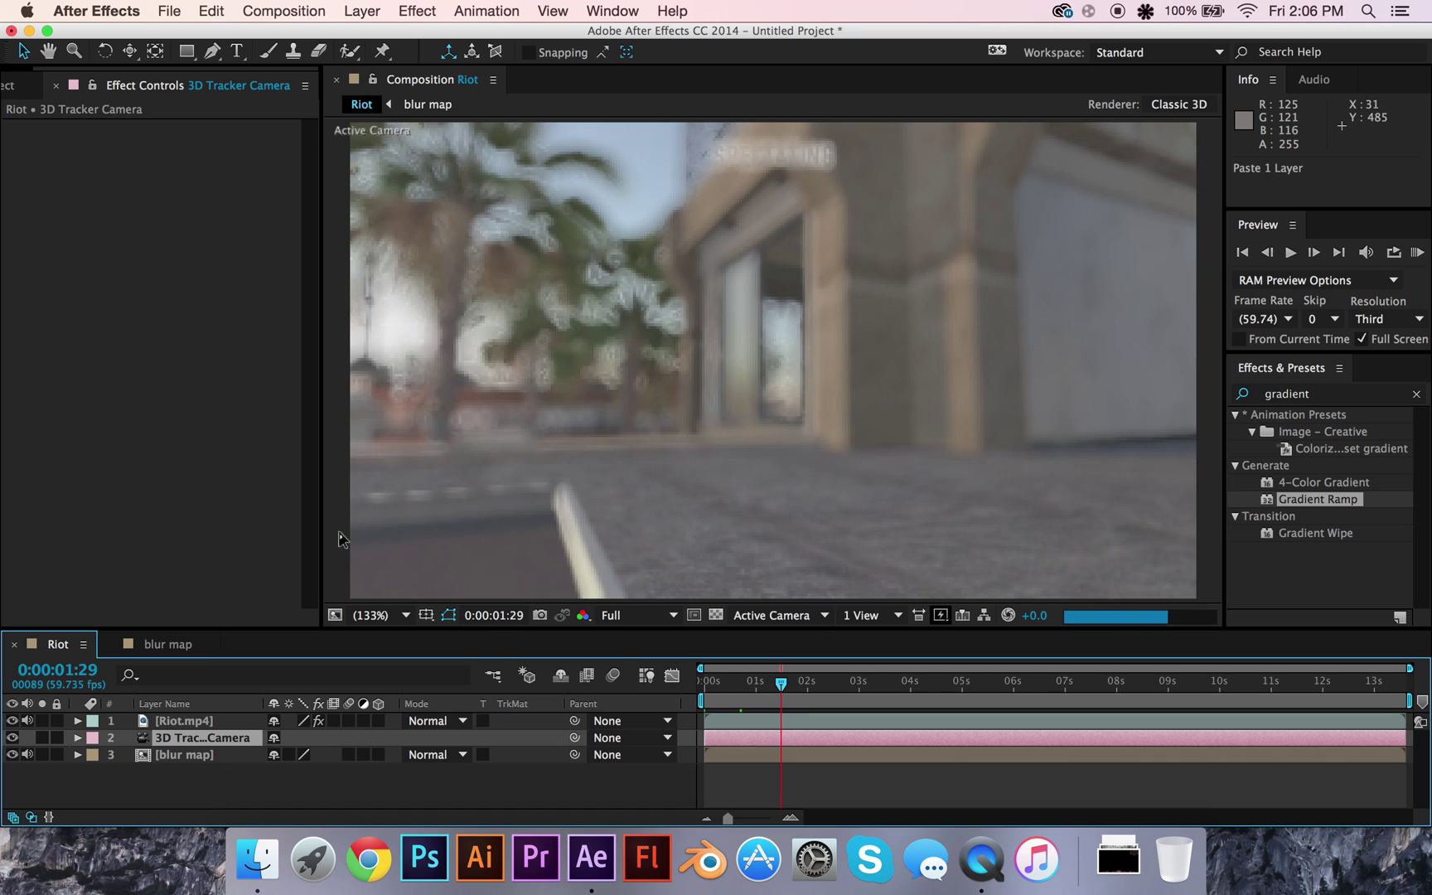
# - Create a black 1280 × 720 px solid named element and place it above Riot.mp4 in the layer stack
pyautogui.click(361, 11)
pyautogui.moveTo(580, 38)
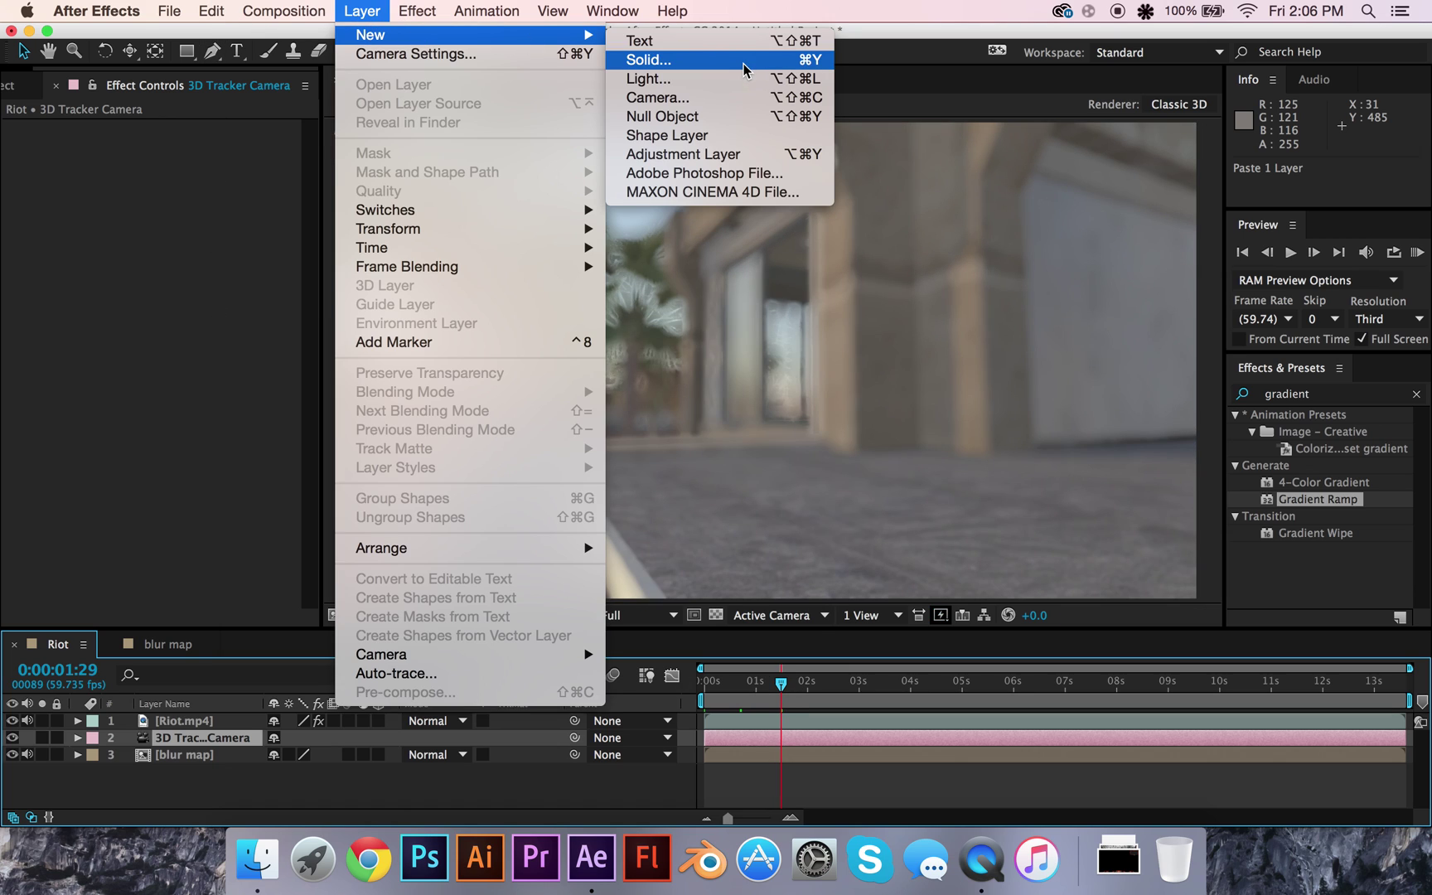
pyautogui.click(721, 56)
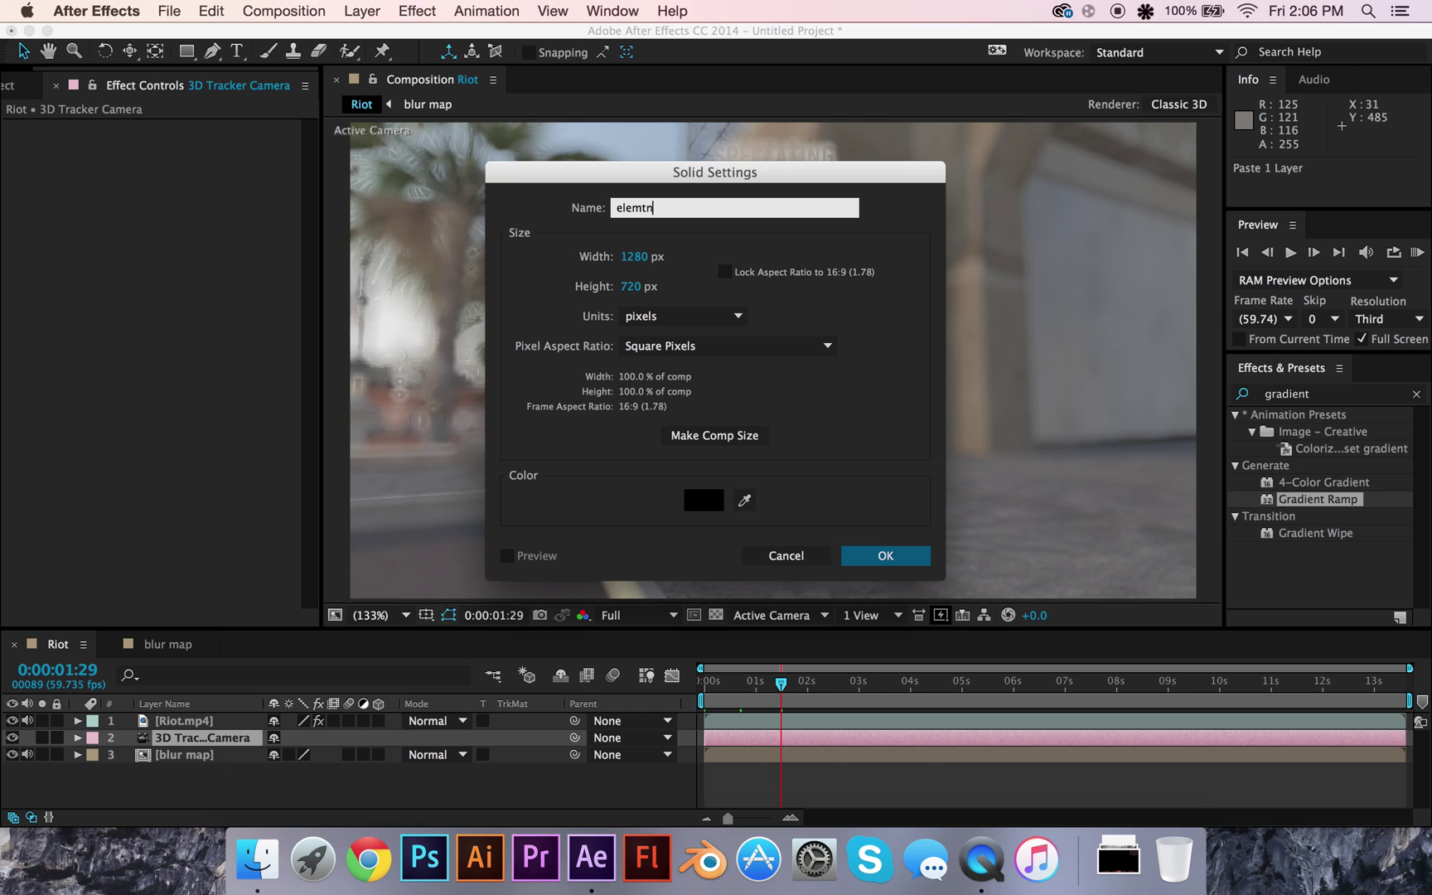
pyautogui.press('Return')
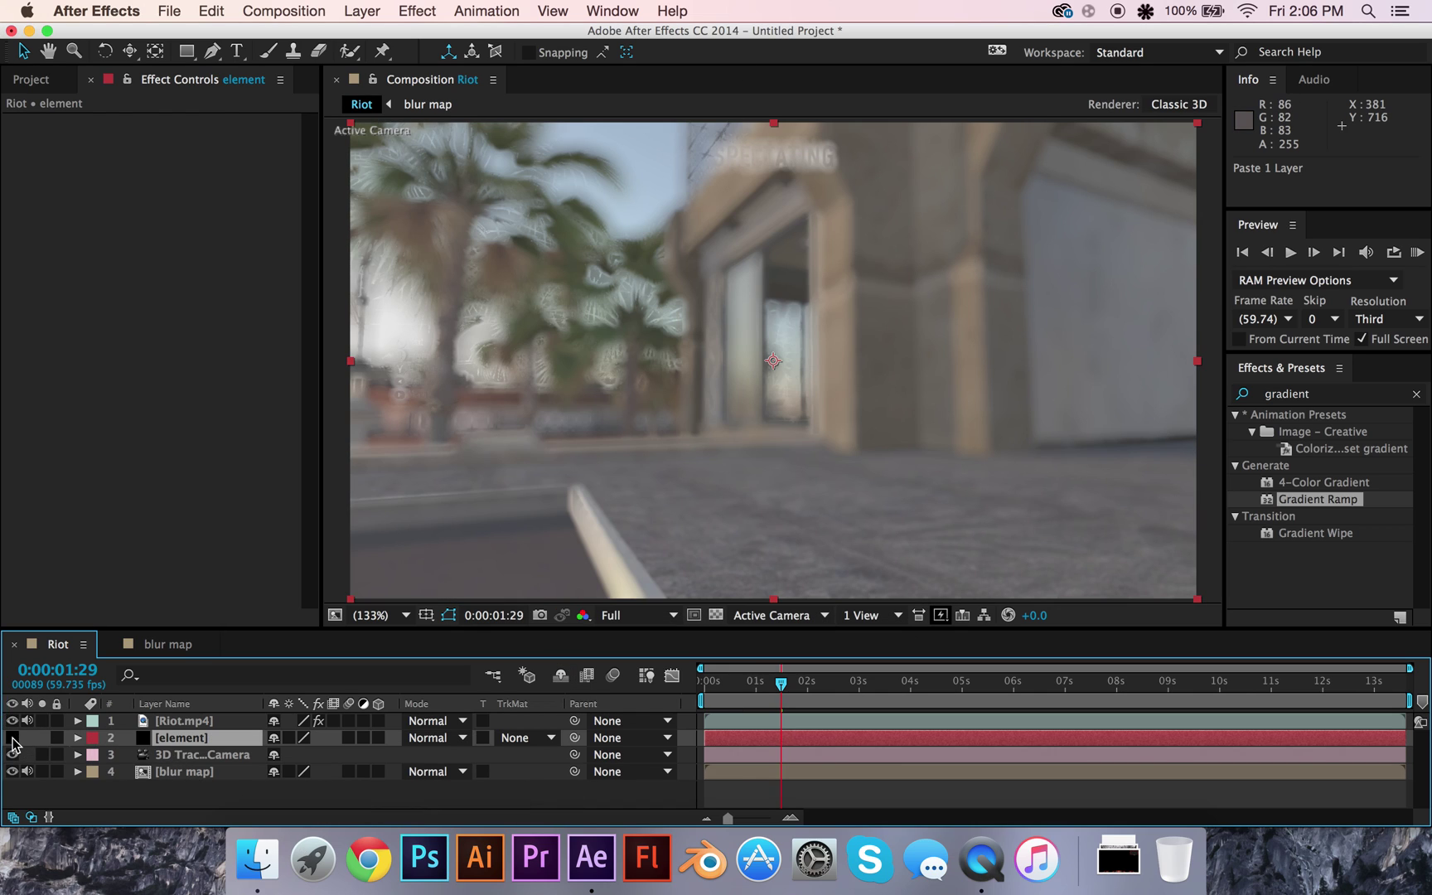
pyautogui.moveTo(217, 740); pyautogui.dragTo(252, 718)
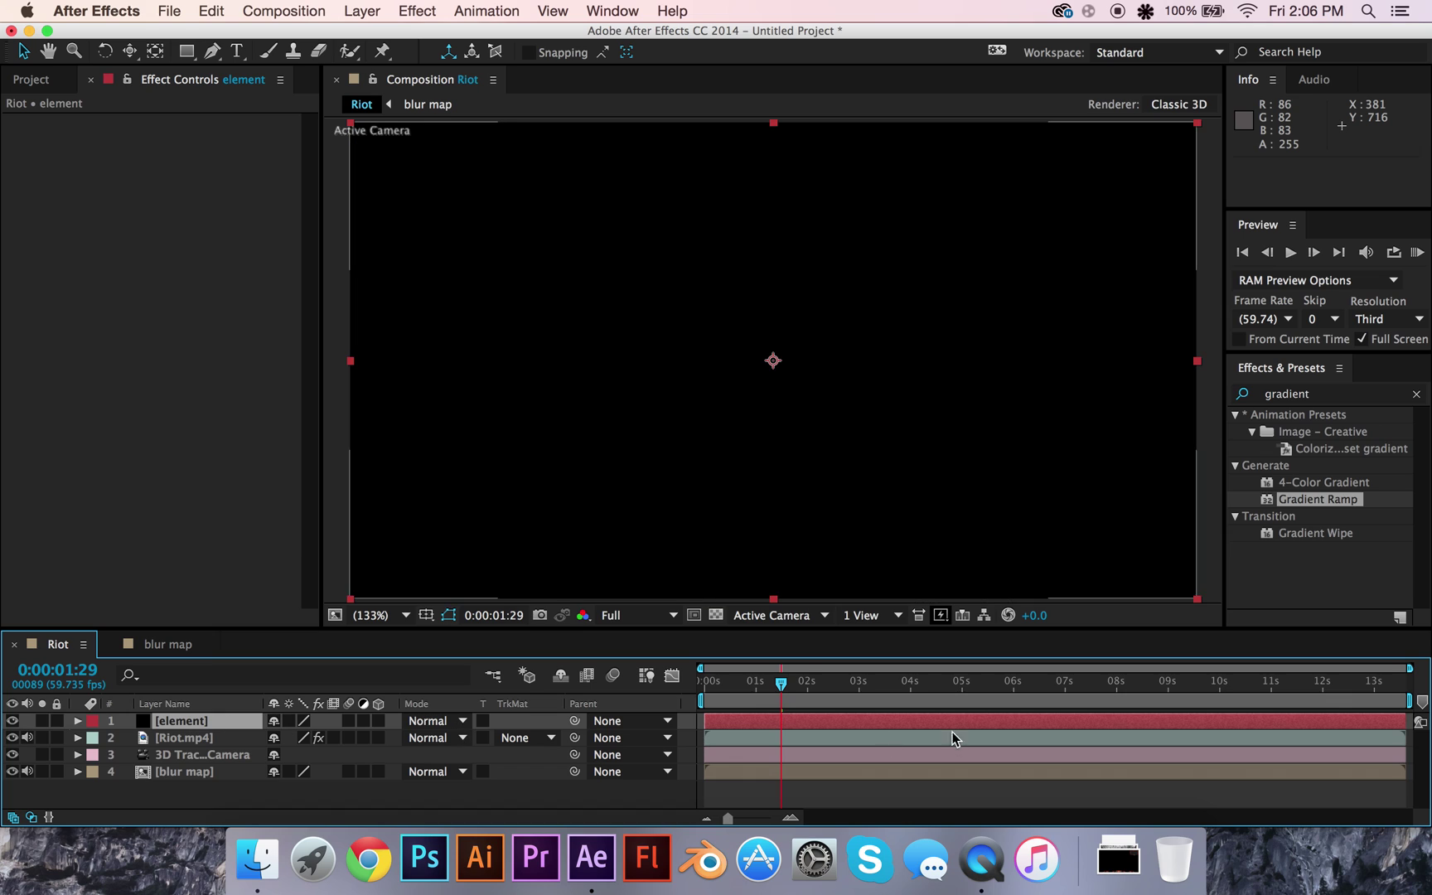
# - Apply the Video Copilot Element effect to the element solid and open its Scene Setup
pyautogui.moveTo(787, 684); pyautogui.dragTo(756, 684)
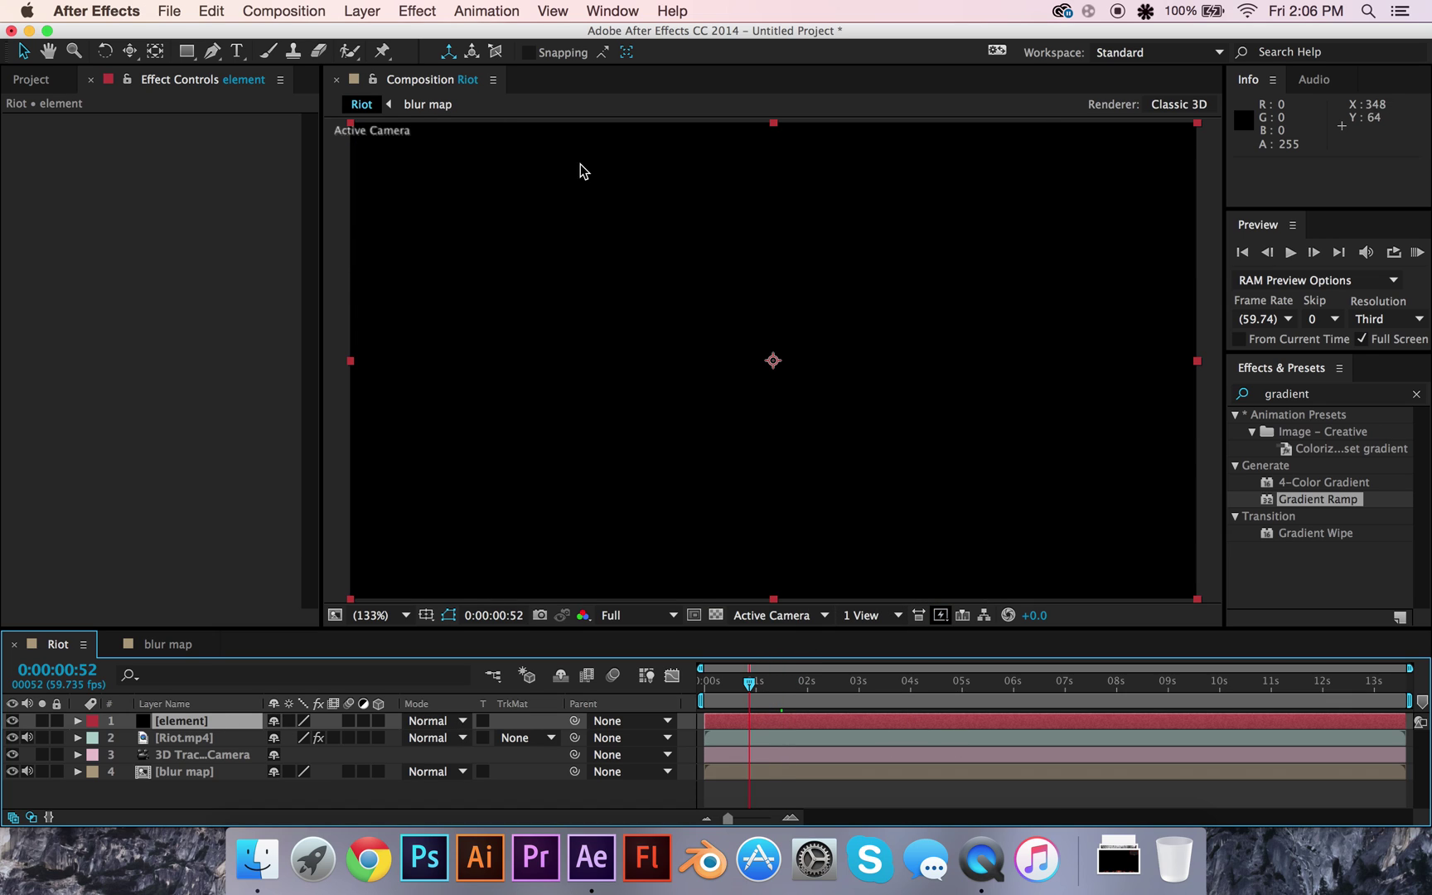
pyautogui.click(415, 11)
pyautogui.moveTo(530, 673)
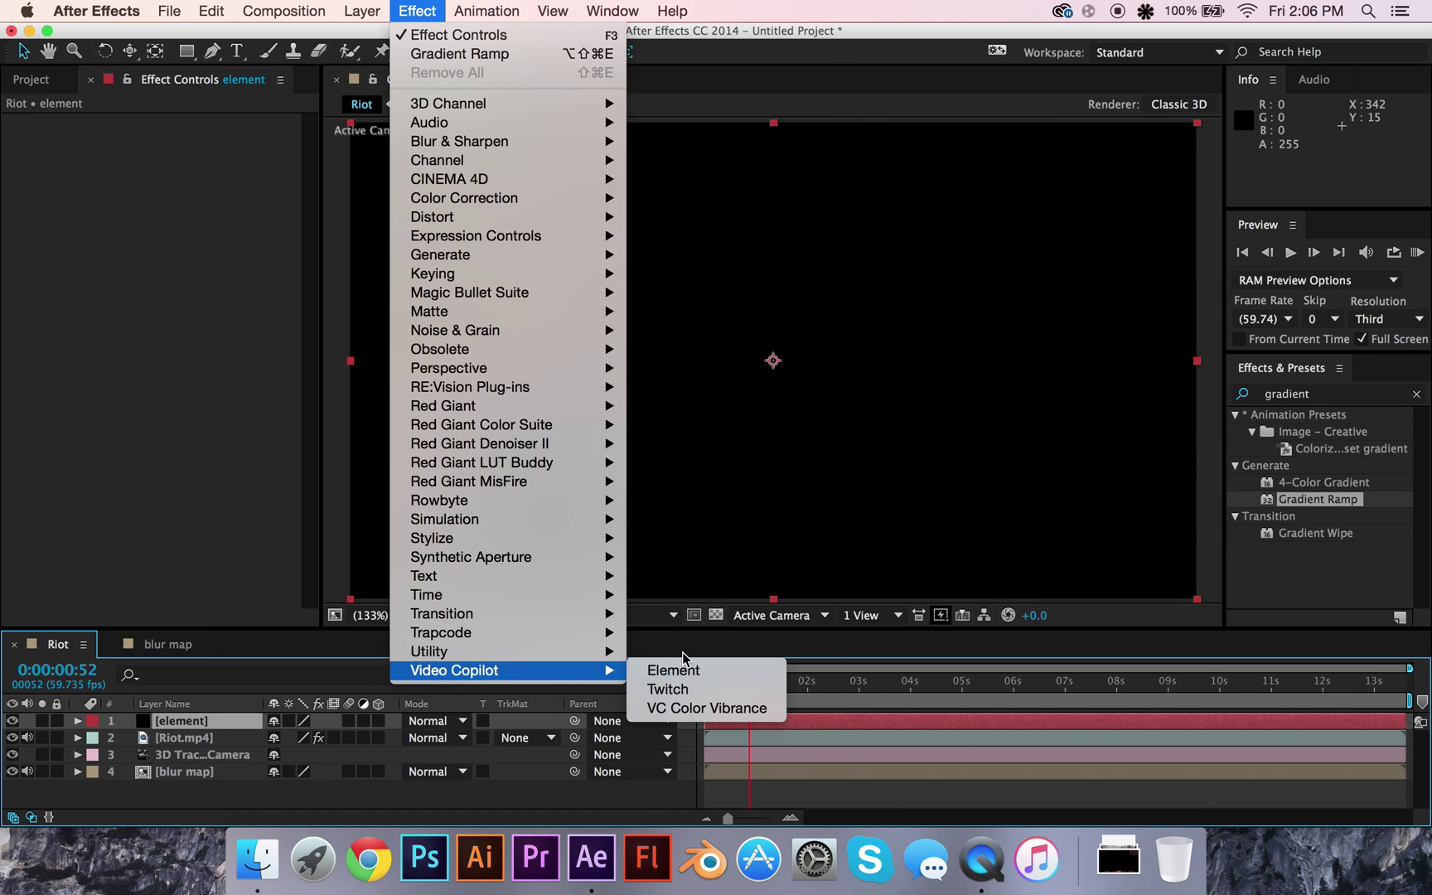
pyautogui.click(675, 670)
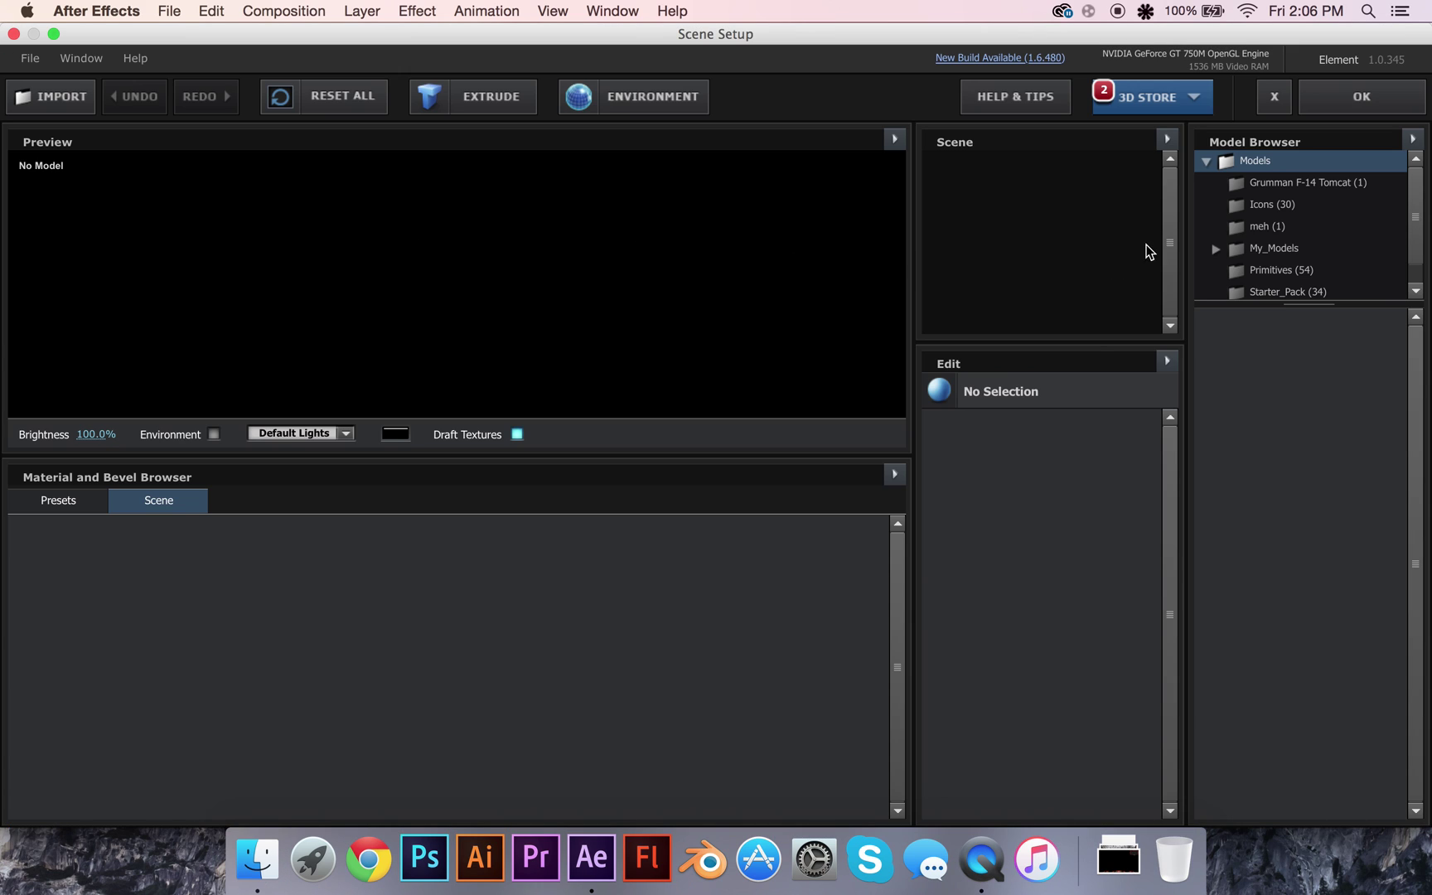
# - Add the fastforward_button model from the Icons folder to the scene, enlarging the scene list and preview areas
pyautogui.moveTo(1077, 342); pyautogui.dragTo(1086, 459)
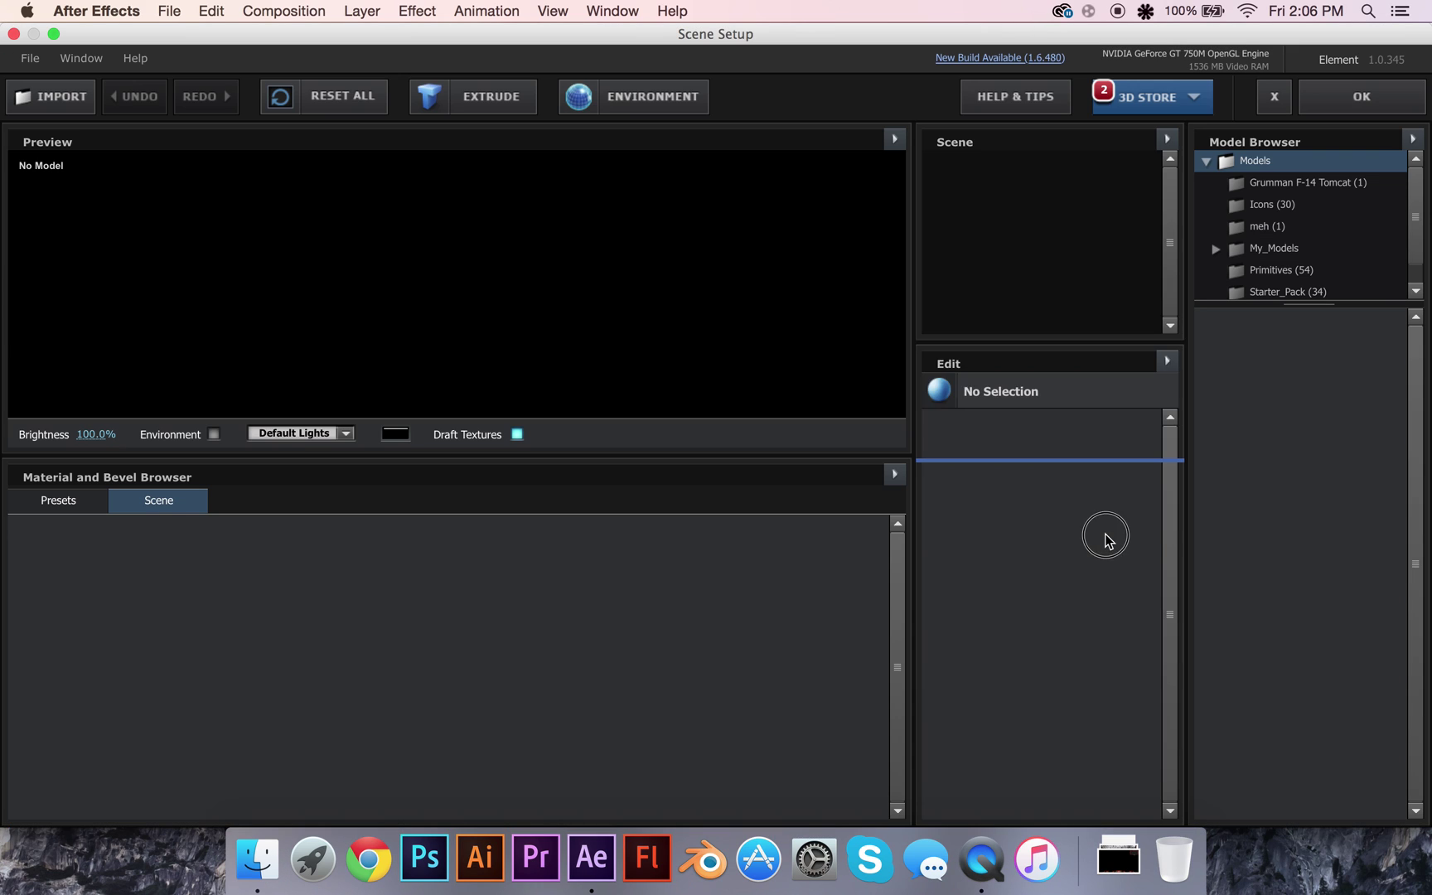
pyautogui.click(1276, 208)
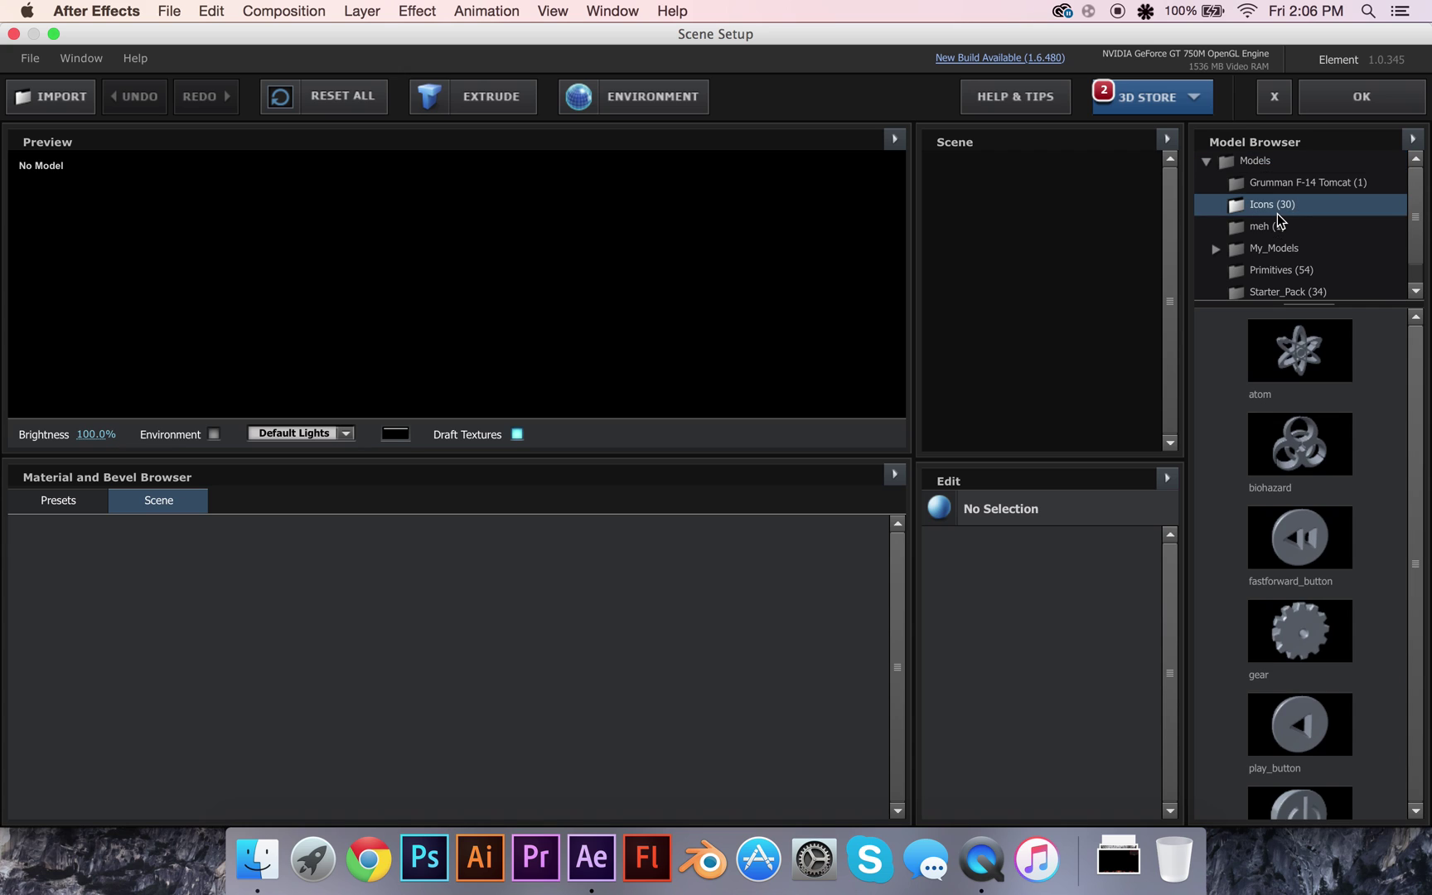
pyautogui.doubleClick(1299, 537)
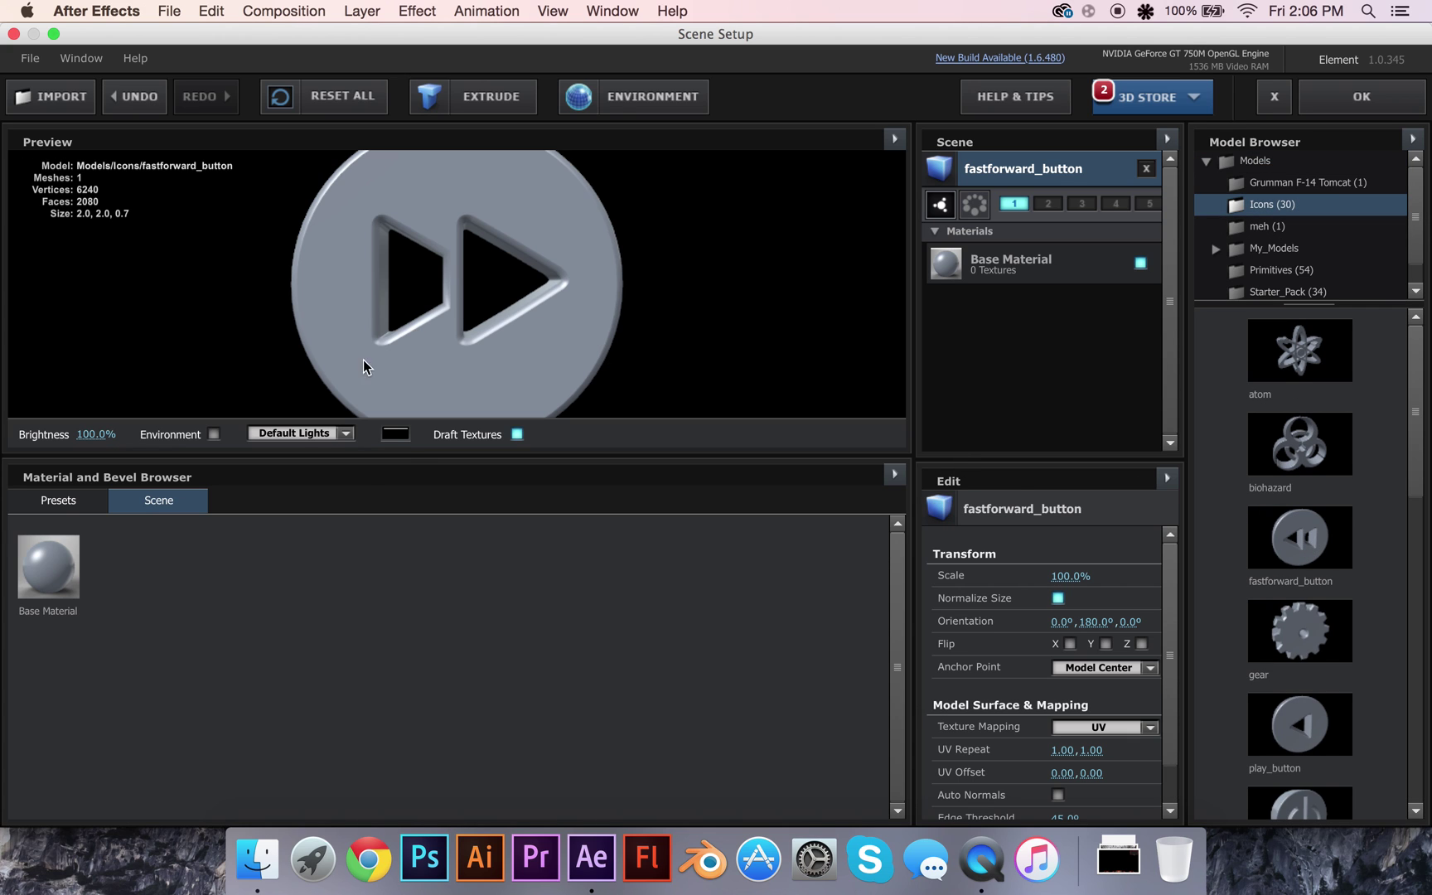
pyautogui.moveTo(363, 465); pyautogui.dragTo(363, 740)
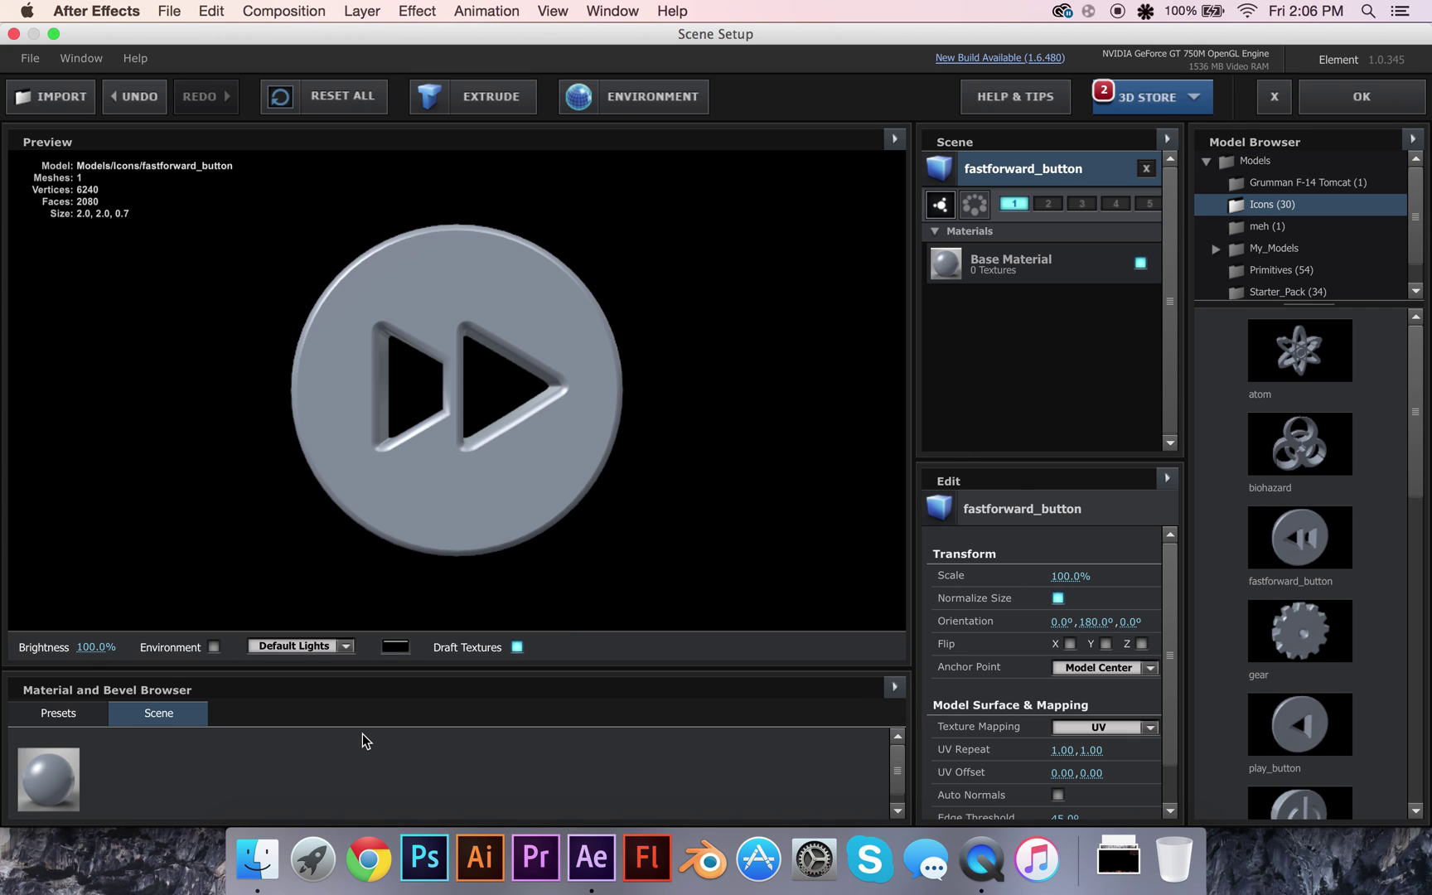
pyautogui.moveTo(267, 667); pyautogui.dragTo(324, 640)
pyautogui.moveTo(342, 495); pyautogui.dragTo(431, 514)
# - Apply the Chrome material preset to the fastforward_button model, inspect it at an angle, and accept the scene
pyautogui.click(100, 721)
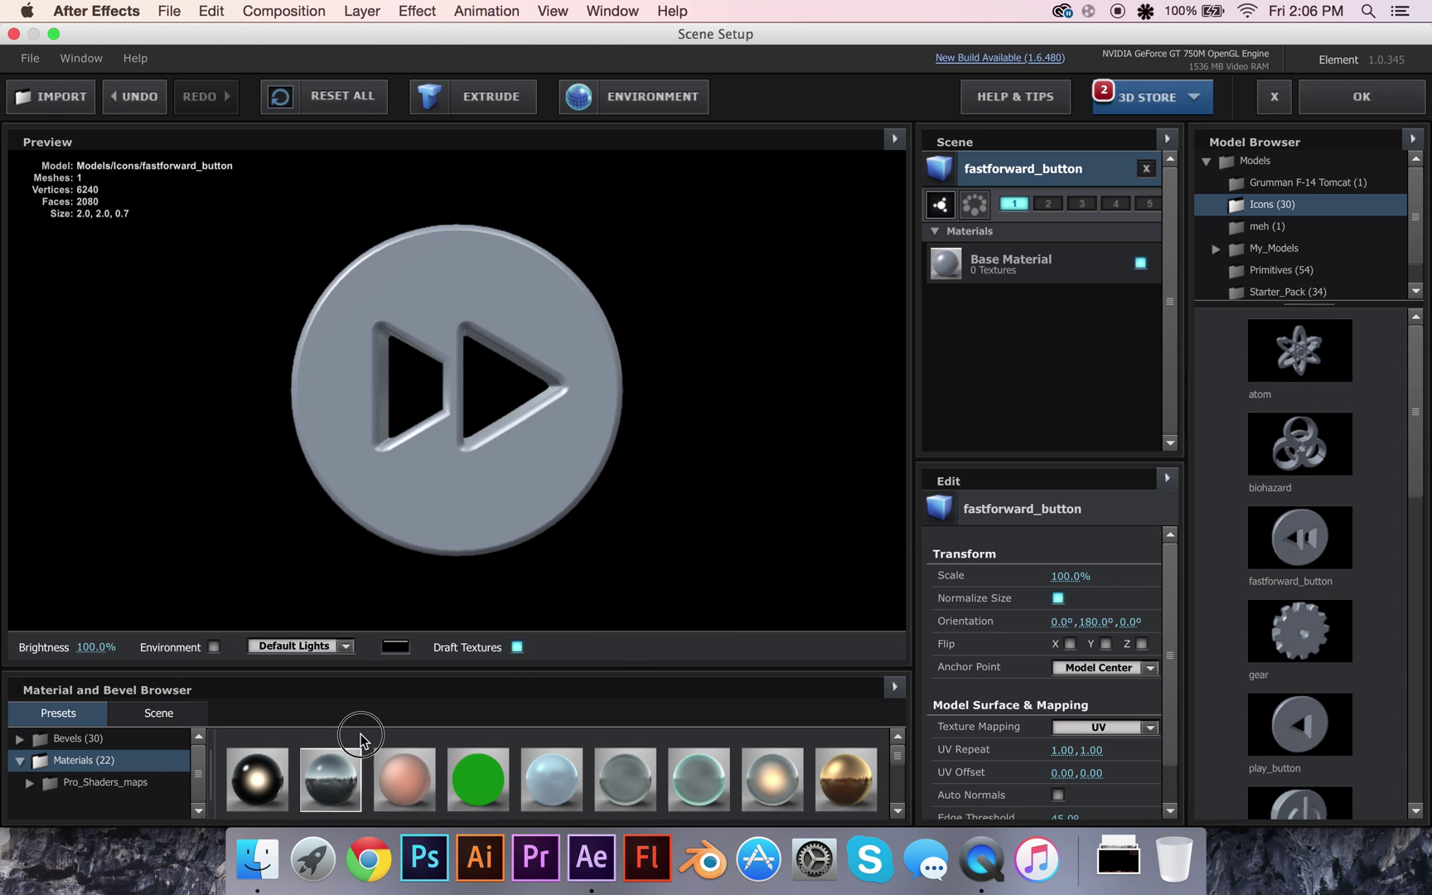
pyautogui.moveTo(352, 759); pyautogui.dragTo(461, 485)
pyautogui.moveTo(526, 448); pyautogui.dragTo(479, 409)
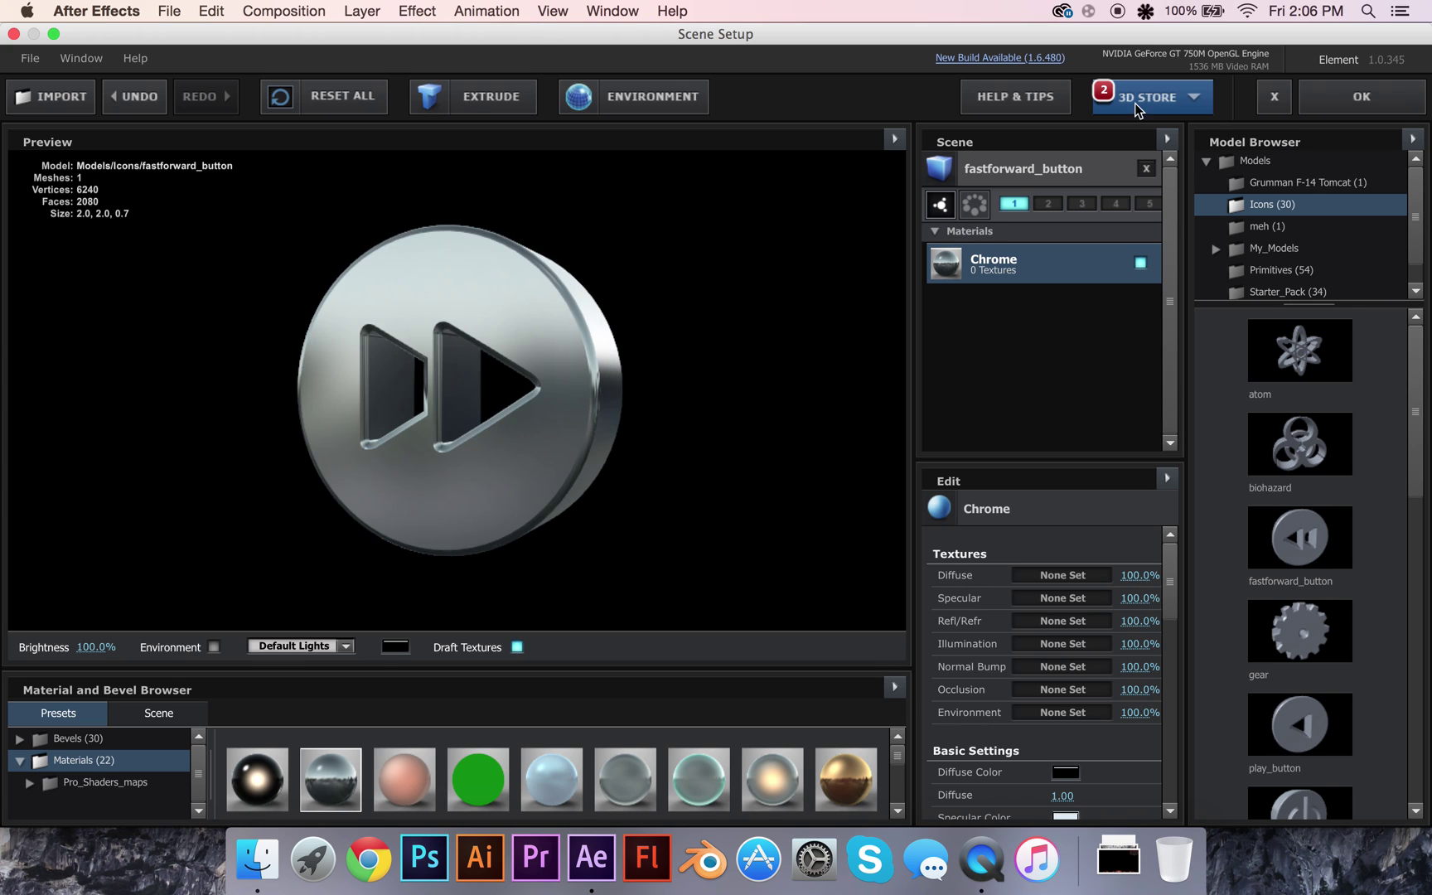
pyautogui.click(1308, 93)
# - Turn the element solid into a 3D layer and check the model against the camera move from 0:00:00:00 to 0:00:01:10
pyautogui.moveTo(752, 692); pyautogui.dragTo(621, 688)
pyautogui.click(379, 720)
pyautogui.press('Return')
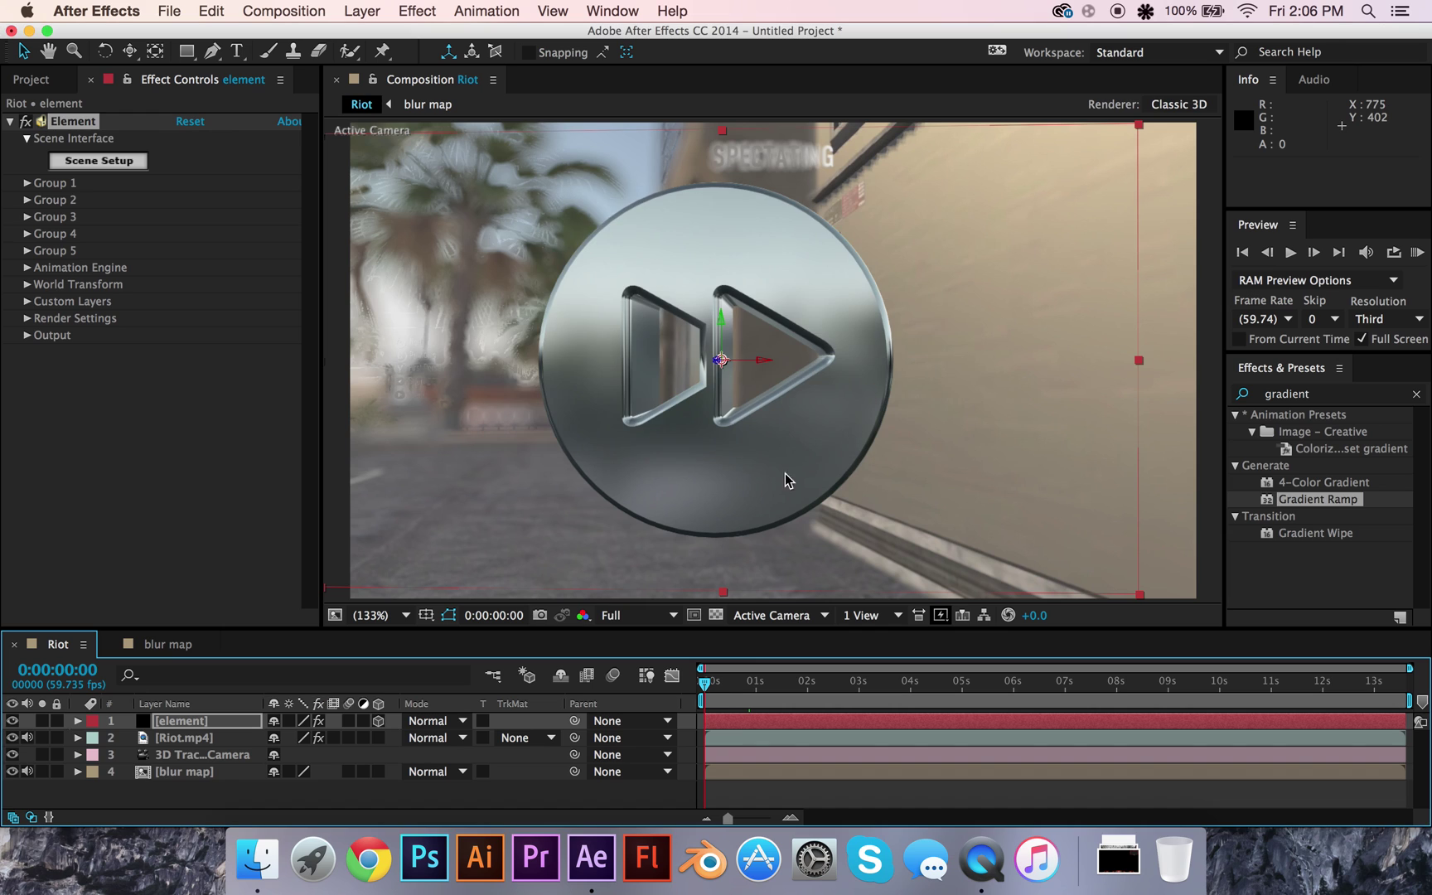
pyautogui.moveTo(704, 681); pyautogui.dragTo(765, 679)
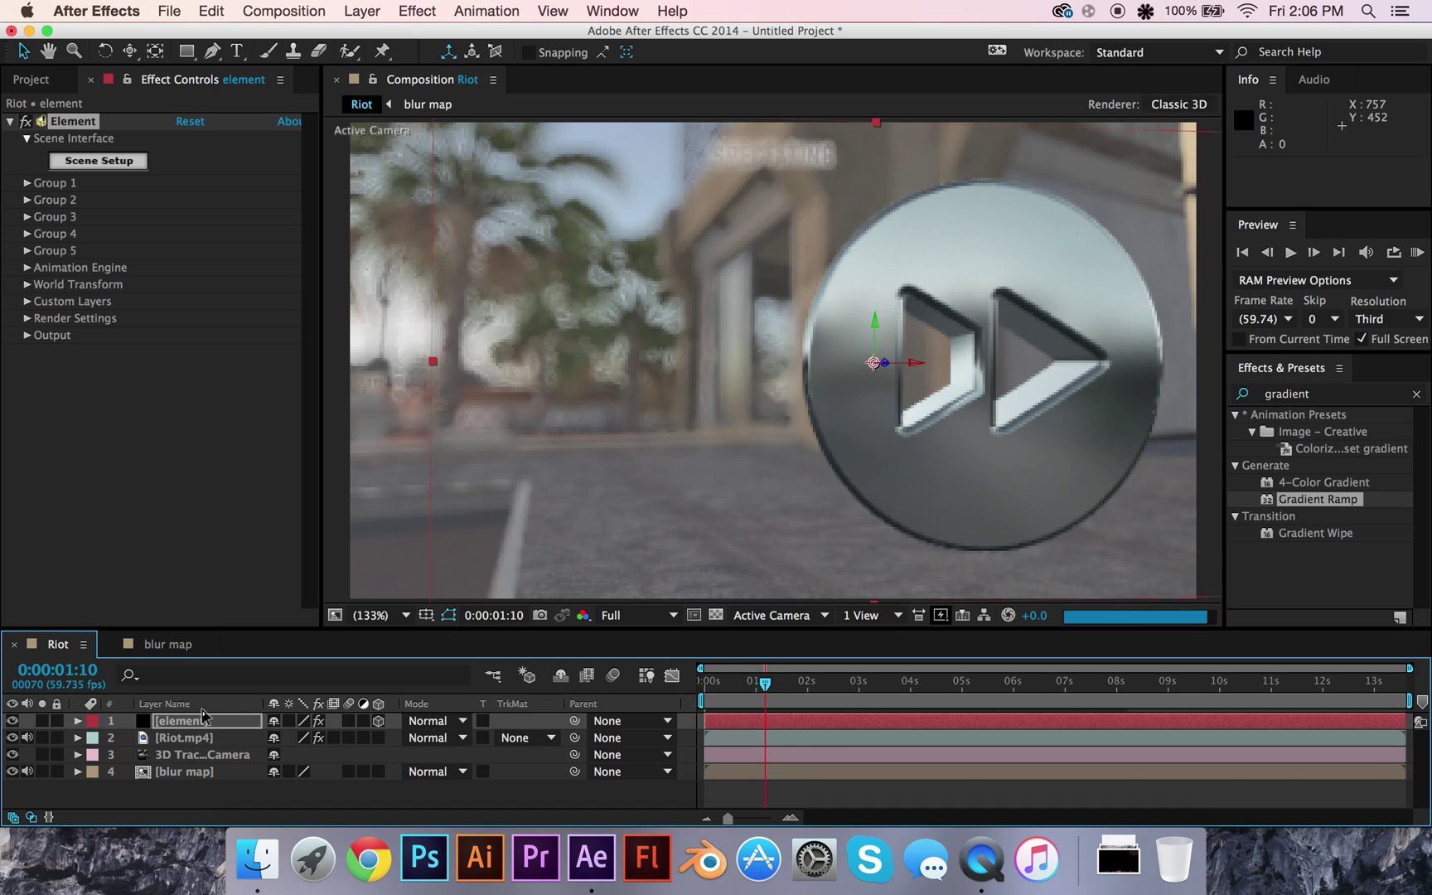
# - In Element's Group 1 Particle Replicator, set Position XY to 353, 317 and Position Z to 300, checking the placement at 0:00:02:28
pyautogui.click(77, 721)
pyautogui.click(95, 738)
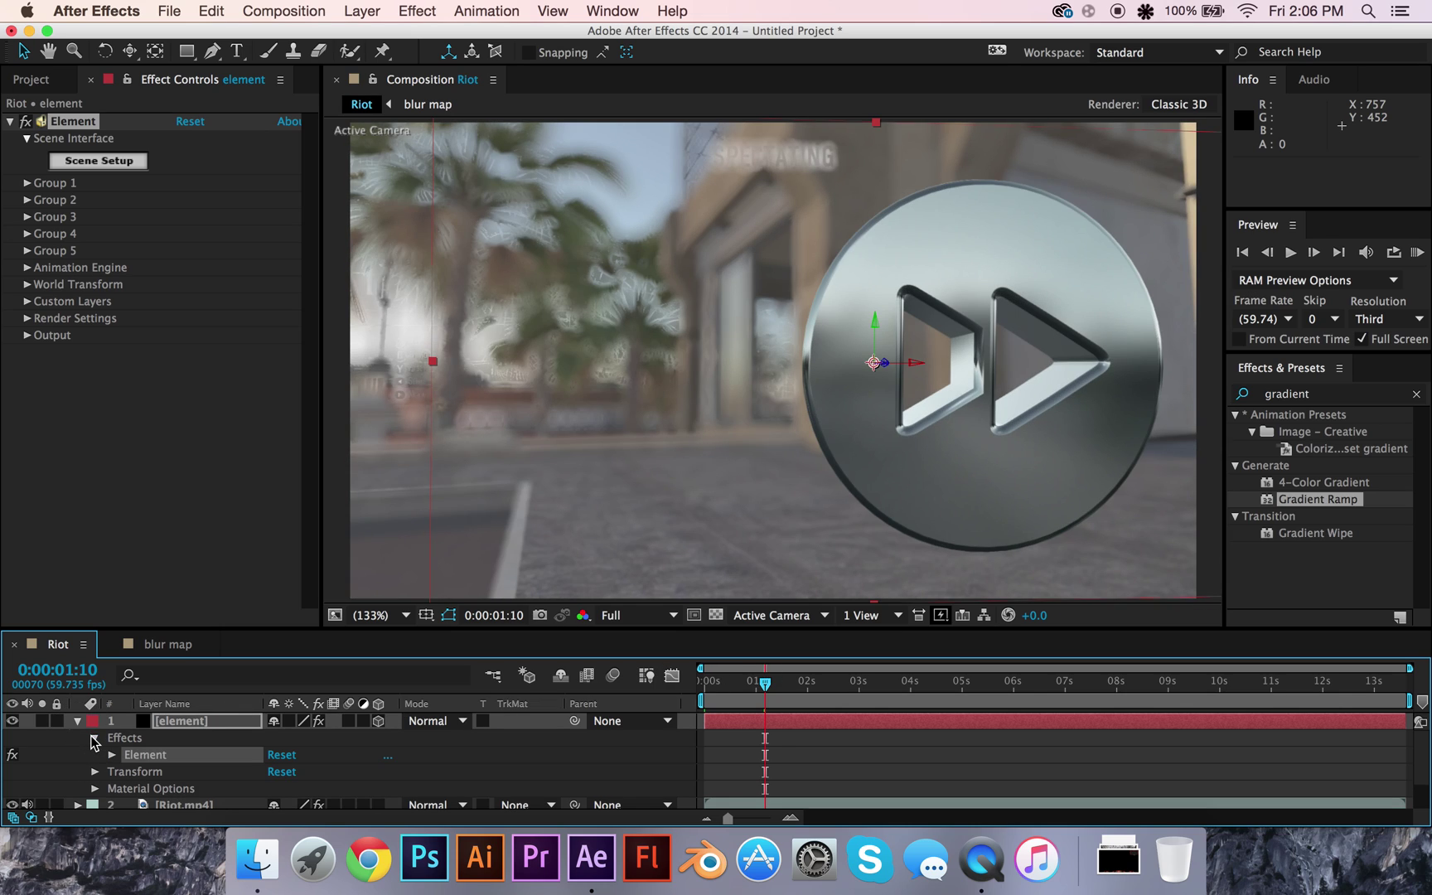
pyautogui.click(112, 755)
pyautogui.click(129, 755)
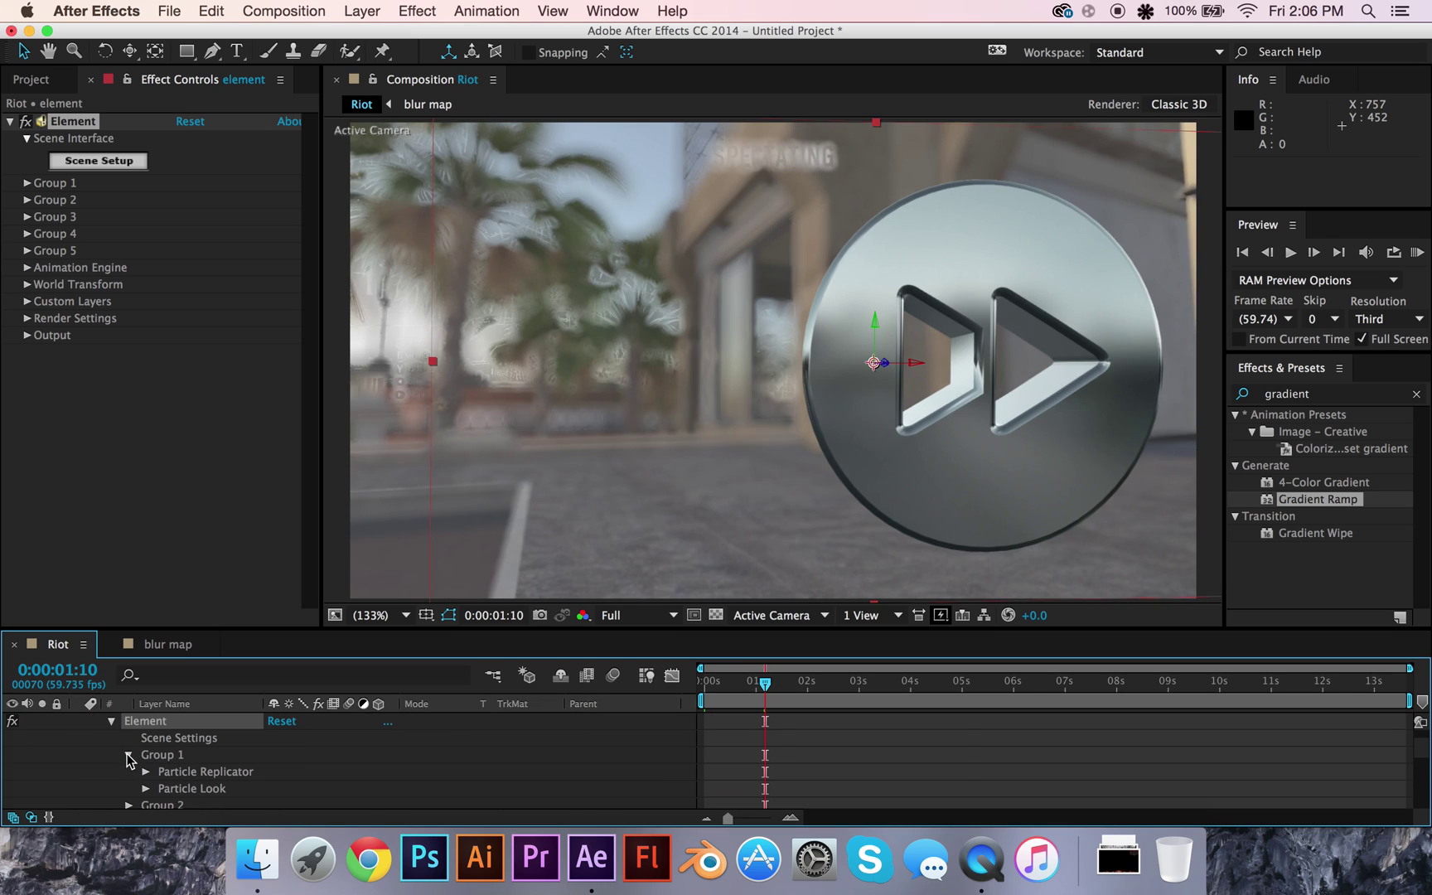
pyautogui.click(146, 788)
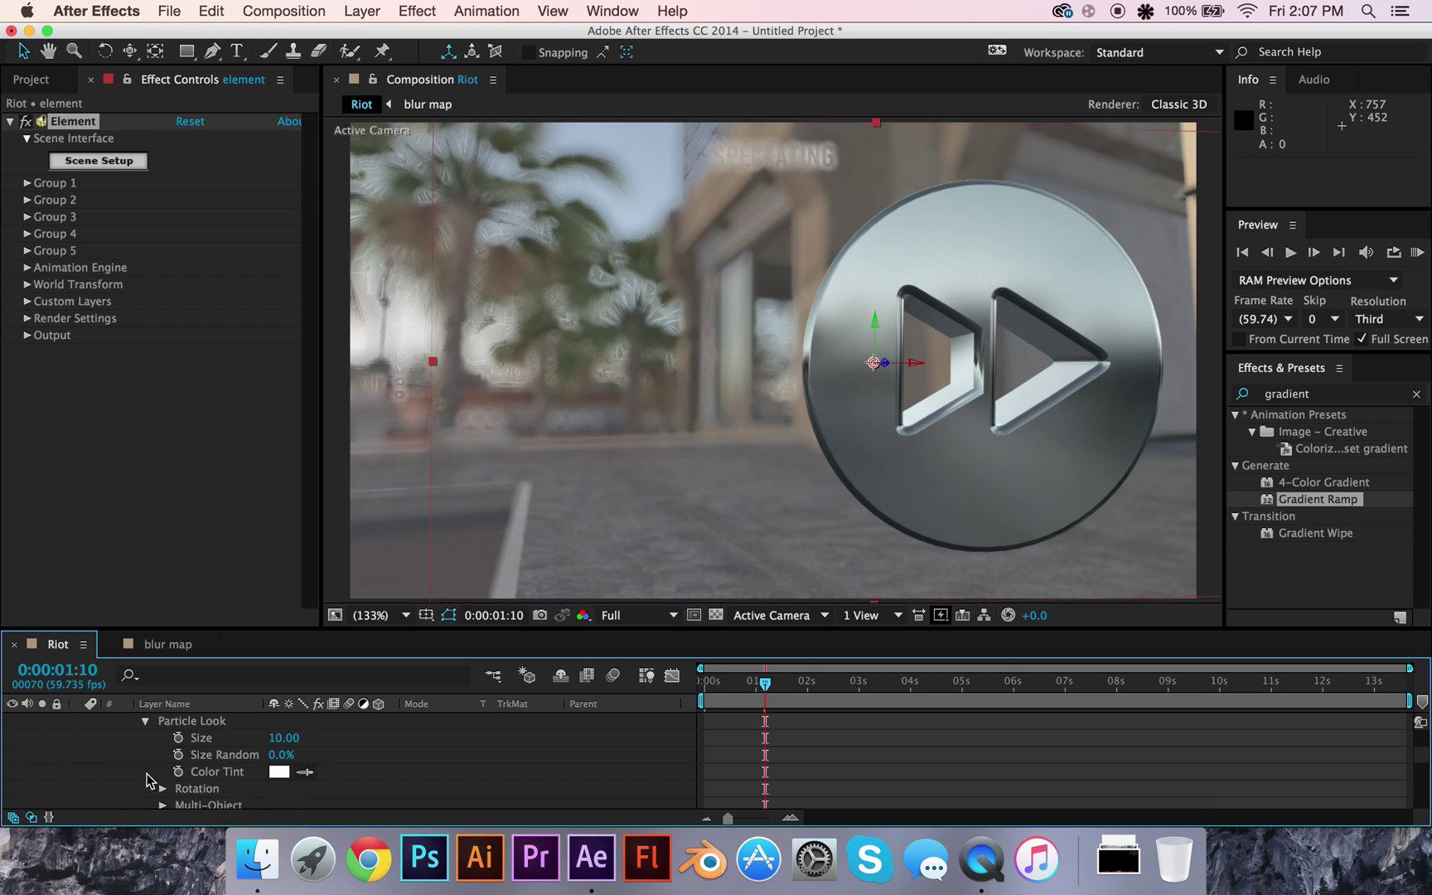
pyautogui.scroll(1, 232, 740)
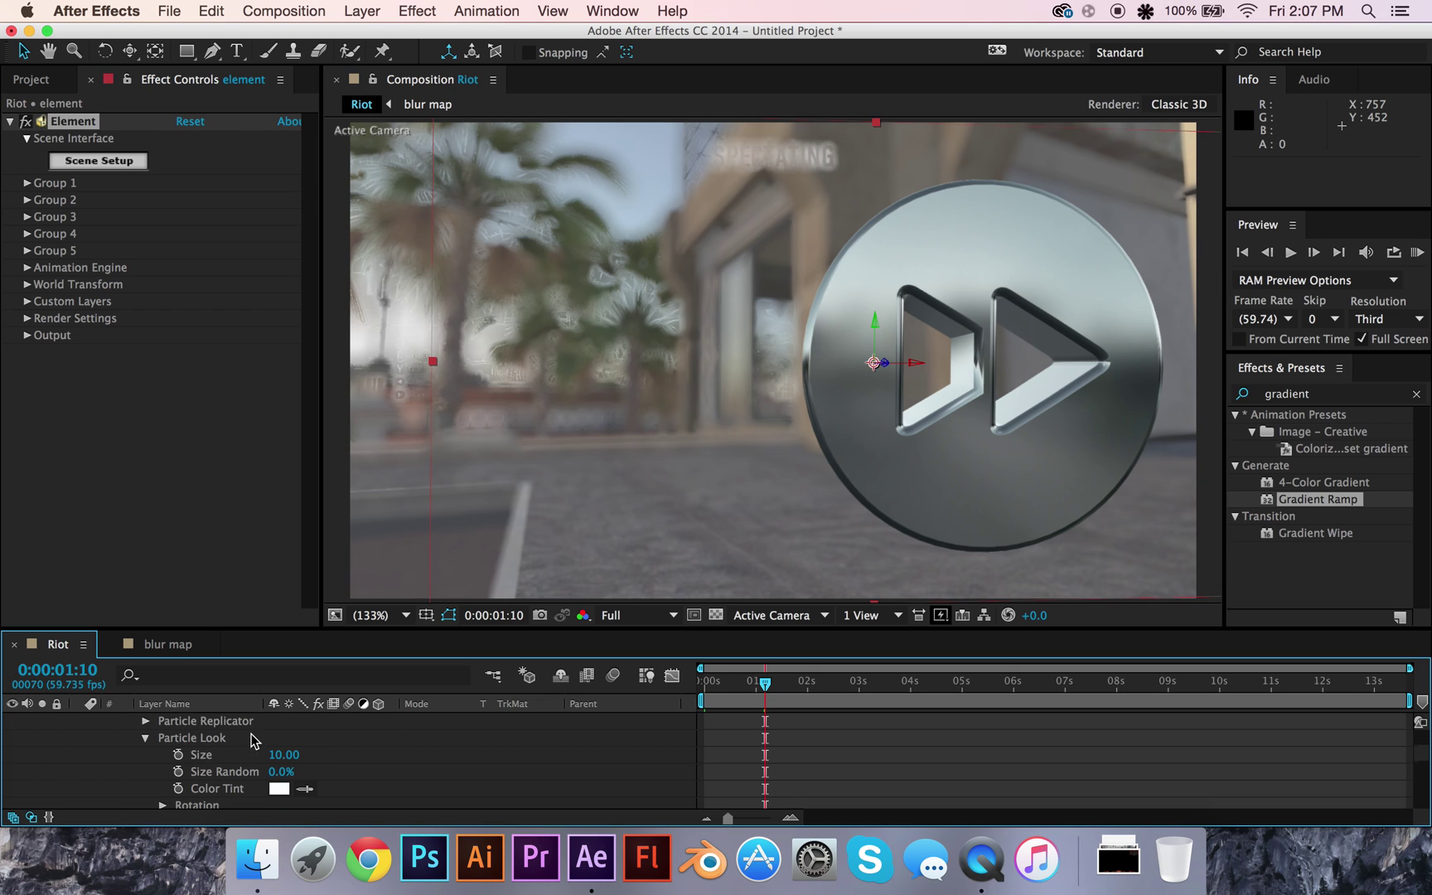
pyautogui.click(148, 720)
pyautogui.moveTo(280, 779)
pyautogui.mouseDown()
pyautogui.moveTo(230, 765)
pyautogui.moveTo(267, 780)
pyautogui.moveTo(384, 771)
pyautogui.moveTo(258, 780)
pyautogui.moveTo(323, 795)
pyautogui.moveTo(566, 789)
pyautogui.moveTo(199, 750)
pyautogui.moveTo(279, 771)
pyautogui.mouseUp()
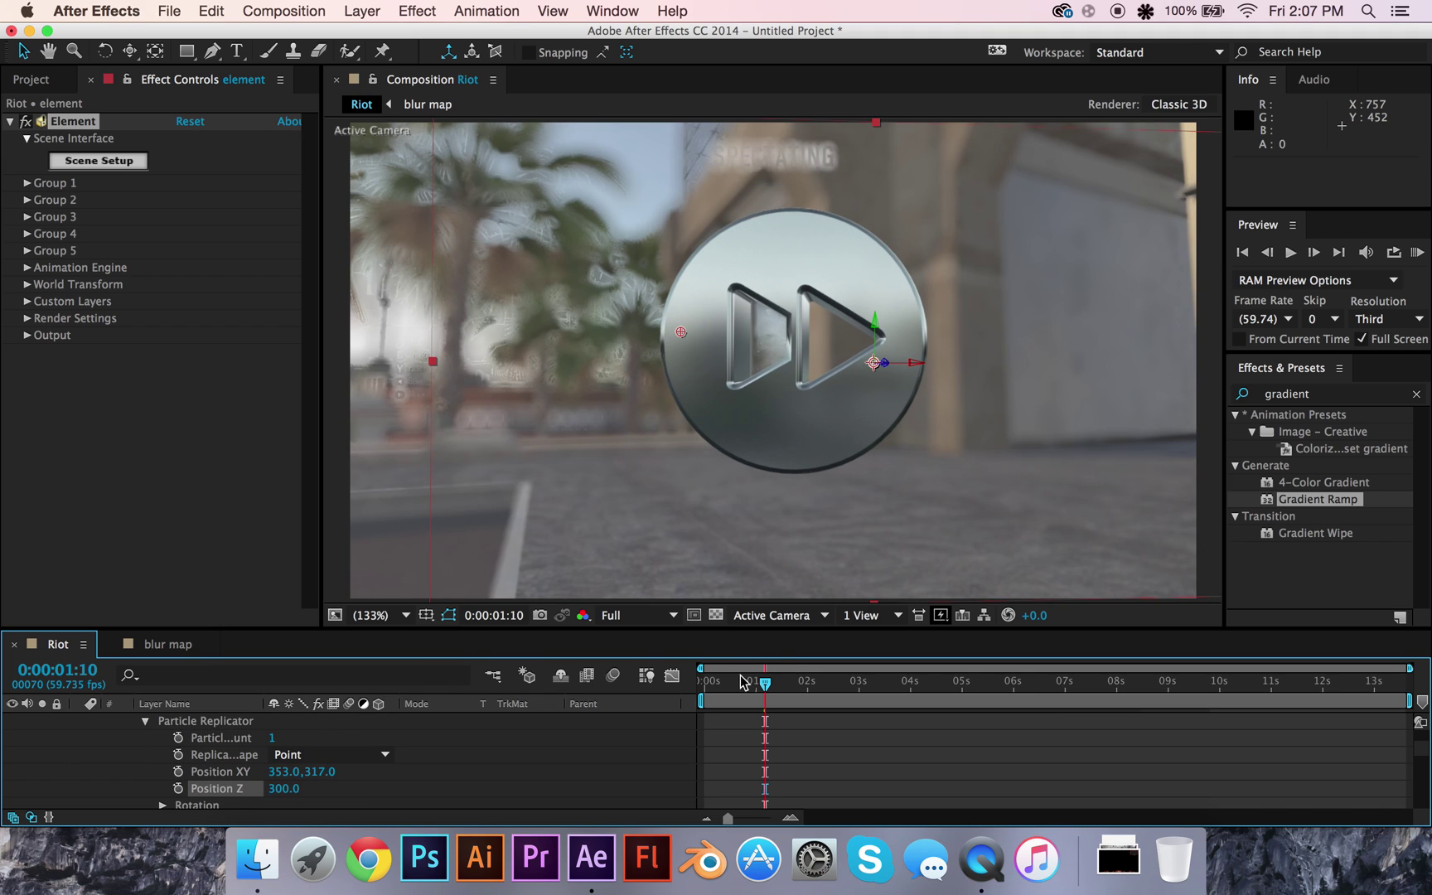
pyautogui.moveTo(798, 690); pyautogui.dragTo(832, 688)
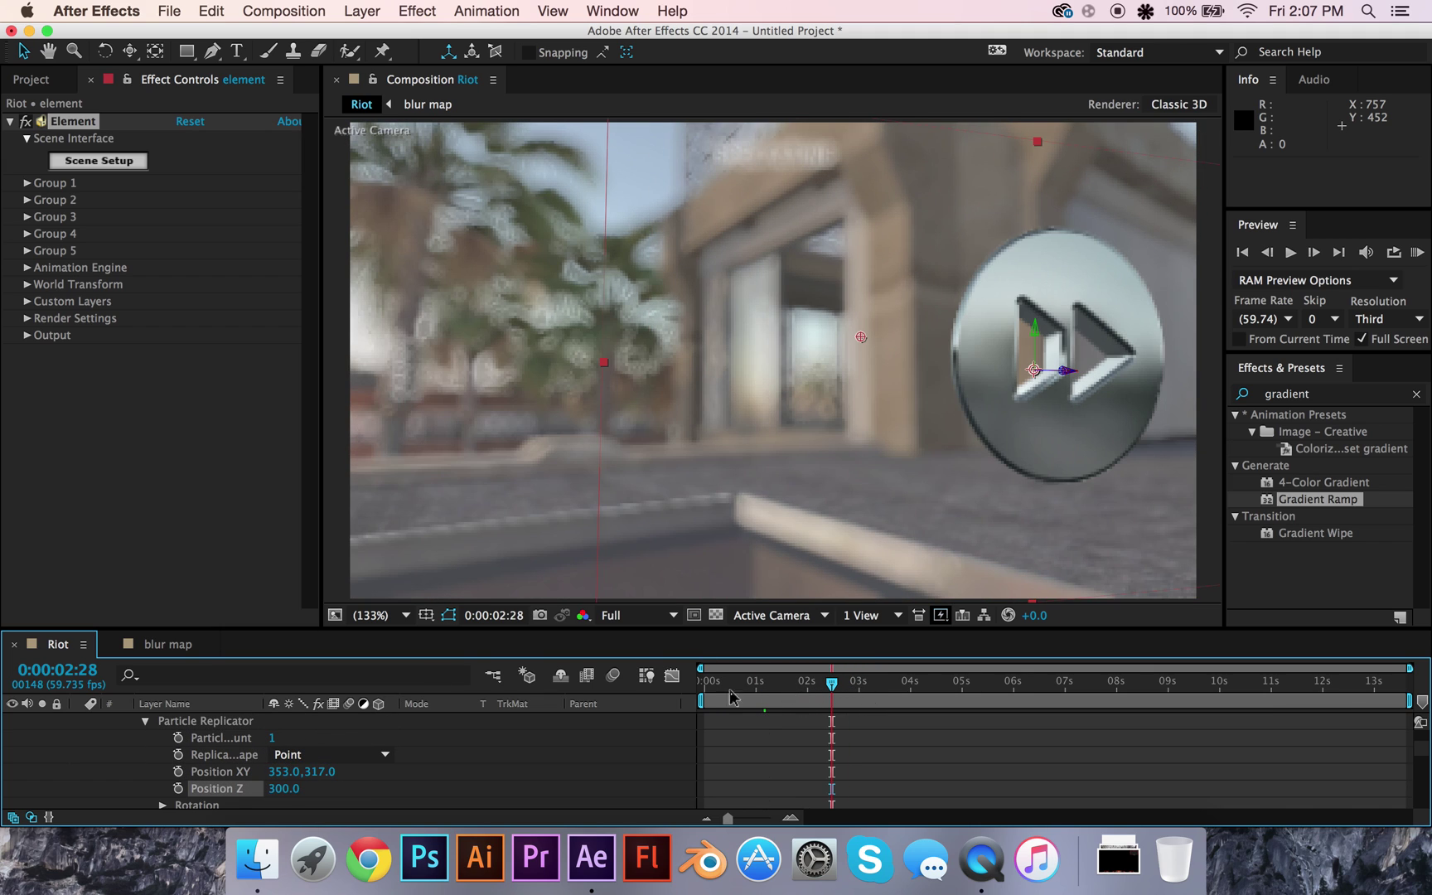
# - Turn off the 3D layer setting for the element layer and check the model's placement at 0:00:05:43
pyautogui.scroll(3, 328, 746)
pyautogui.click(378, 721)
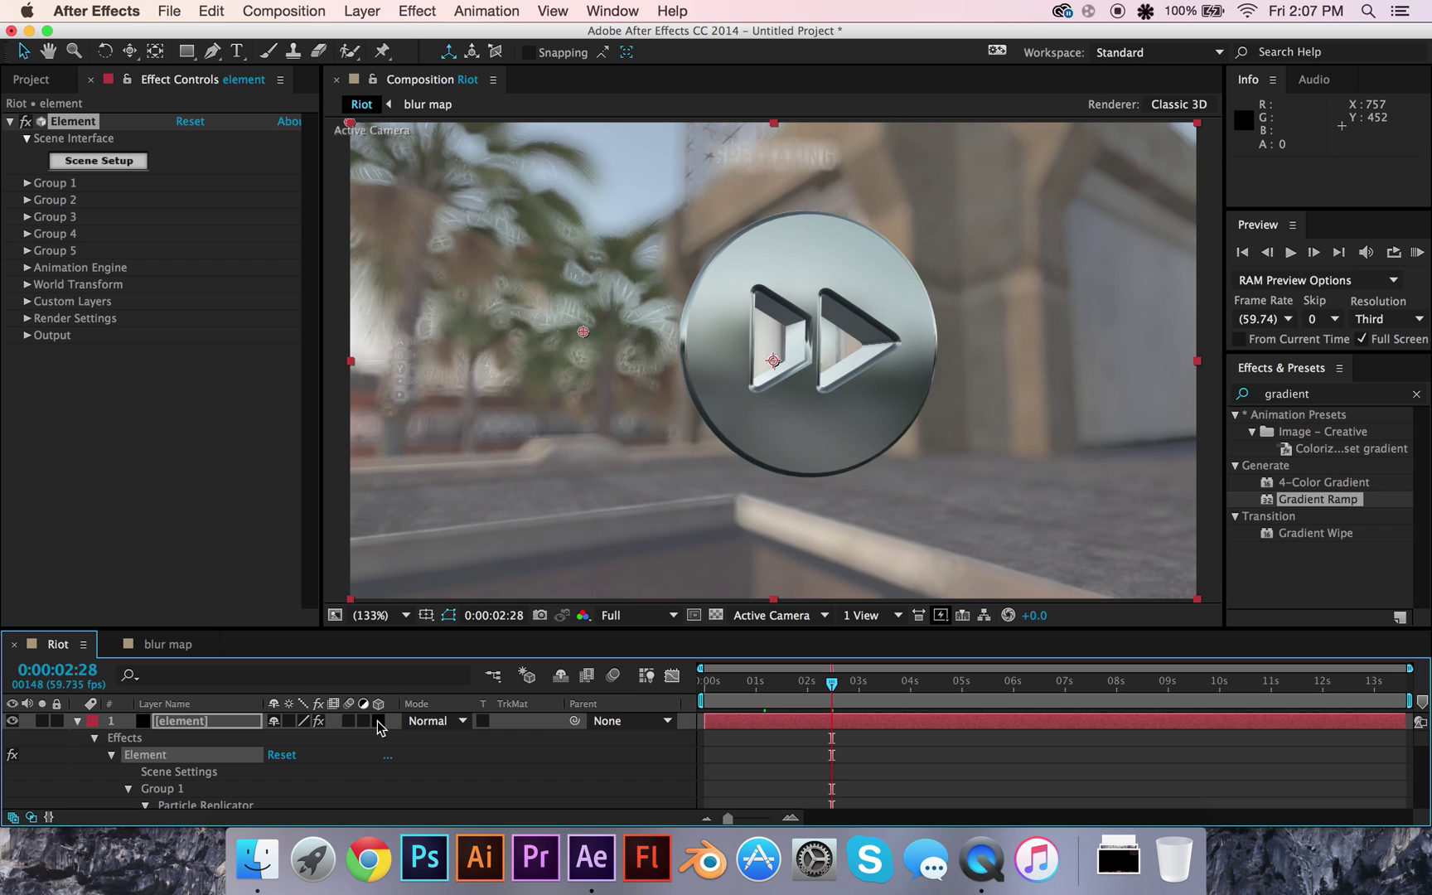
pyautogui.moveTo(842, 683); pyautogui.dragTo(1000, 680)
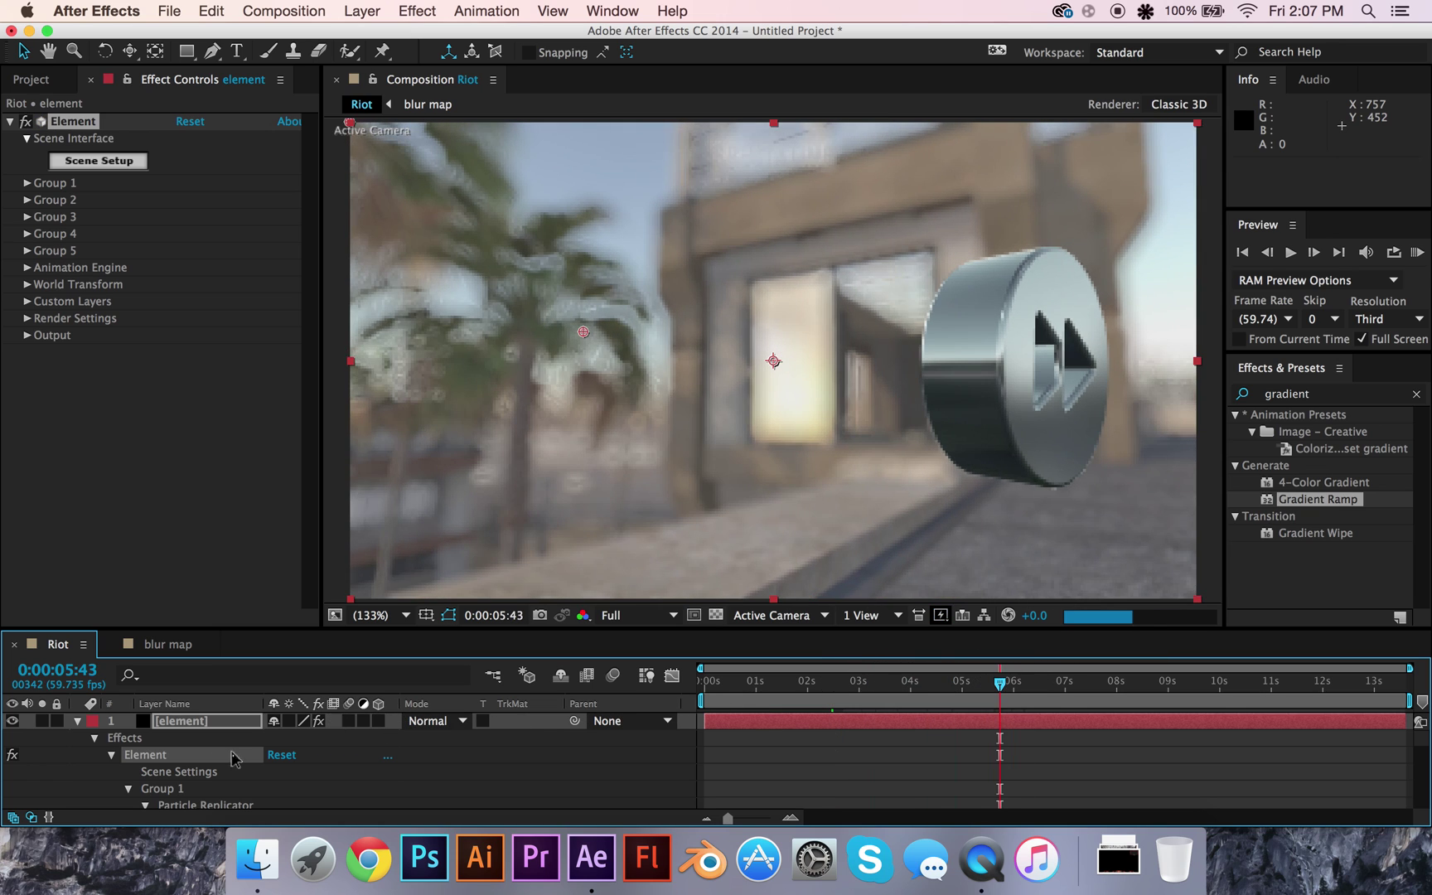
# - Set Group 1's Particle Replicator Position Z to -200, checking the model around 0:00:04:11
pyautogui.scroll(-2, 176, 757)
pyautogui.scroll(-3, 189, 782)
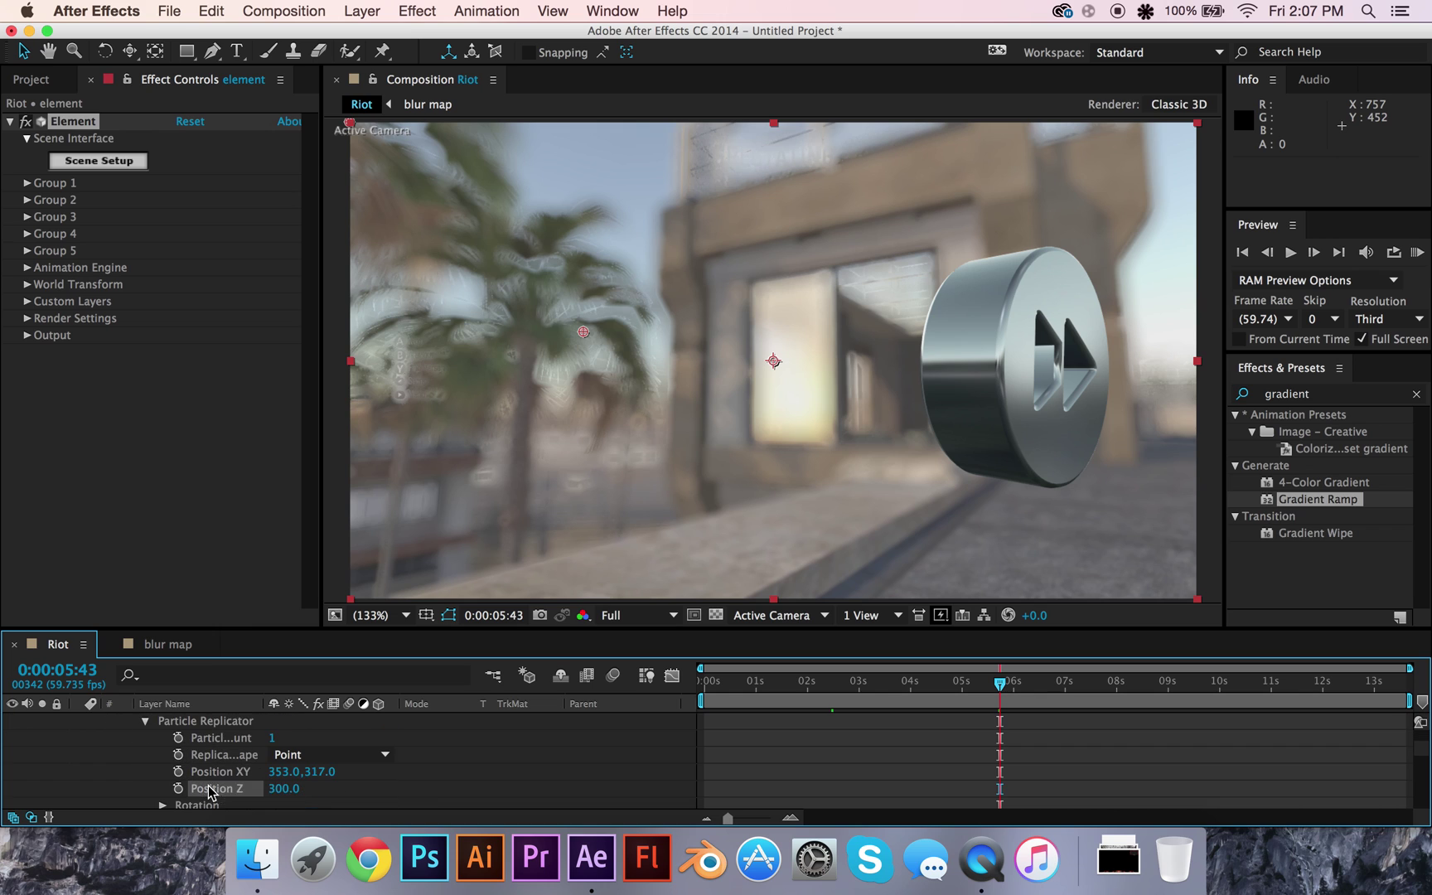
pyautogui.moveTo(276, 801); pyautogui.dragTo(222, 798)
pyautogui.moveTo(1000, 681); pyautogui.dragTo(917, 693)
pyautogui.moveTo(280, 789); pyautogui.dragTo(249, 788)
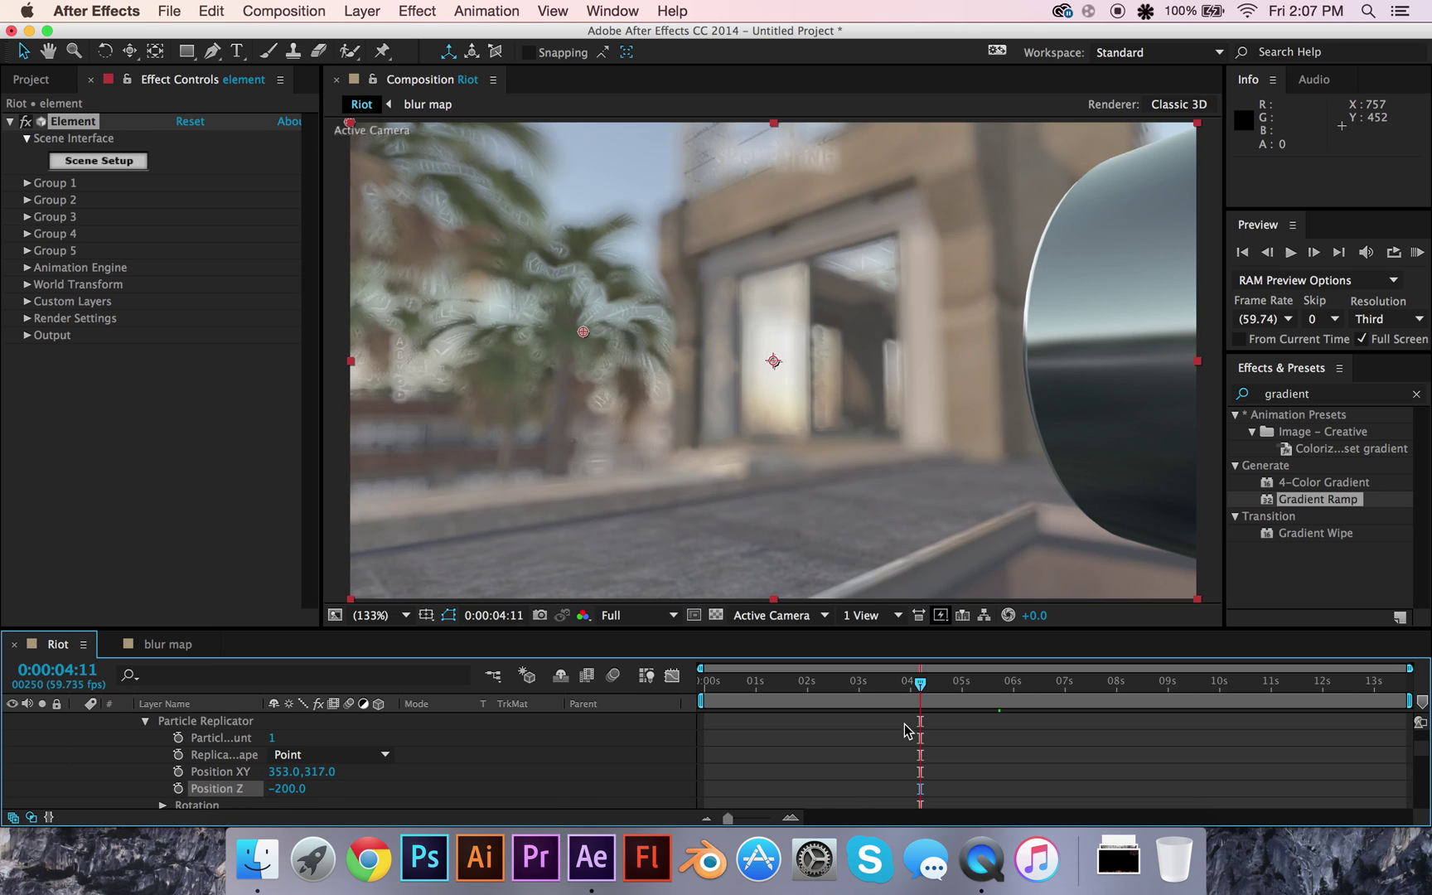
# - Adjust the model's Position XY to 1068, 317 and Position Z to 190, checking it against the footage down to 0:00:01:39
pyautogui.moveTo(910, 691); pyautogui.dragTo(873, 703)
pyautogui.moveTo(286, 788); pyautogui.dragTo(983, 681)
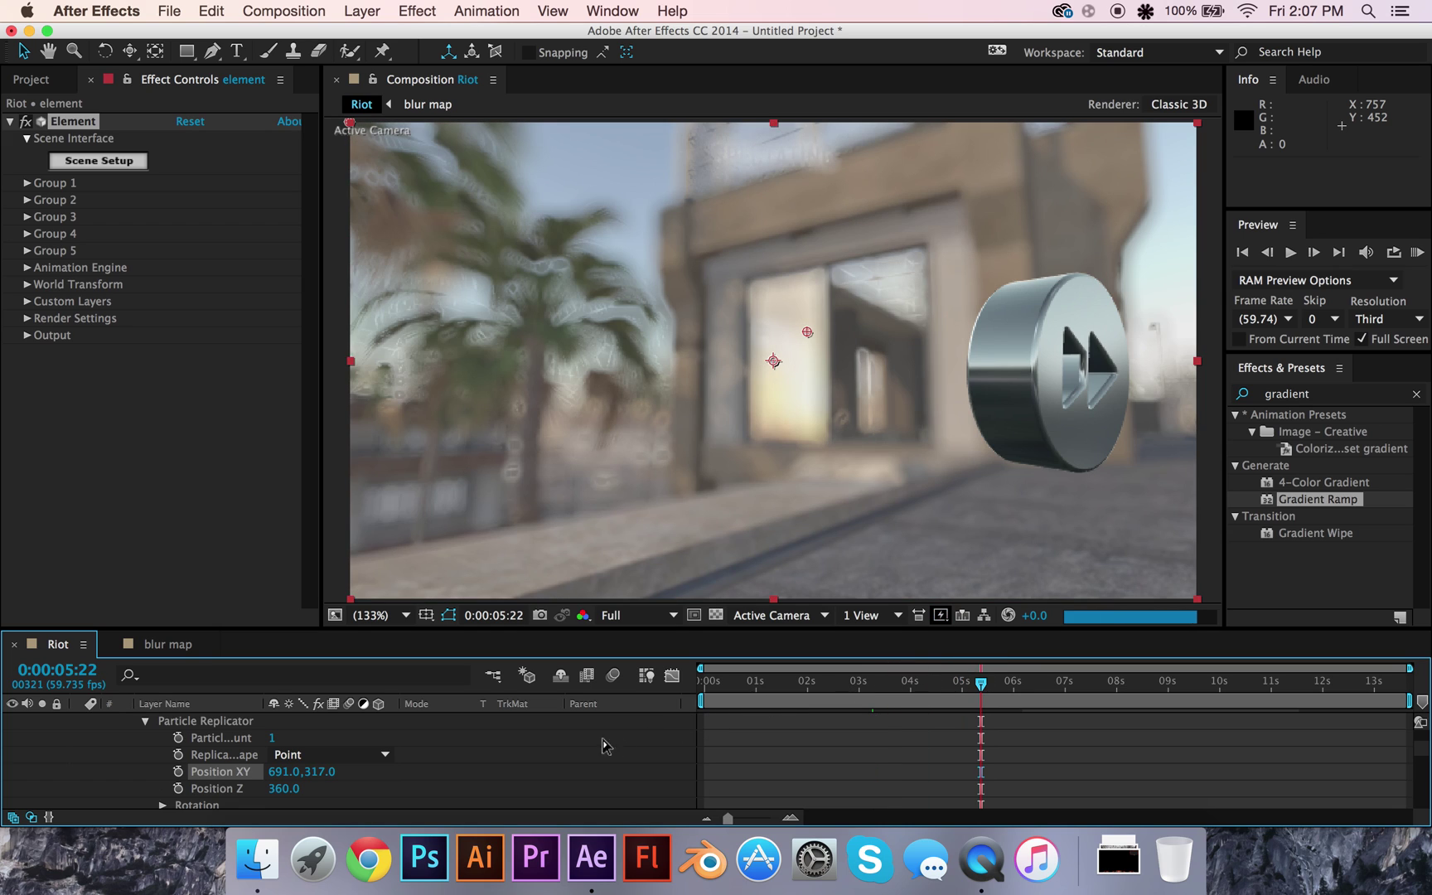
pyautogui.moveTo(278, 778); pyautogui.dragTo(724, 769)
pyautogui.moveTo(968, 685); pyautogui.dragTo(789, 681)
pyautogui.moveTo(301, 789); pyautogui.dragTo(191, 793)
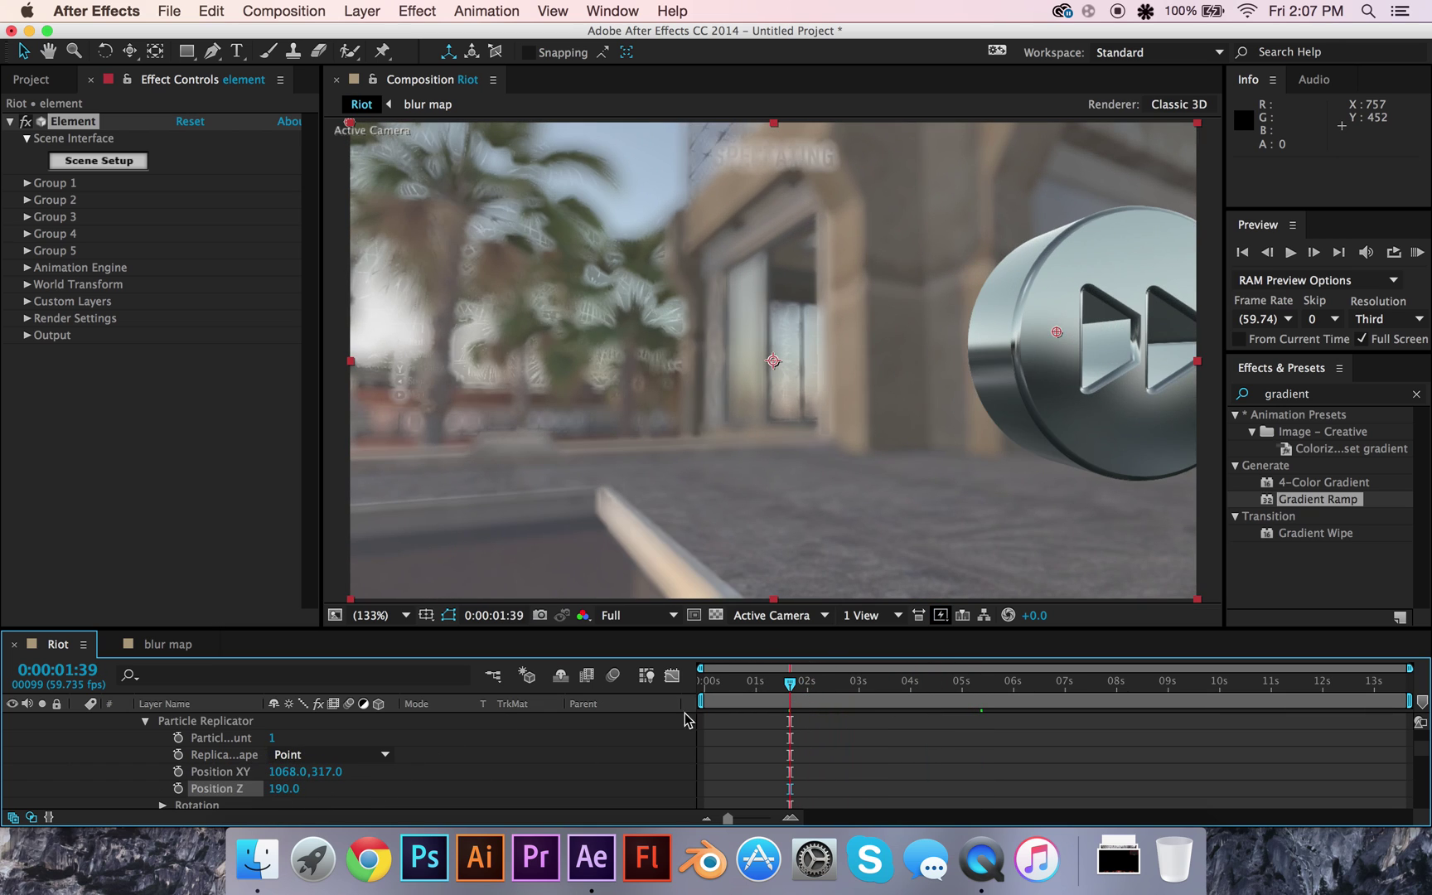
# - At 0:00:00:00, set the model's Position XY to 469, 317, and check its placement through 0:00:02:13
pyautogui.moveTo(802, 687); pyautogui.dragTo(659, 689)
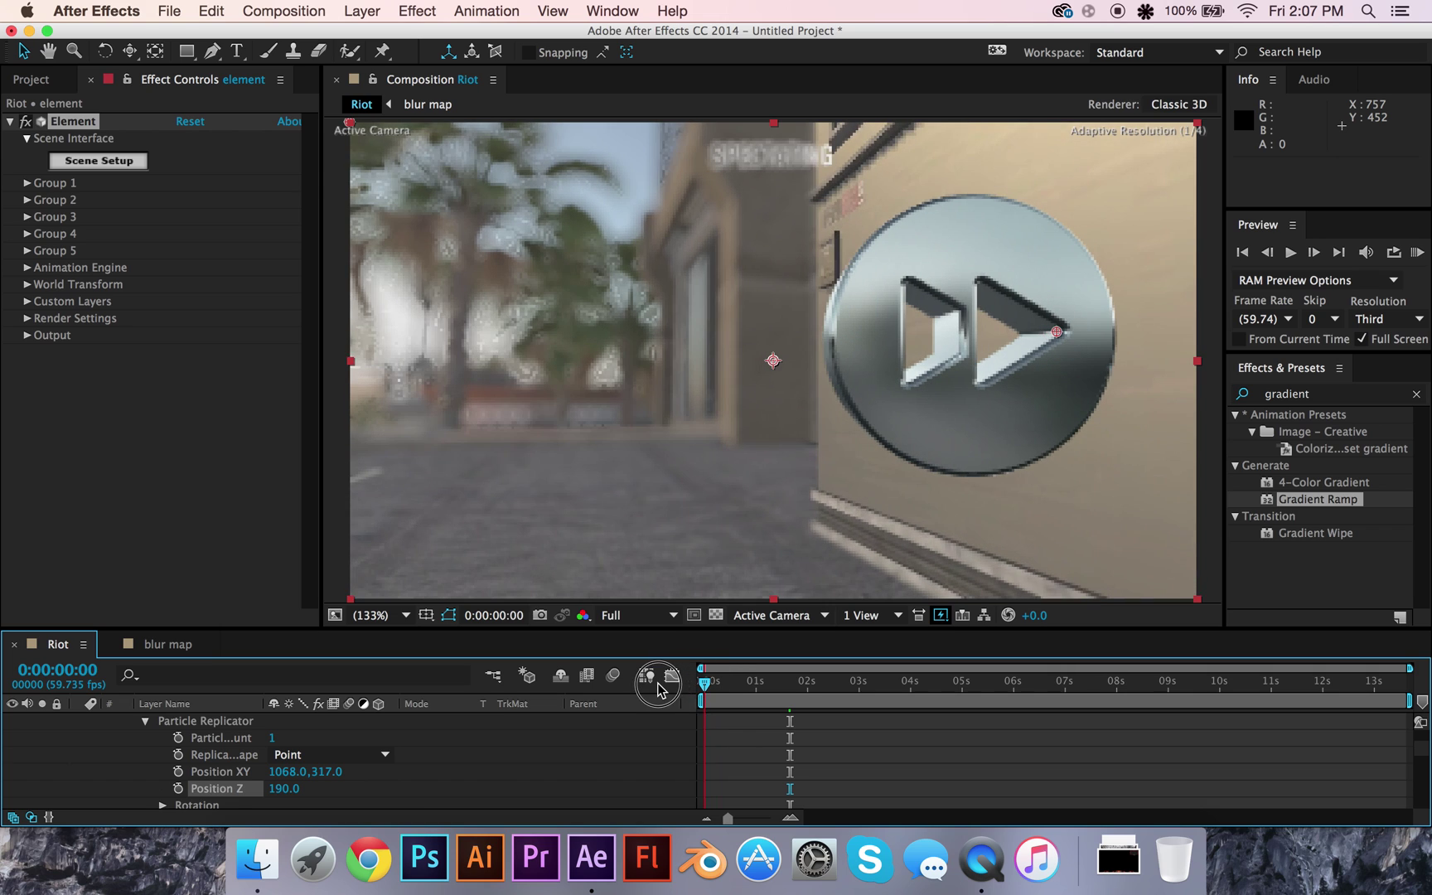
pyautogui.moveTo(302, 771); pyautogui.dragTo(42, 779)
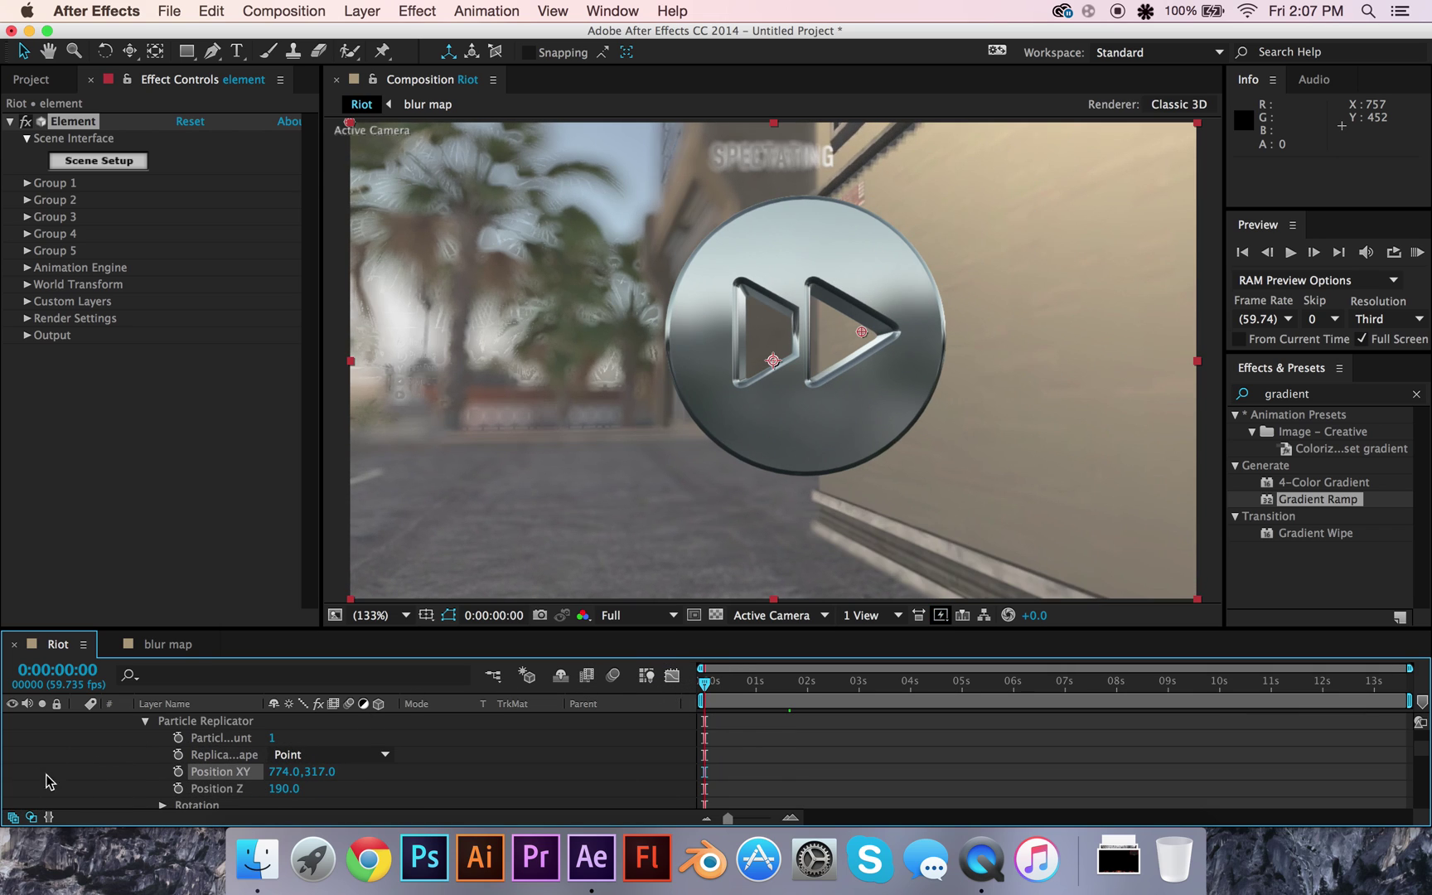
pyautogui.moveTo(290, 779); pyautogui.dragTo(73, 791)
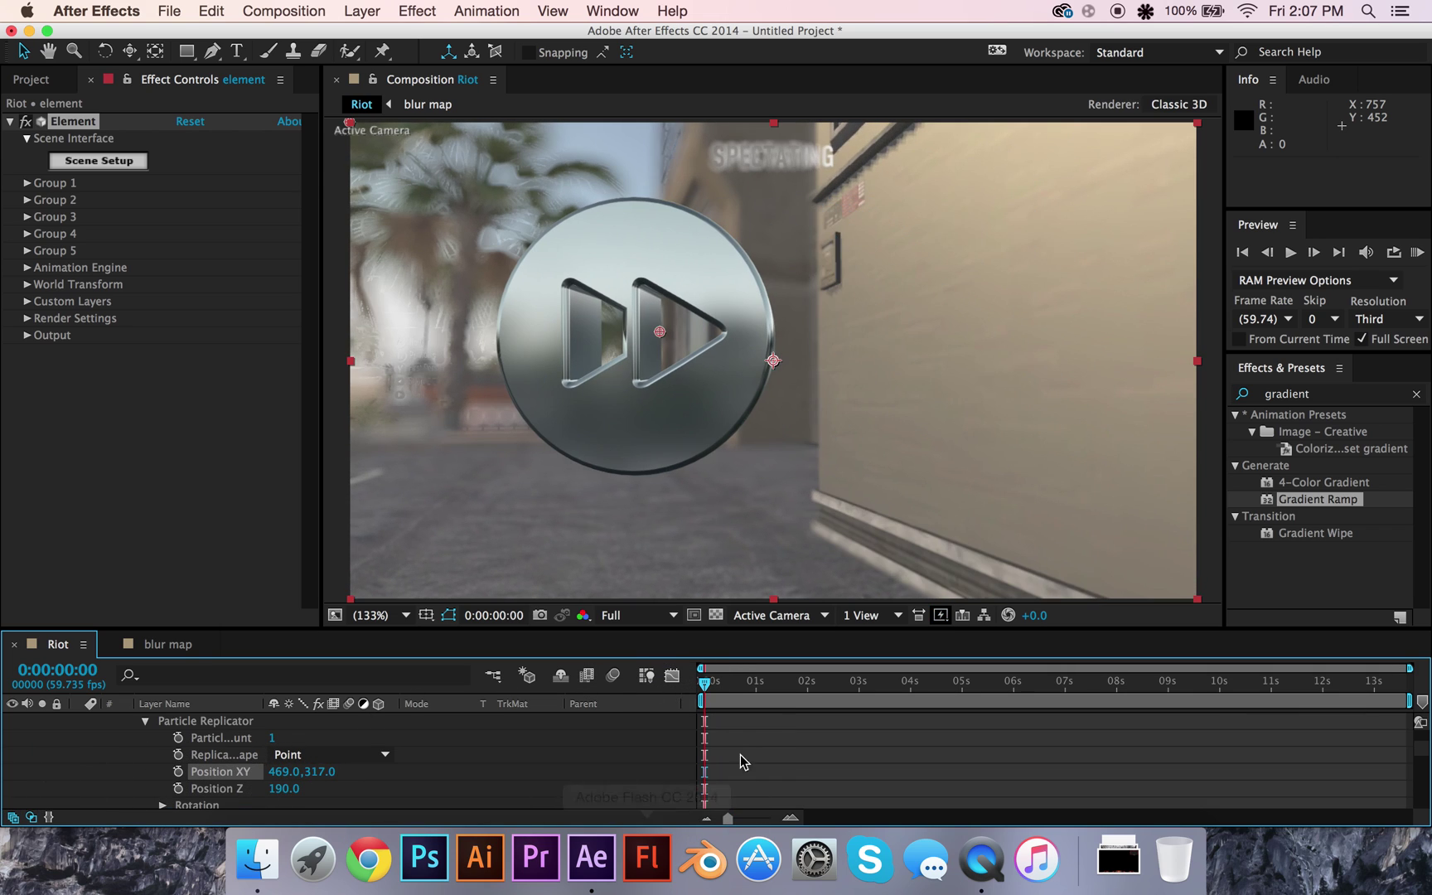
pyautogui.moveTo(754, 692); pyautogui.dragTo(792, 705)
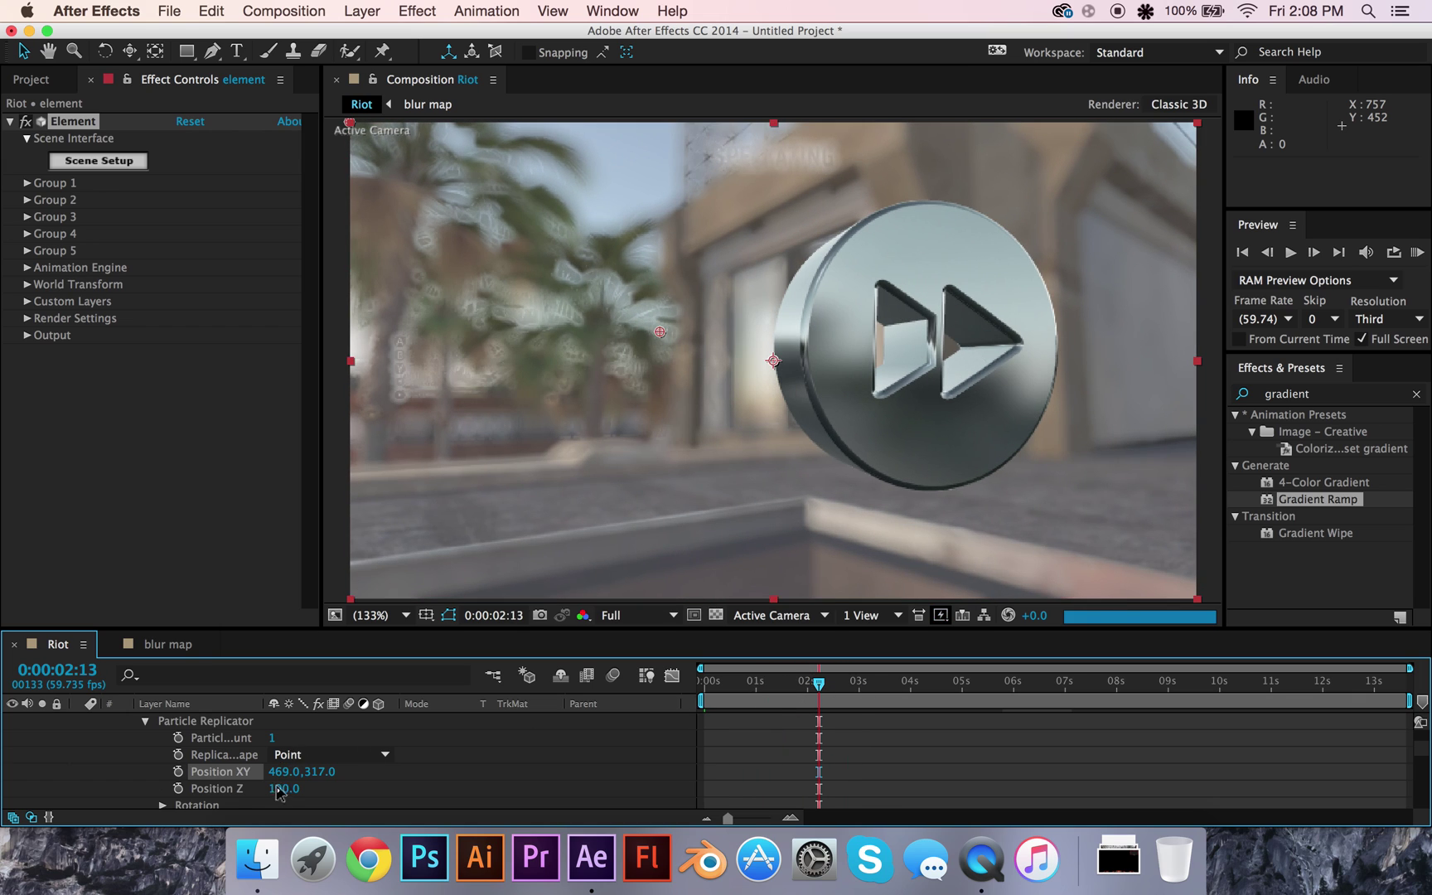
# - In the Particle Replicator's Rotation, set X to -56° and Y to 23°, checking the tilted model at 0:00:02:24
pyautogui.scroll(-2, 282, 792)
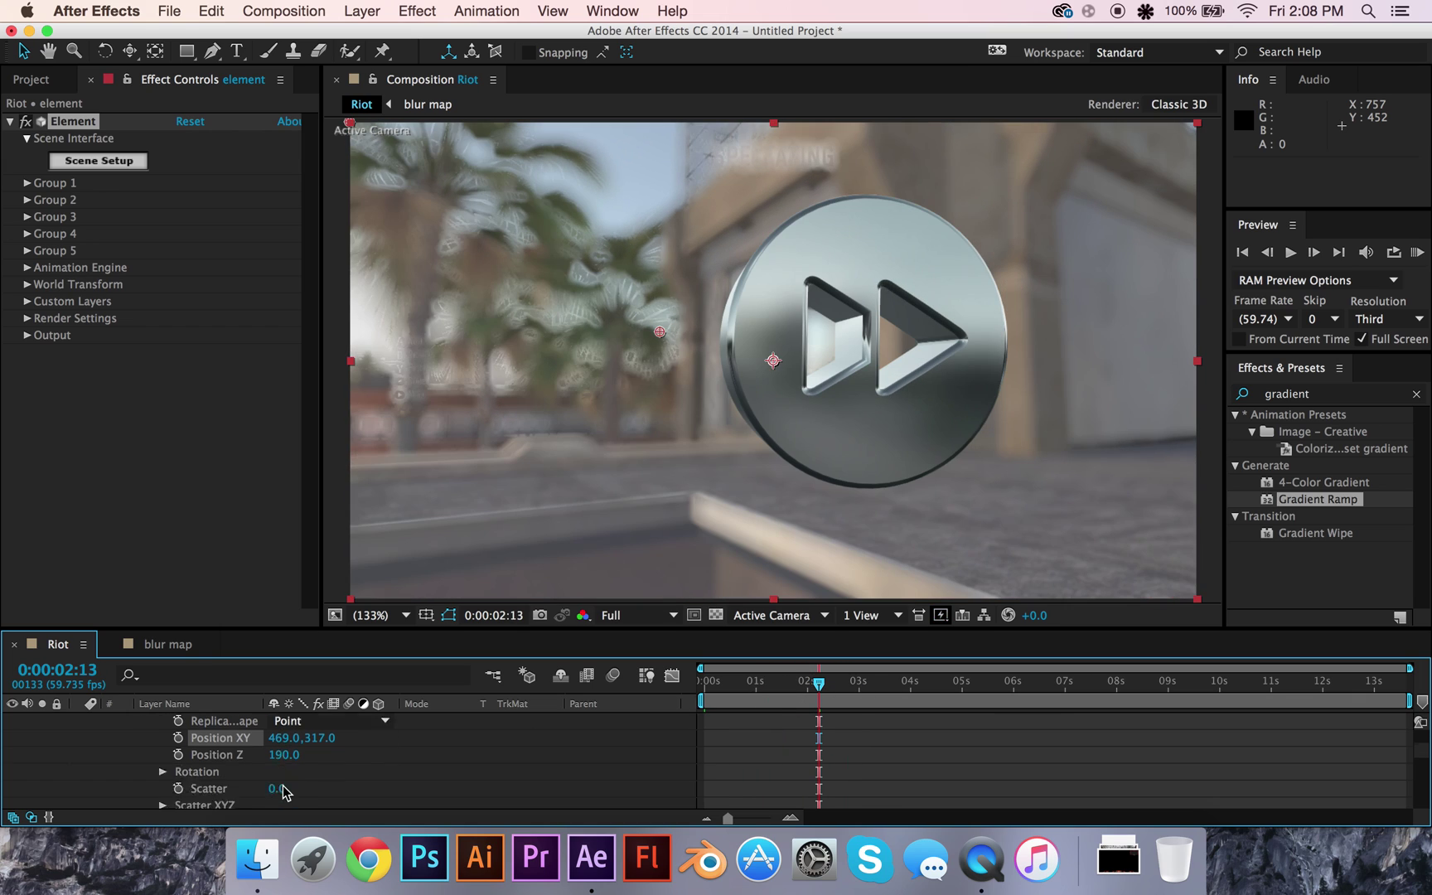
pyautogui.click(161, 772)
pyautogui.moveTo(305, 792); pyautogui.dragTo(246, 773)
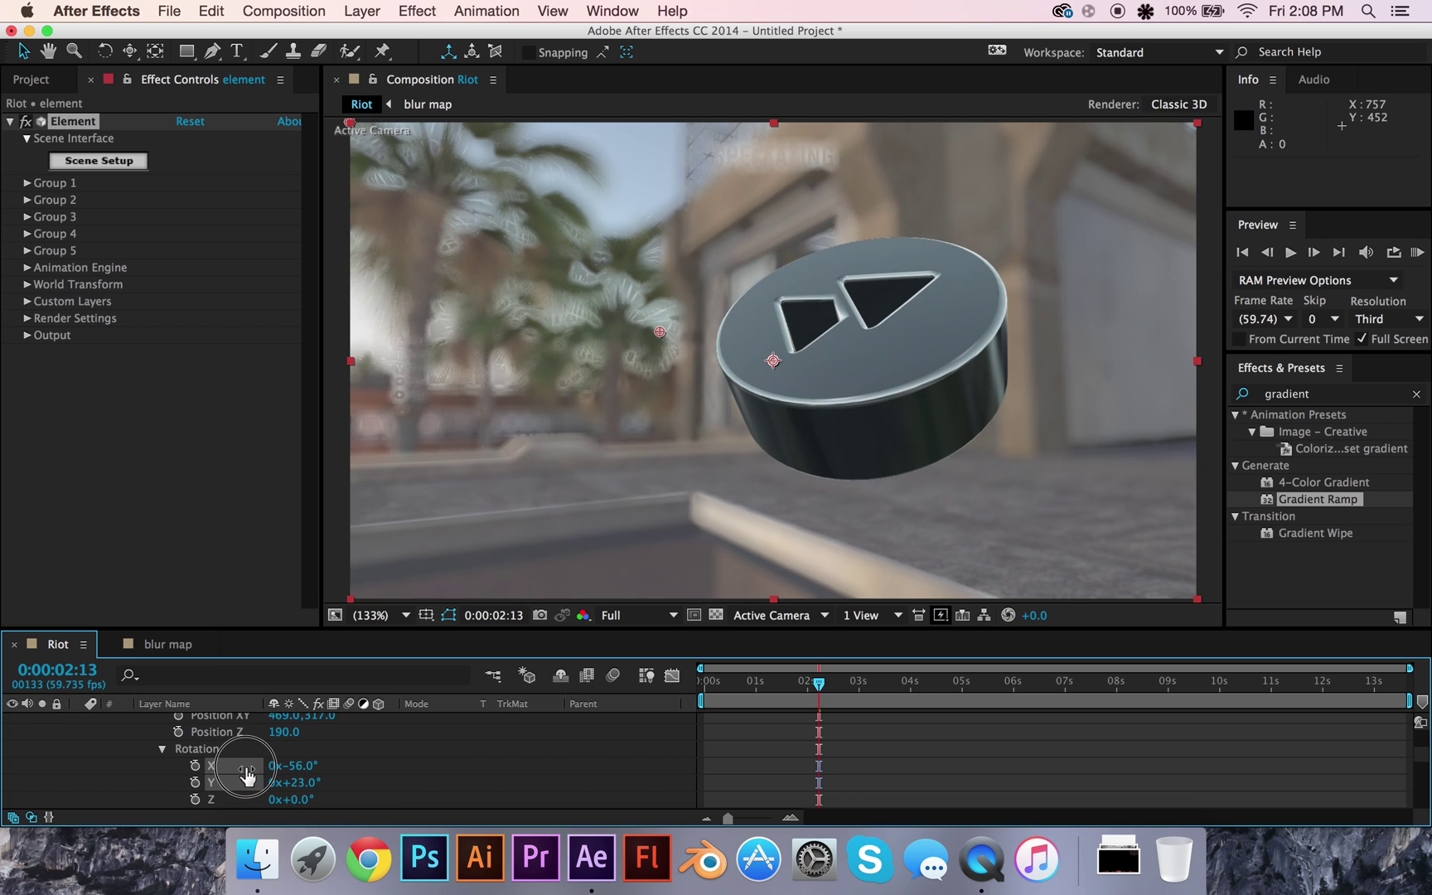
pyautogui.moveTo(793, 688)
pyautogui.mouseDown()
pyautogui.moveTo(700, 697)
pyautogui.moveTo(816, 701)
pyautogui.mouseUp()
# - Raise the model by setting Position XY to 469, 148, and collapse the element layer's properties
pyautogui.scroll(2, 263, 761)
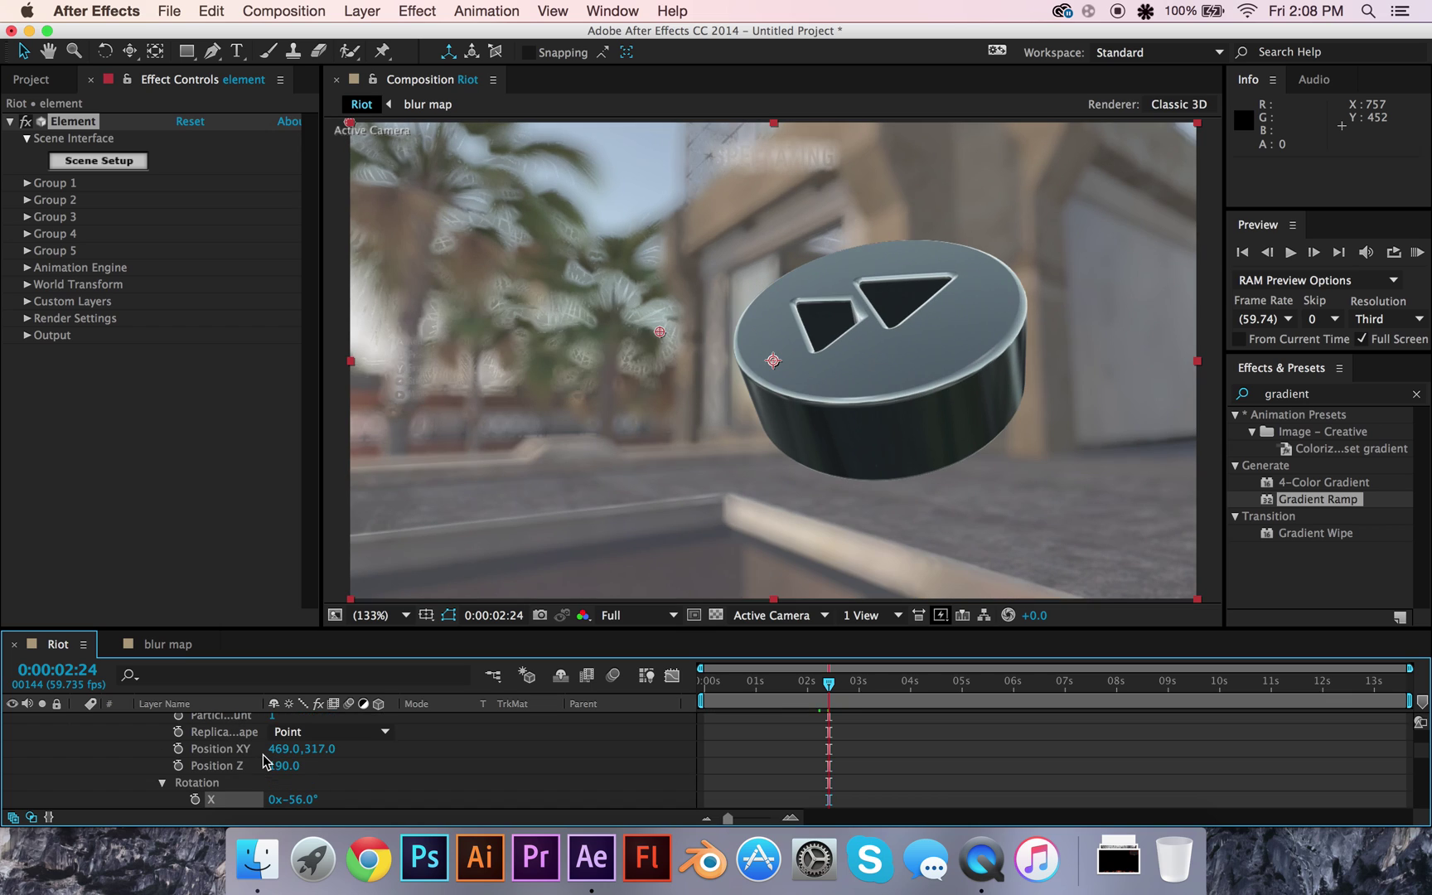
pyautogui.moveTo(321, 759); pyautogui.dragTo(276, 723)
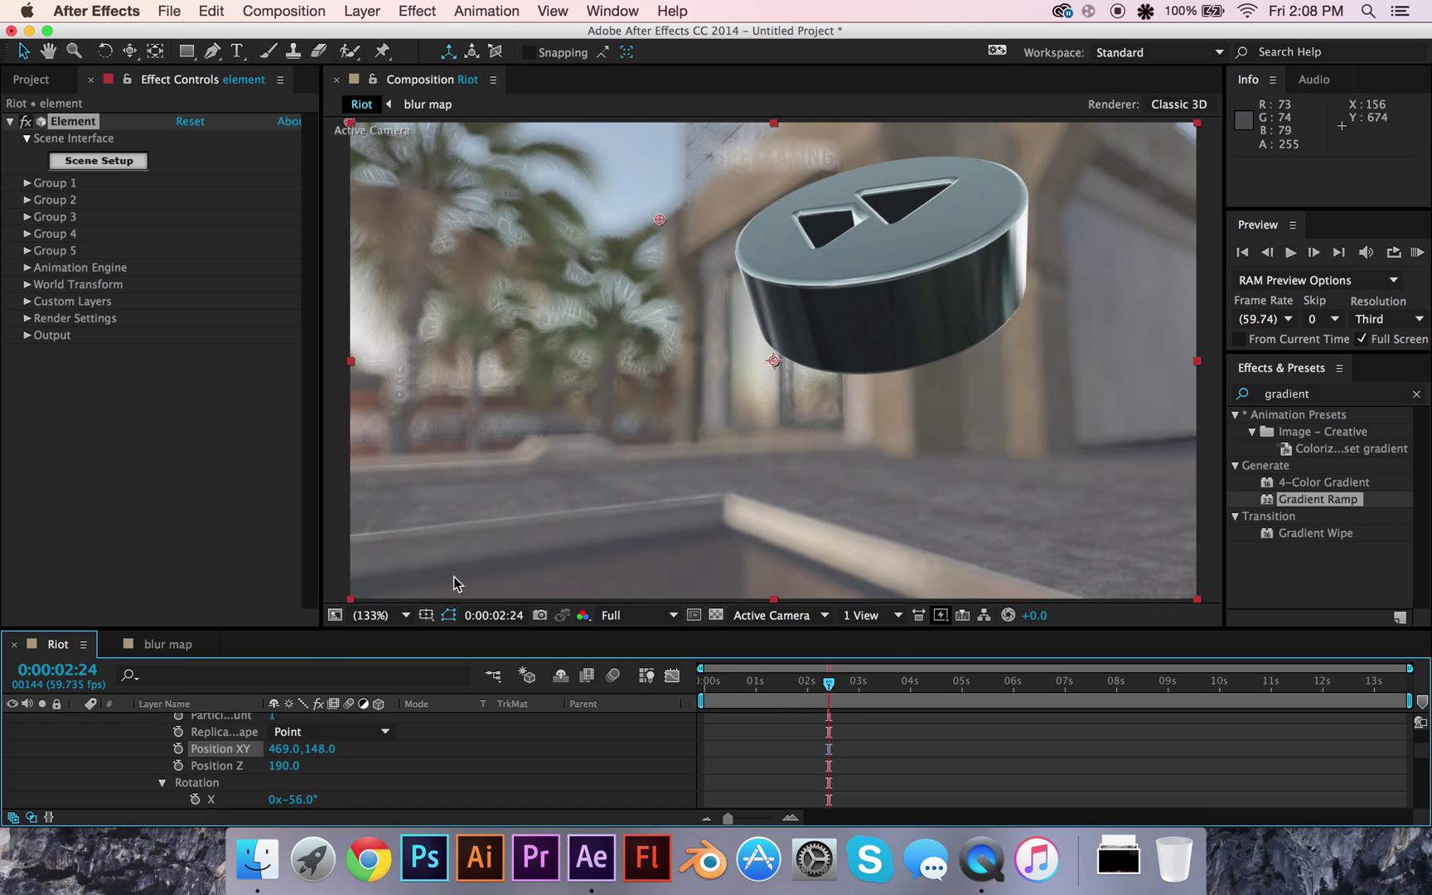
pyautogui.scroll(5, 253, 791)
pyautogui.click(79, 722)
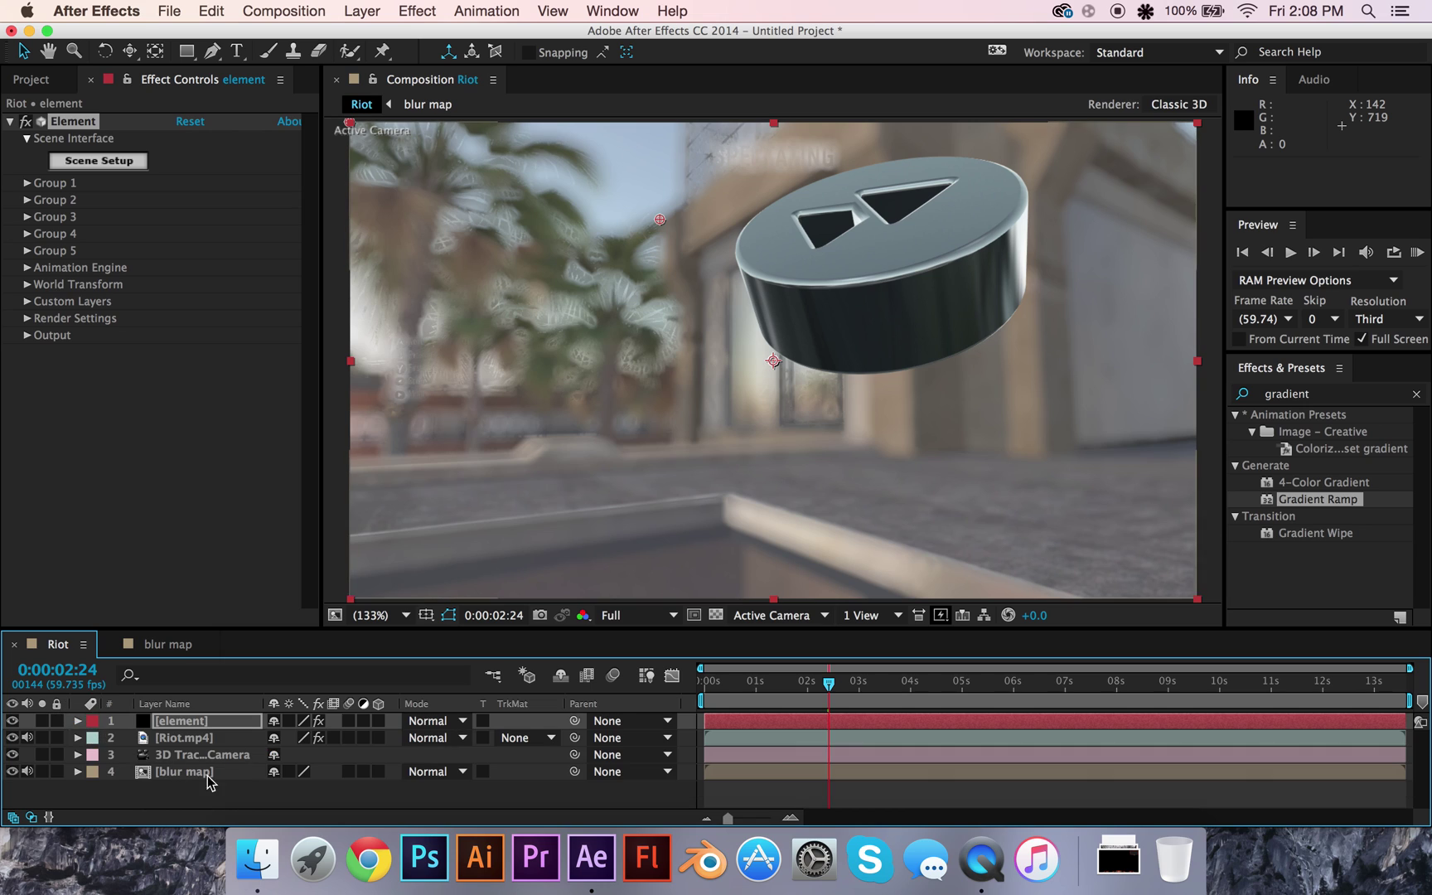
# - Pre-compose all four layers into a new composition named final, moving all attributes, and return to the Riot composition
pyautogui.click(199, 773)
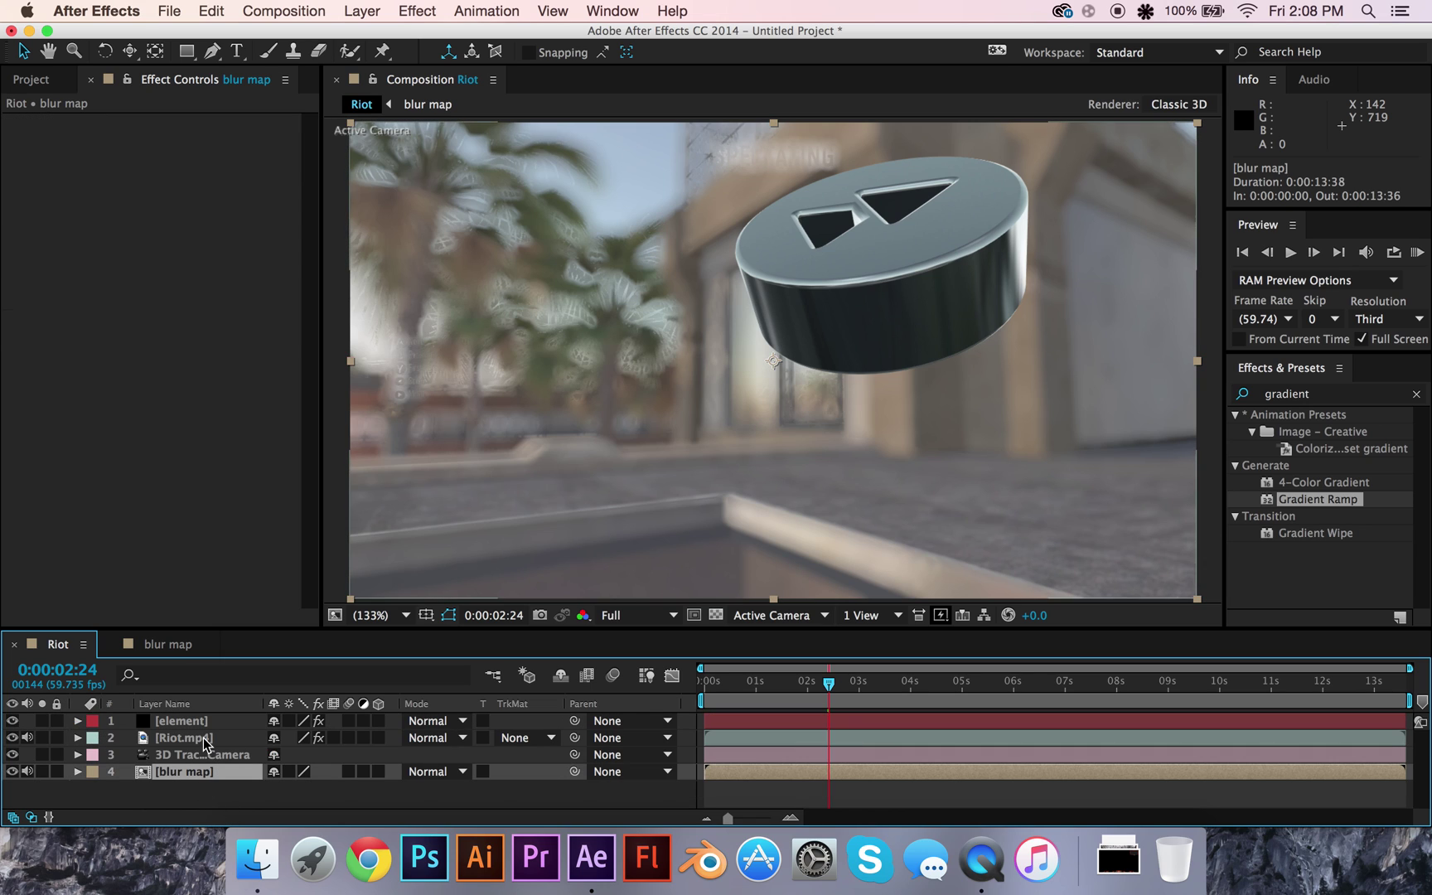
pyautogui.press('super+a')
pyautogui.rightClick(204, 746)
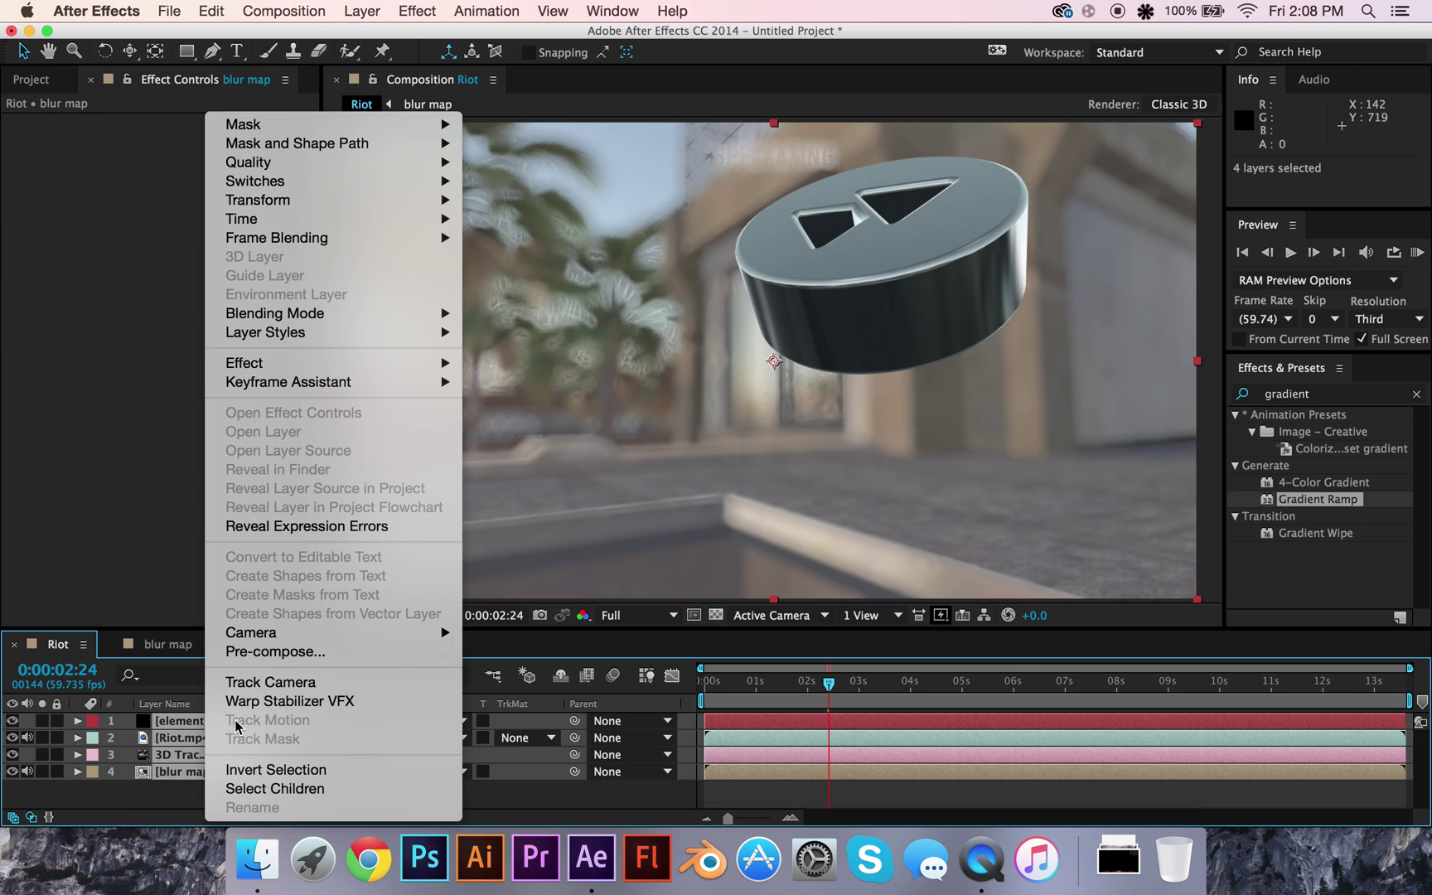
pyautogui.click(265, 652)
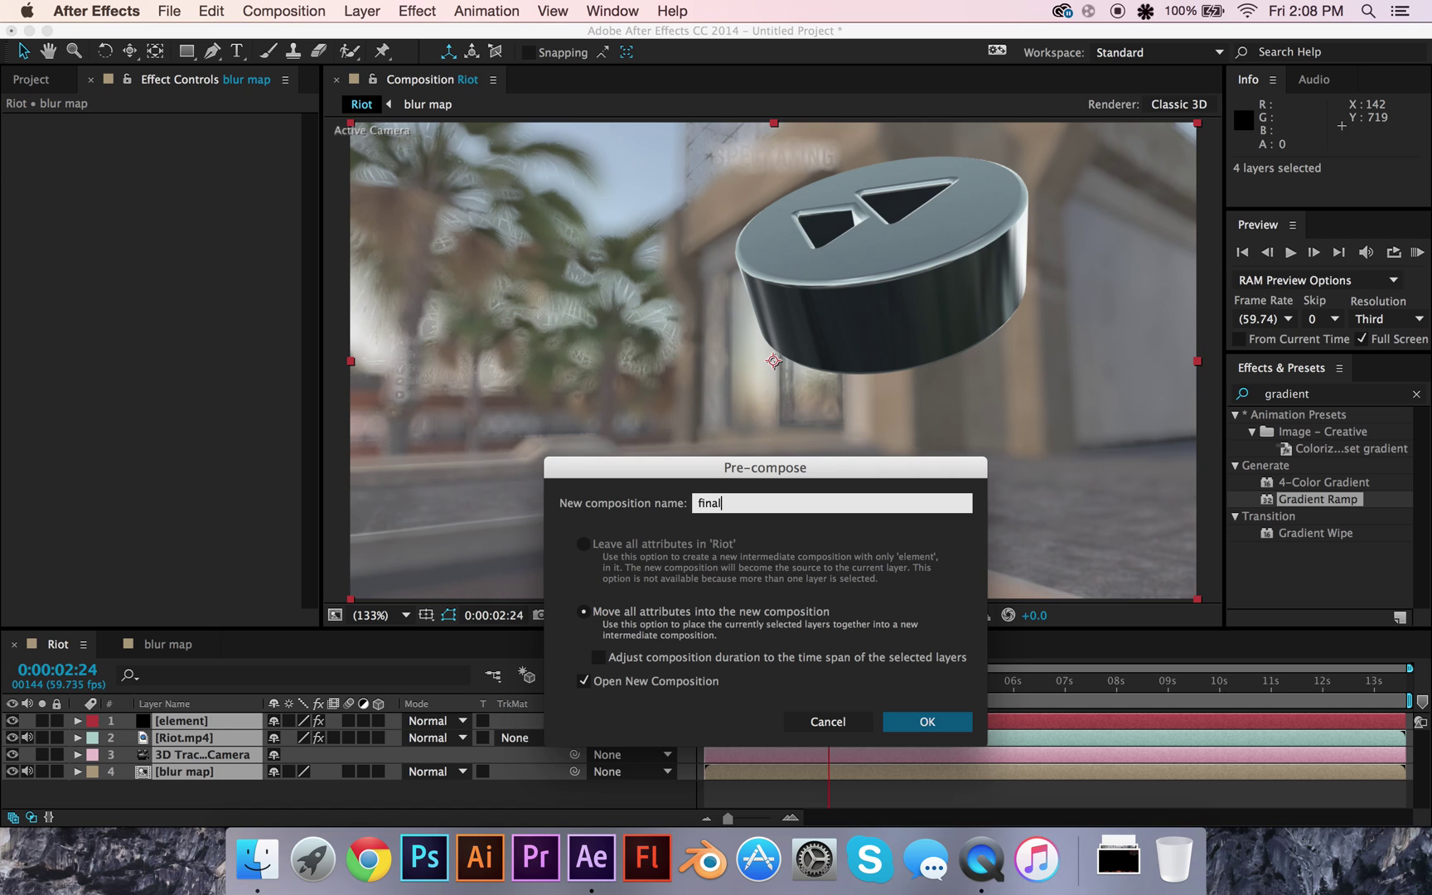
pyautogui.press('Return')
pyautogui.click(51, 644)
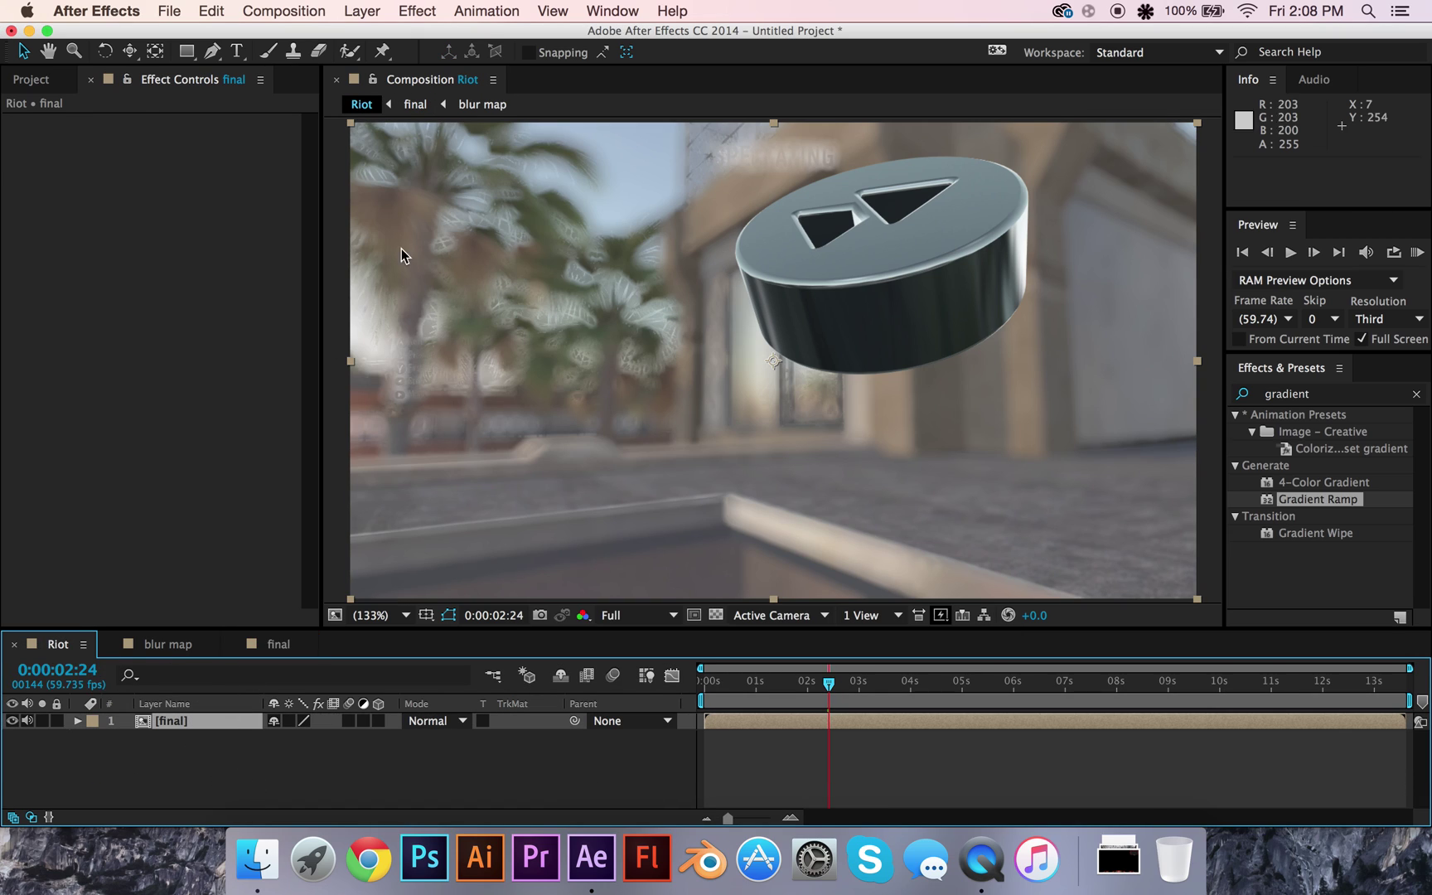
# - Apply the Magic Bullet Looks effect to the final layer
pyautogui.click(1425, 400)
pyautogui.click(436, 15)
pyautogui.click(423, 10)
pyautogui.click(199, 721)
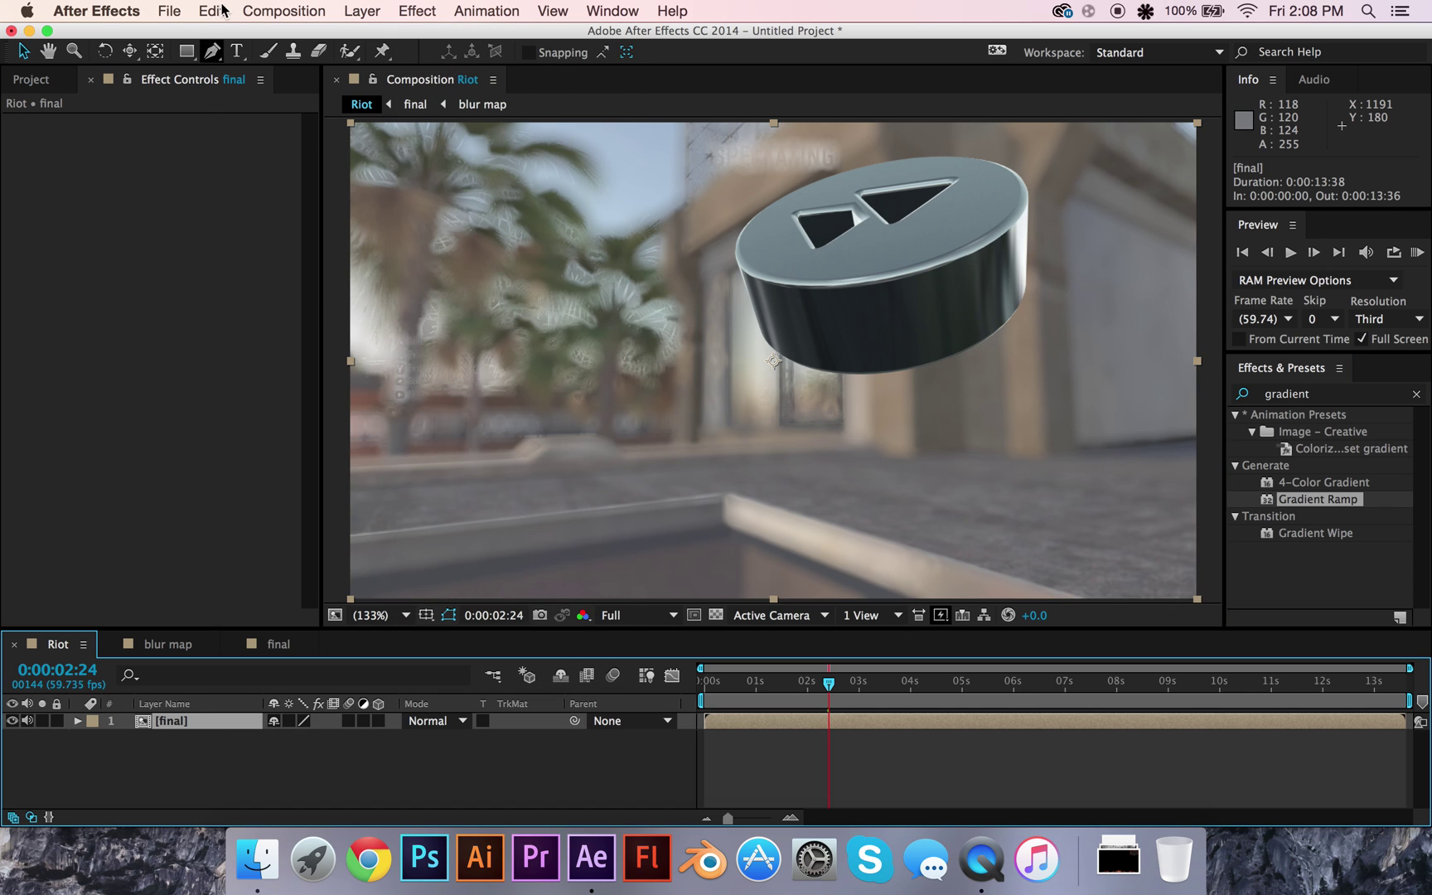
pyautogui.click(416, 10)
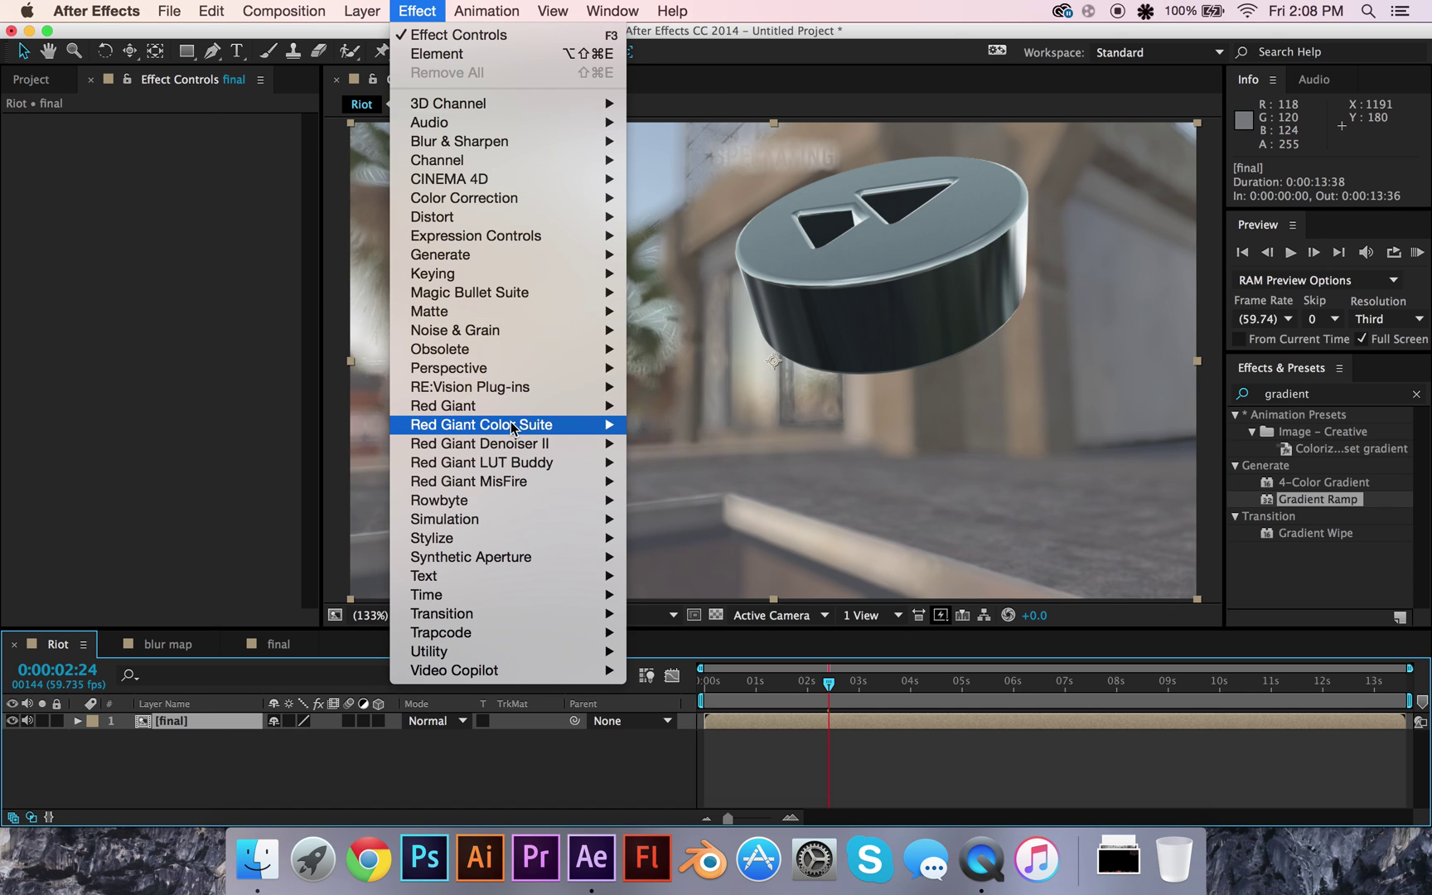
pyautogui.moveTo(514, 424)
pyautogui.click(654, 462)
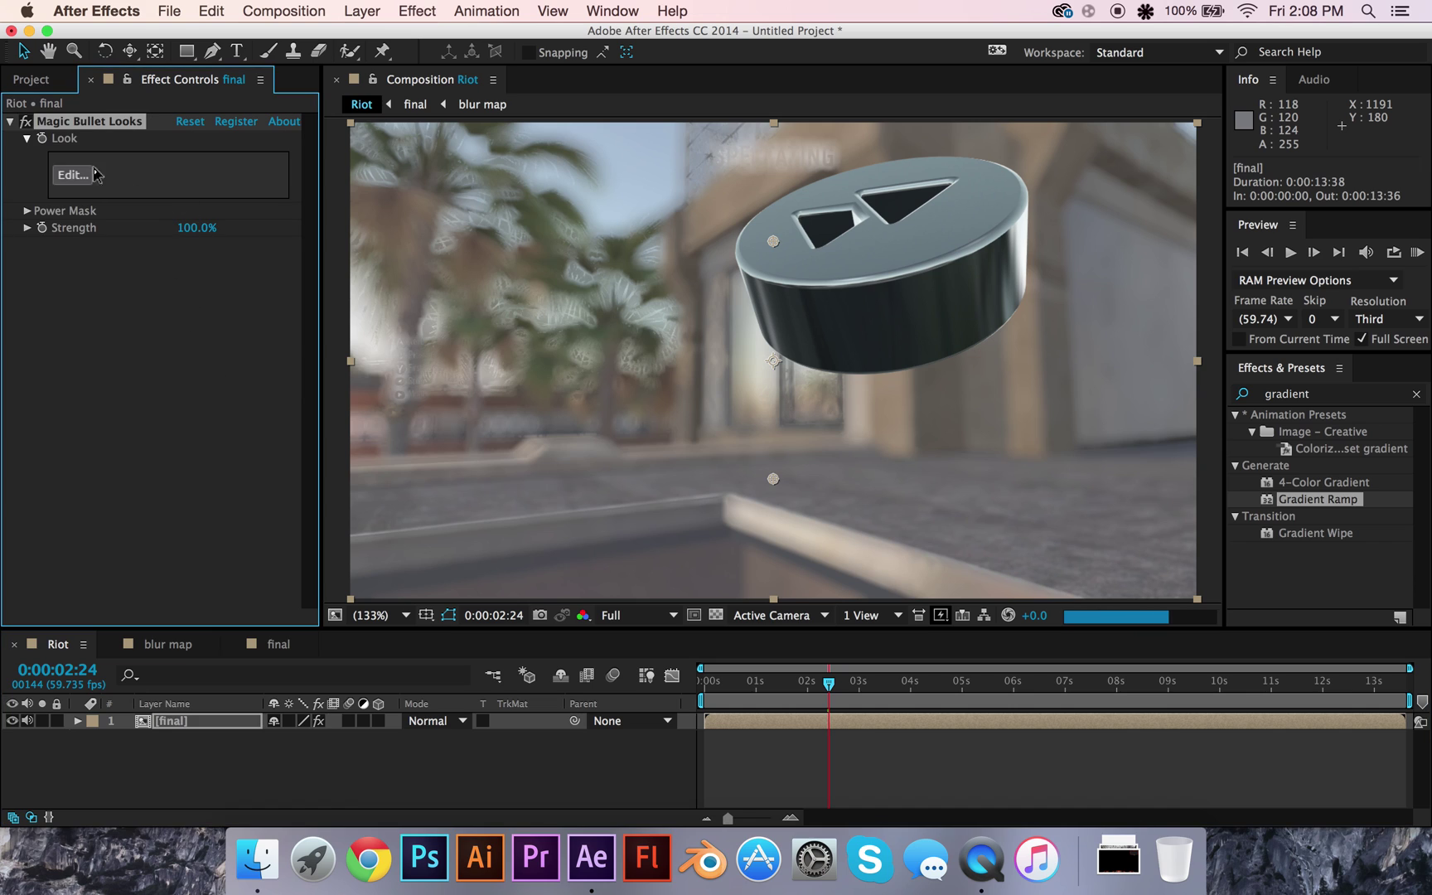
# - In the Looks editor, try the Warm look, choose the Cinematic preset Blockbuster, and accept it for the final layer
pyautogui.click(80, 184)
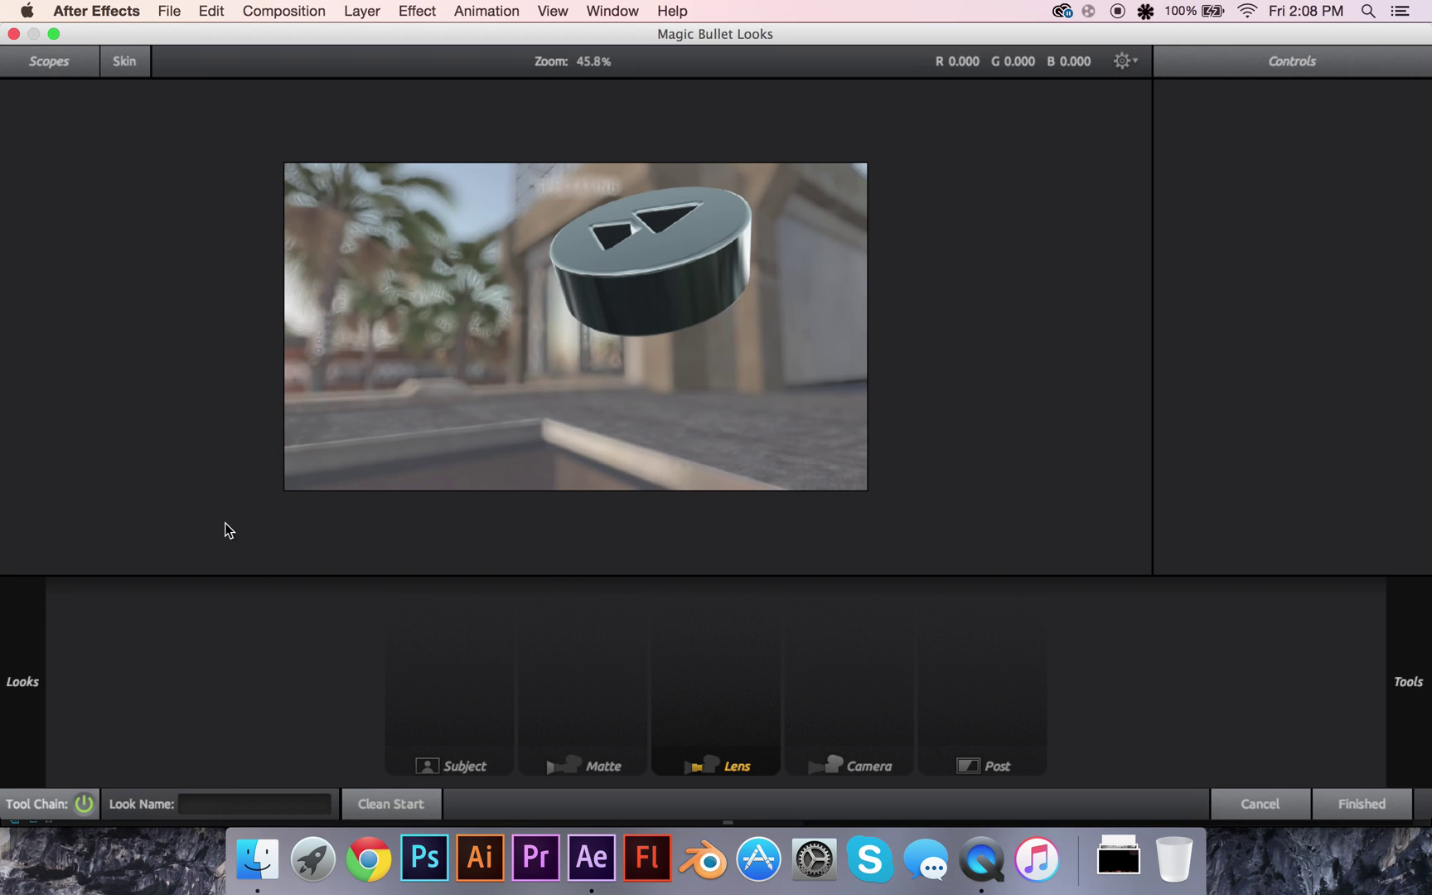
pyautogui.moveTo(19, 661)
pyautogui.click(246, 169)
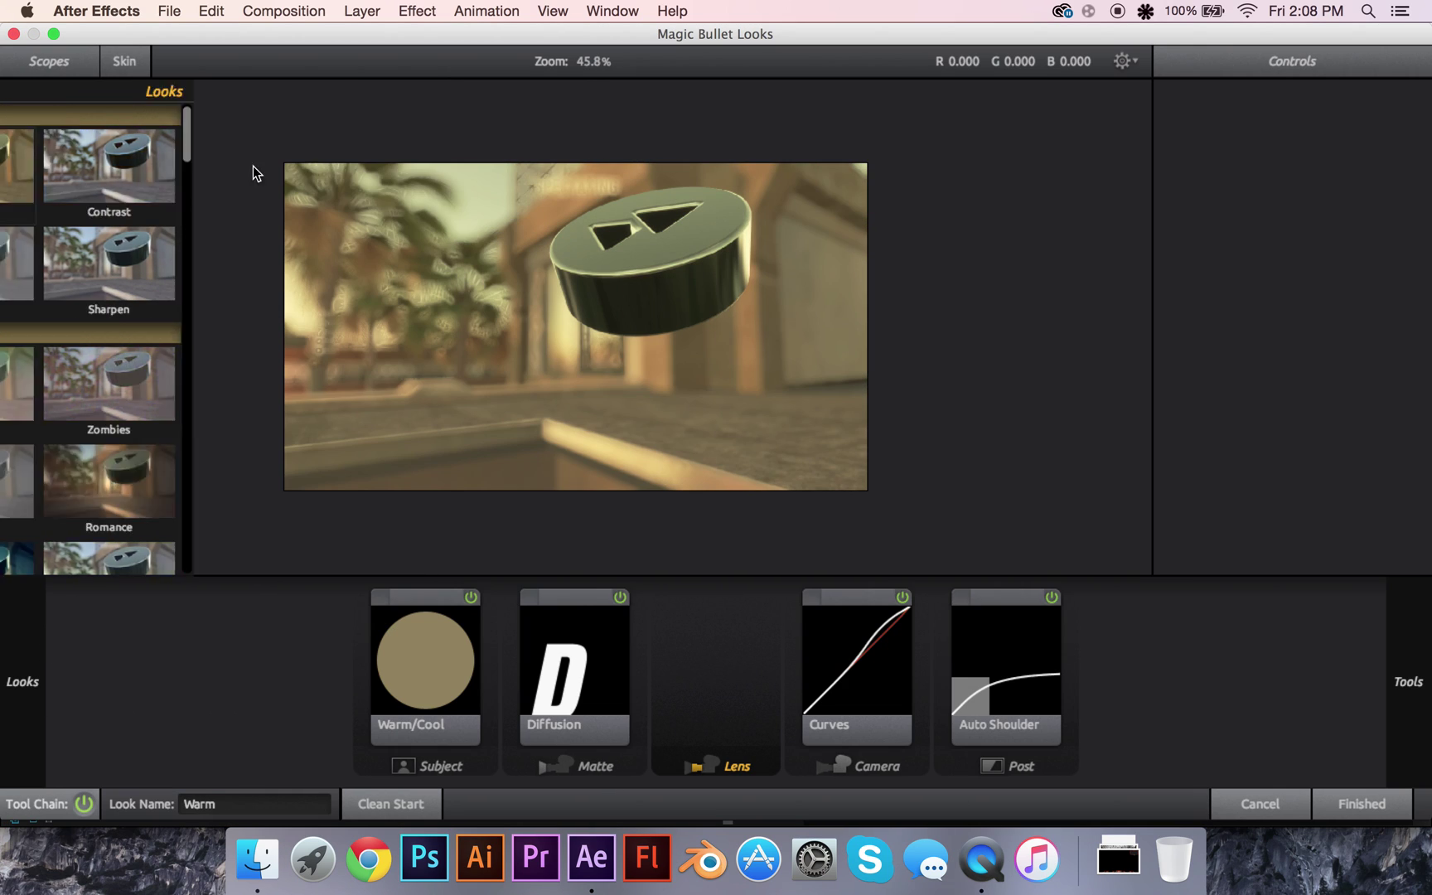
pyautogui.scroll(-1, 185, 455)
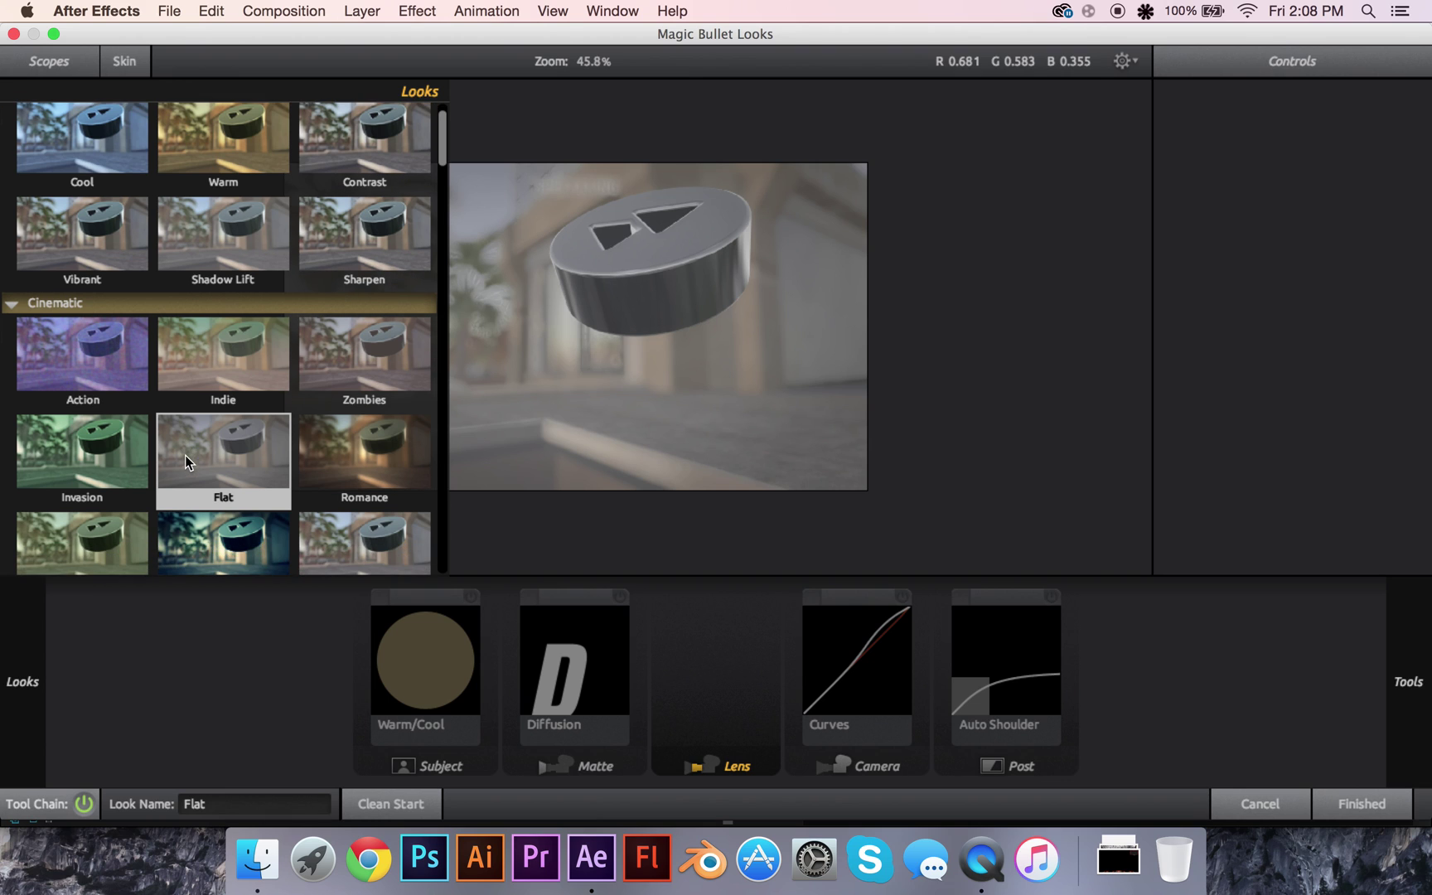
pyautogui.click(191, 514)
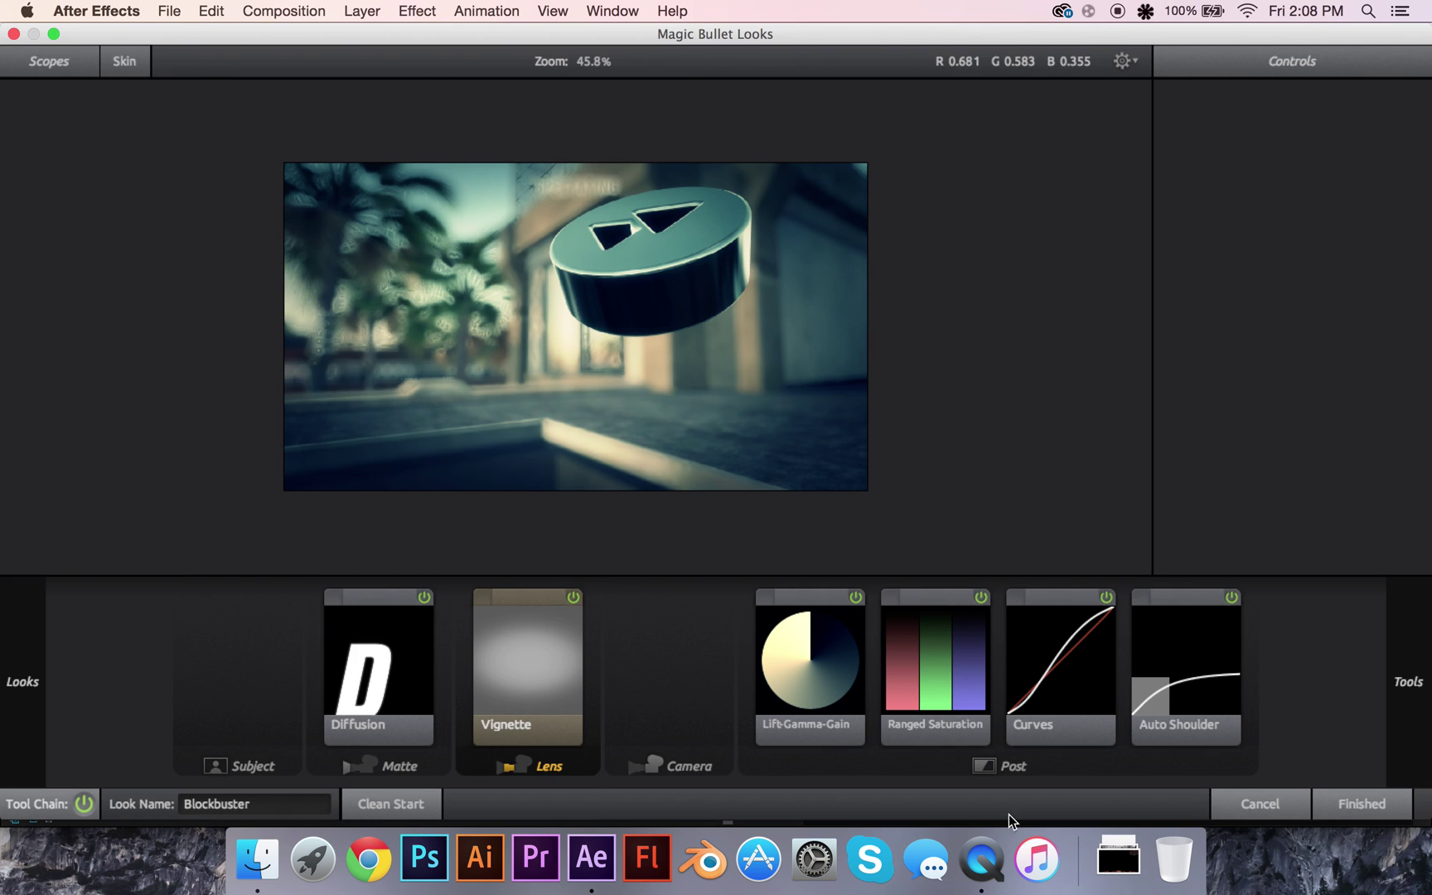
pyautogui.click(1360, 804)
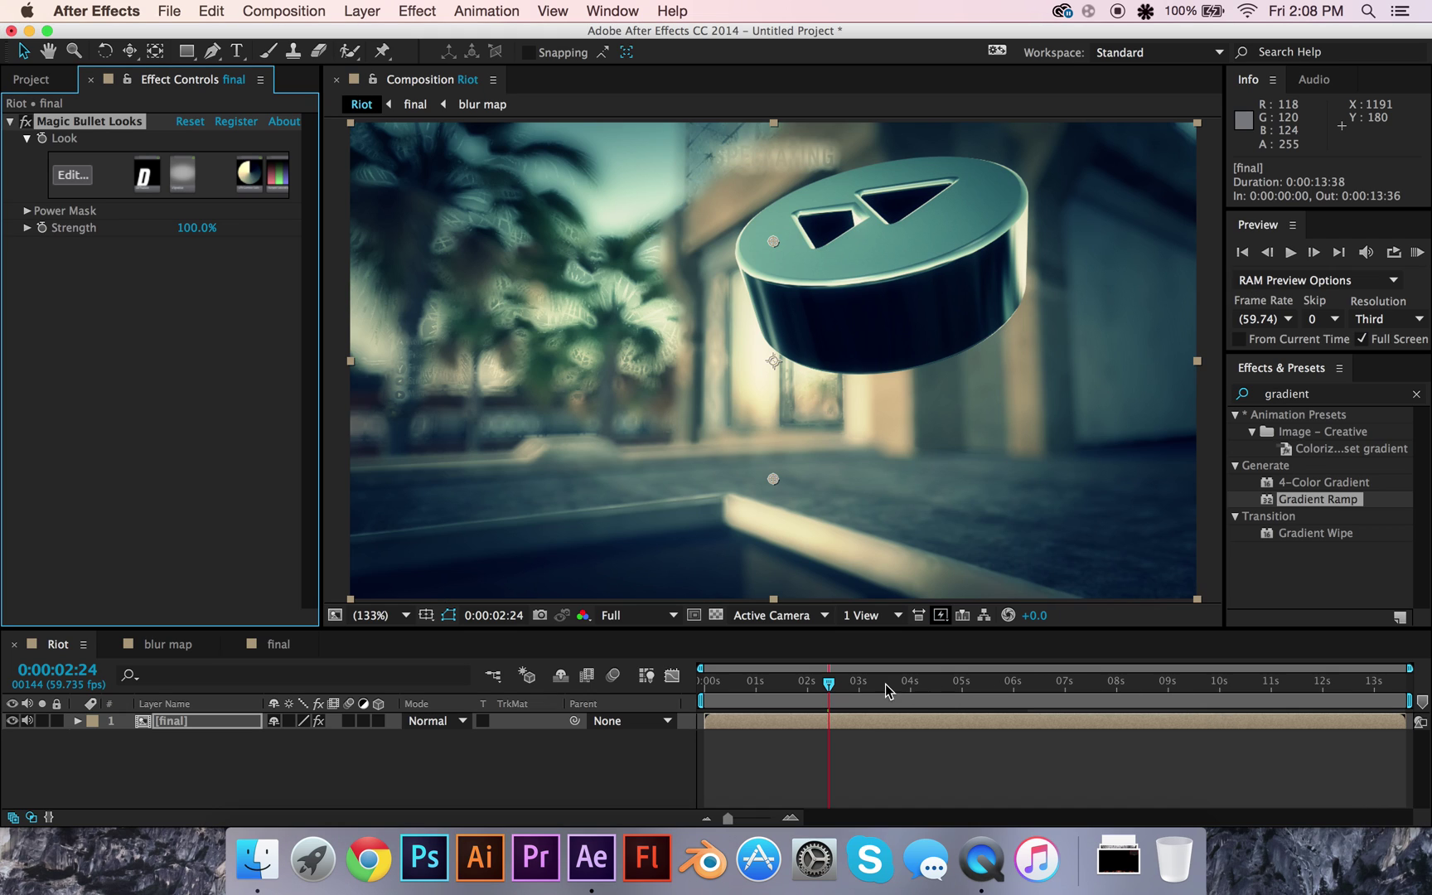
# - Run a RAM preview of the graded Riot composition from its first frame
pyautogui.moveTo(815, 684); pyautogui.dragTo(697, 699)
pyautogui.click(1417, 254)
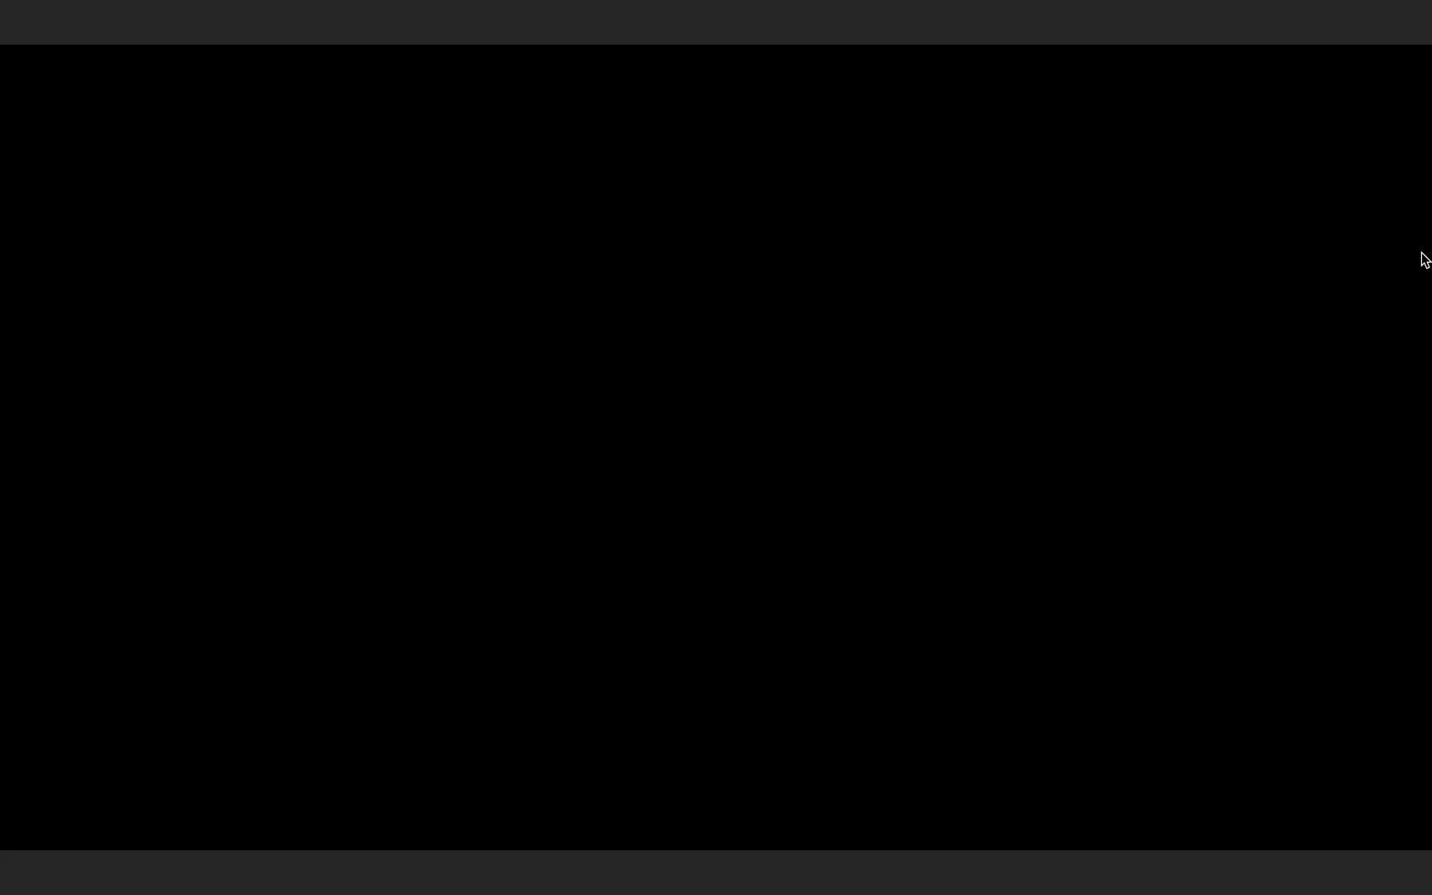